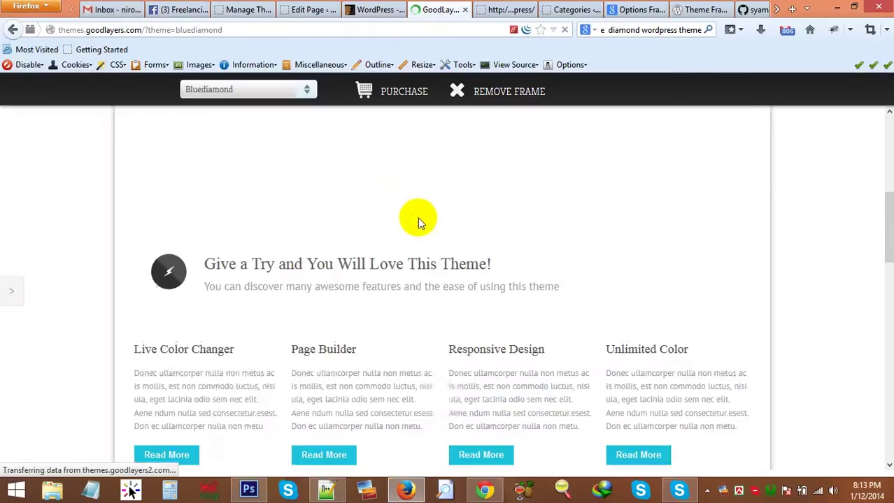
Remove the preview frame around the Bluediamond theme demo and look over its homepage down to the footer.
scroll(419, 219, up, 6)
click(455, 91)
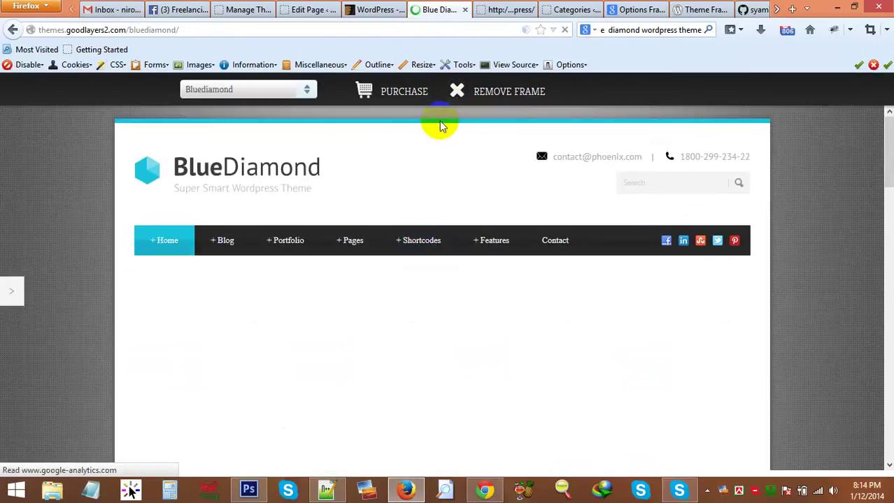
mouse_move(404, 210)
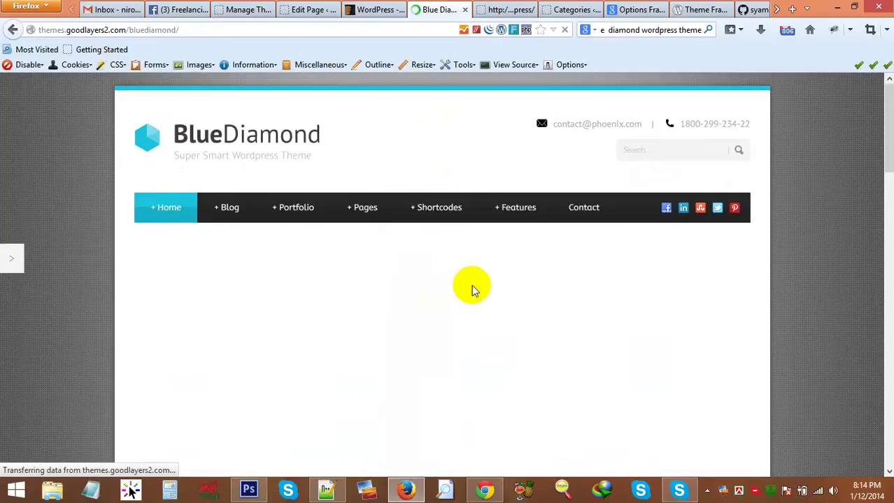
scroll(471, 288, down, 2)
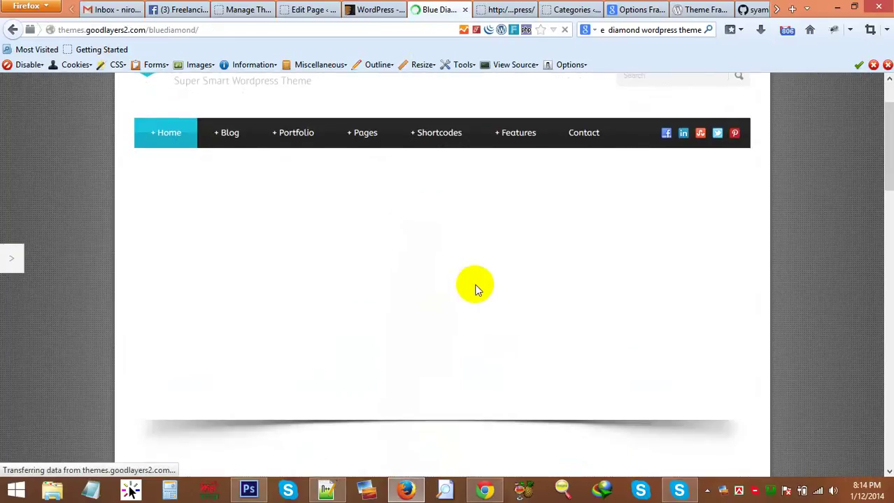
scroll(475, 288, down, 15)
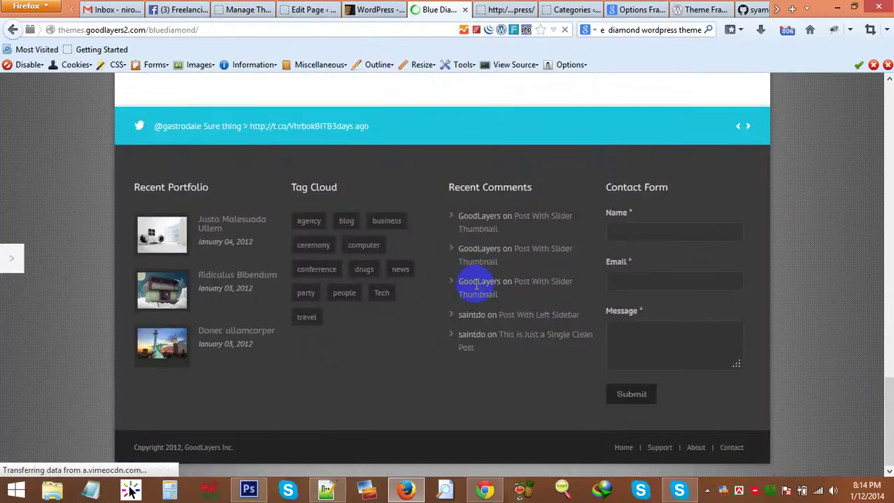
scroll(488, 288, up, 10)
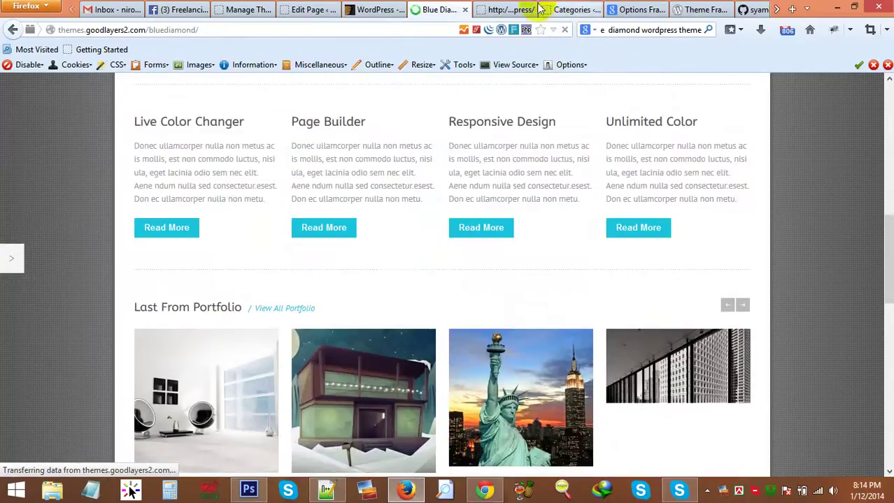
Load shcommunity.com/main in place of the WordPress Categories page and move its tab beside the Blue Diamond demo.
click(510, 11)
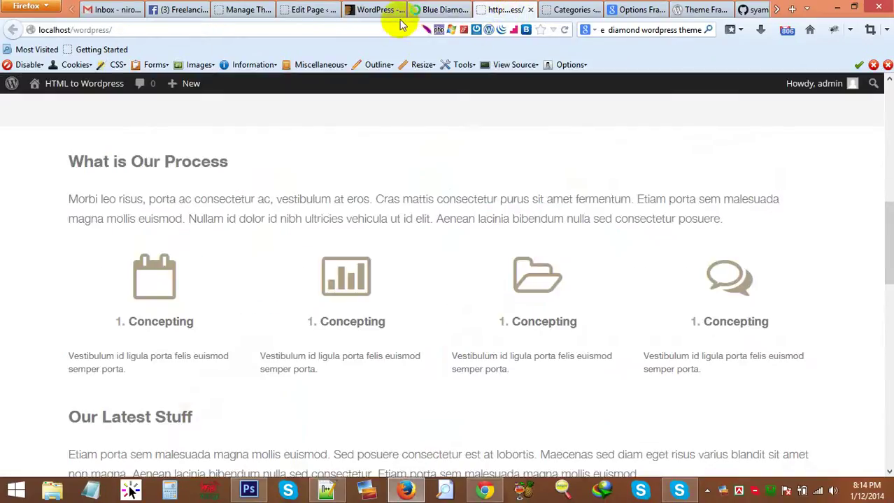
click(563, 12)
click(358, 31)
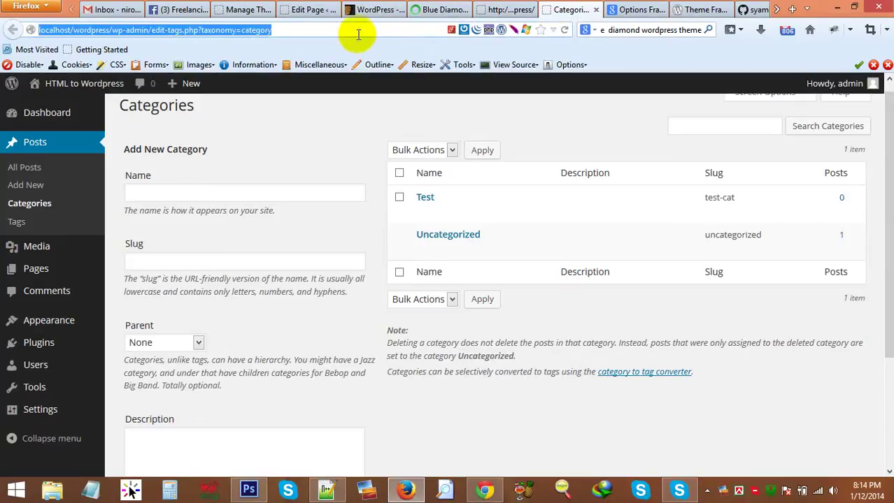
text(sh)
key(Return)
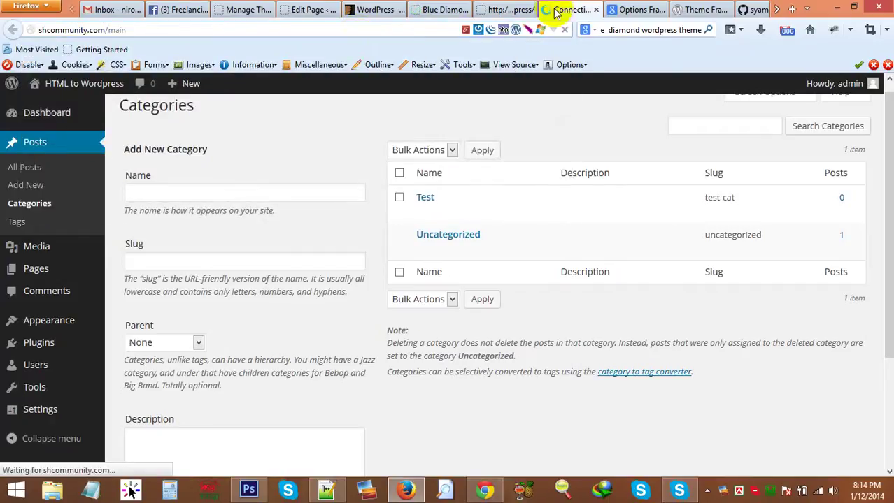
drag(558, 14, 483, 13)
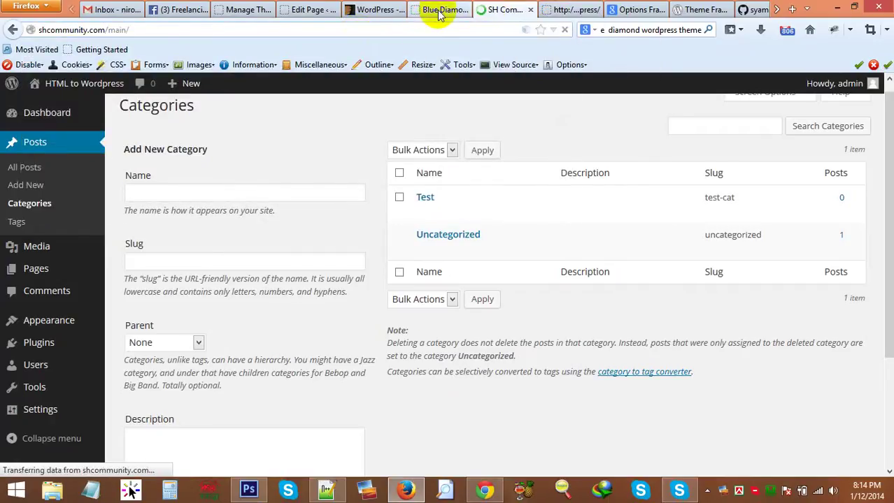
Return to the Blue Diamond demo and switch its layout to Full-Width.
click(439, 14)
scroll(409, 248, up, 10)
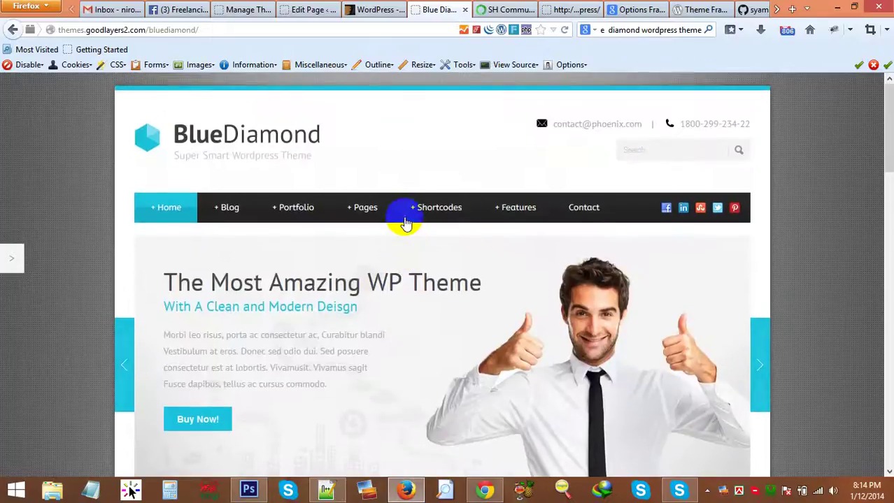
scroll(408, 218, down, 2)
scroll(156, 243, up, 2)
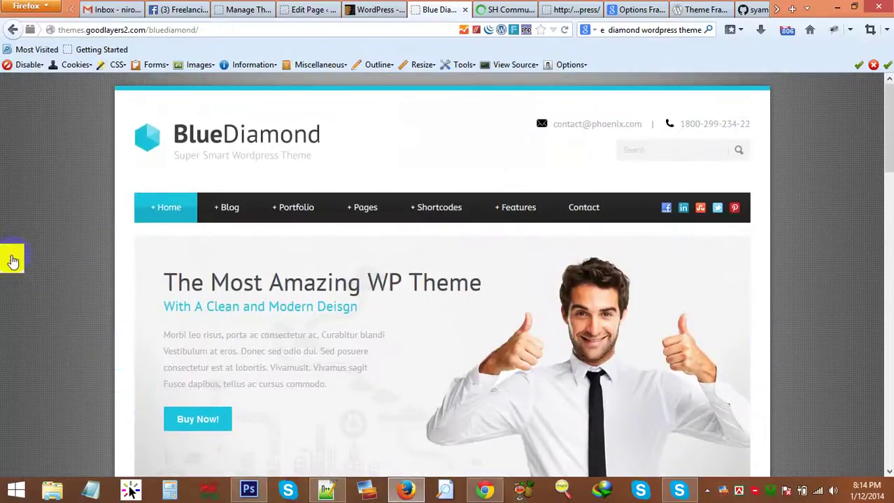
click(13, 261)
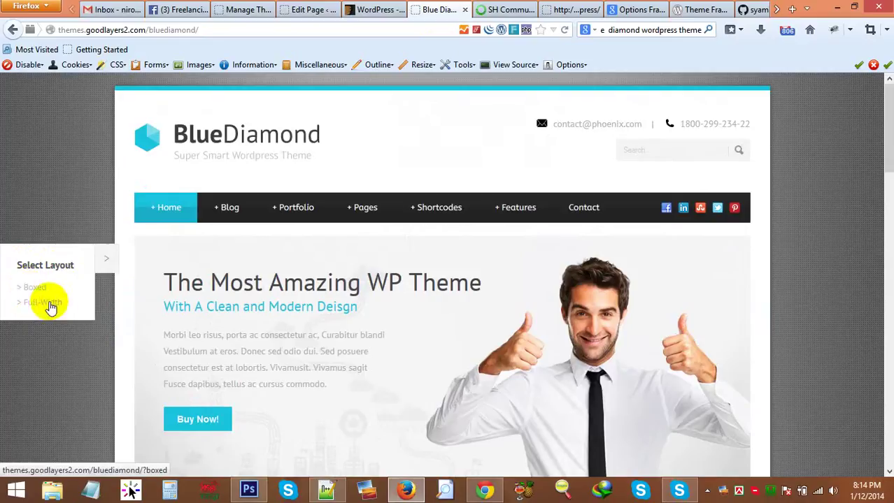
click(51, 309)
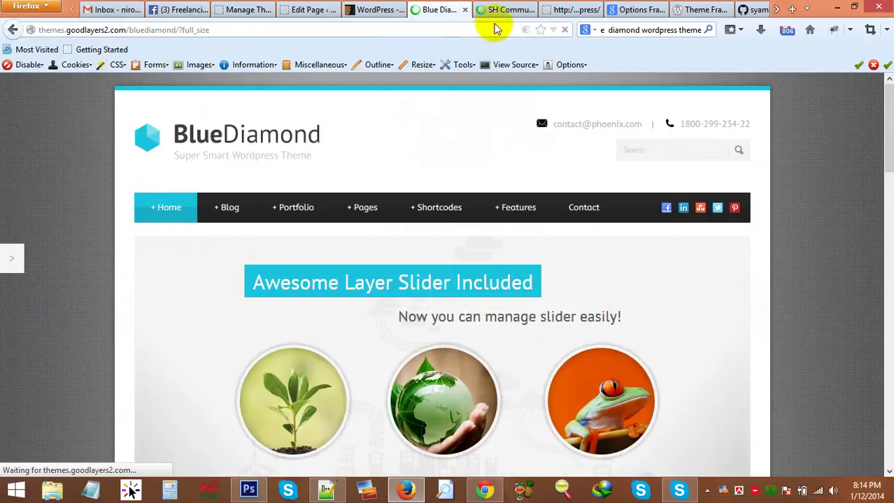
click(508, 10)
click(445, 10)
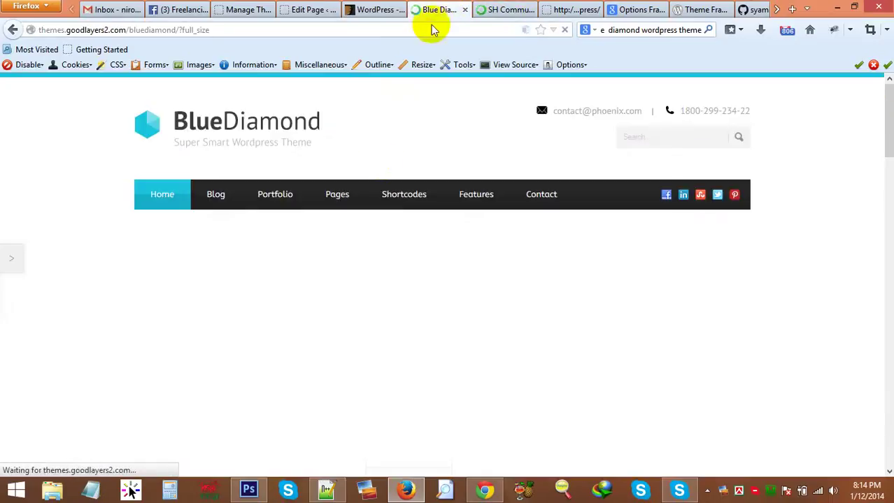
Examine the full-width Blue Diamond homepage from header to footer, including the navigation submenus.
mouse_move(403, 194)
scroll(733, 280, down, 20)
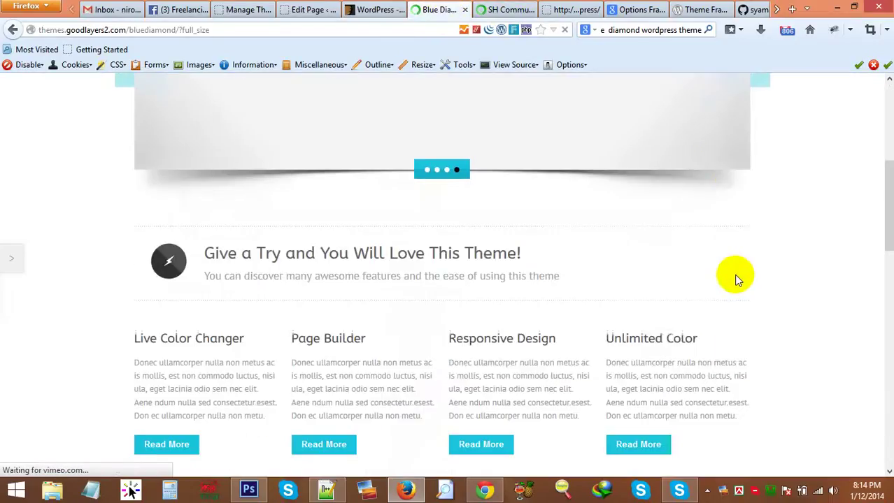
scroll(731, 277, up, 15)
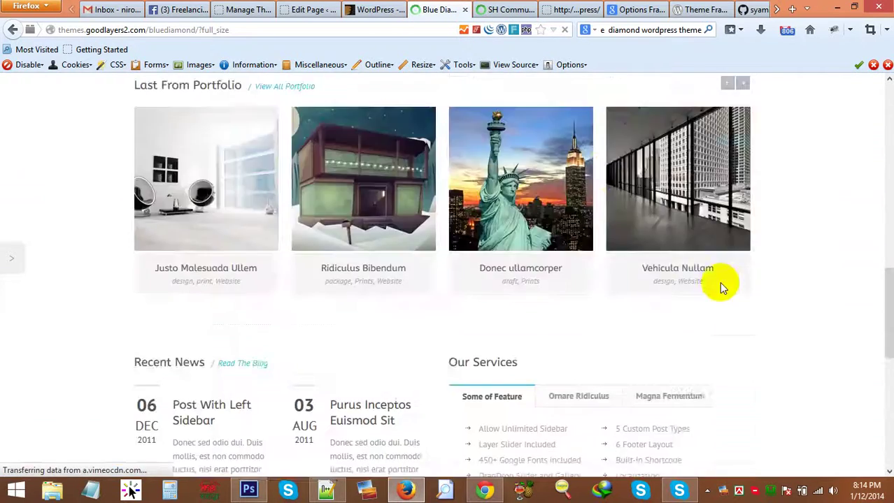
scroll(336, 205, up, 8)
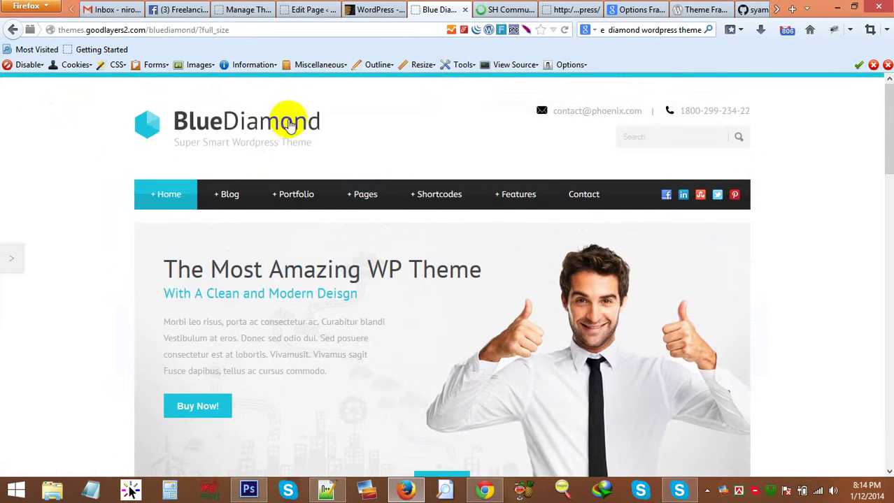
scroll(292, 129, down, 20)
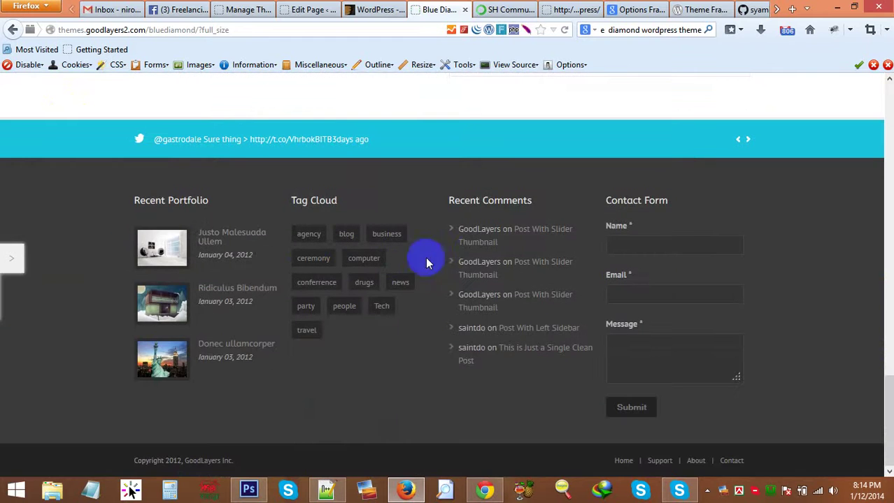
scroll(463, 234, up, 18)
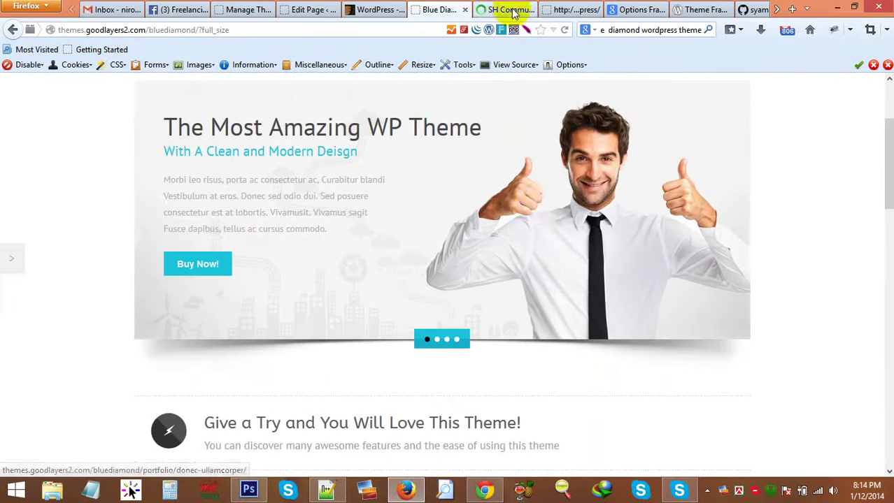
scroll(538, 205, up, 2)
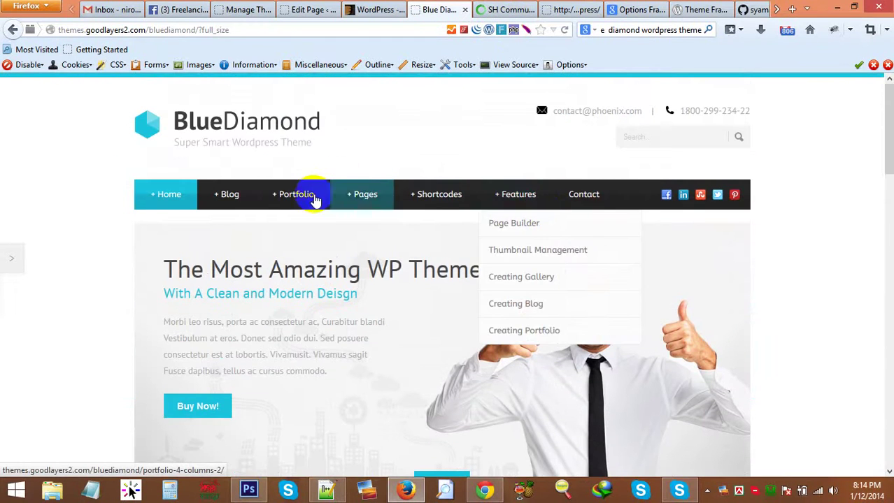
mouse_move(264, 210)
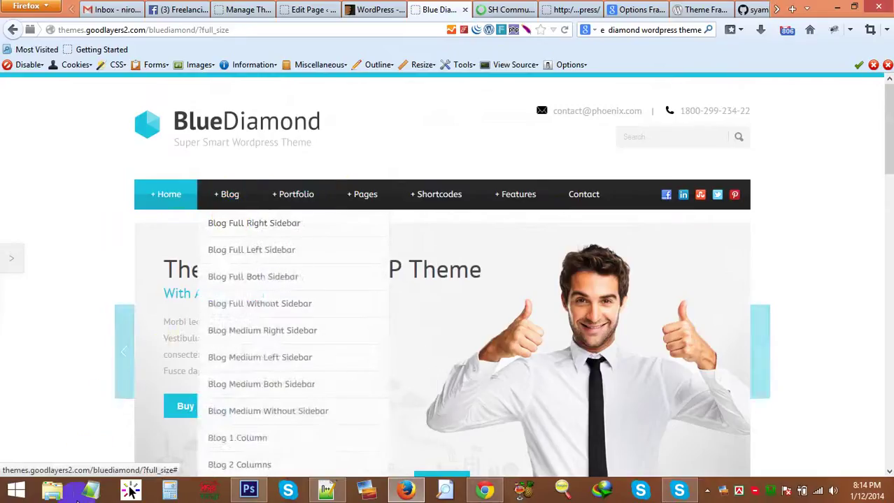
In File Explorer, open the Theme File & Demo Content folder under E:, Live Class, Premium Theme Customization.
click(60, 495)
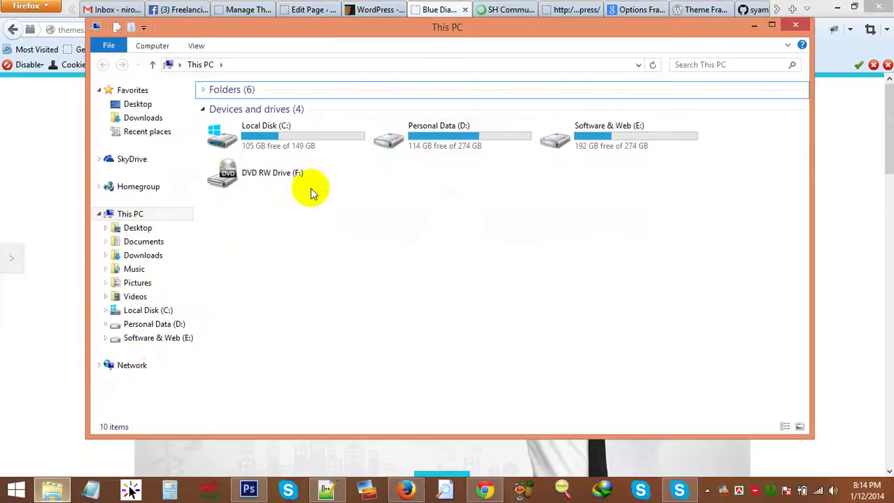
click(567, 145)
double_click(567, 144)
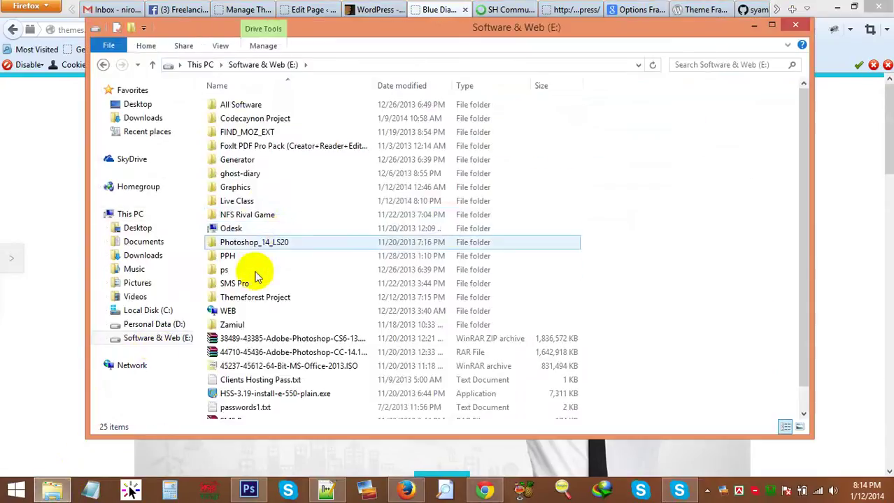
double_click(259, 200)
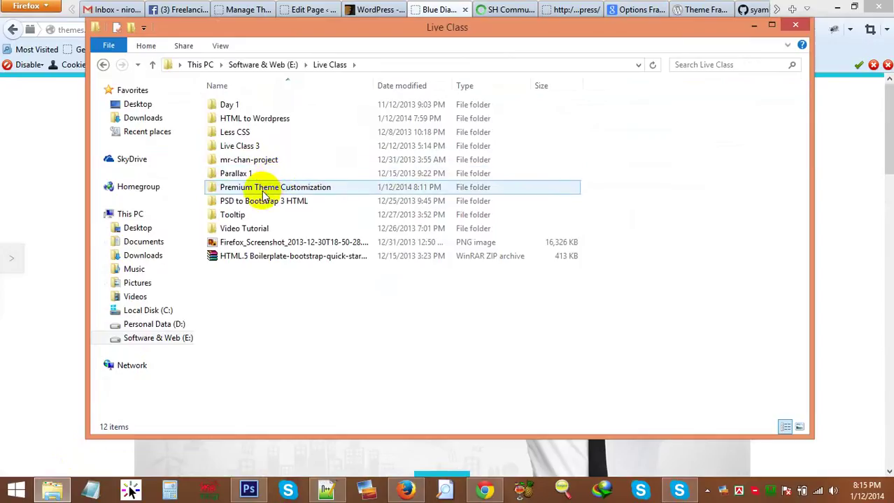
double_click(265, 187)
double_click(246, 116)
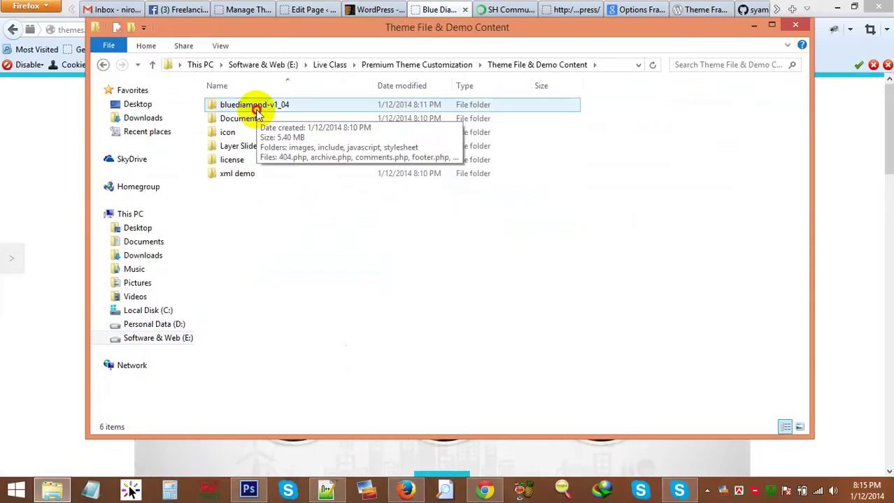
Look inside the bluediamond-v1_04 and Document folders, returning to Theme File & Demo Content after each.
double_click(253, 106)
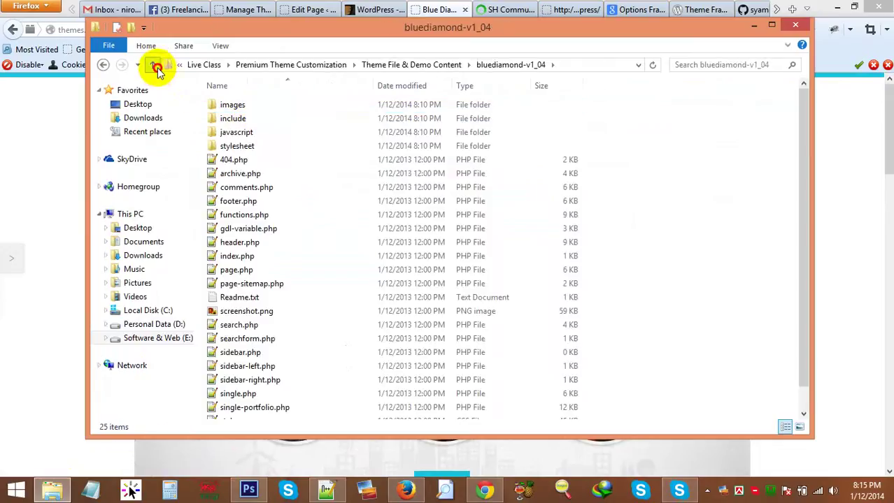
click(156, 66)
click(270, 213)
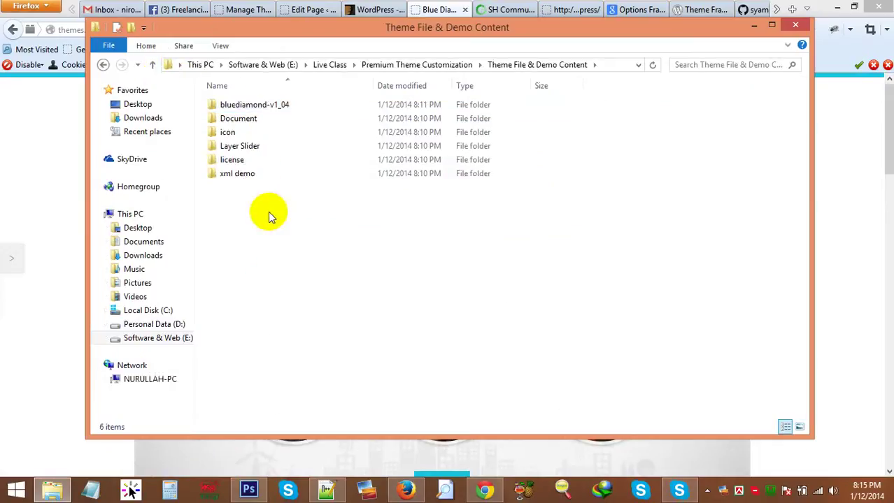
double_click(269, 117)
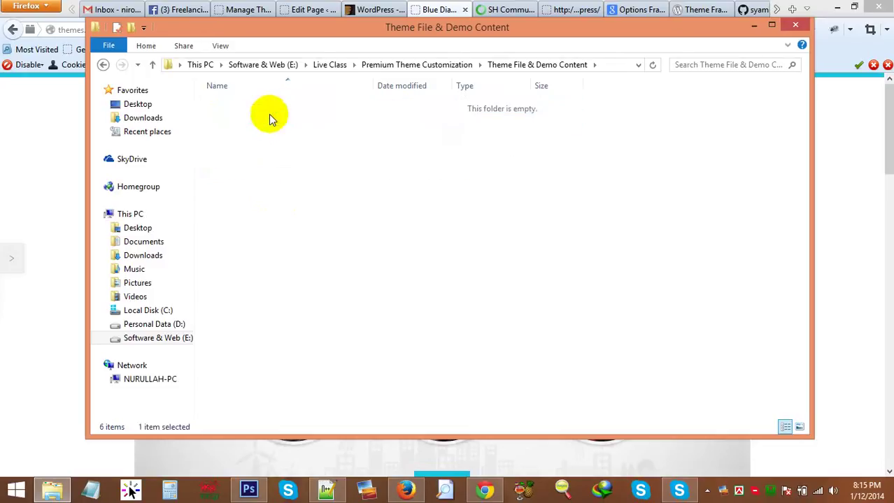
click(154, 67)
Check the icon, Layer Slider and xml demo folders, returning to Theme File & Demo Content after each.
double_click(231, 134)
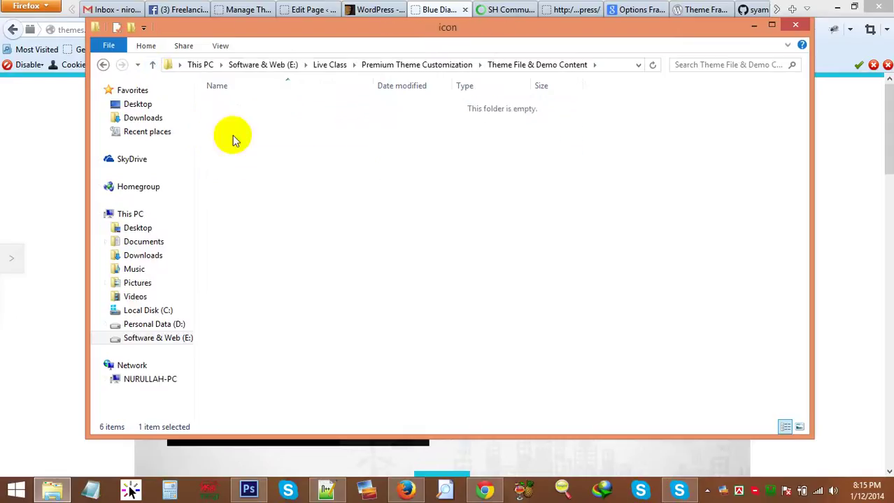
click(152, 67)
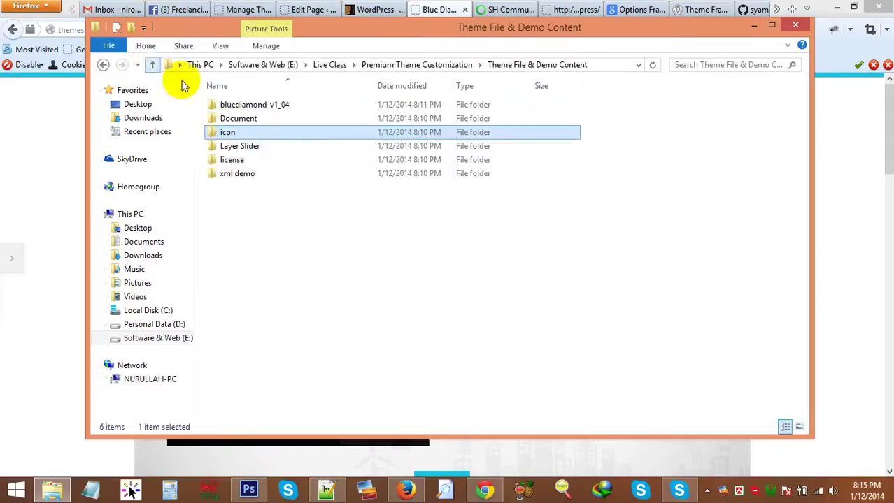
double_click(230, 147)
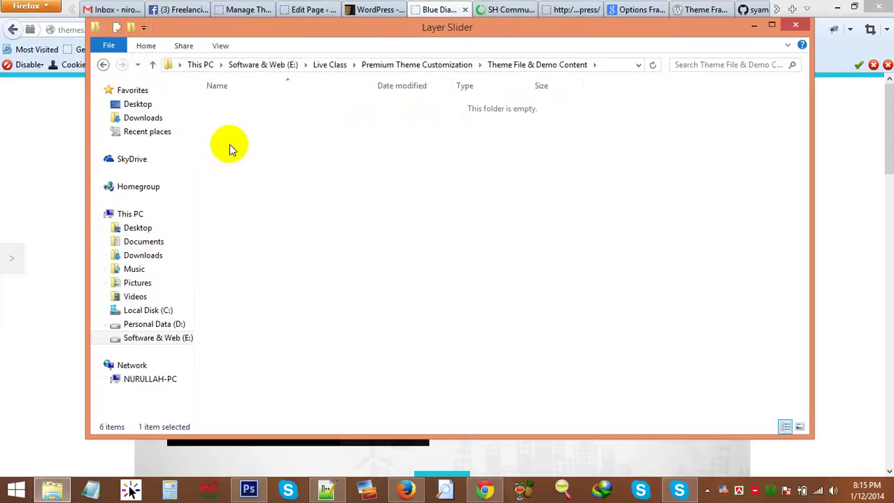
click(153, 65)
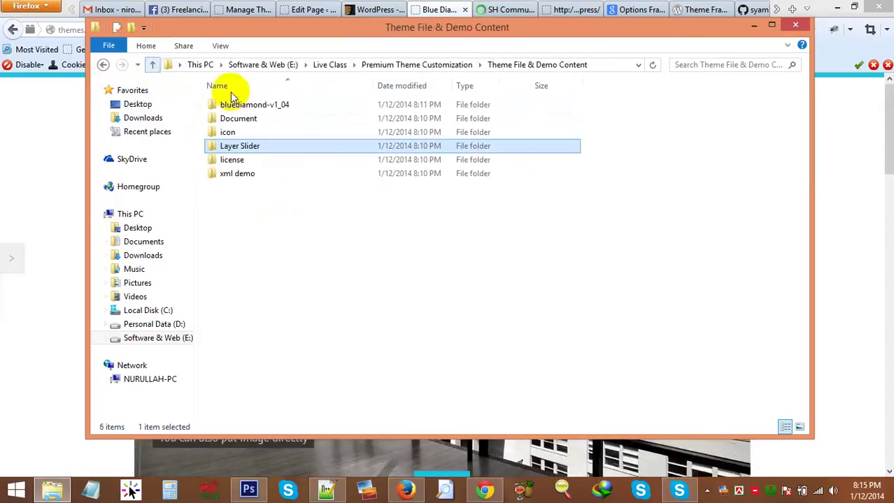
click(251, 162)
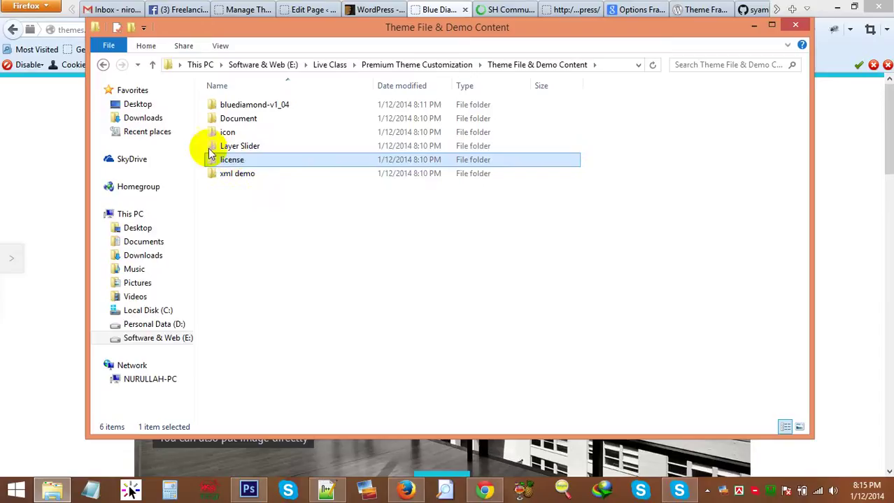
double_click(246, 174)
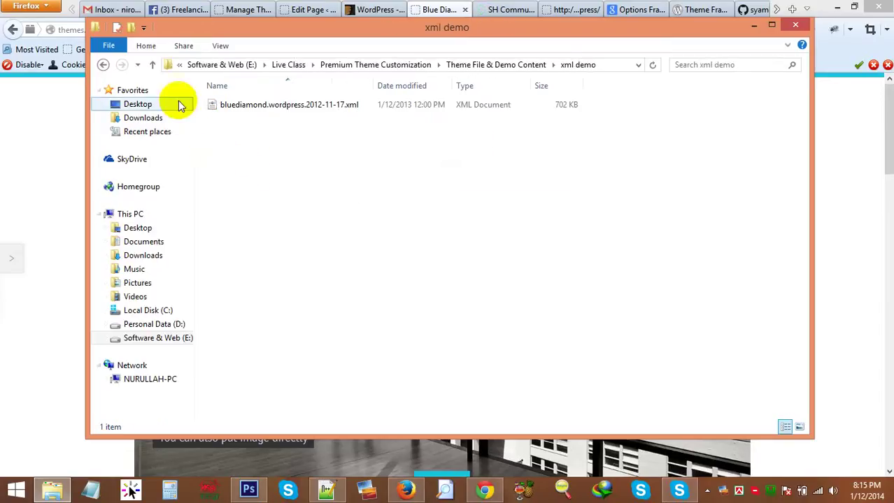
click(150, 65)
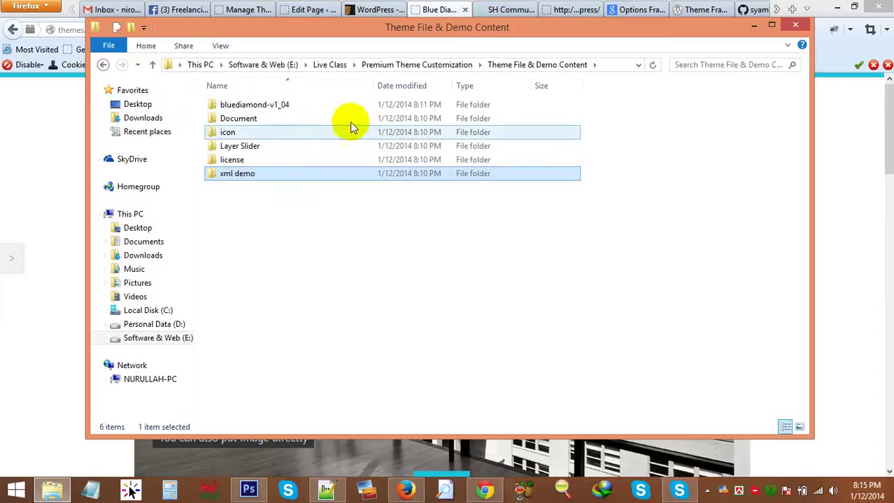
Look through the theme's PHP and CSS files in the bluediamond-v1_04 folder, and return to Theme File & Demo Content.
double_click(309, 104)
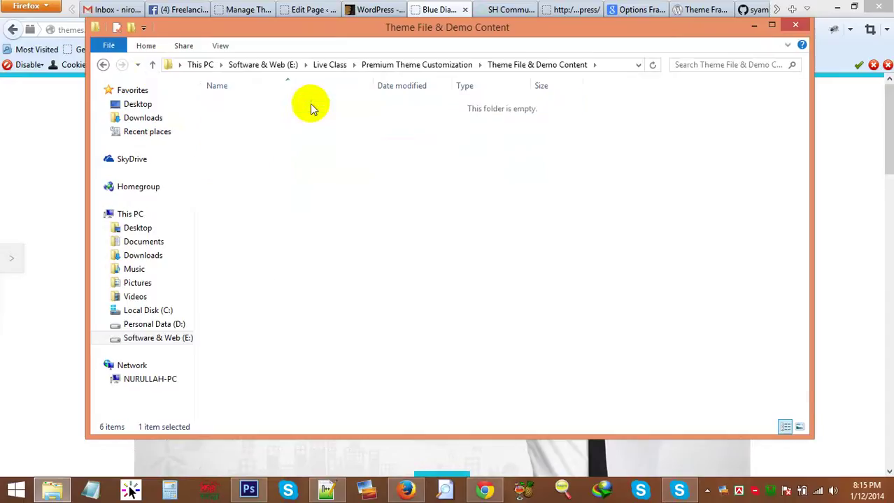
scroll(340, 217, down, 1)
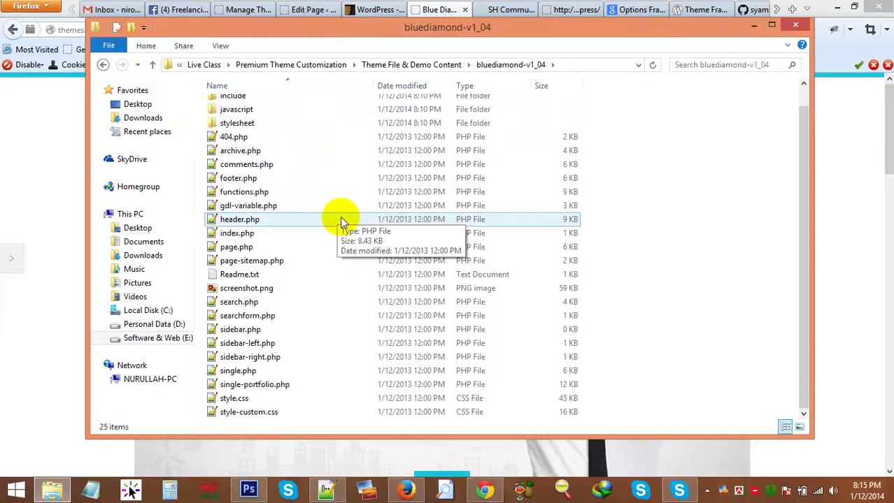
scroll(339, 217, up, 1)
click(297, 217)
scroll(290, 175, down, 1)
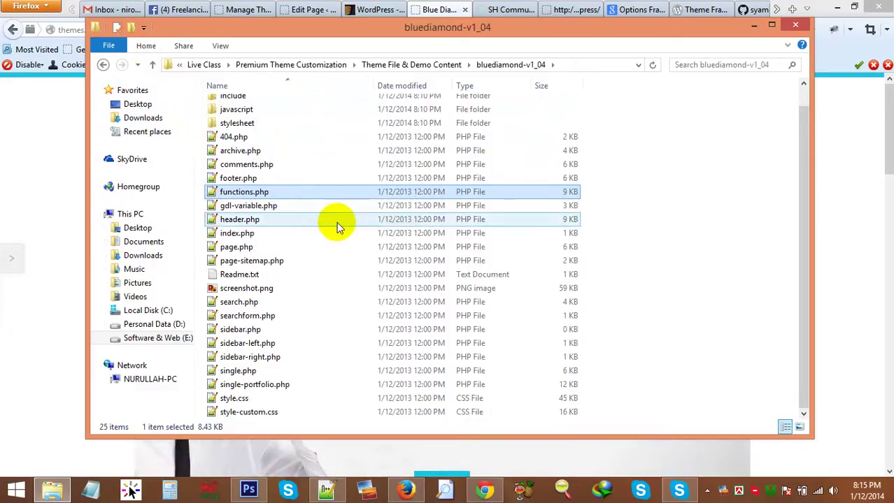
scroll(336, 223, up, 1)
click(152, 64)
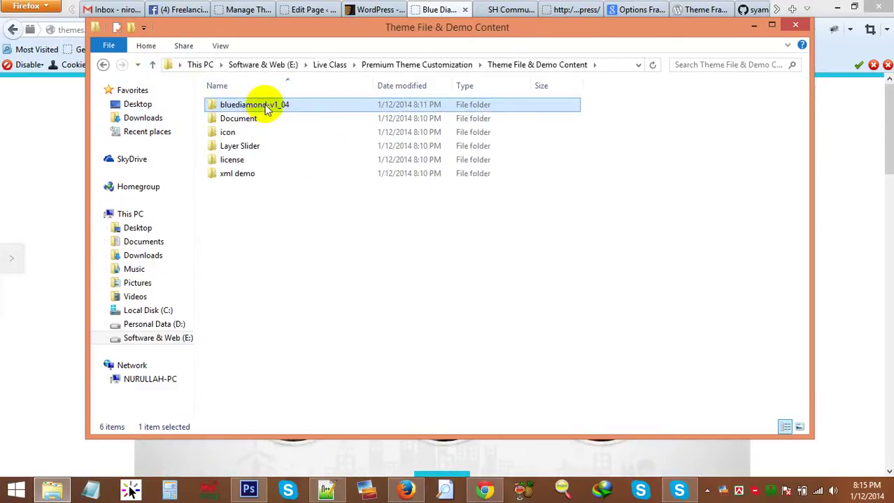
Compress all contents of the bluediamond-v1_04 folder into a ZIP archive named bluediamond-v1_04.zip.
double_click(331, 106)
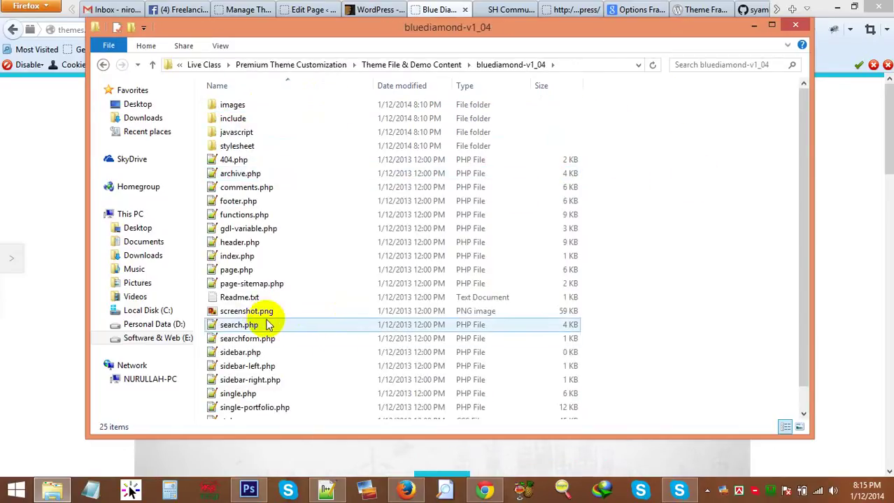
click(263, 325)
key(ctrl+a)
right_click(264, 293)
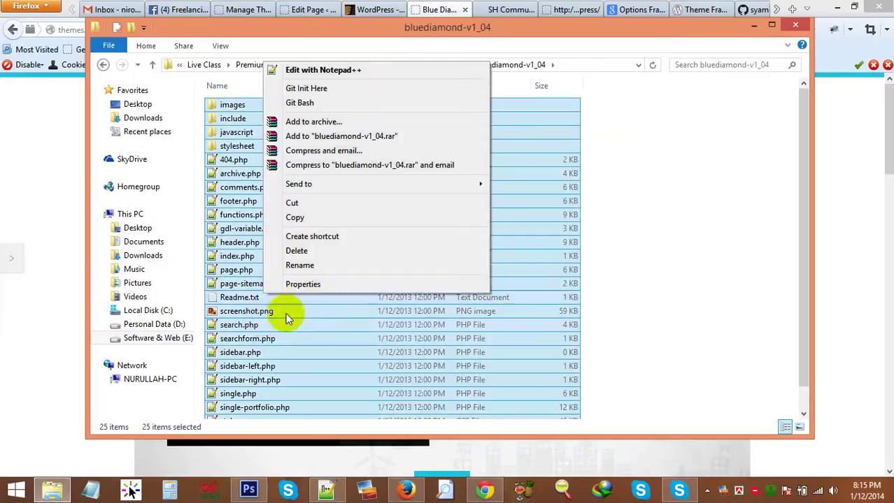
click(318, 122)
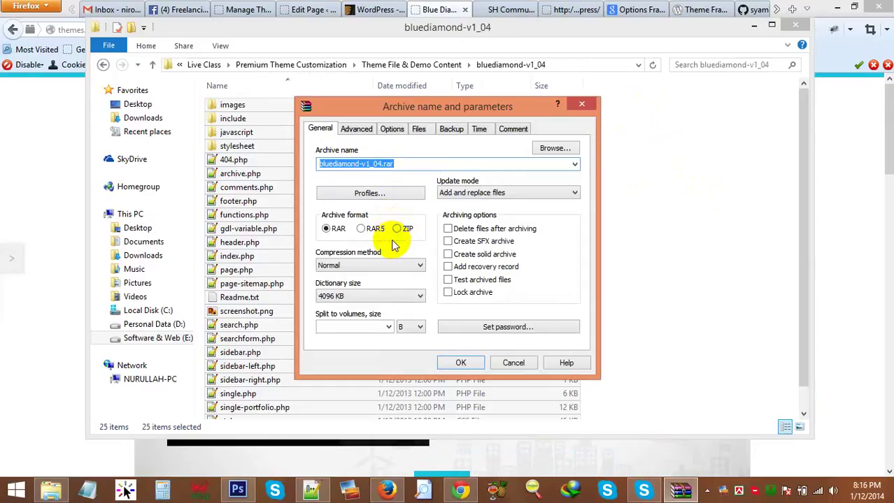
click(398, 229)
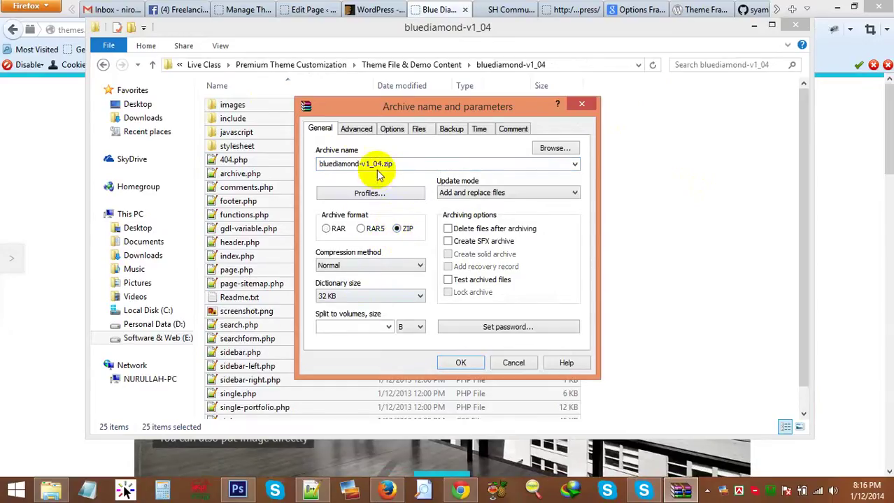
click(458, 365)
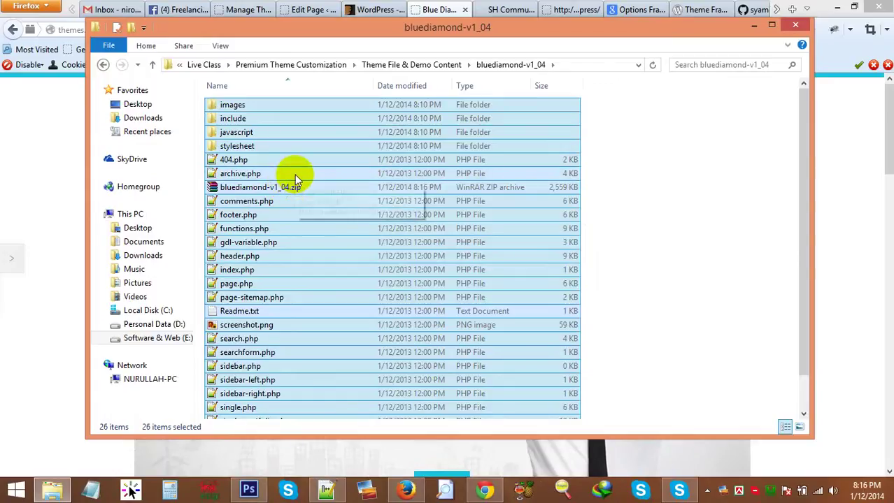
Check the bluediamond-v1_04 folder and the ZIP archive inside it, going back to Theme File & Demo Content in between.
click(407, 66)
right_click(269, 108)
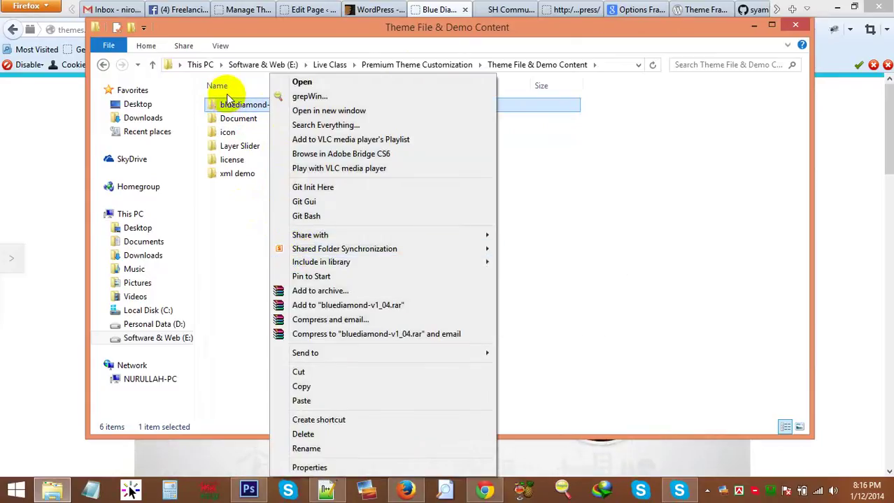
click(235, 108)
double_click(234, 106)
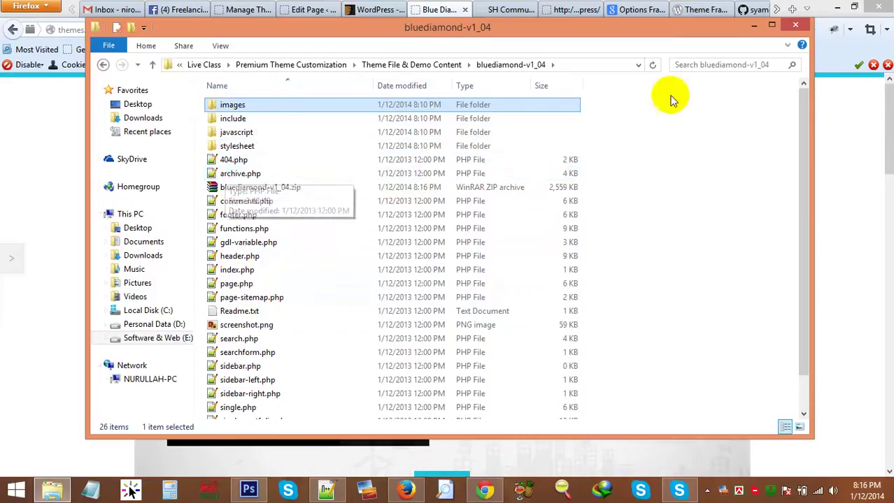
drag(671, 99, 711, 273)
click(712, 273)
click(306, 154)
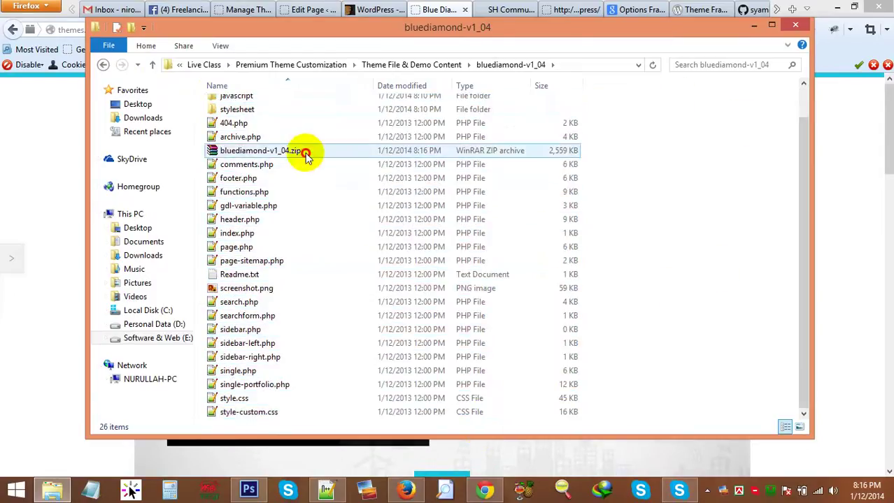
click(153, 65)
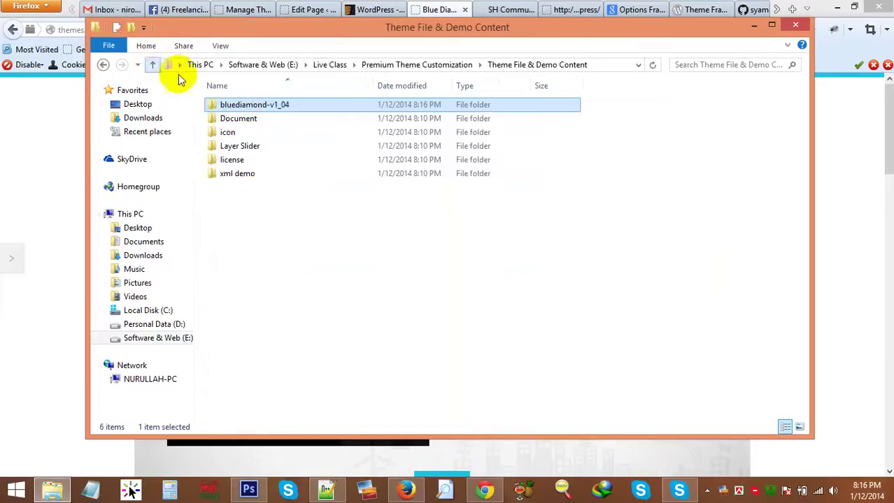
click(258, 215)
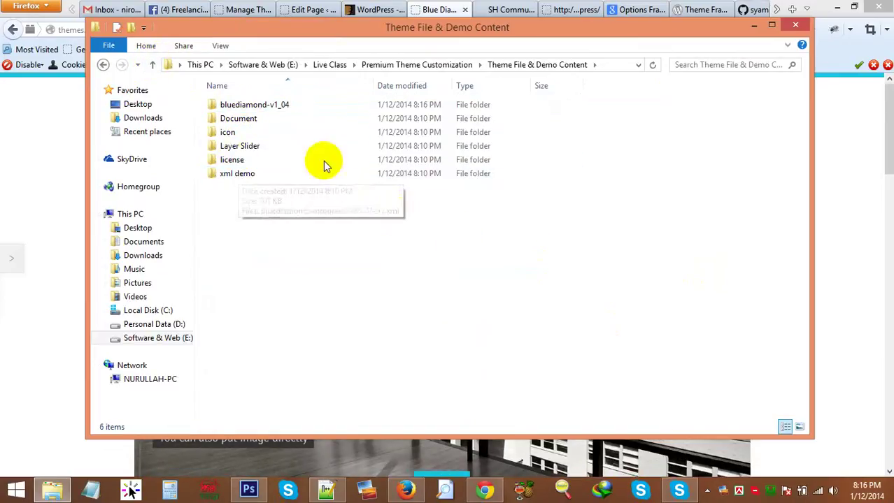
double_click(288, 106)
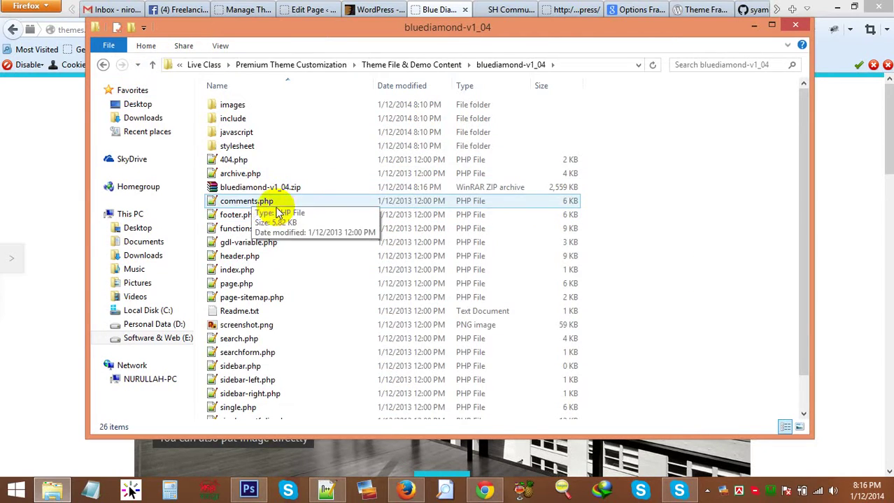
Switch to Firefox, look over the BlueDiamond demo homepage and set its layout to Boxed.
click(3, 245)
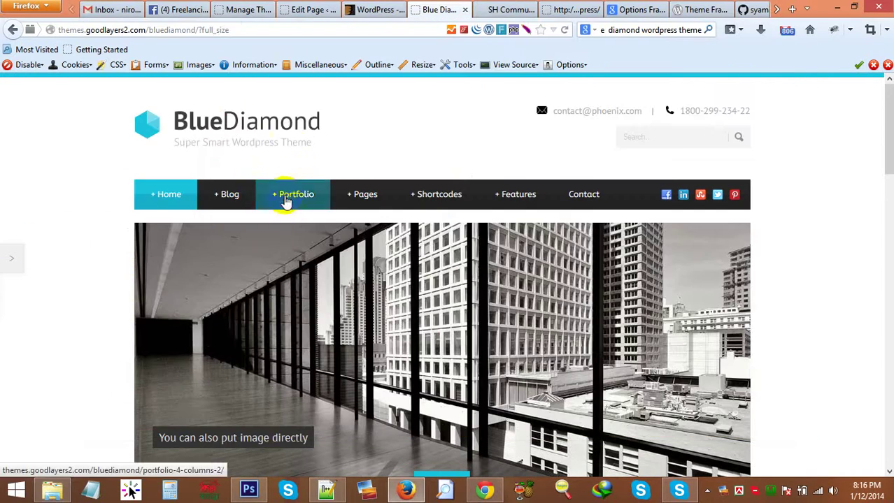
scroll(285, 199, down, 15)
scroll(279, 203, down, 3)
scroll(279, 203, up, 15)
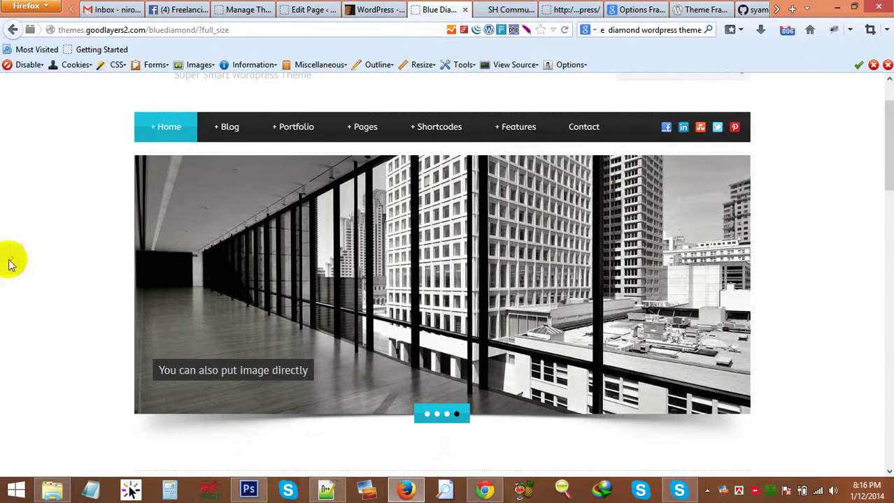
click(9, 264)
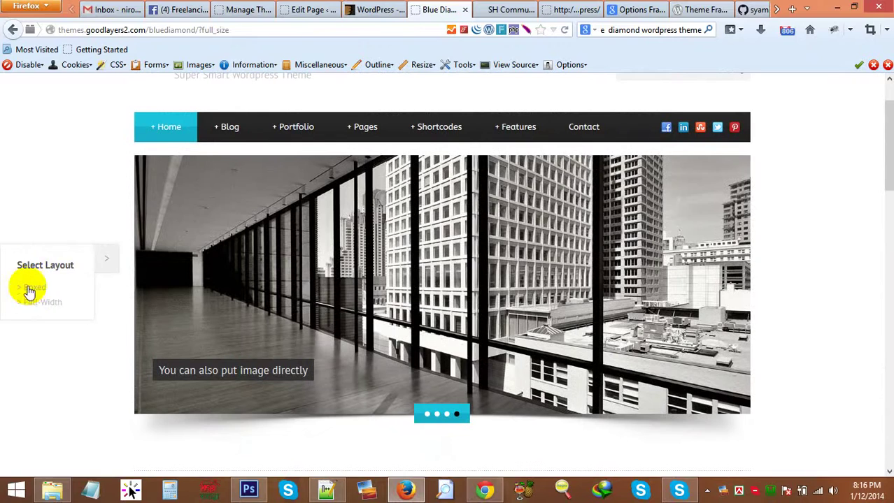
click(30, 291)
Examine the SH Community site from header to footer, including its Service submenu, as an example of a customized theme.
click(509, 10)
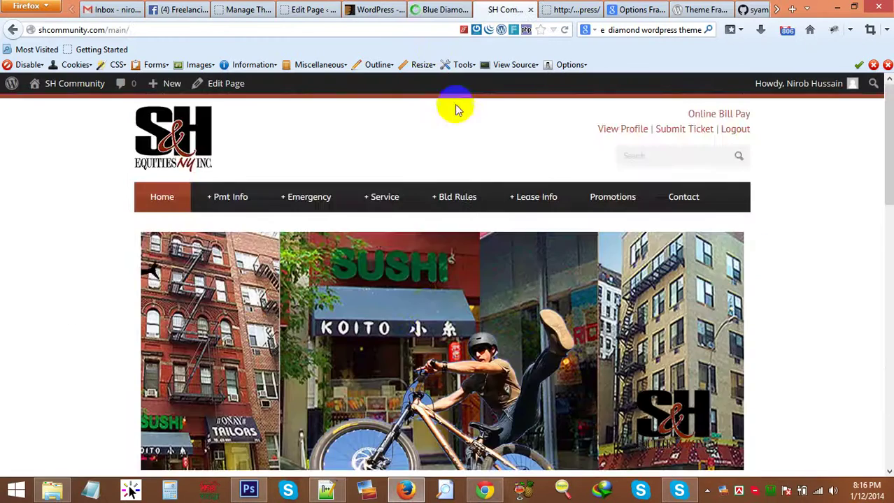
scroll(423, 175, down, 10)
scroll(421, 178, up, 8)
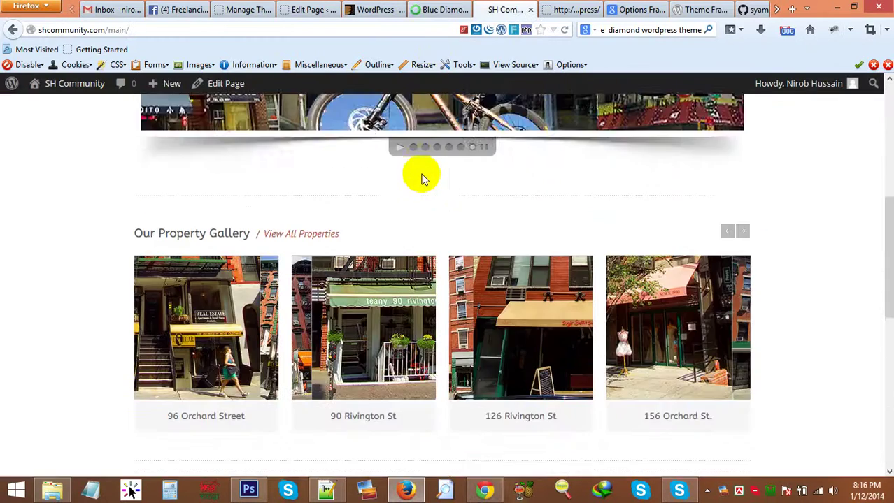
scroll(422, 177, up, 10)
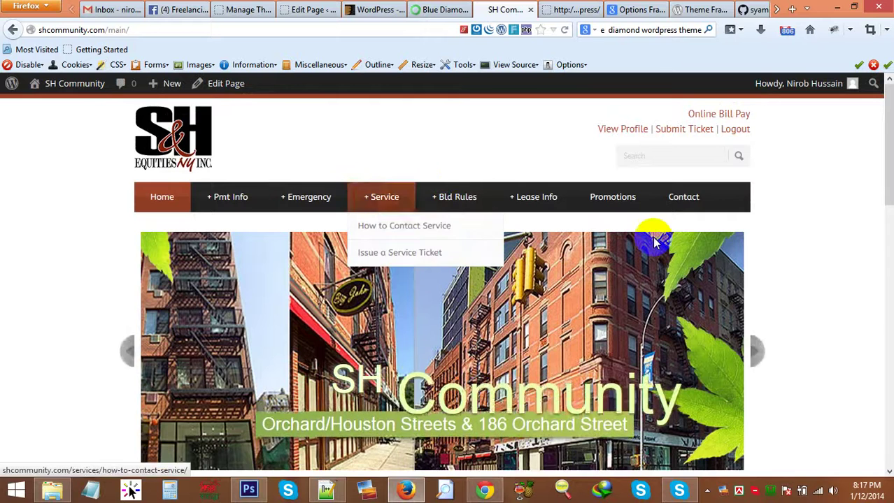
scroll(586, 227, down, 10)
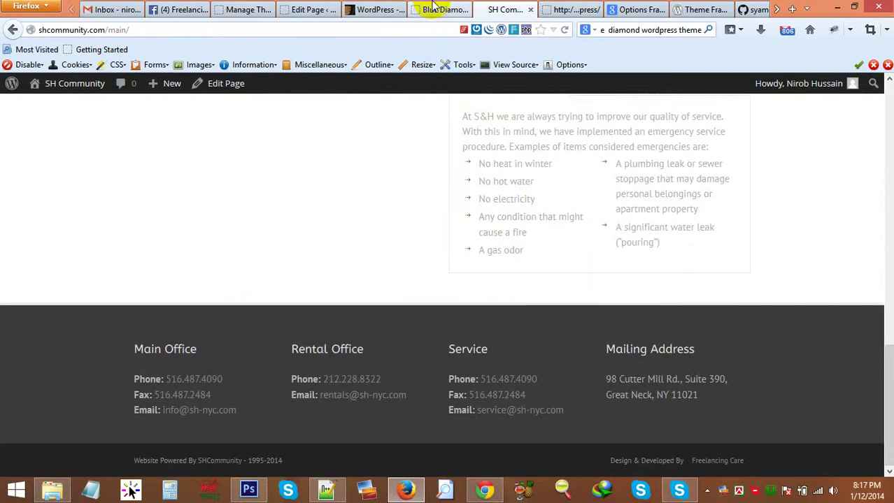
Return to the BlueDiamond demo and examine its homepage in the boxed layout.
click(435, 8)
scroll(130, 305, down, 7)
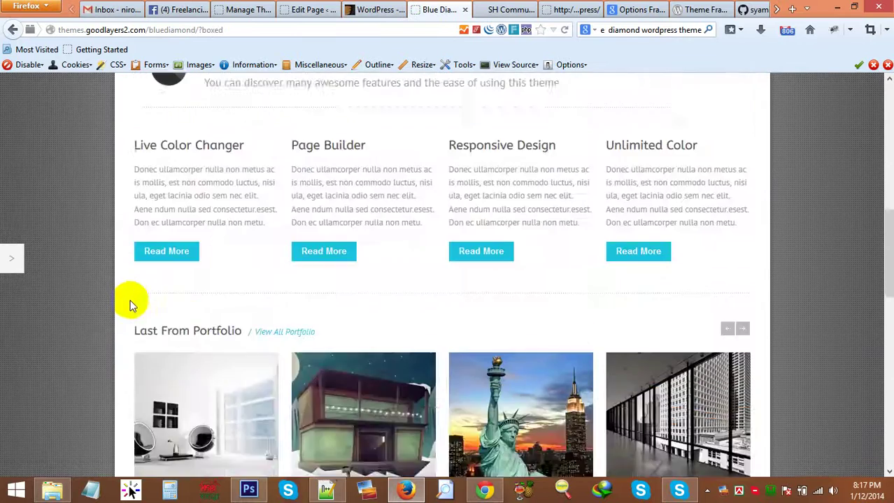
scroll(130, 305, down, 3)
scroll(130, 304, up, 8)
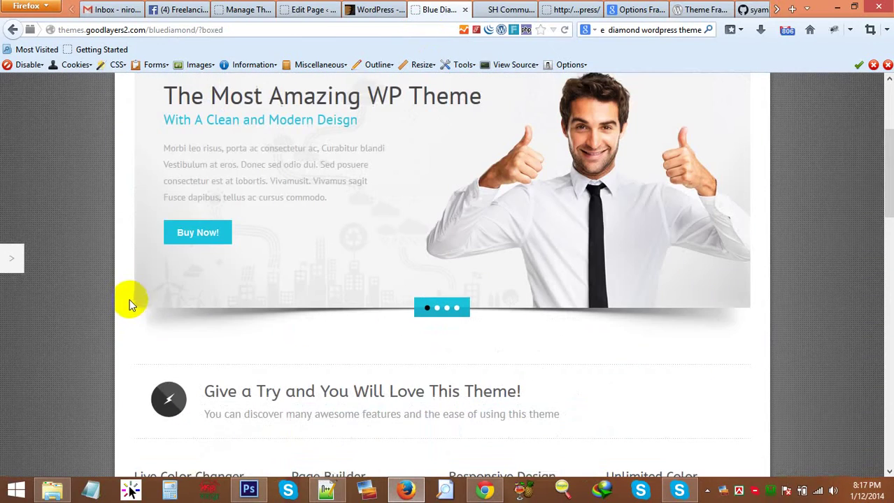
Switch to File Explorer, locate bluediamond-v1_04.zip in the theme folder and close the window.
click(70, 493)
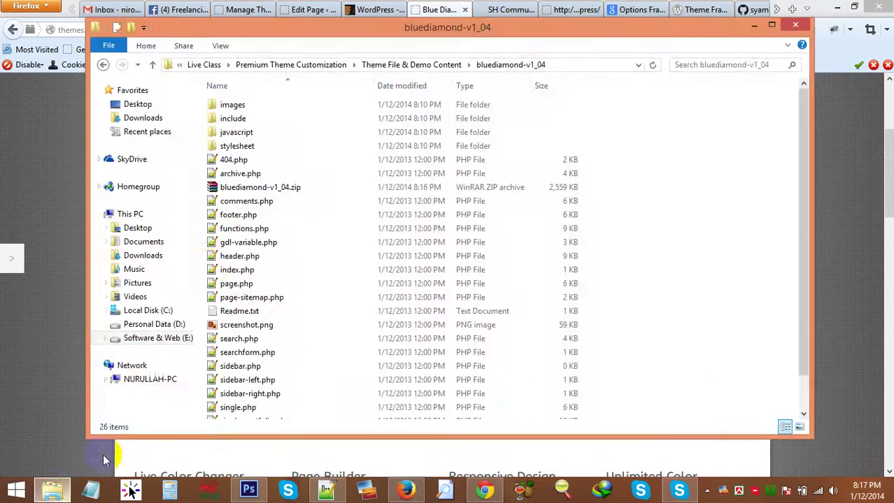
click(249, 193)
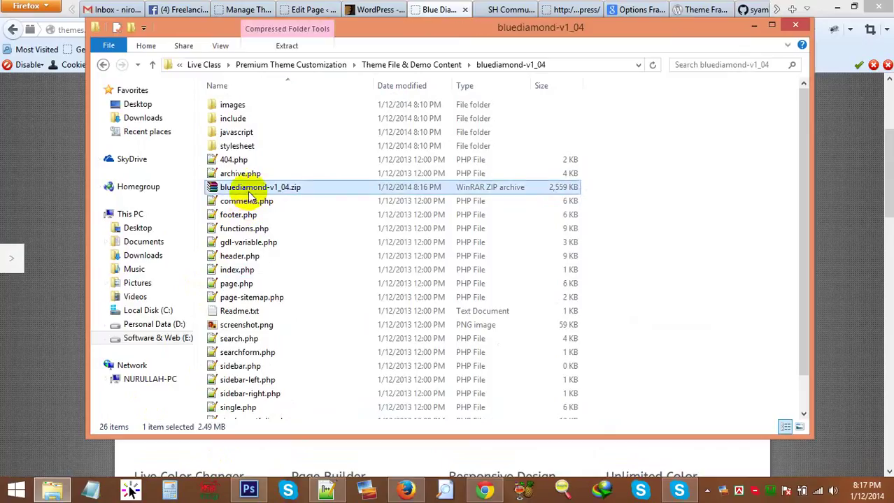
click(794, 27)
In the local WordPress admin, reload the installed themes list and open the Install Themes page.
click(244, 10)
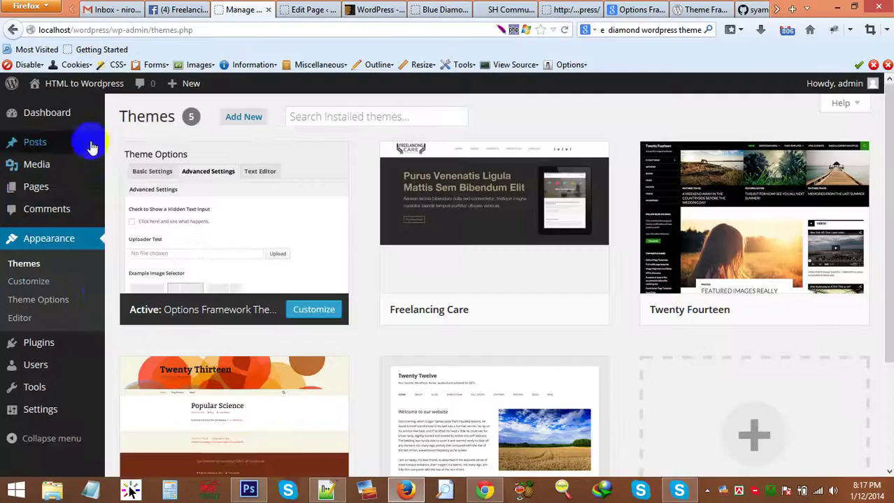
click(40, 266)
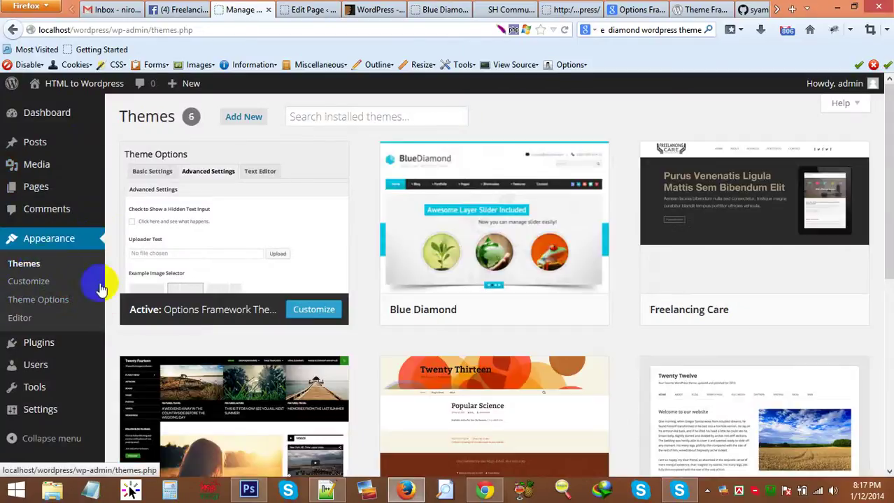
click(230, 122)
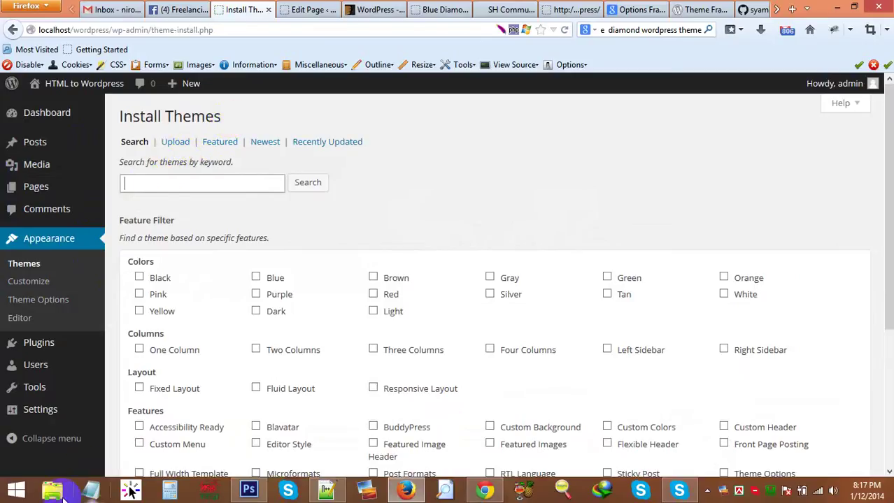
In File Explorer, open the local WordPress themes folder at C:, wamp, www, wordpress, wp-content, themes.
click(52, 492)
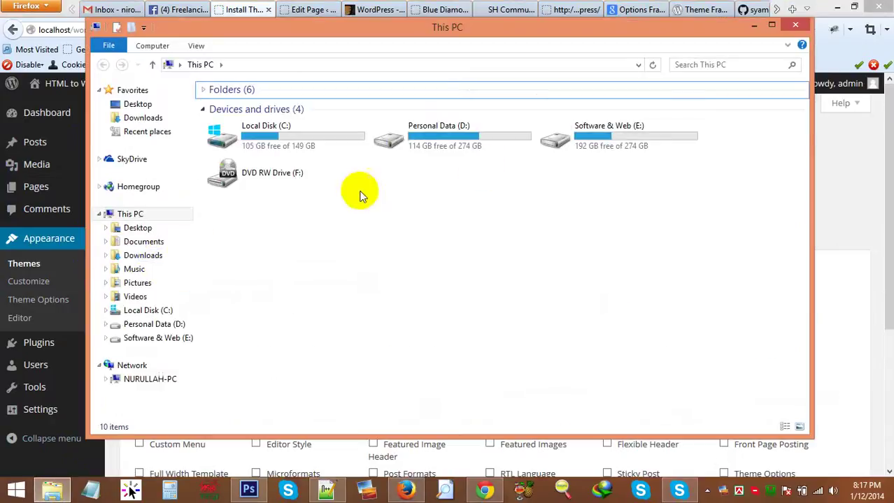
click(163, 328)
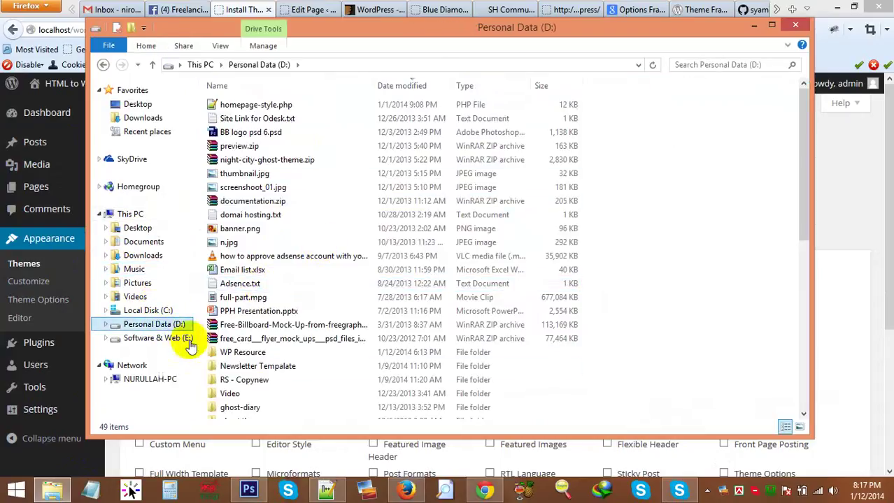
click(167, 311)
double_click(245, 273)
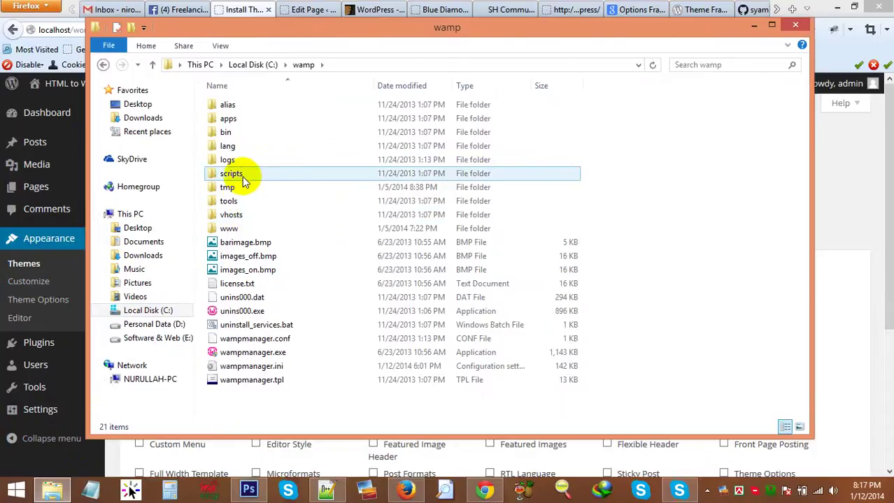
double_click(225, 228)
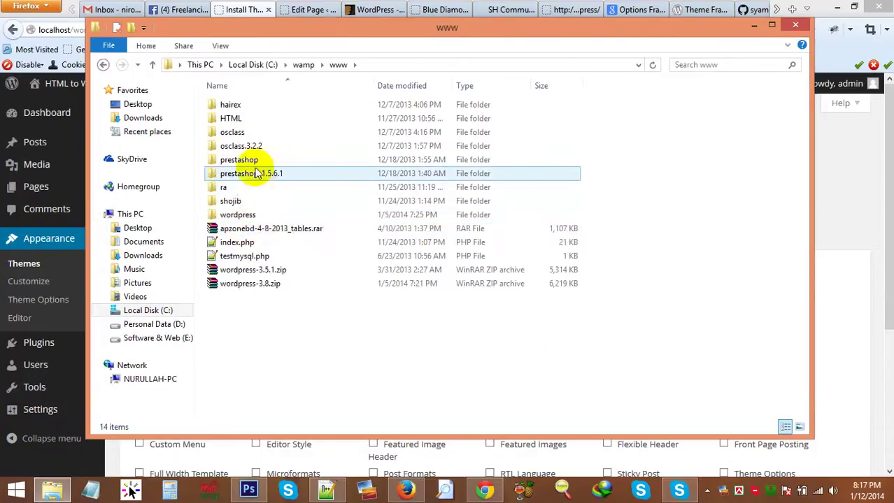
double_click(238, 214)
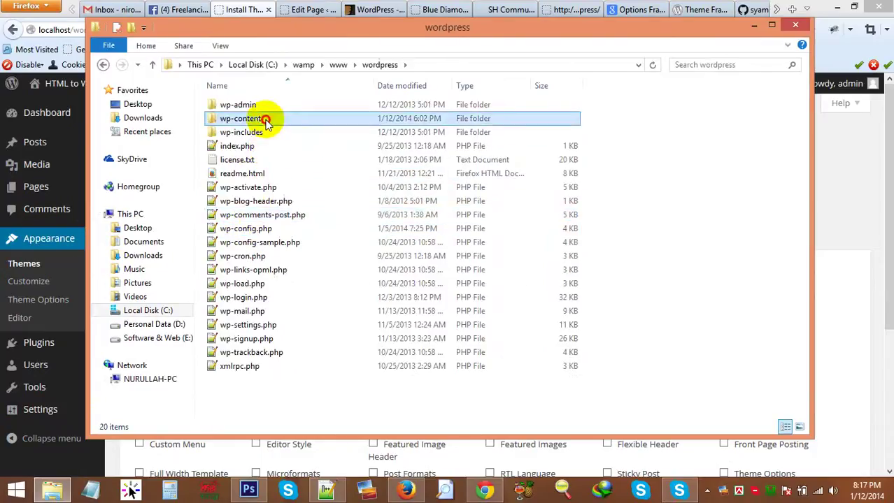
double_click(266, 122)
double_click(239, 120)
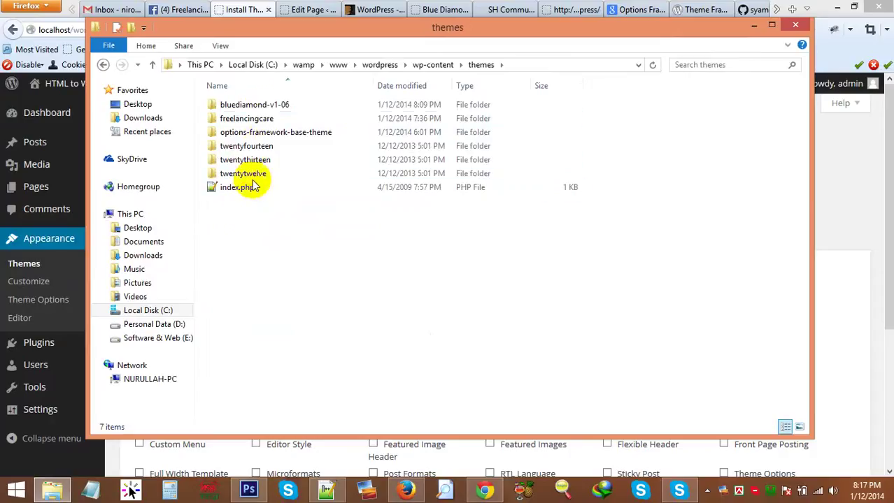
Delete the bluediamond-v1-06 folder from the local WordPress themes folder and close the File Explorer window.
click(260, 106)
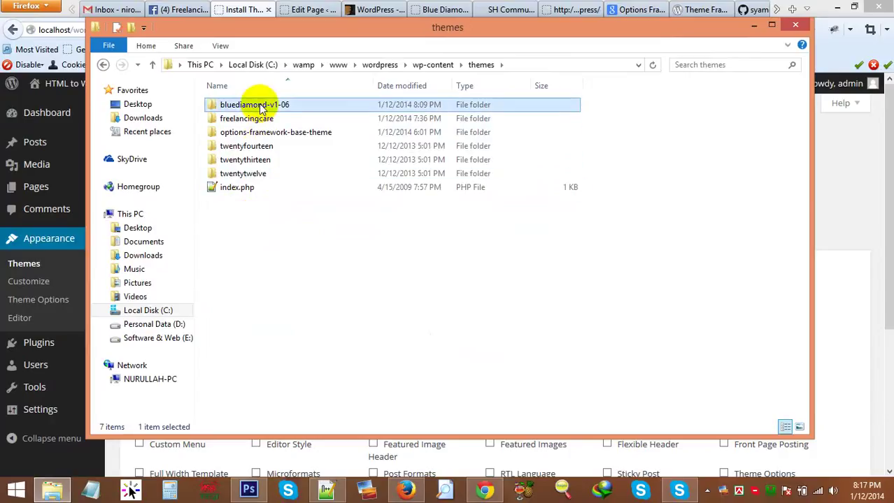
key(Delete)
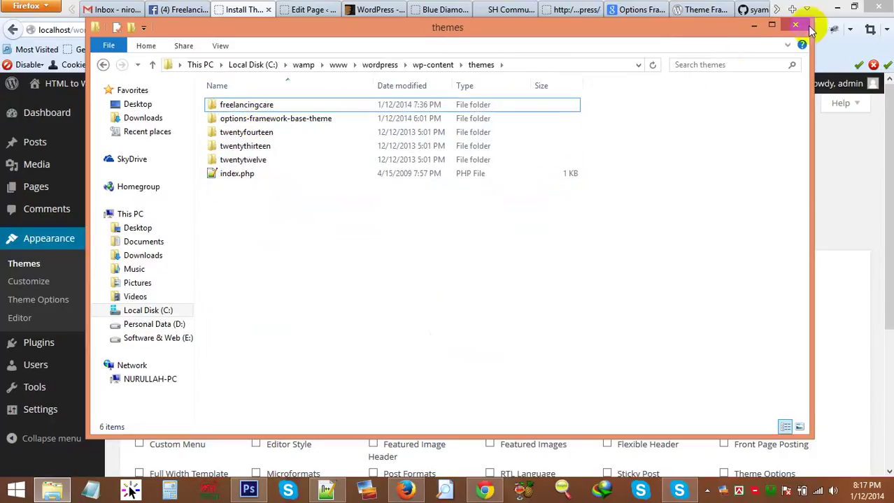
click(795, 27)
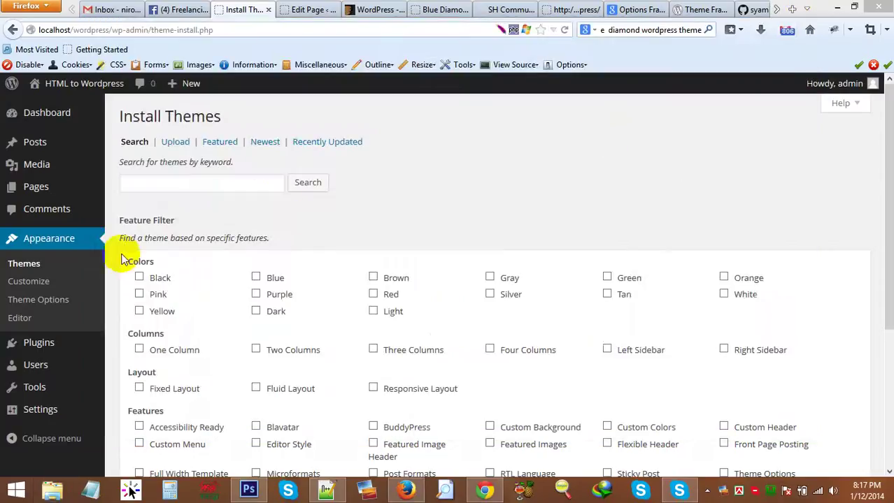
Reload the installed themes list in the WordPress admin and open the ZIP upload page for adding a new theme.
click(23, 264)
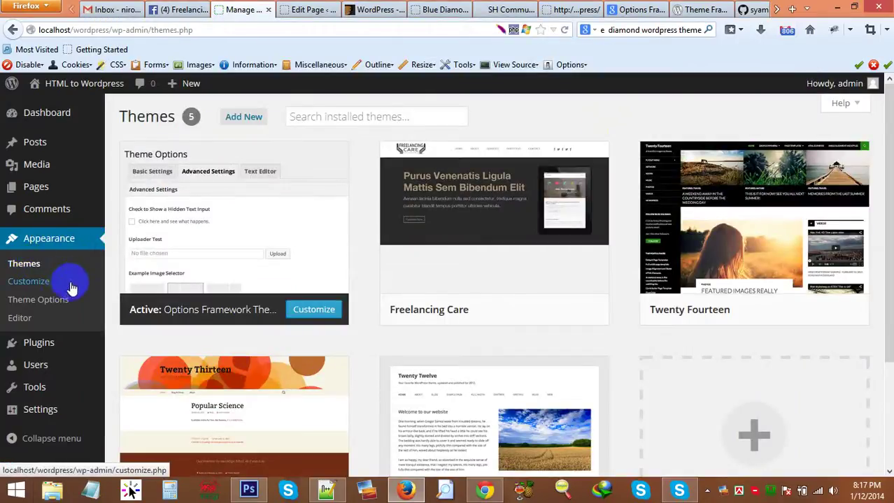
click(246, 117)
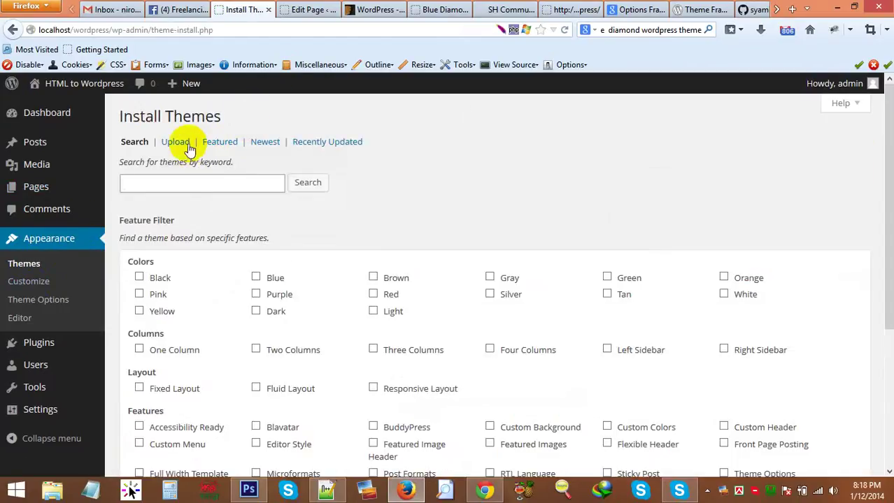
click(186, 147)
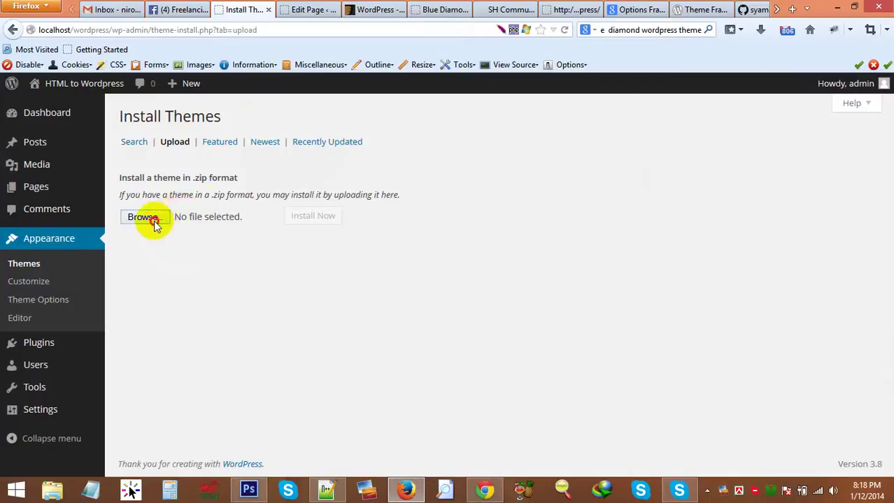
Choose bluediamond-v1_04.zip for upload from E:, Live Class, Premium Theme Customization, Theme File & Demo Content, bluediamond-v1_04.
click(144, 218)
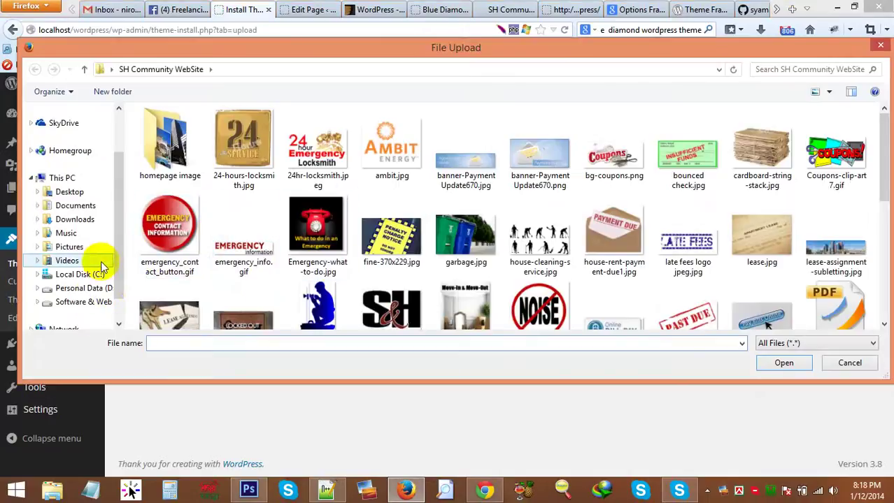
click(96, 305)
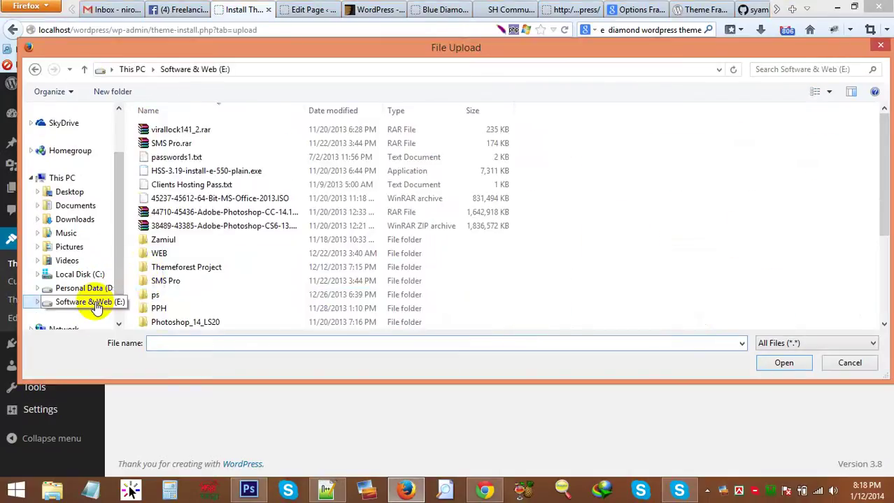
click(285, 294)
scroll(287, 294, down, 3)
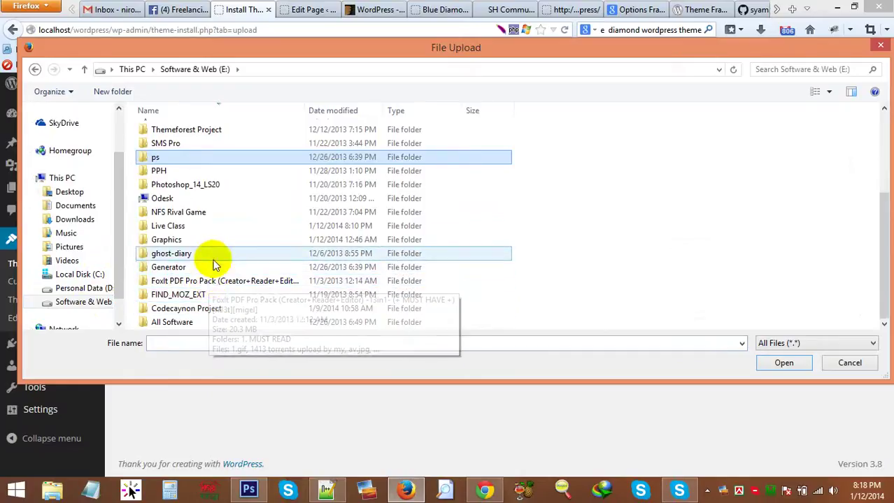
double_click(198, 227)
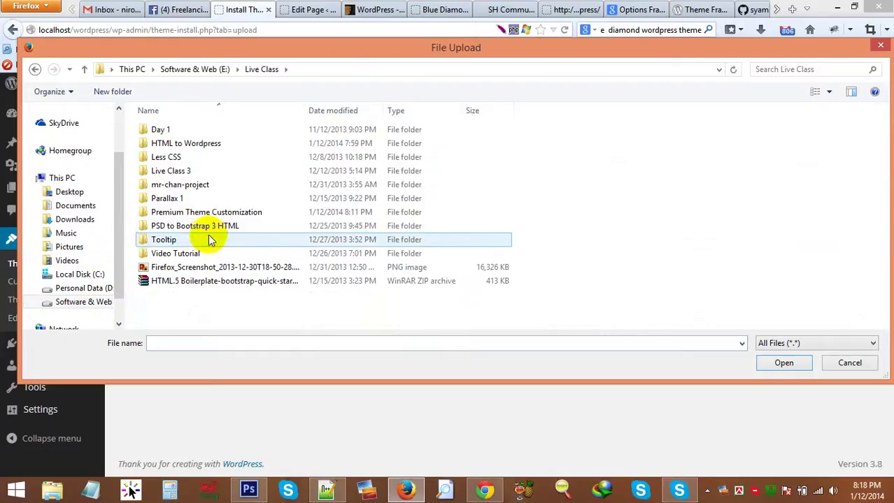
double_click(211, 218)
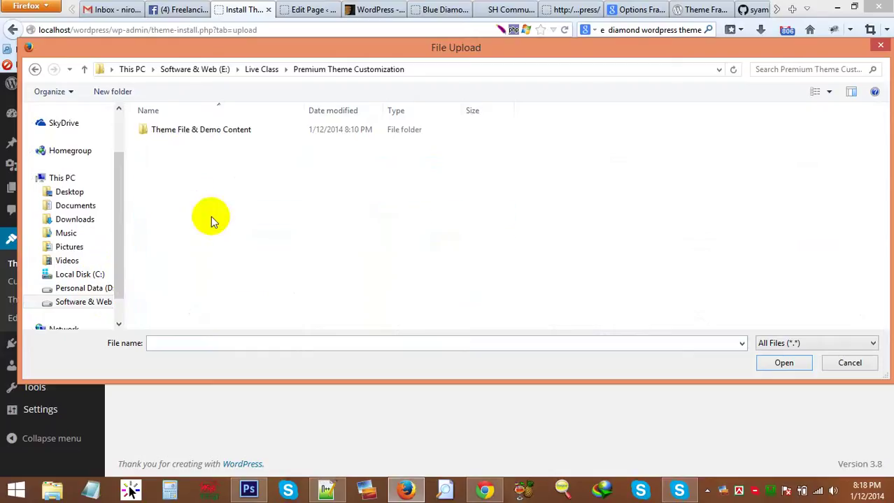
click(199, 133)
double_click(199, 132)
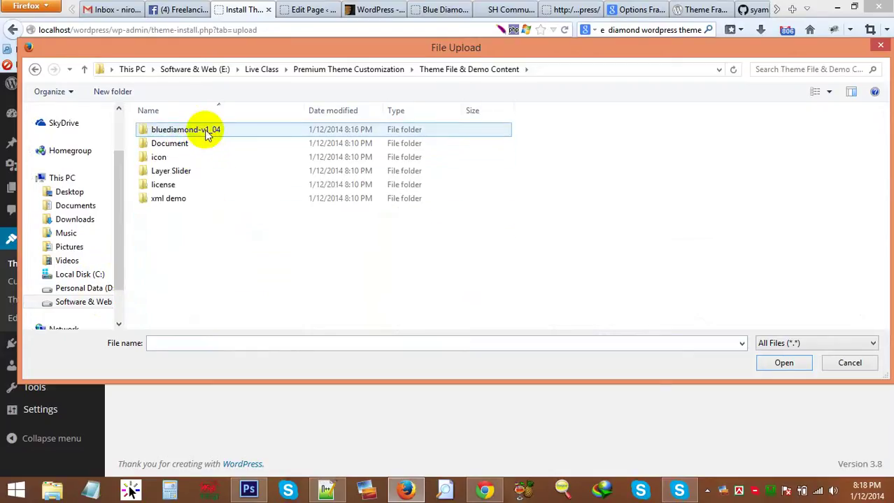
double_click(208, 132)
double_click(225, 214)
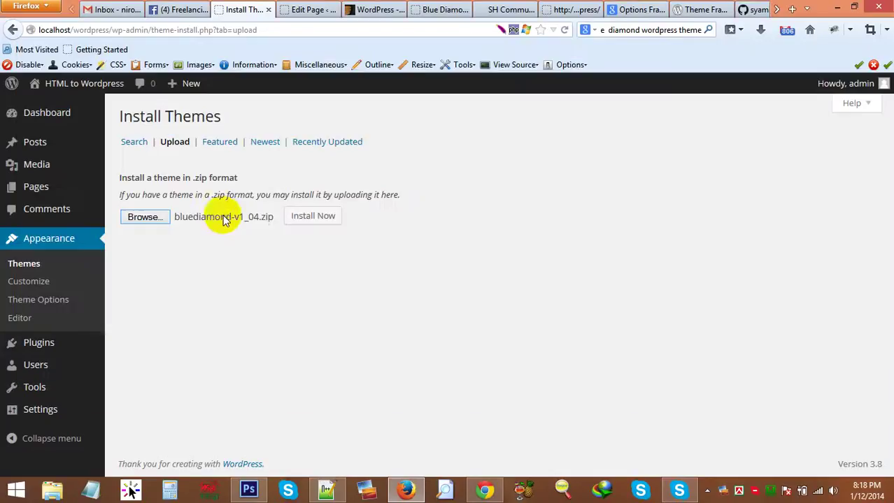
Install the chosen BlueDiamond theme ZIP, activate the theme and look over the admin menu entries.
click(332, 228)
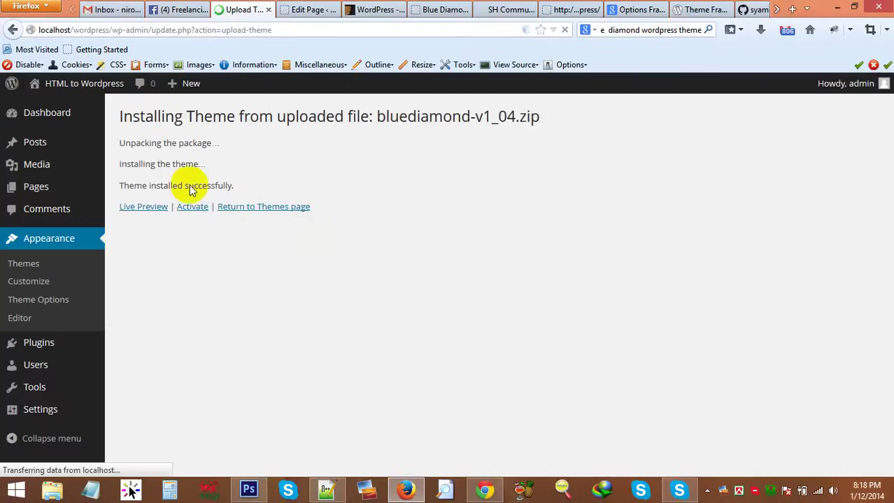
click(193, 210)
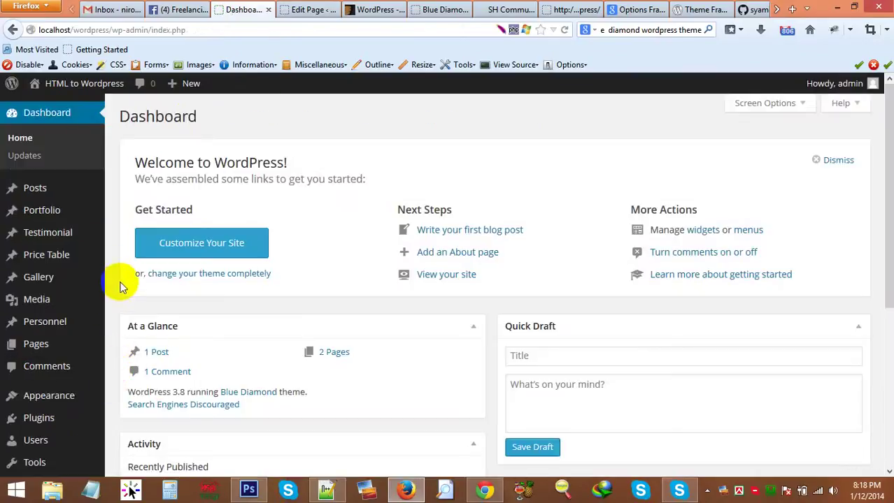
scroll(28, 259, down, 2)
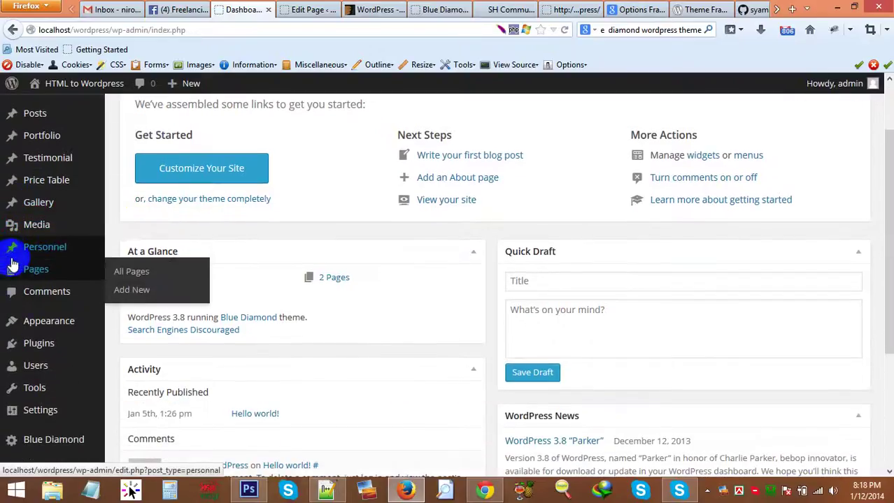
scroll(39, 313, up, 2)
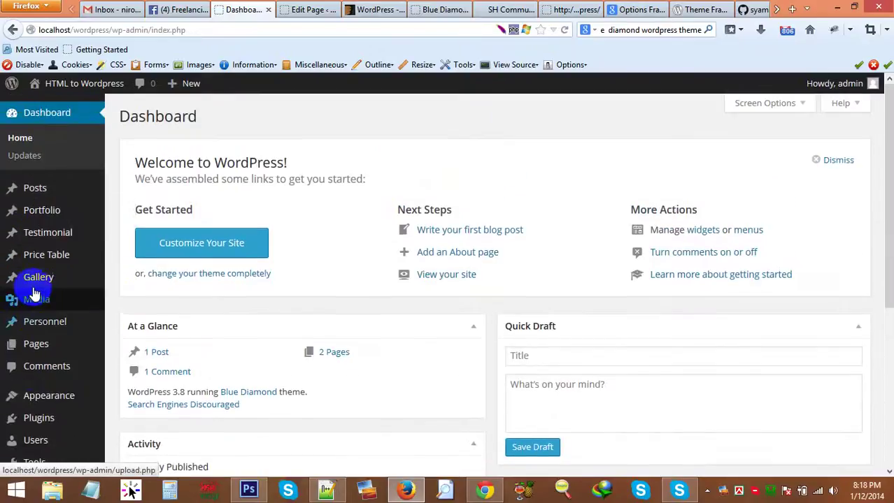
Open the local site's front end in a new tab and examine its homepage from header to footer.
mouse_move(51, 88)
middle_click(51, 108)
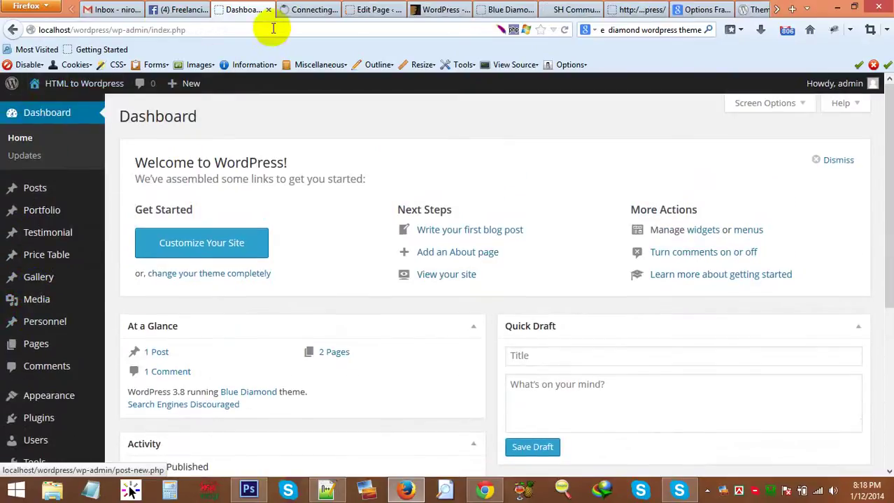
click(304, 9)
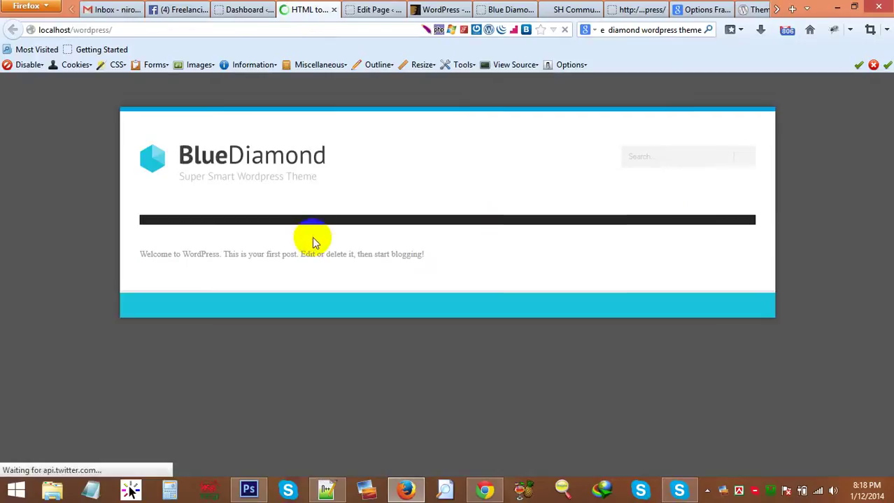
scroll(307, 242, down, 10)
scroll(306, 241, up, 6)
scroll(306, 244, up, 3)
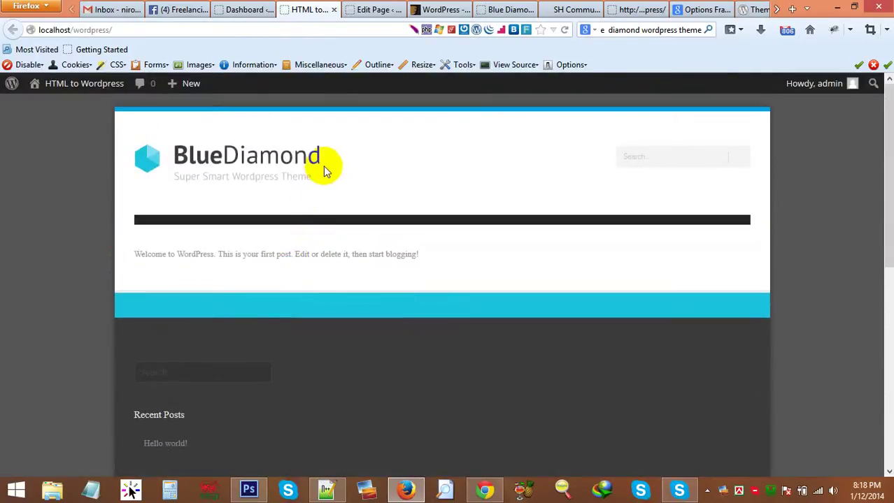
Load the free themes directory at wordpress.org/themes/ in the tab showing the ThemeForest Blue Diamond page.
click(374, 9)
click(422, 8)
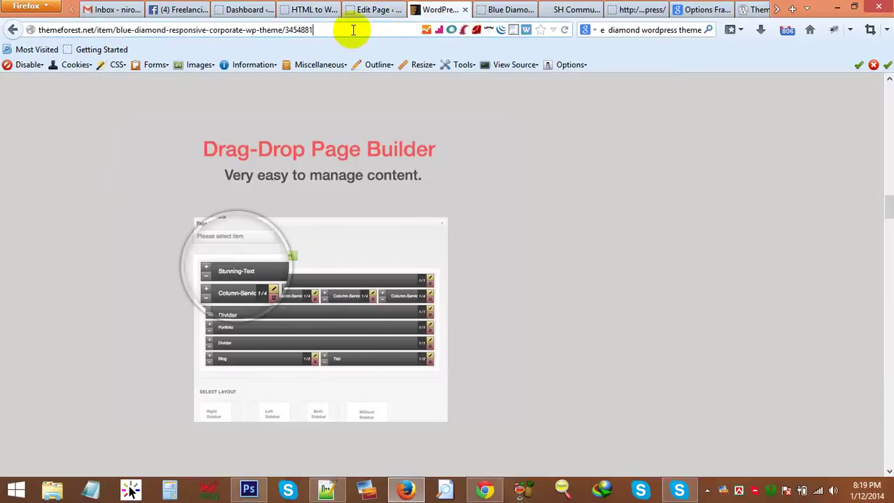
click(353, 30)
text(w)
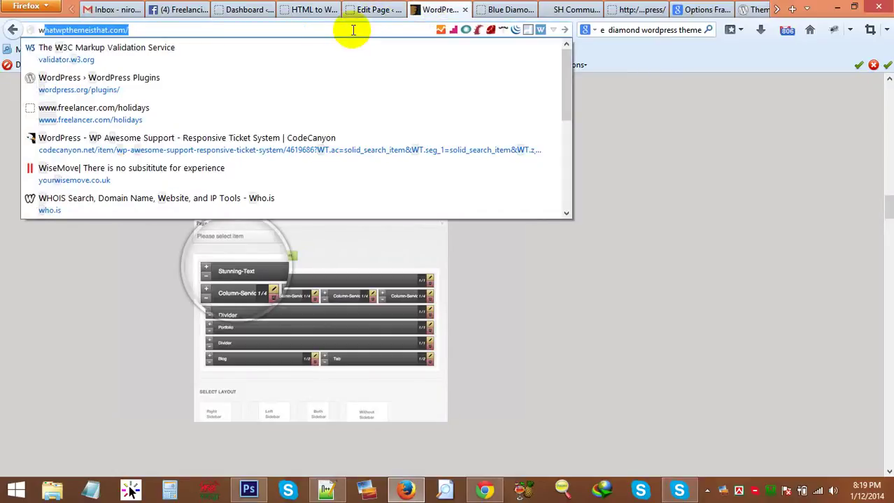
text(ordpress.org/)
key(Return)
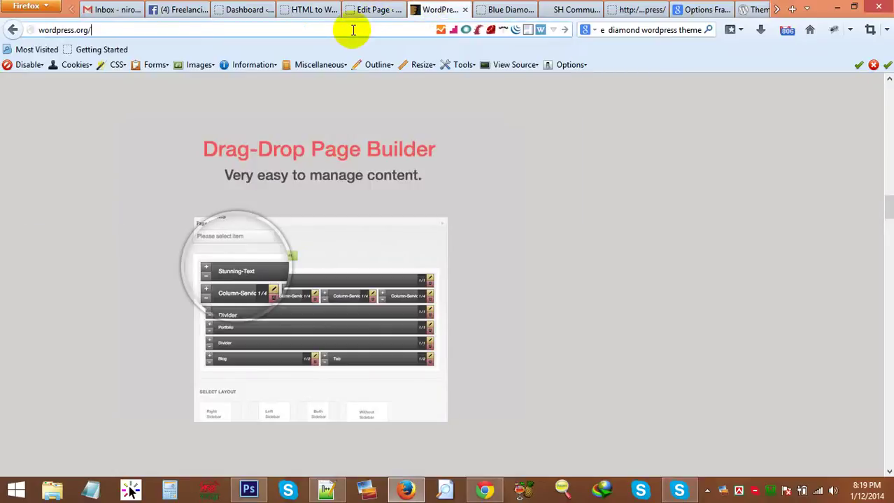
text(th)
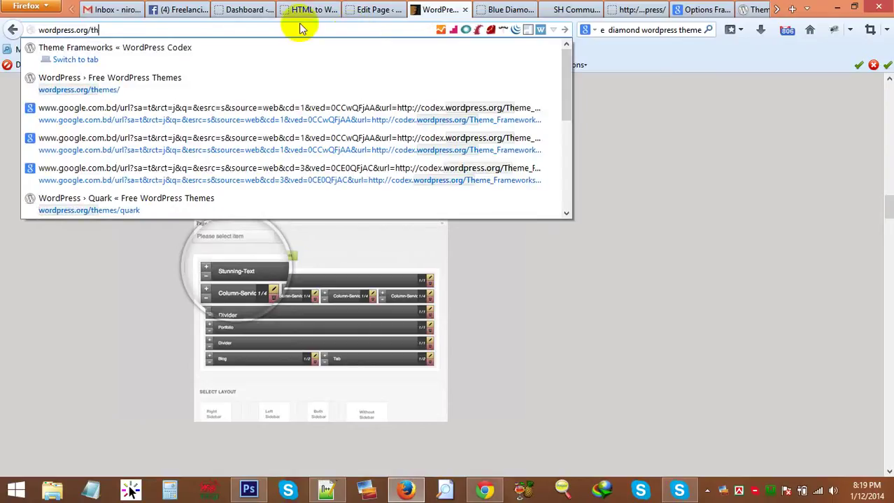
click(247, 87)
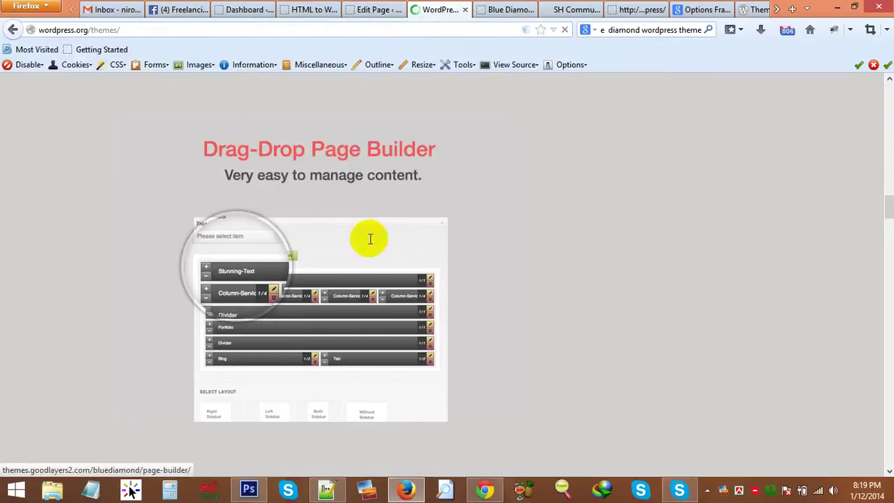
Open the featured Destro theme's page in the directory and start its preview.
scroll(509, 314, down, 3)
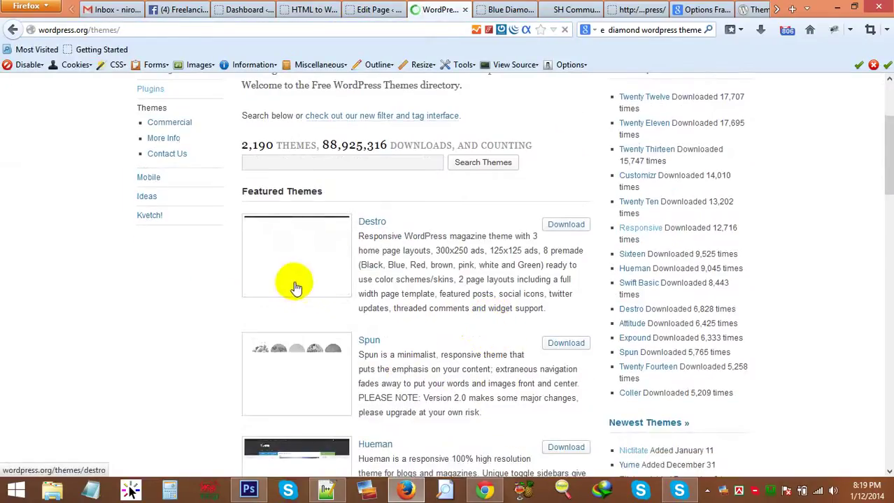
click(298, 285)
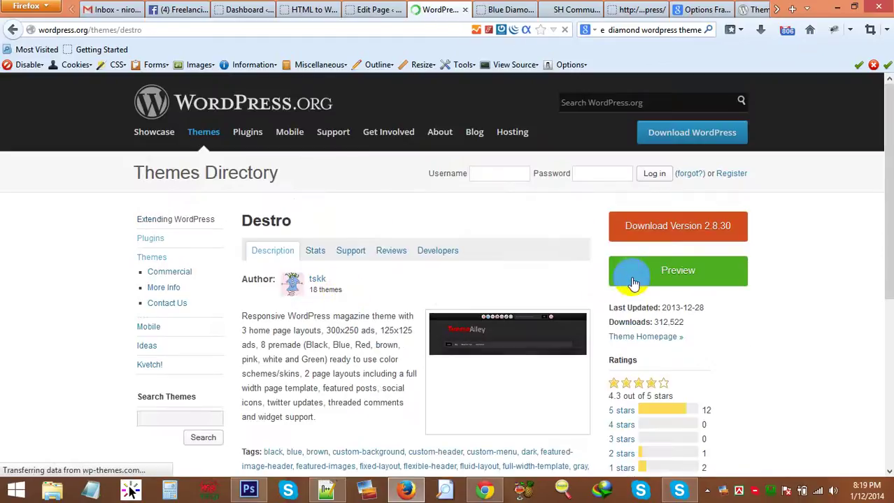
click(633, 276)
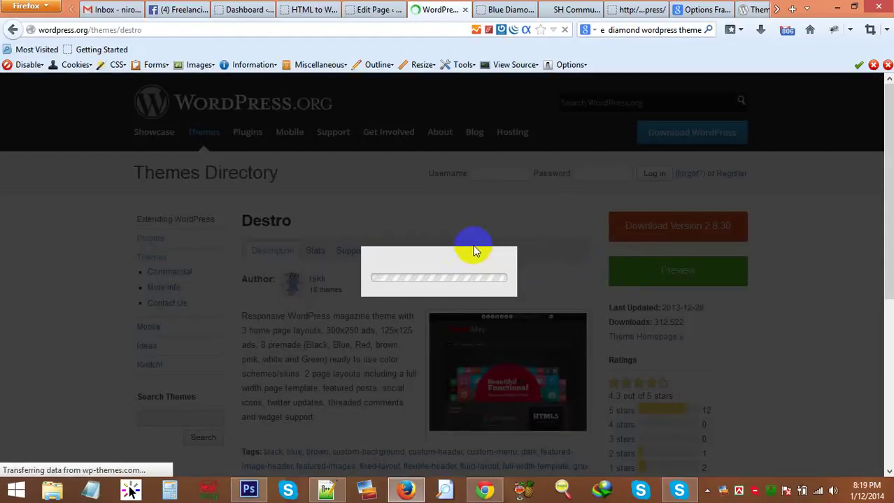
Return to the local site's front end and review the BlueDiamond homepage content again.
click(304, 10)
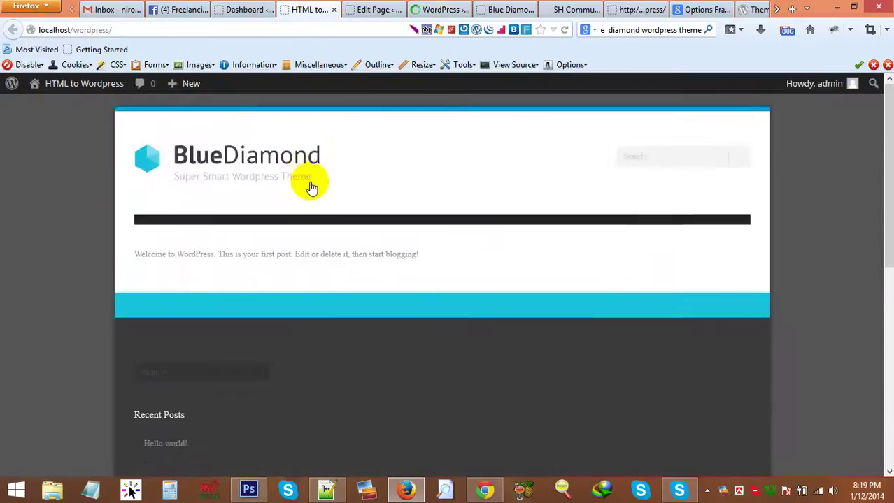
scroll(312, 187, down, 3)
scroll(321, 185, up, 3)
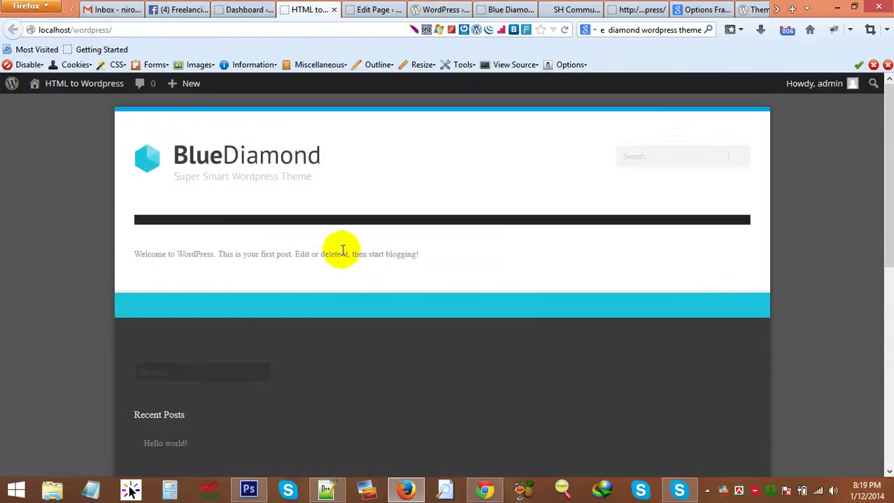
Return to the Destro theme preview, examine its demo page down to the form elements and close the preview.
click(369, 15)
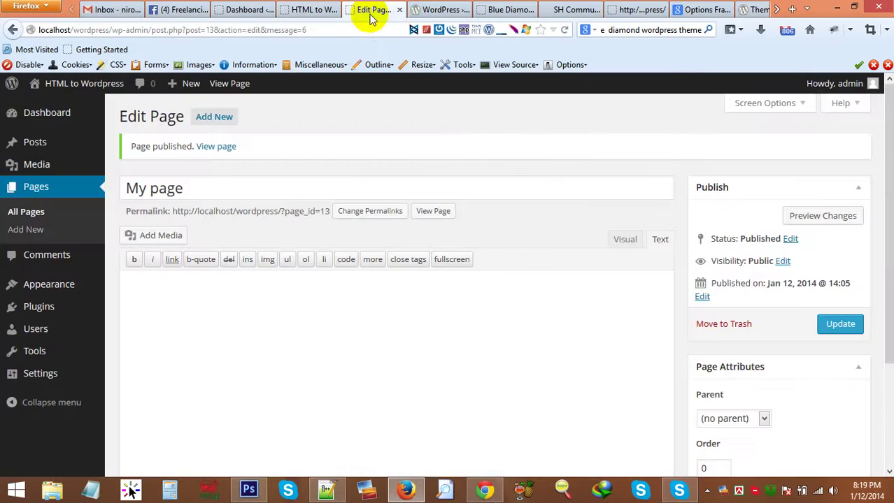
click(441, 10)
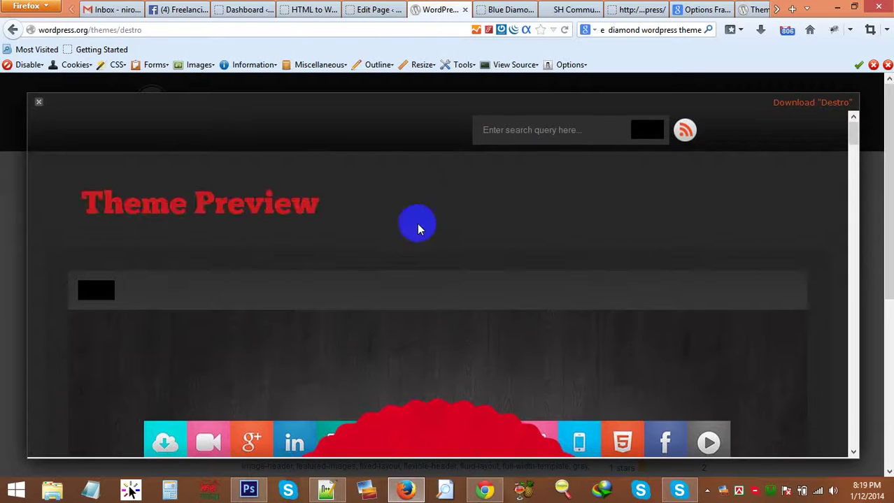
scroll(419, 231, down, 10)
scroll(435, 273, down, 5)
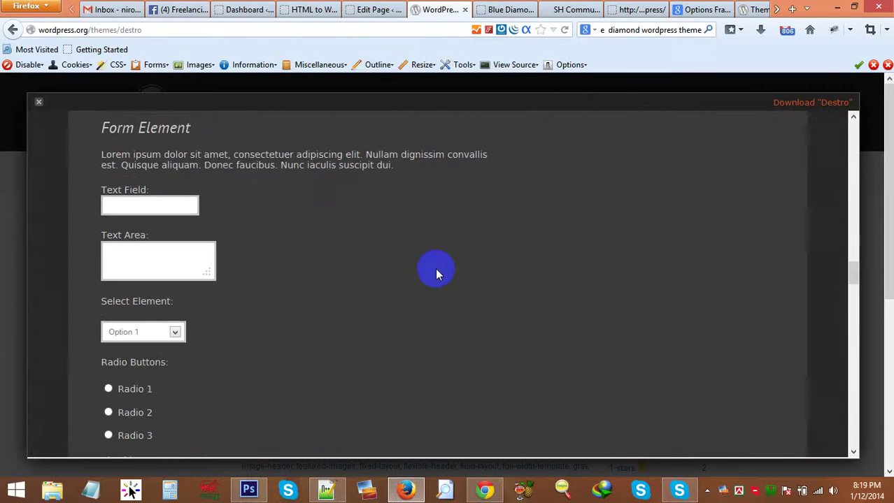
scroll(435, 273, down, 3)
scroll(434, 273, up, 8)
scroll(426, 274, up, 15)
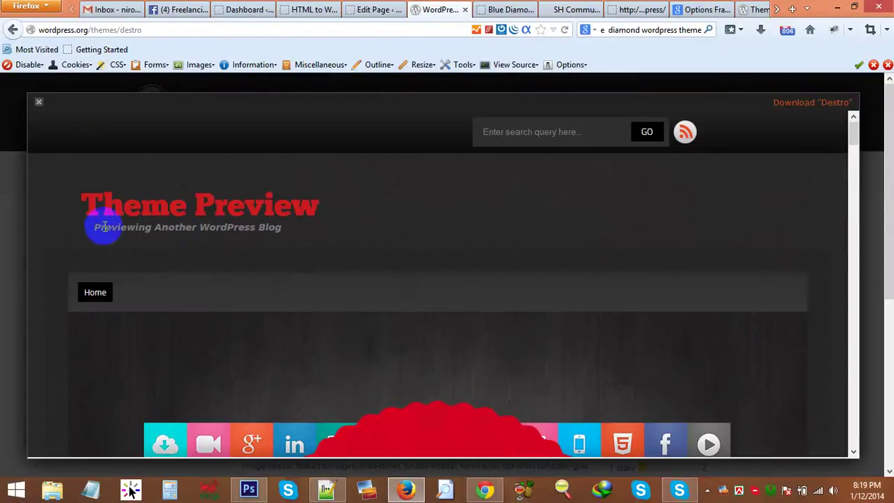
click(37, 104)
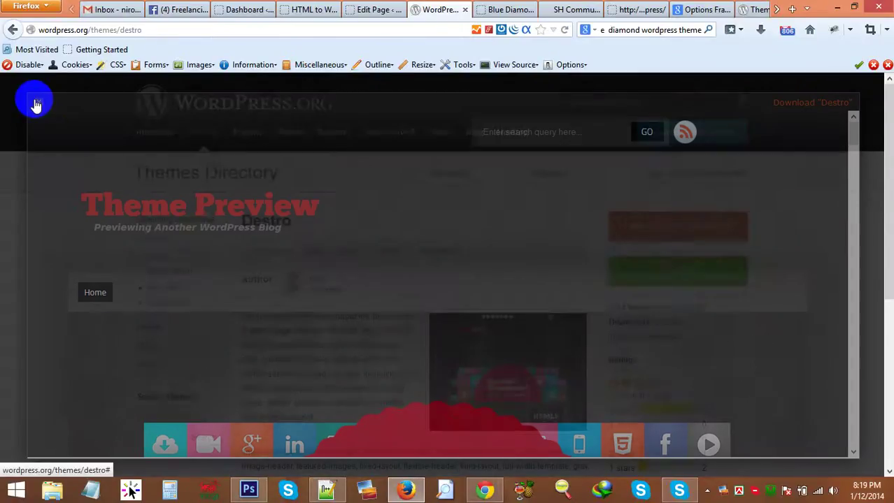
Return to the local site's front end and check the BlueDiamond homepage down to its footer widgets.
mouse_move(363, 238)
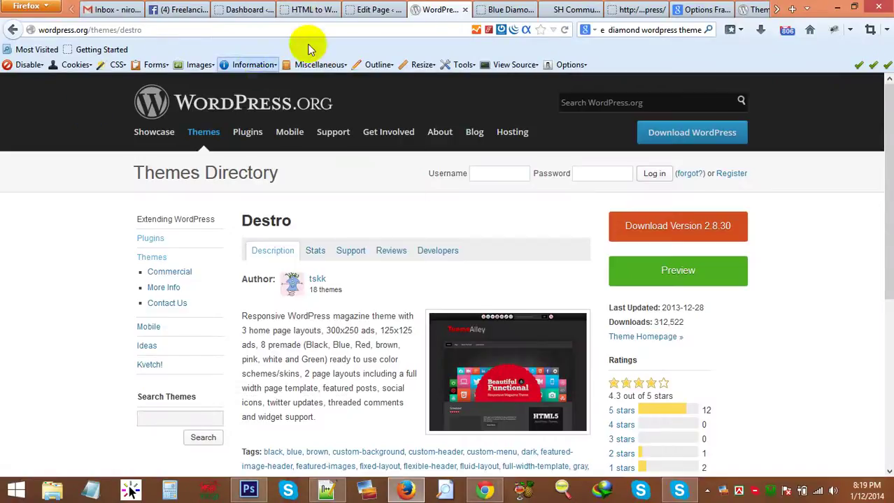
click(309, 10)
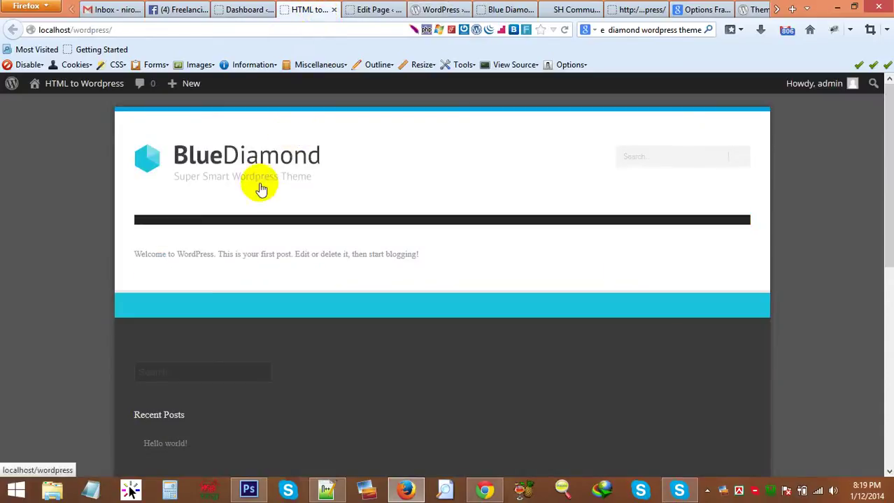
scroll(262, 192, down, 6)
scroll(324, 284, up, 6)
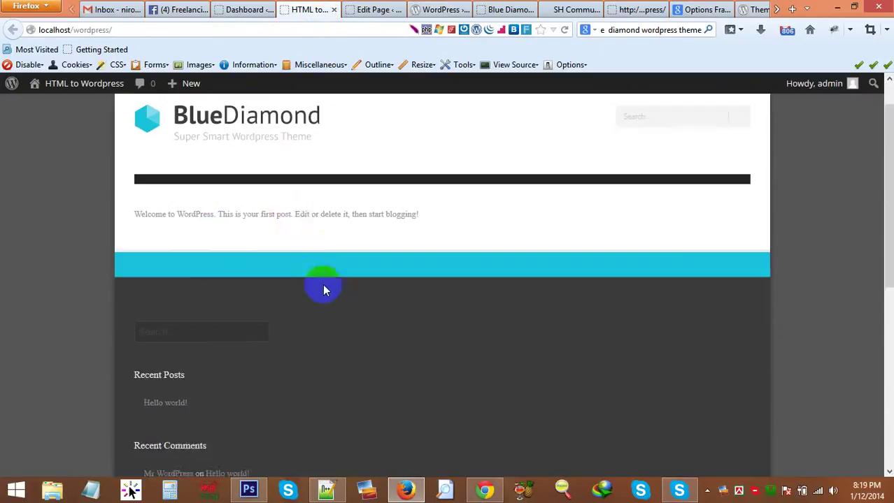
Switch to the local site's dashboard and examine the content types the theme adds, such as Portfolio, Testimonial, Price Table and Gallery.
click(244, 9)
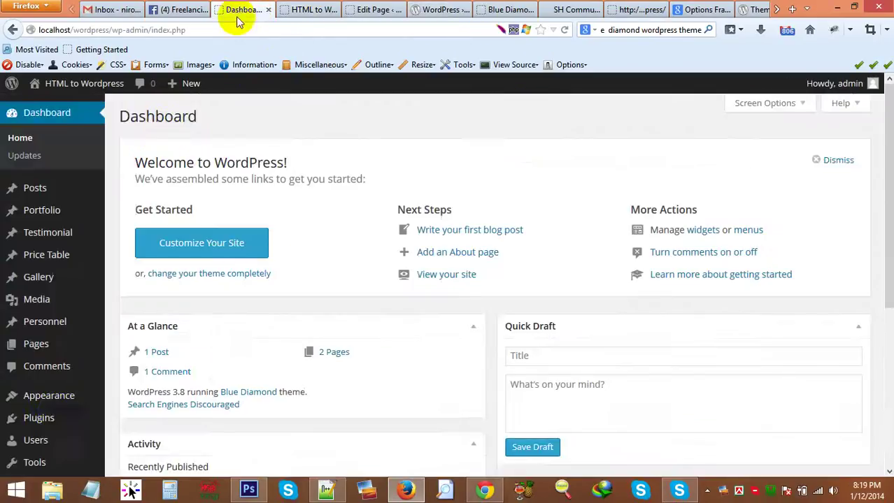
scroll(57, 342, down, 3)
scroll(57, 342, up, 3)
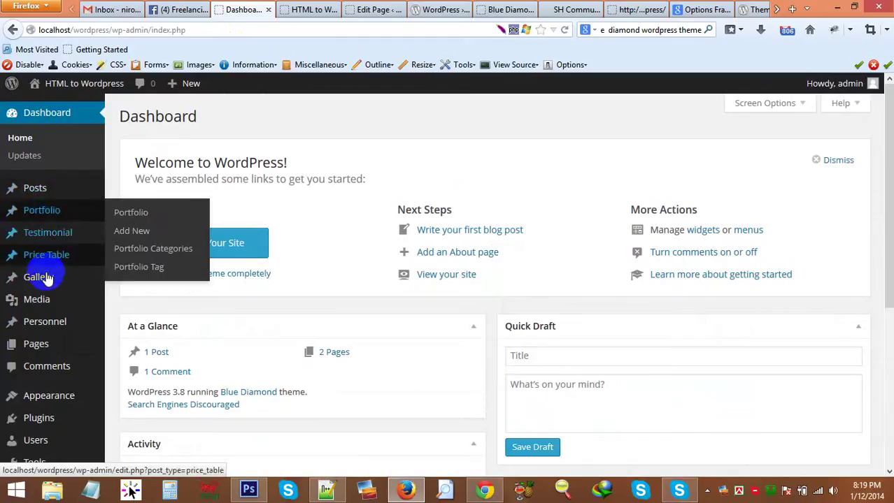
scroll(35, 287, down, 3)
Compare the local homepage with the goodlayers Blue Diamond live demo, examining the demo's menu, slider, feature columns and portfolio section.
click(311, 11)
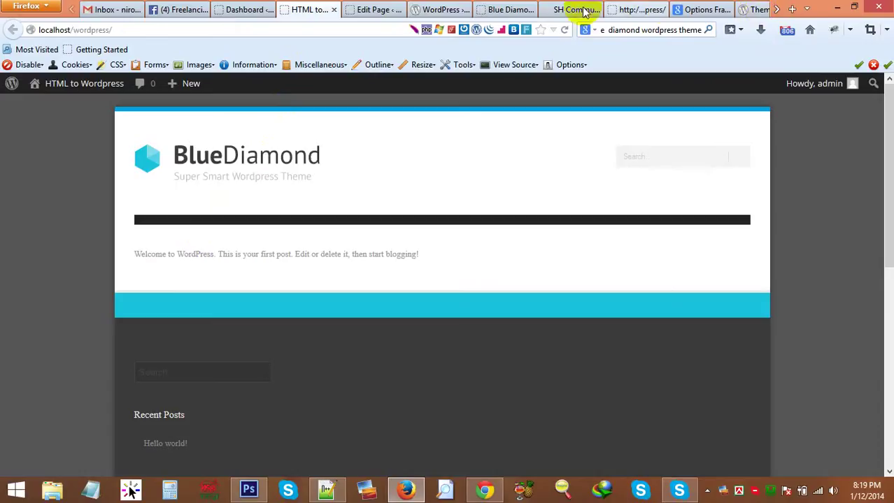
click(493, 10)
scroll(462, 189, up, 3)
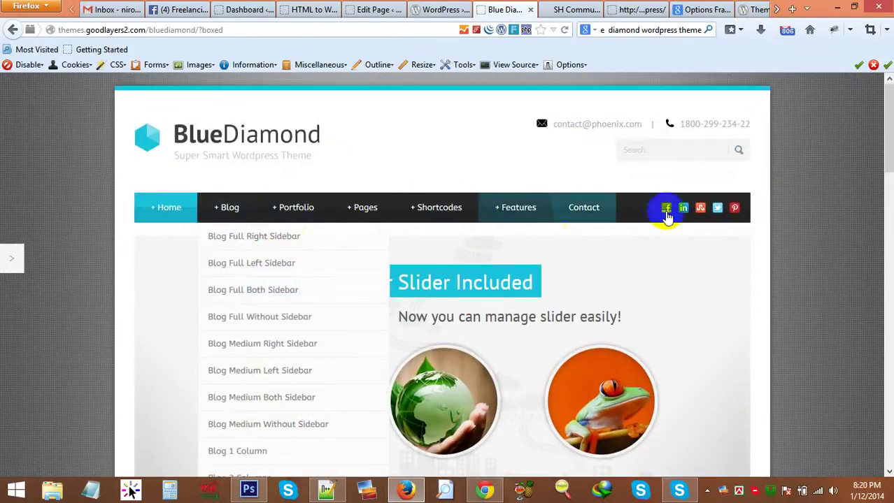
mouse_move(319, 204)
scroll(318, 199, down, 5)
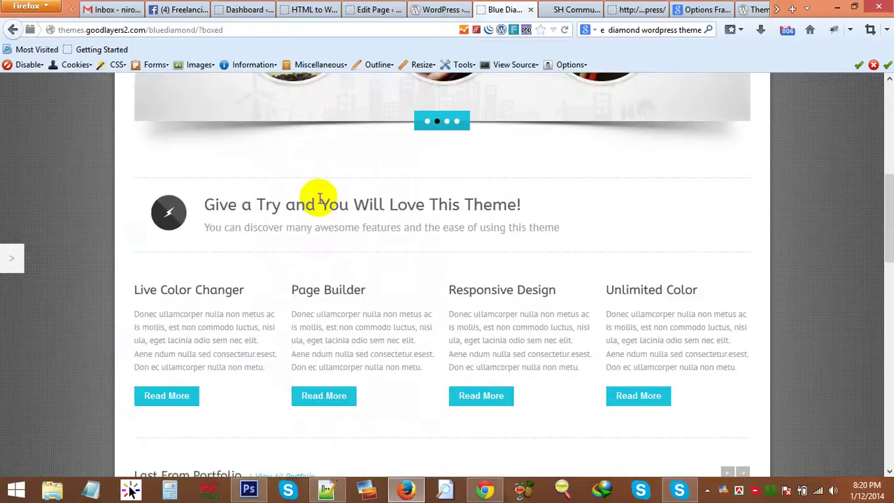
scroll(318, 200, down, 2)
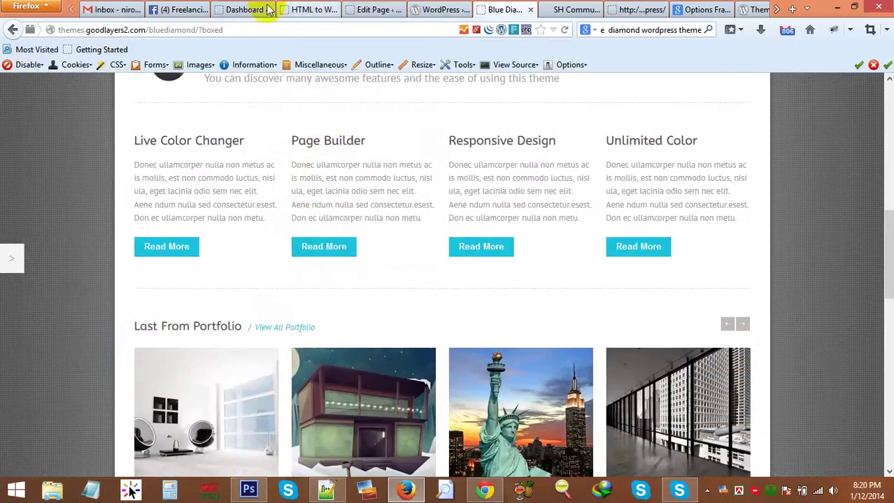
From the local site's dashboard, search the installable plugins for "wordpress importer".
click(245, 10)
mouse_move(35, 336)
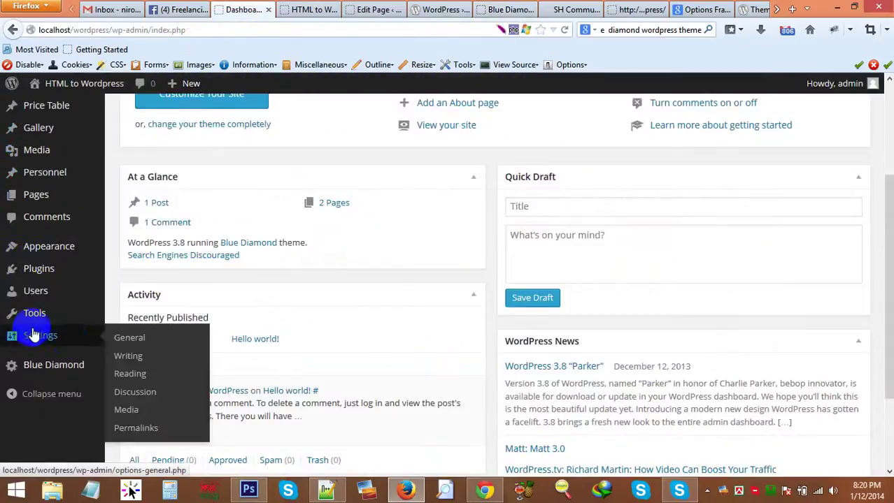
mouse_move(61, 273)
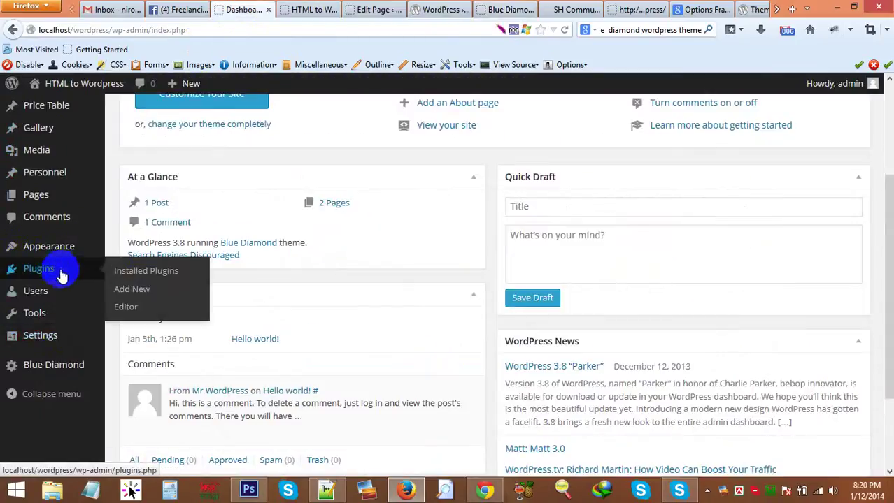
click(131, 291)
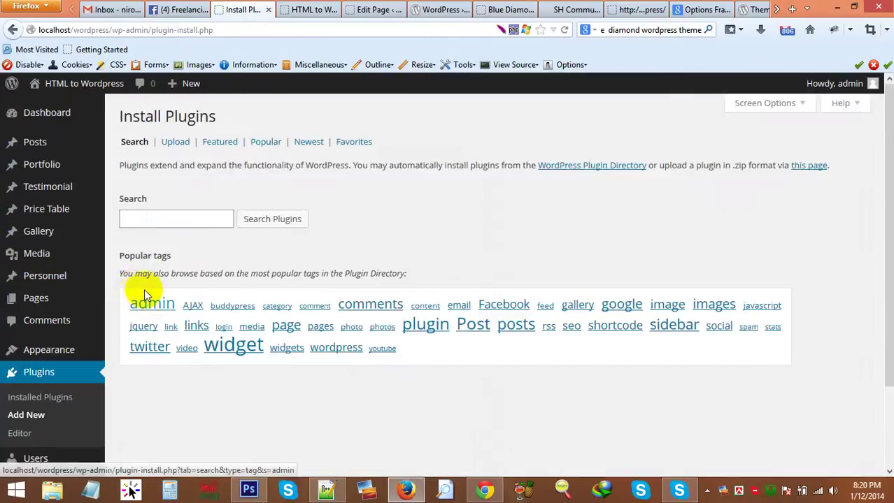
text(word)
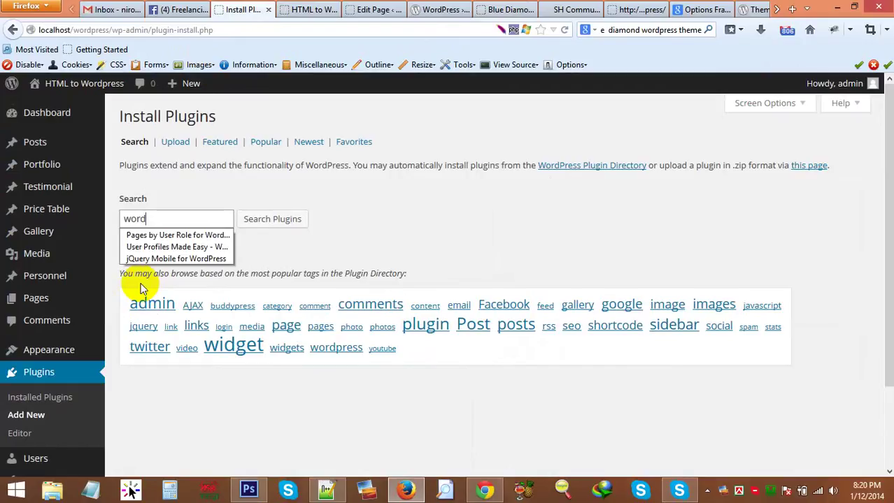
text(press impo)
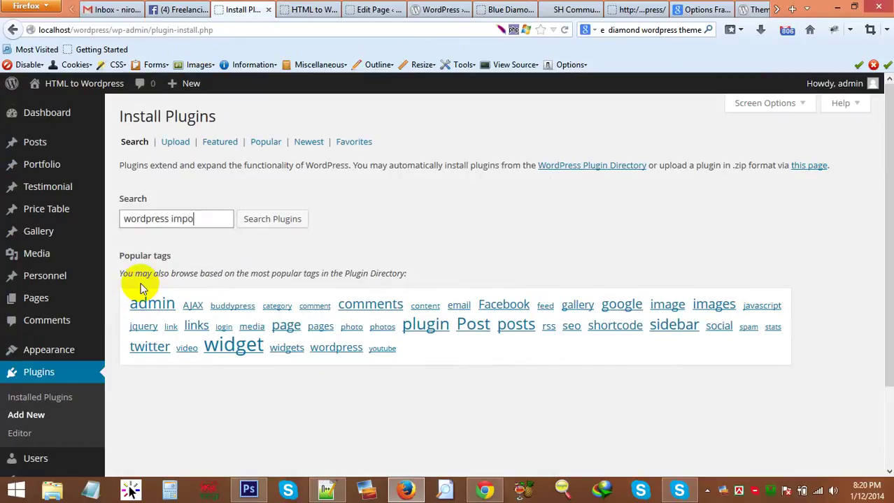
text(rter)
key(Return)
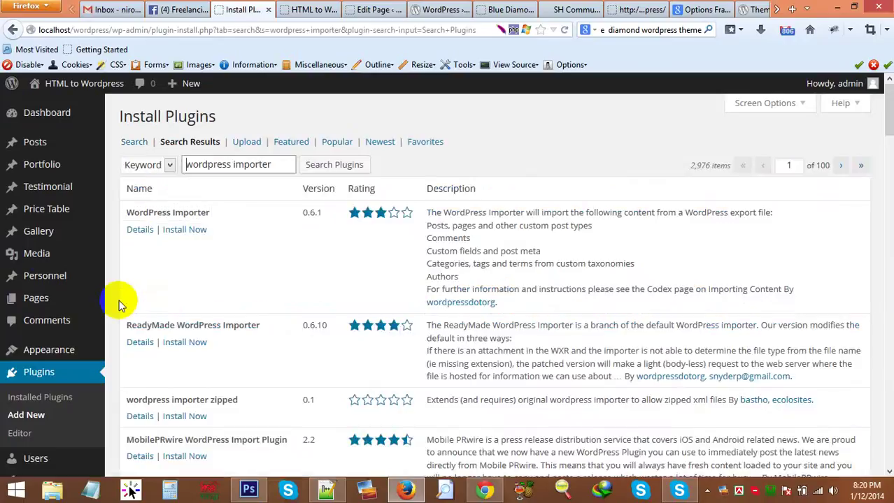
Install the WordPress Importer 0.6.1 plugin and activate it.
click(179, 228)
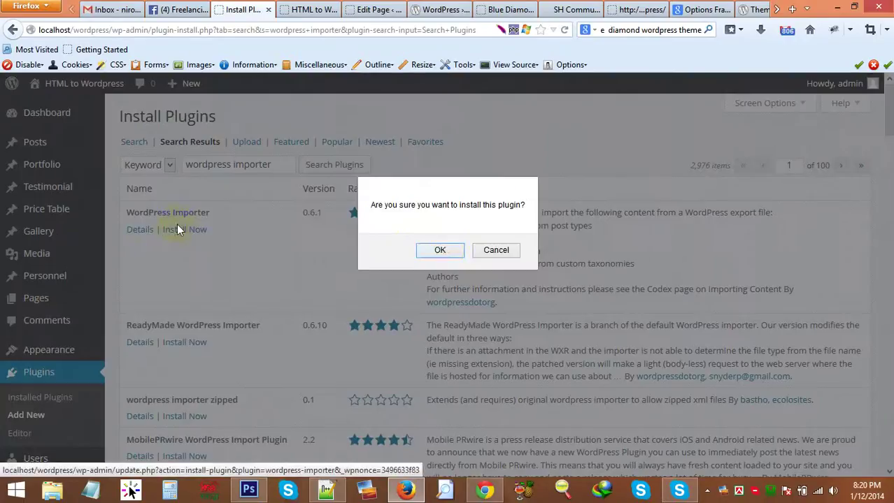
click(440, 250)
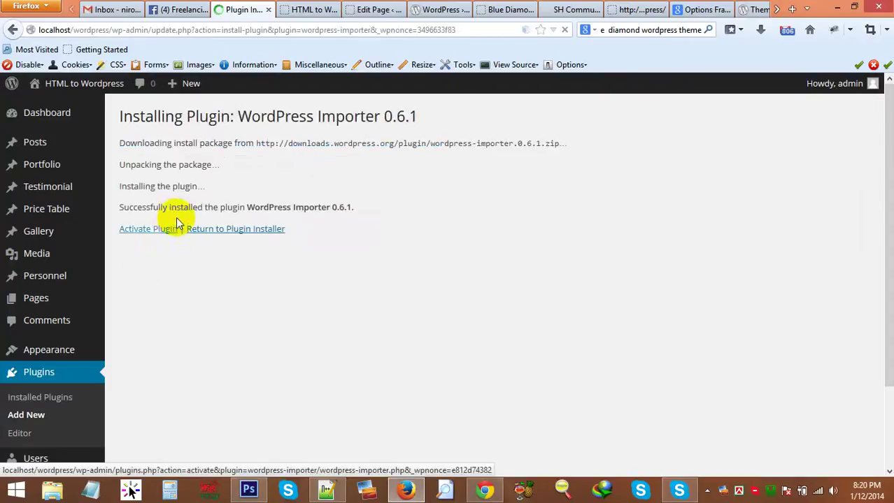
click(163, 231)
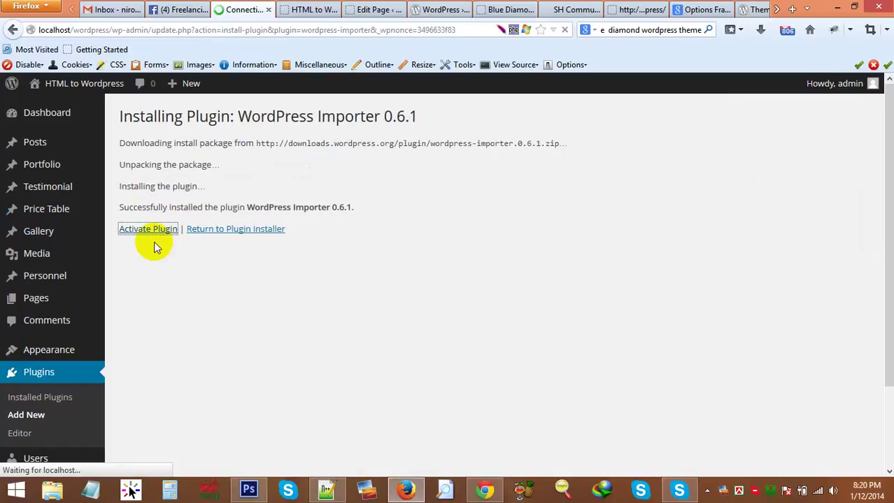
Open the site's import tools and start the WordPress importer.
scroll(200, 359, down, 3)
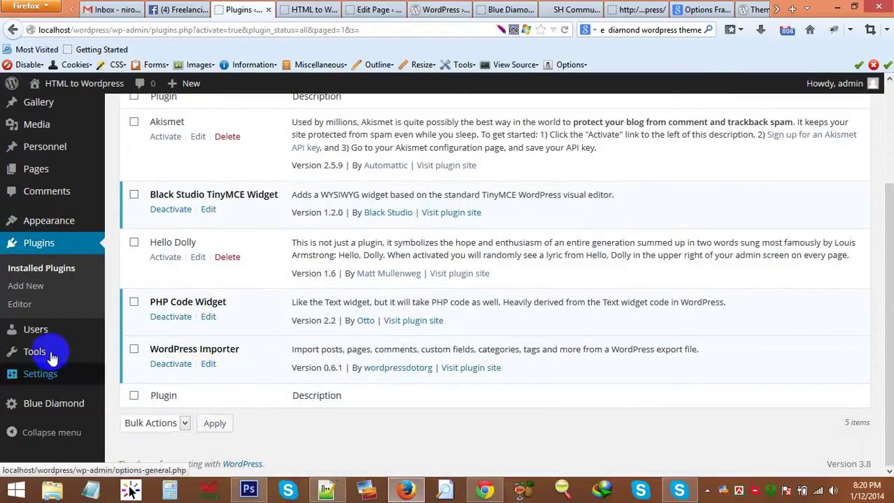
click(67, 279)
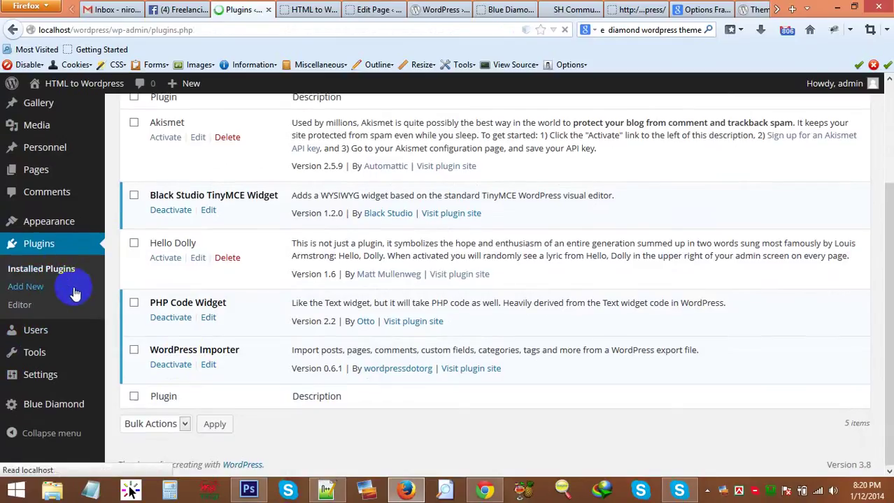
scroll(77, 294, down, 3)
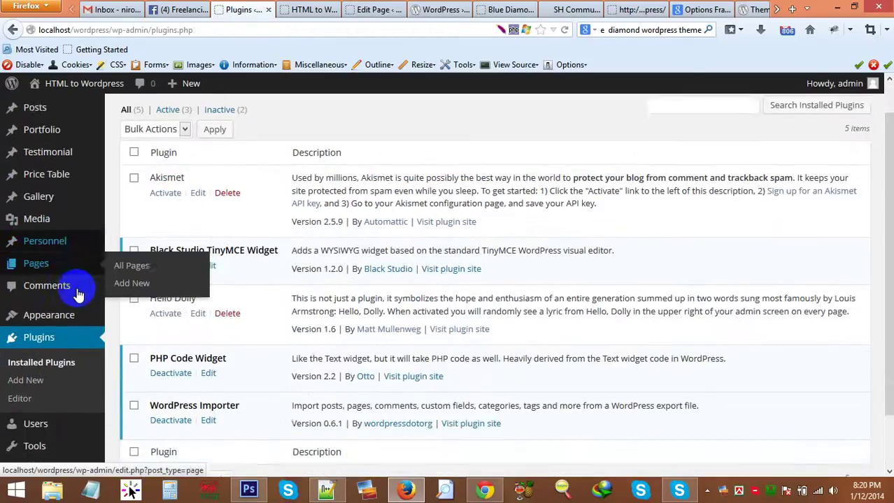
mouse_move(82, 397)
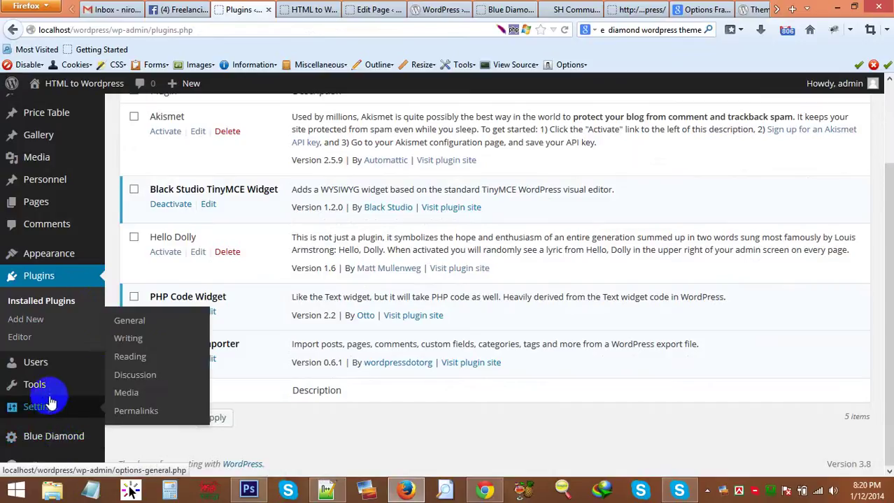
mouse_move(60, 387)
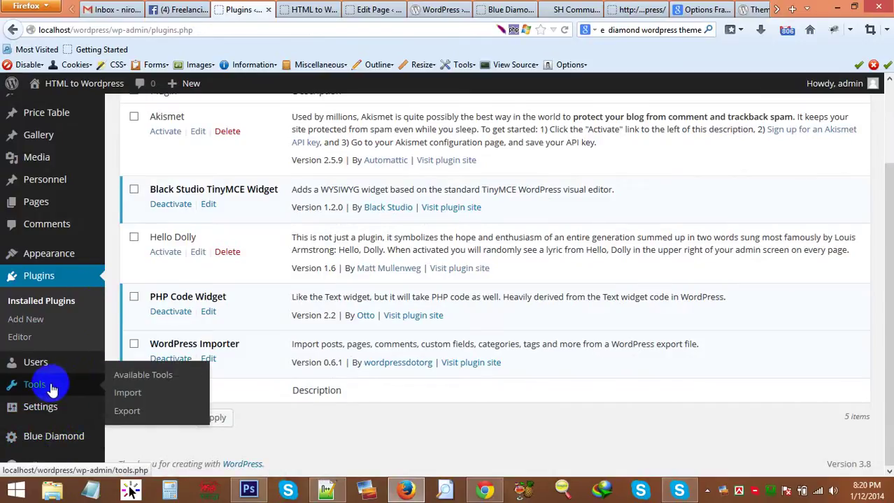
click(120, 396)
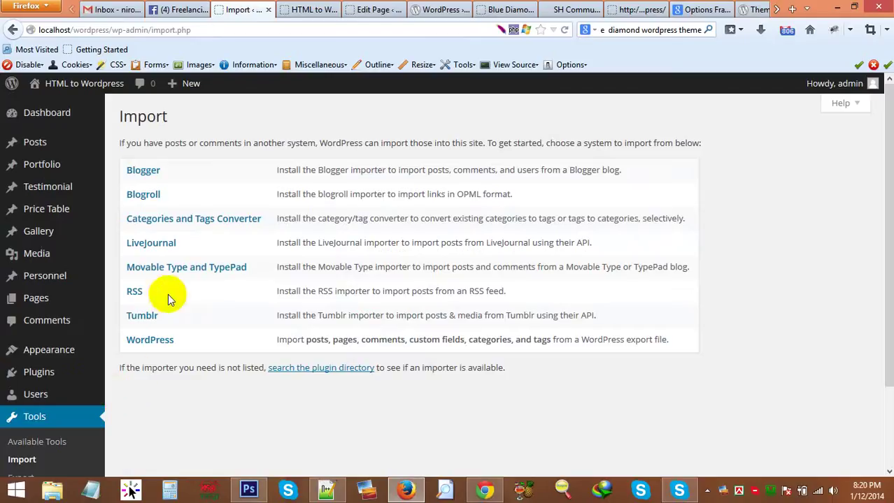
click(148, 341)
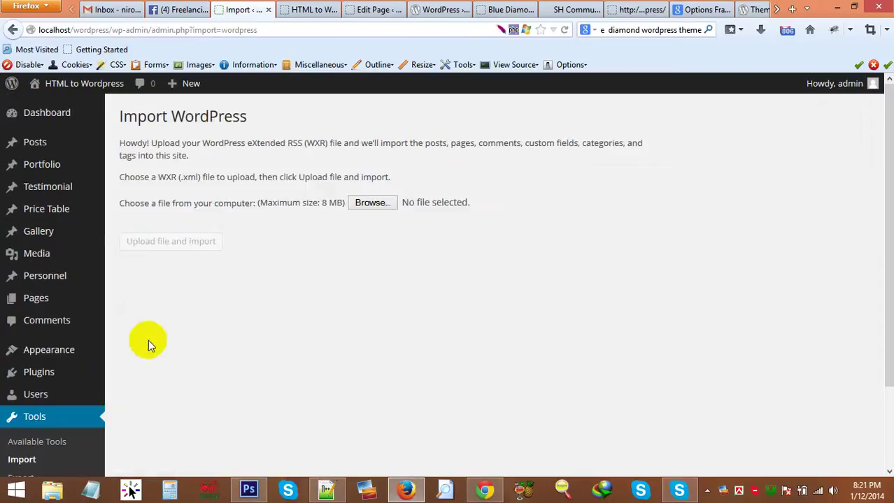
Upload bluediamond.wordpress.2012-11-17.xml from the "xml demo" folder under Theme File & Demo Content as the import file.
click(367, 204)
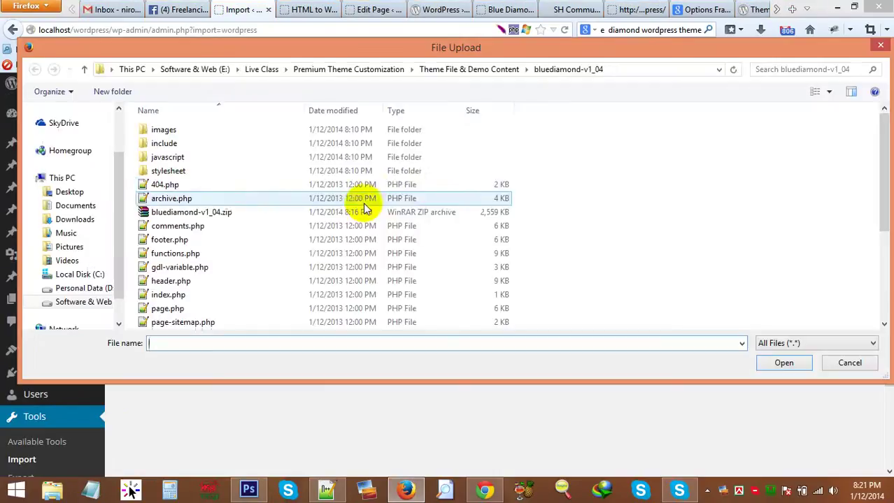
click(440, 72)
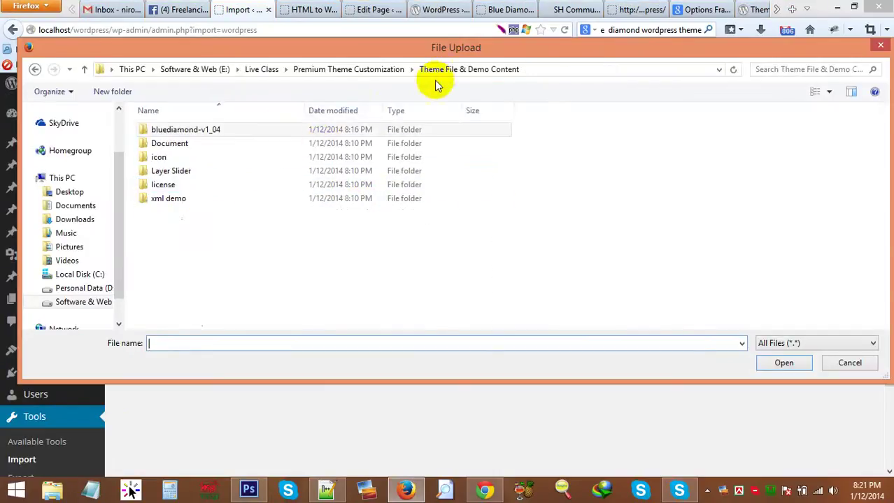
double_click(196, 199)
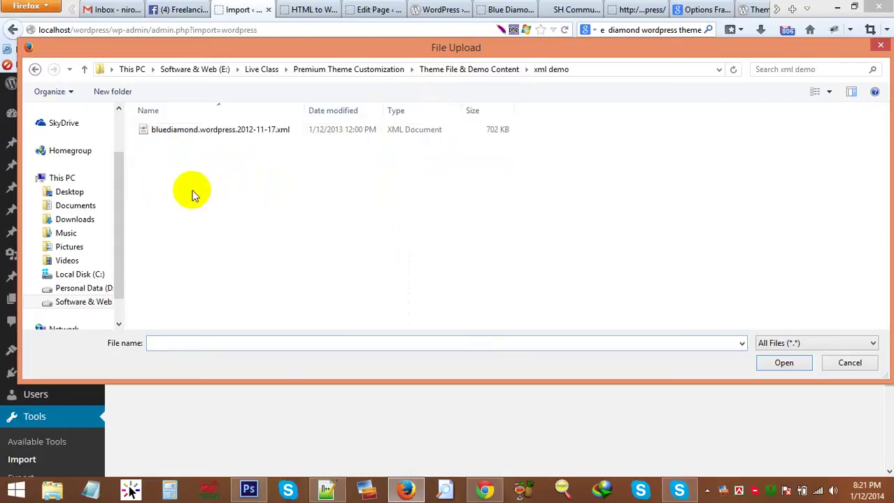
click(90, 70)
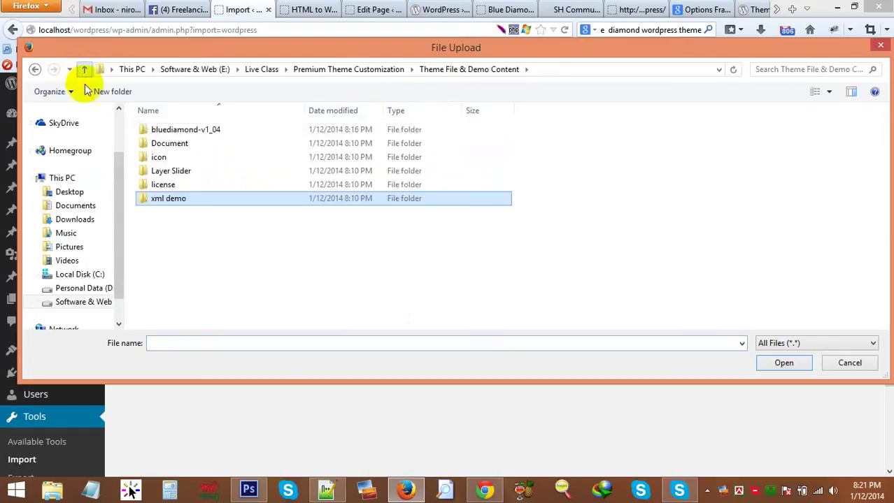
double_click(168, 198)
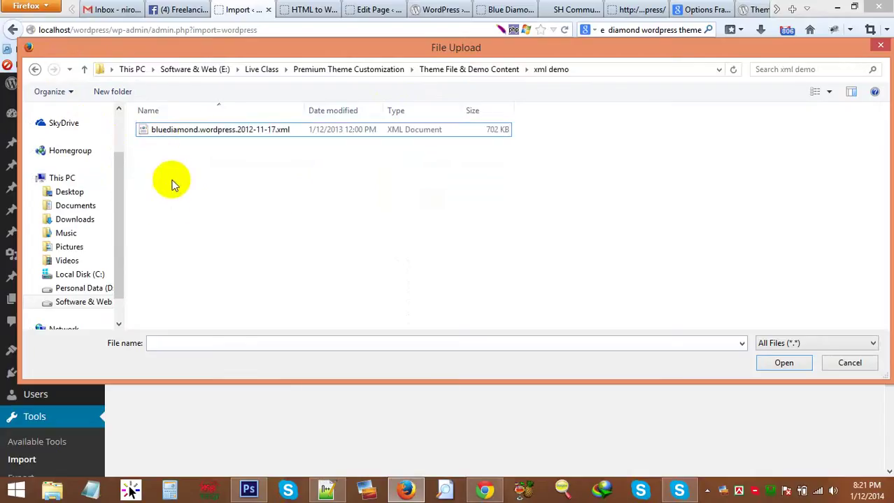
double_click(196, 131)
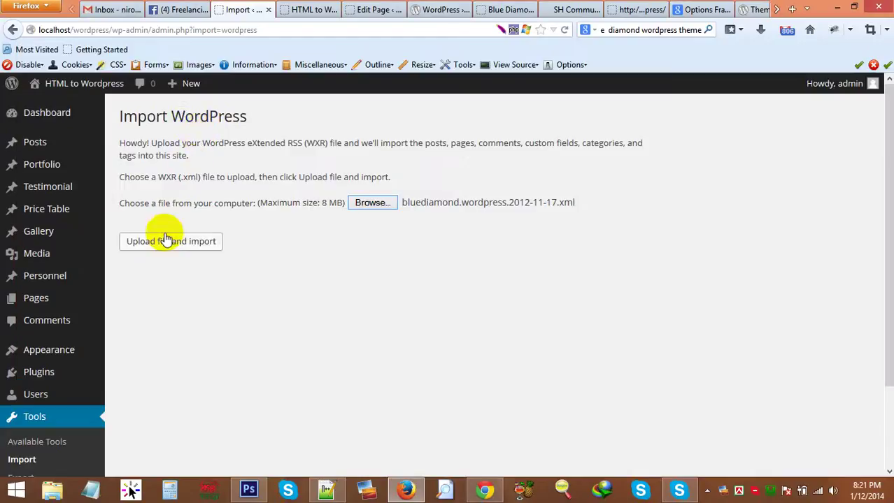
click(170, 250)
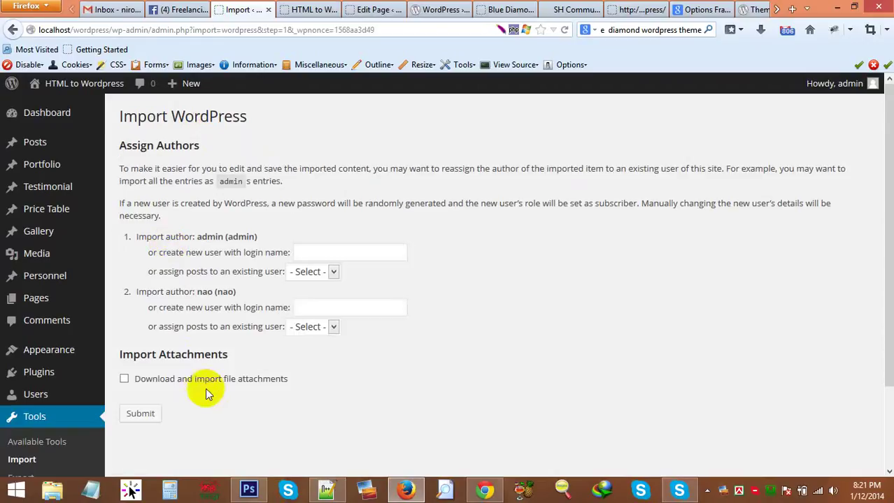
Assign the posts of the first import author, admin, to the existing user admin.
click(316, 275)
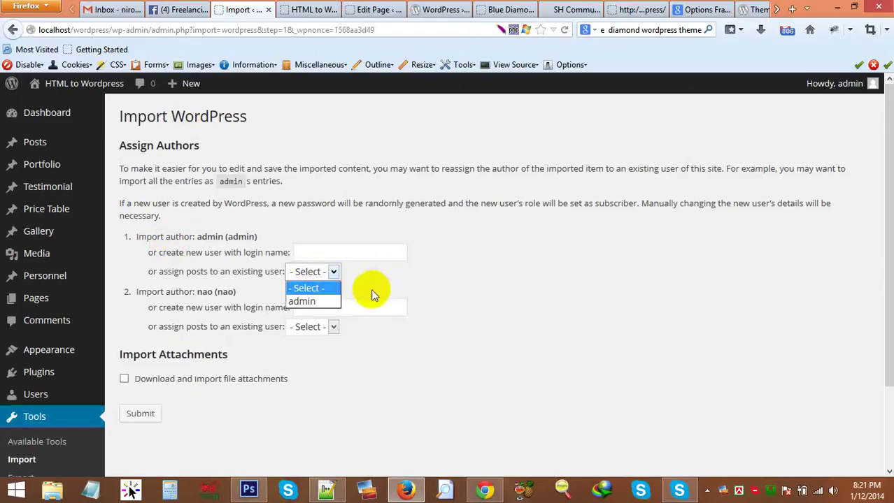
click(315, 303)
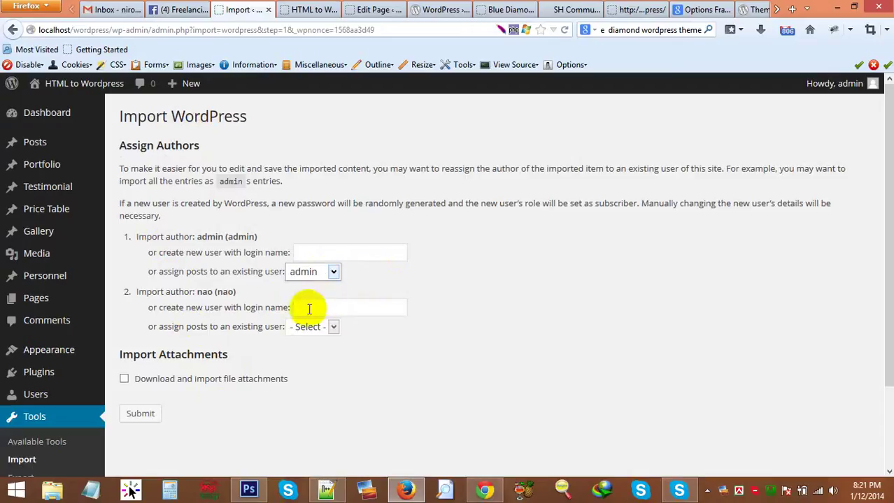
mouse_move(98, 346)
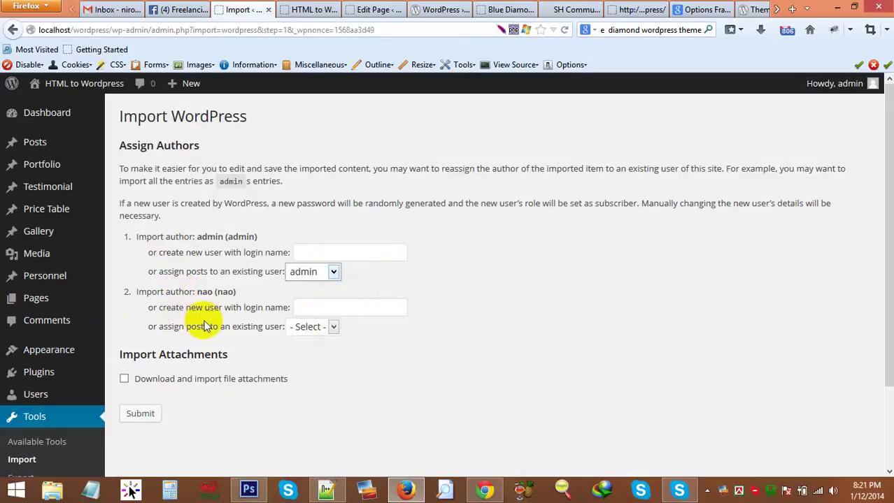
Assign the second import author's posts to the existing user admin, enable downloading and importing file attachments, and submit the import.
click(304, 326)
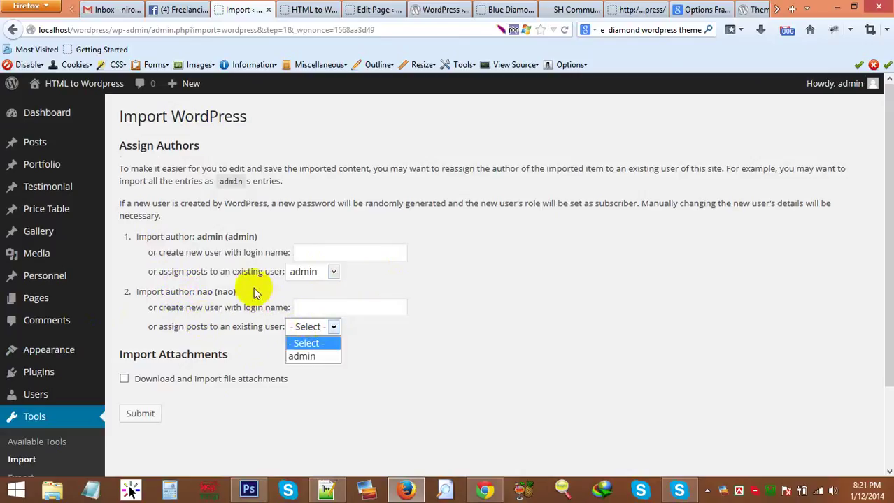
click(300, 357)
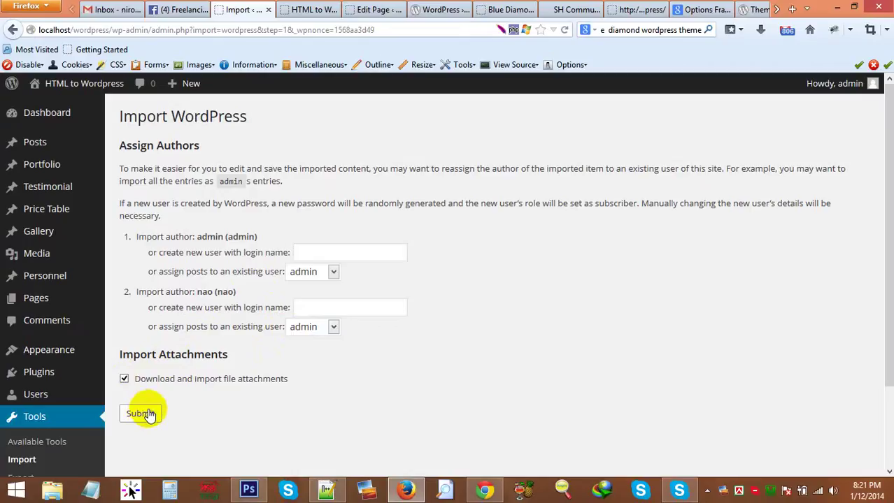
click(142, 414)
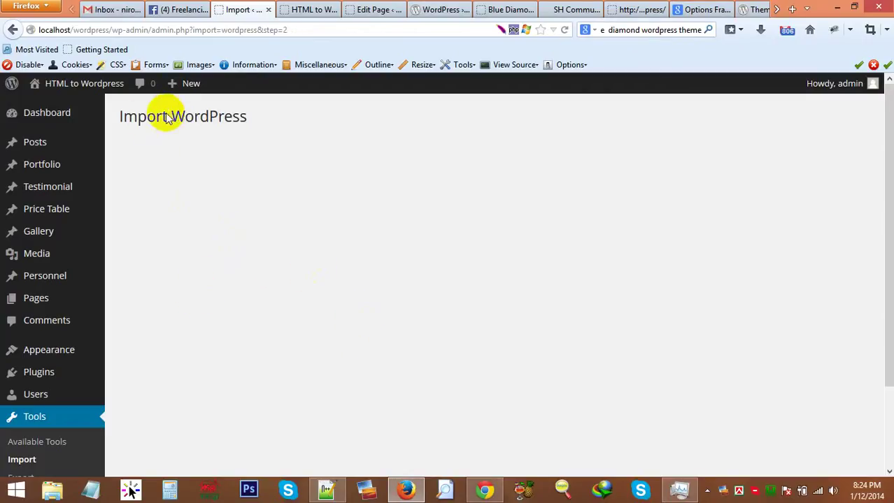
Return to the admin dashboard and look through the list of all imported posts.
drag(147, 118, 247, 131)
click(277, 177)
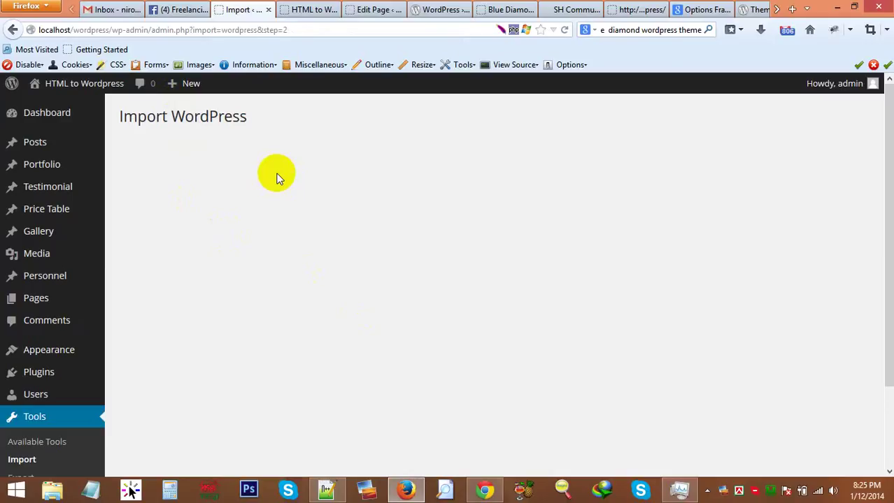
click(43, 115)
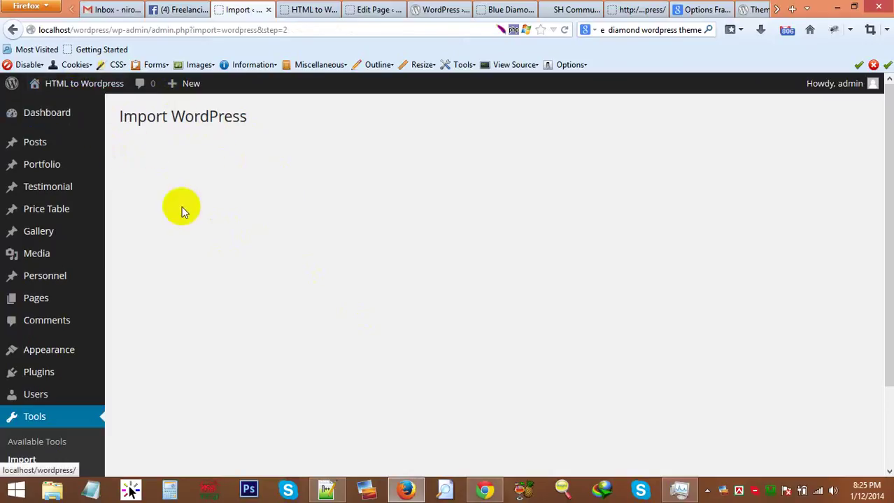
click(43, 115)
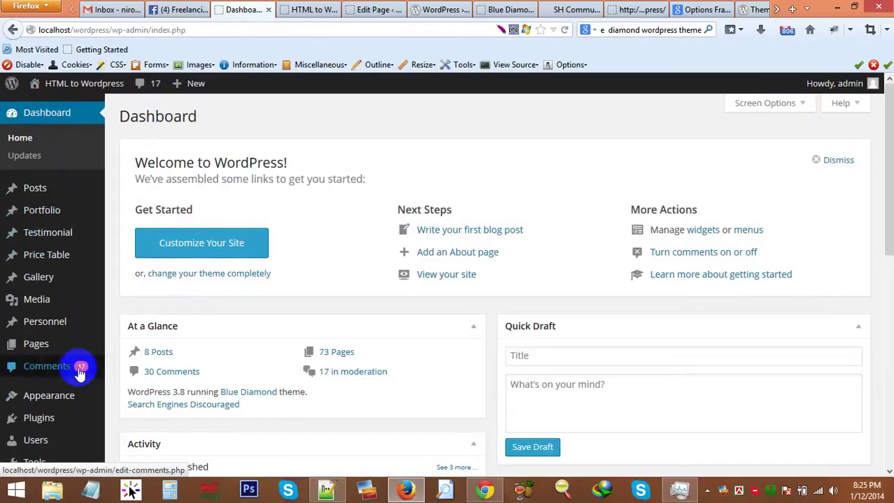
mouse_move(40, 187)
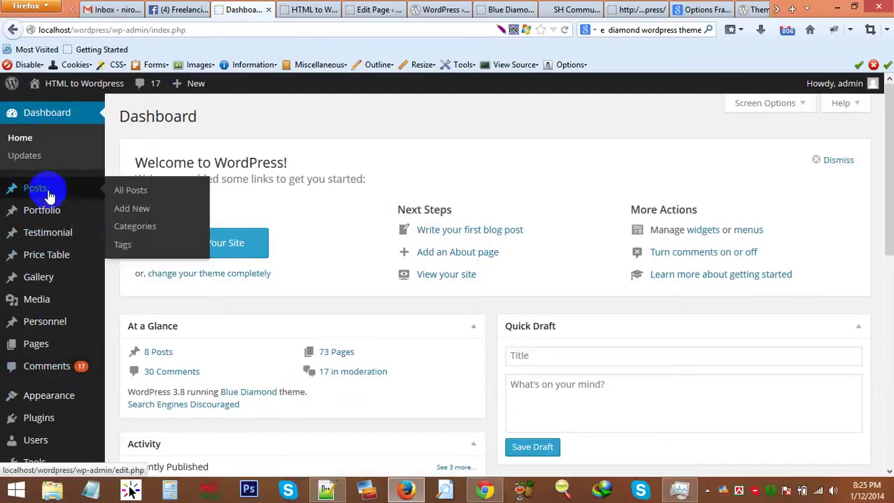
click(133, 193)
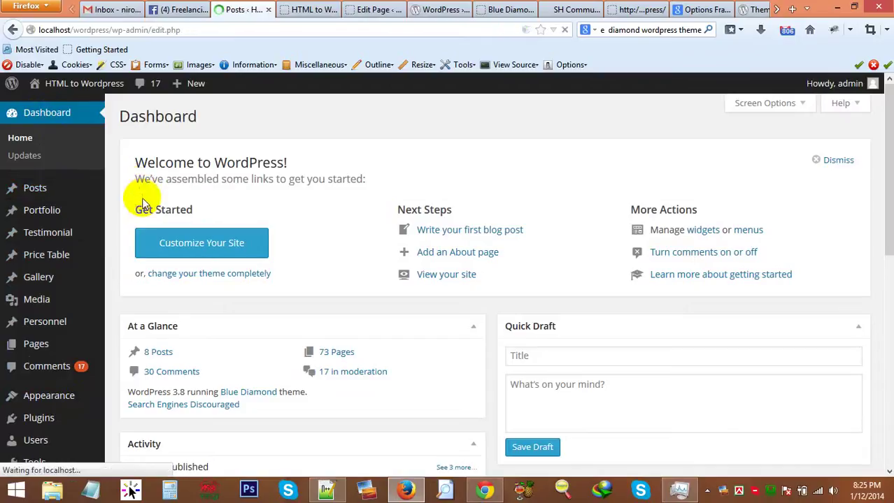
scroll(224, 294, down, 4)
scroll(224, 300, up, 4)
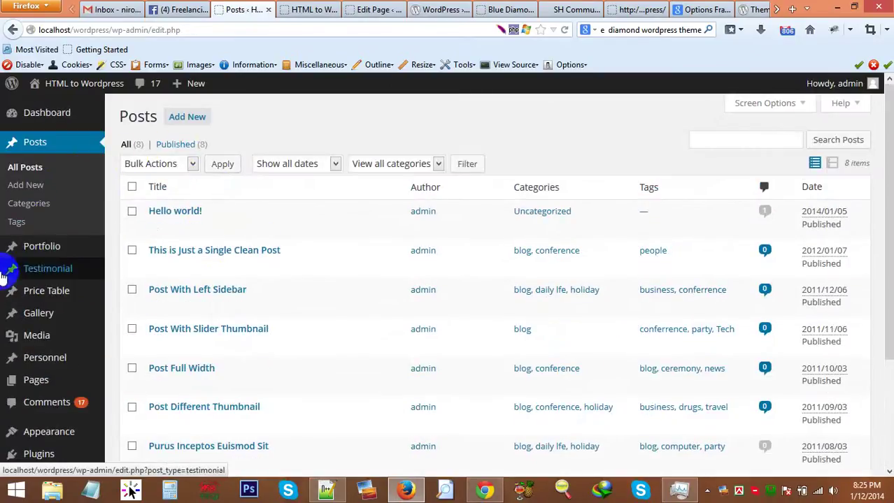
Open the Portfolio list and look through the imported portfolio items.
mouse_move(58, 259)
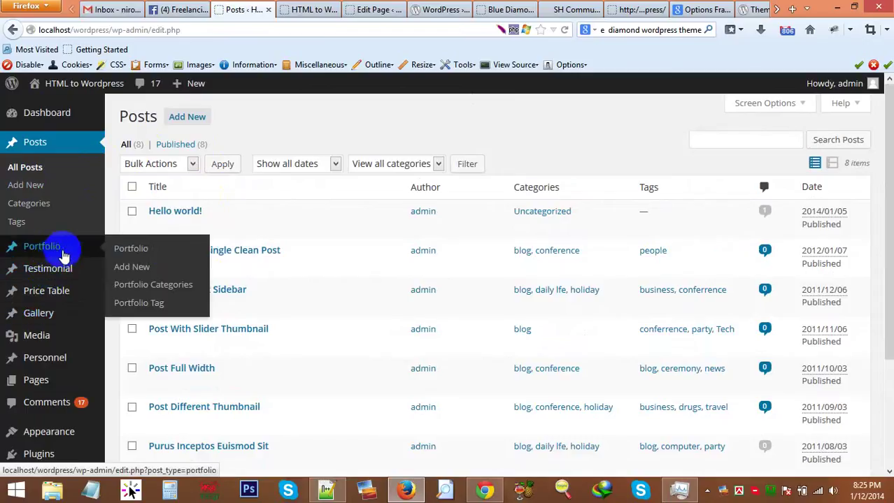
click(147, 251)
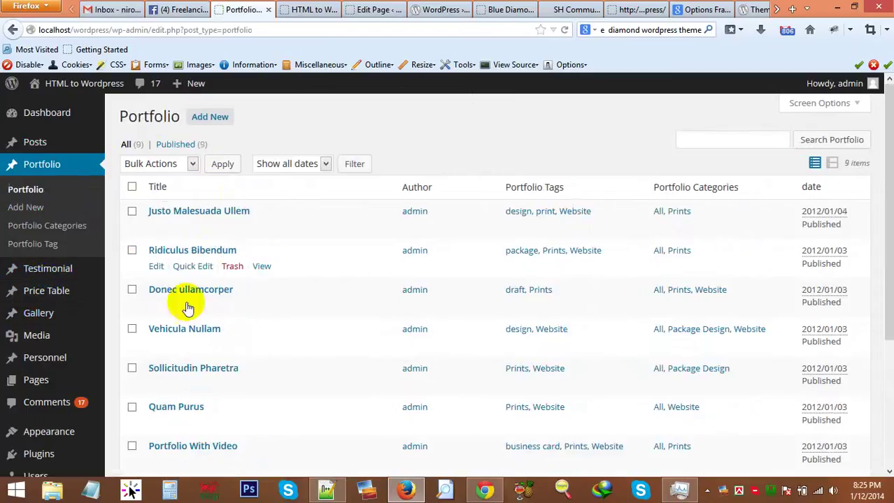
scroll(225, 267, down, 5)
scroll(174, 284, up, 5)
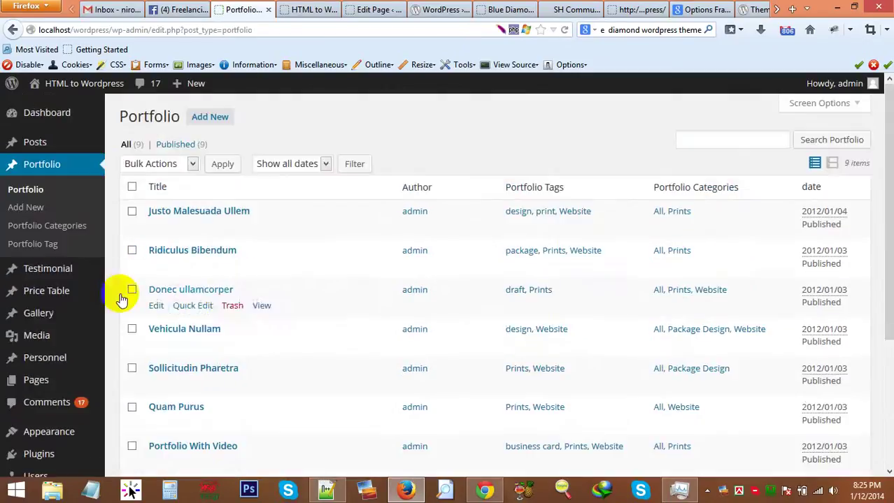
Open the list of all pages and look through the imported pages.
mouse_move(40, 297)
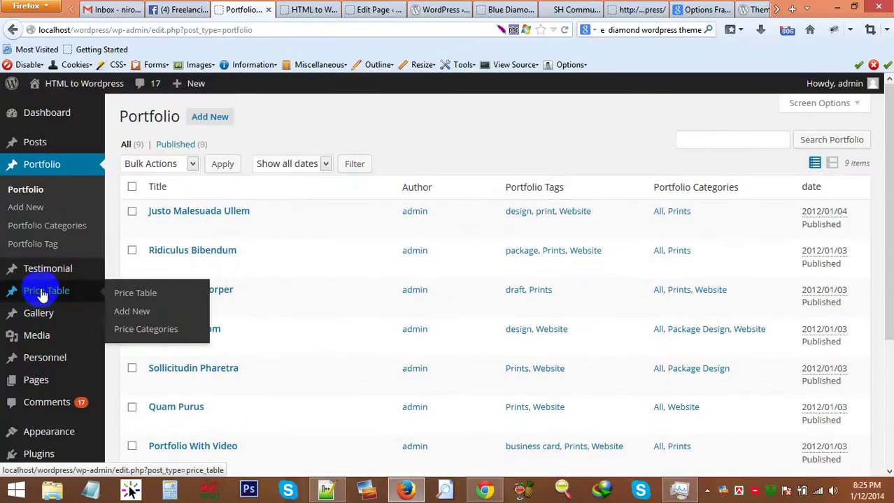
scroll(42, 294, down, 4)
mouse_move(28, 232)
click(115, 236)
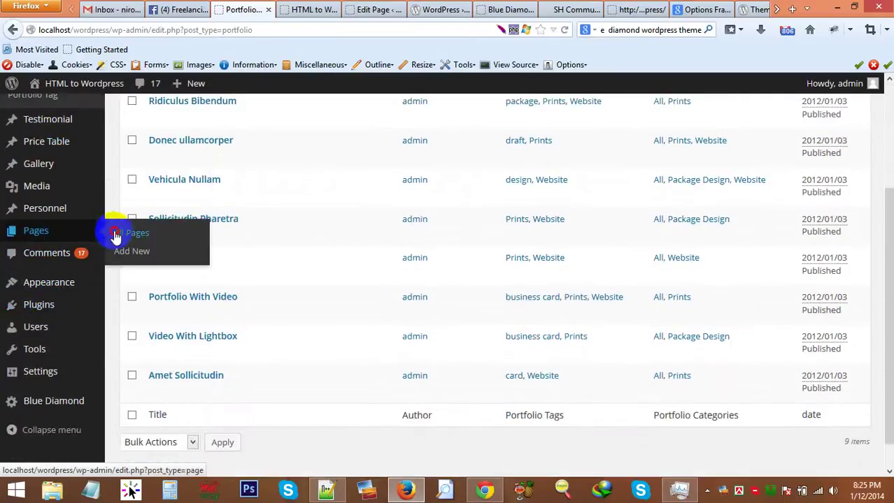
scroll(245, 227, down, 5)
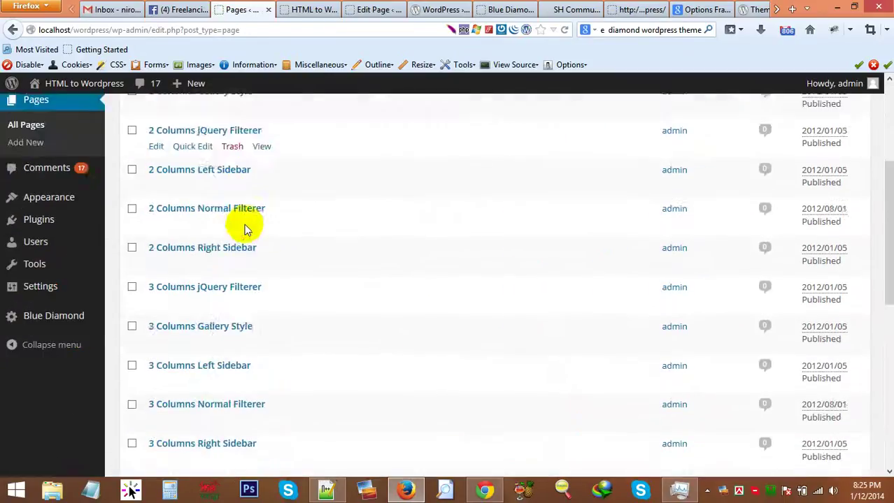
scroll(255, 227, down, 3)
scroll(266, 189, up, 8)
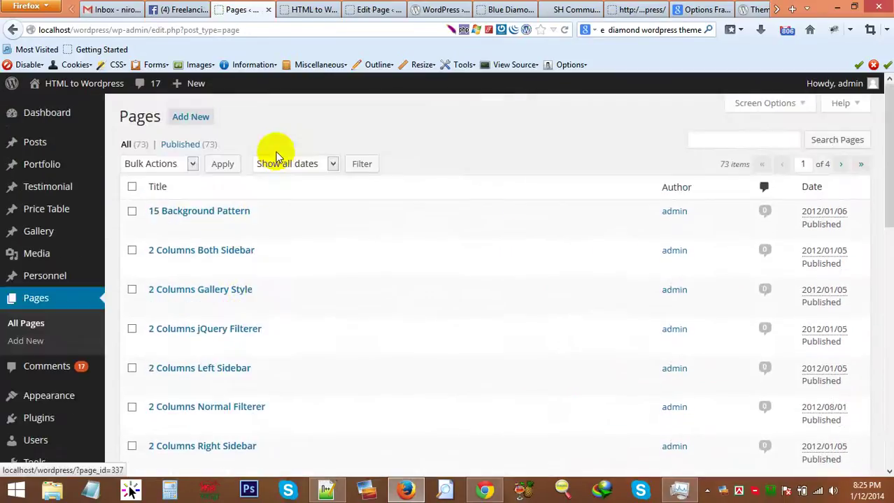
Open the local site's front end in a new tab and examine its home page content and empty navigation bar.
mouse_move(70, 85)
middle_click(59, 108)
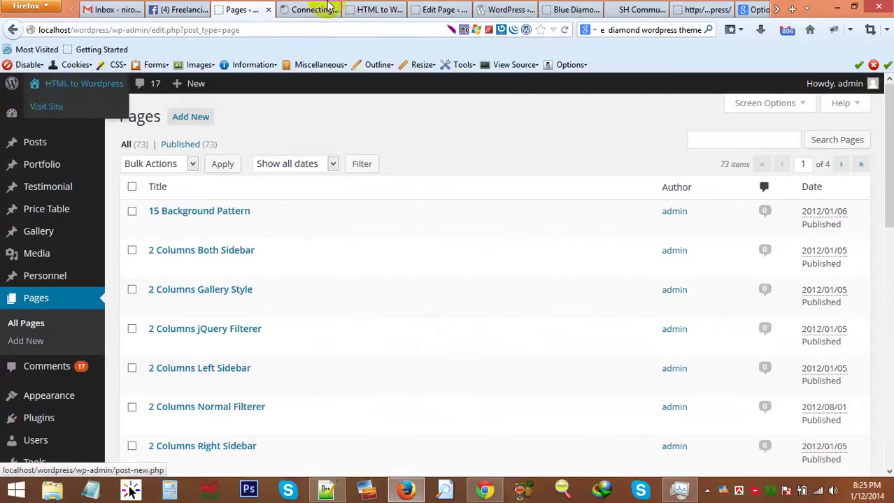
click(311, 9)
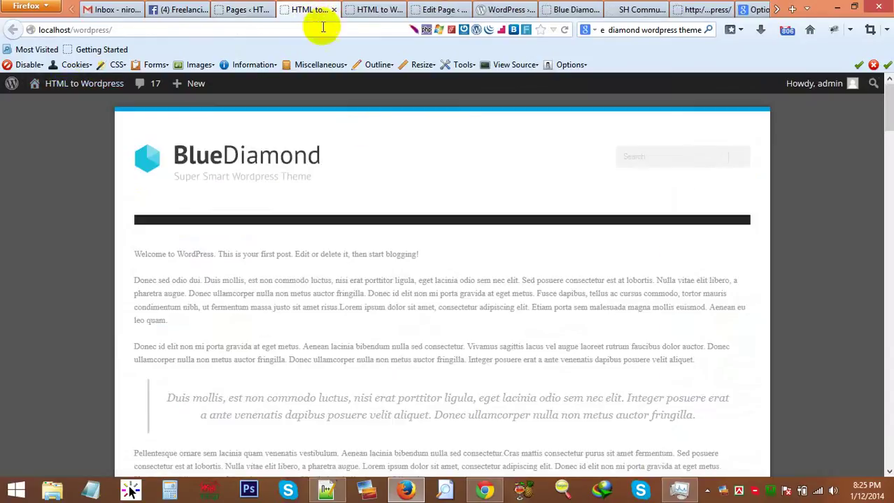
scroll(331, 169, down, 6)
scroll(331, 170, down, 10)
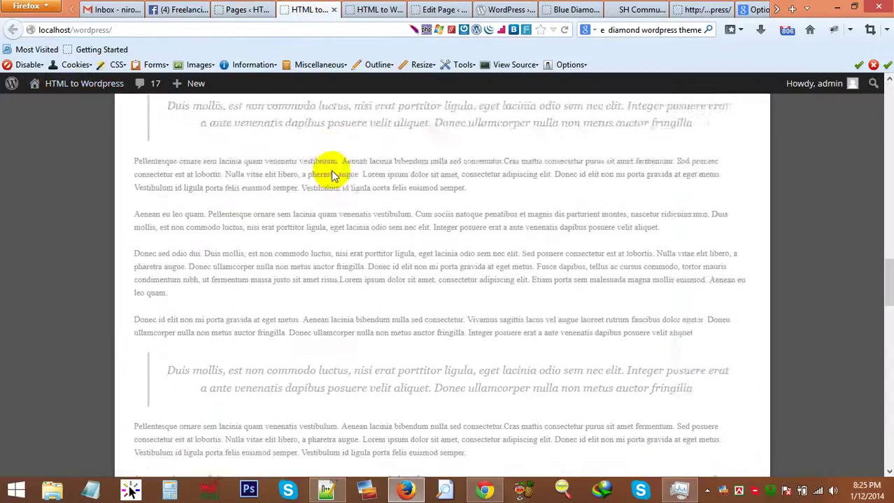
scroll(327, 178, up, 10)
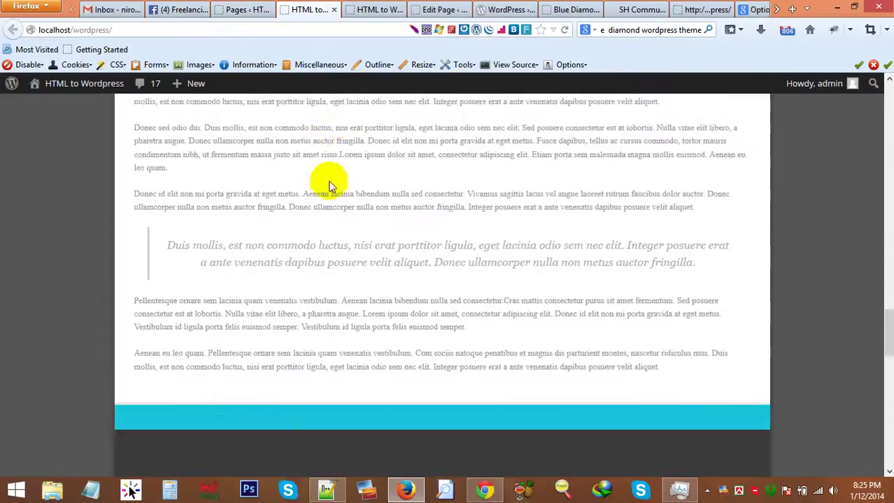
click(246, 8)
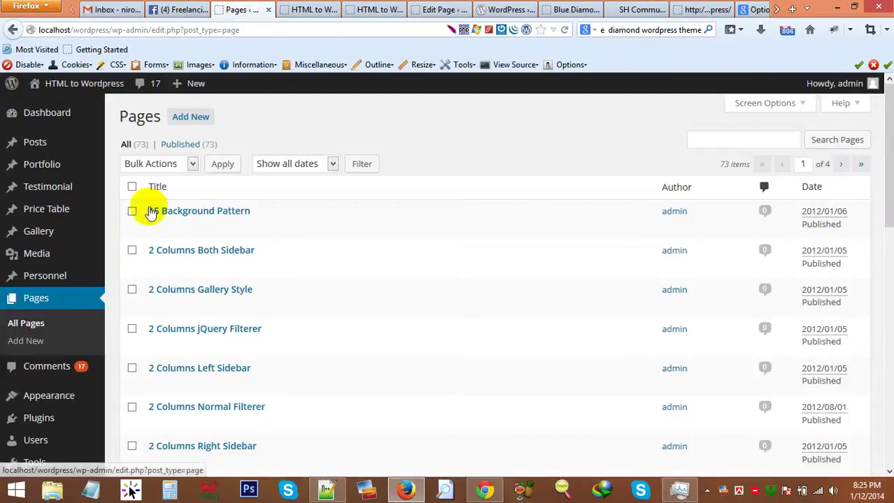
click(299, 9)
scroll(378, 210, up, 1)
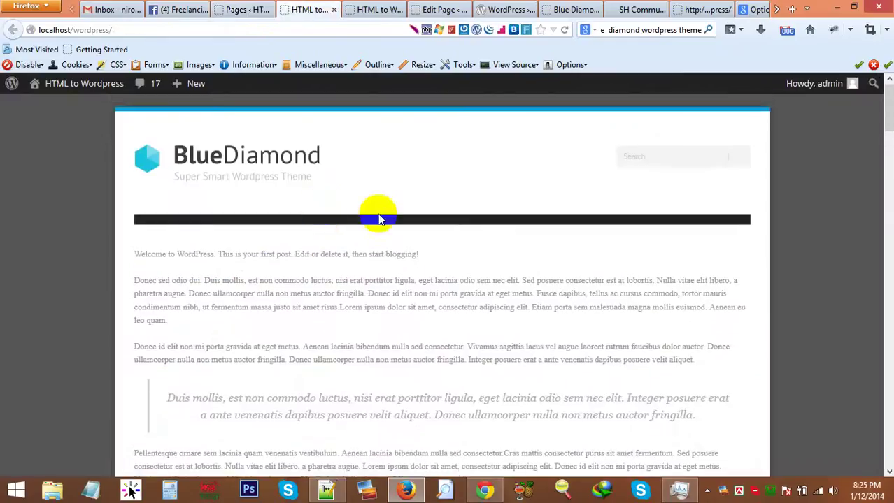
Return to the WordPress admin and open the site's navigation menu editor.
click(241, 9)
scroll(106, 283, down, 3)
scroll(107, 283, down, 3)
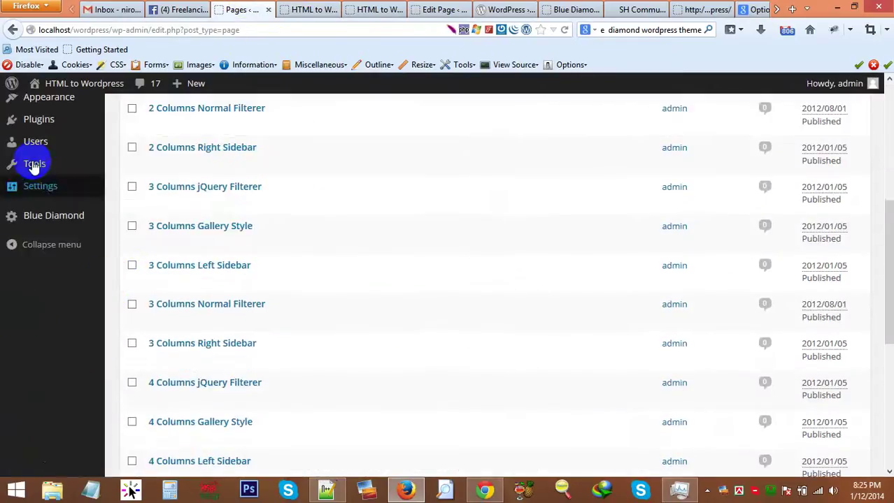
scroll(26, 200, up, 2)
mouse_move(21, 247)
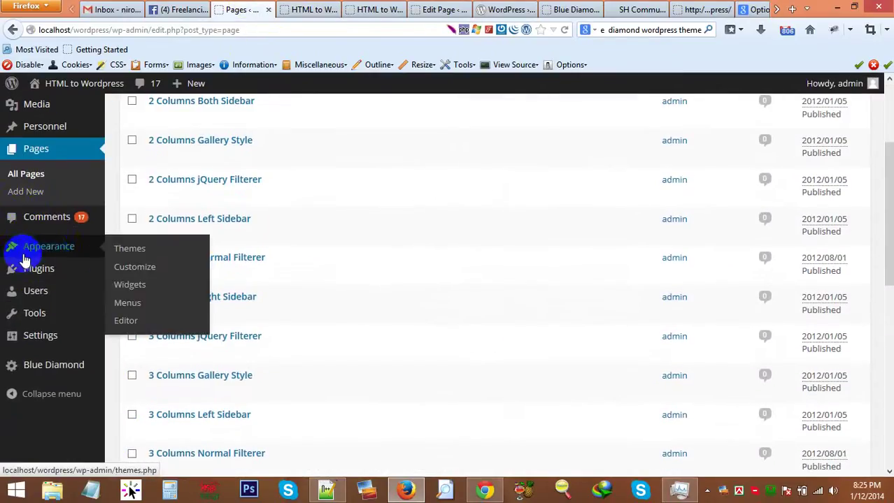
click(136, 306)
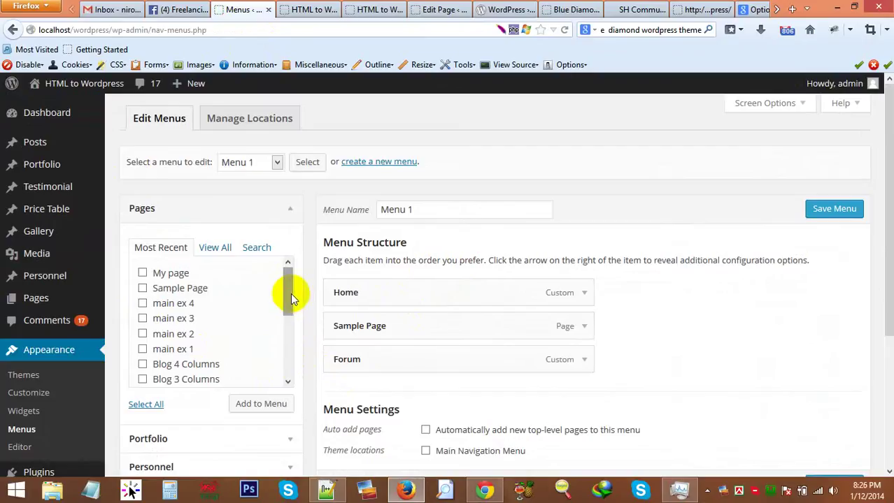
Select all pages in the full page list, add them to Menu 1, and look through the resulting menu structure.
drag(291, 293, 289, 331)
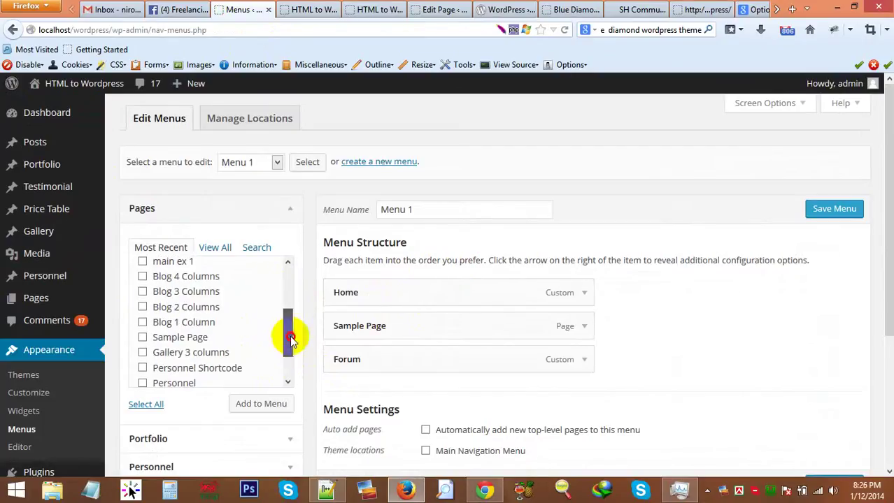
click(214, 247)
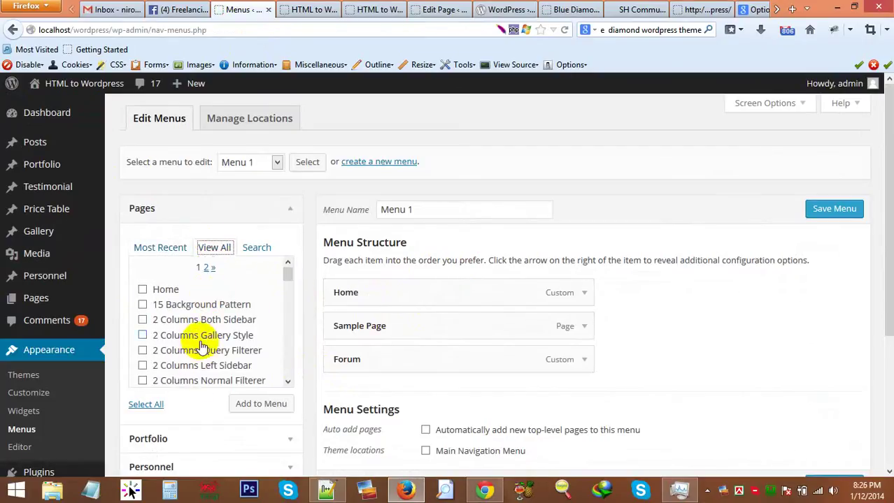
scroll(210, 343, down, 2)
click(135, 409)
click(256, 407)
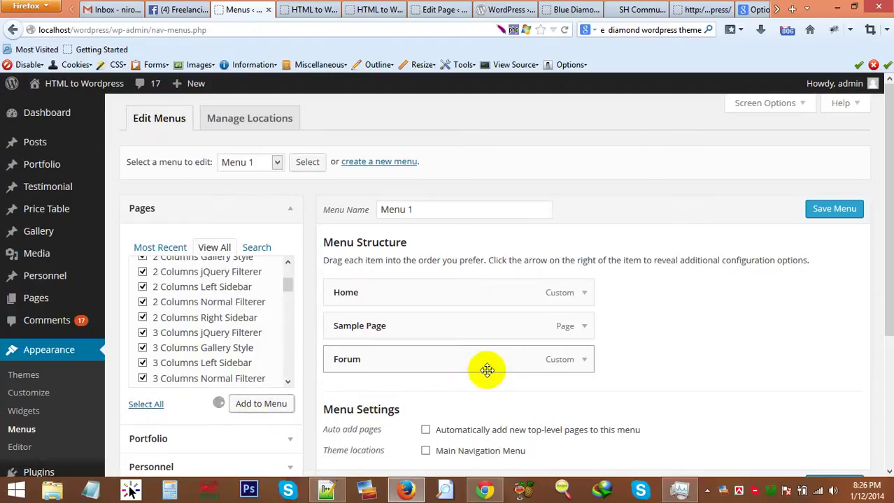
scroll(487, 371, down, 5)
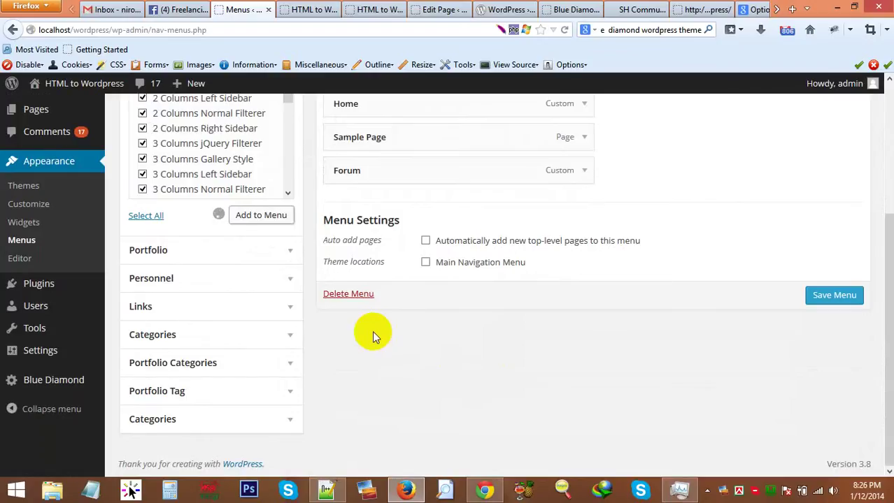
scroll(373, 336, up, 5)
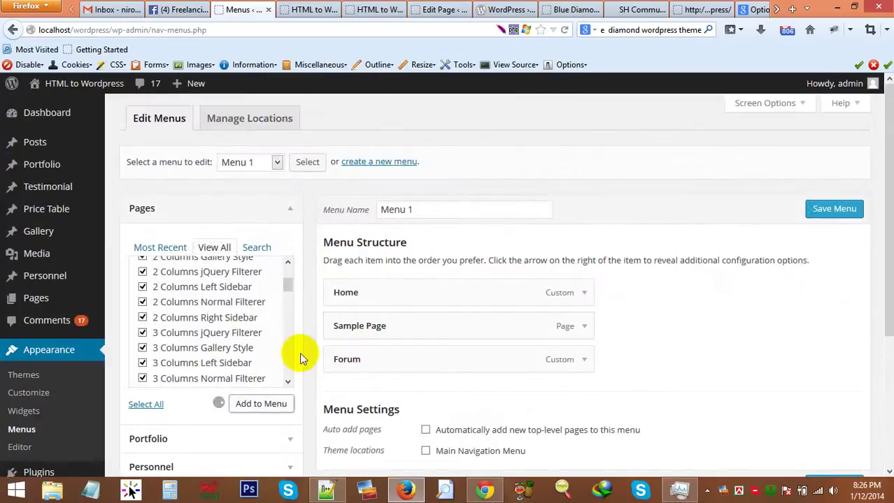
scroll(361, 355, down, 10)
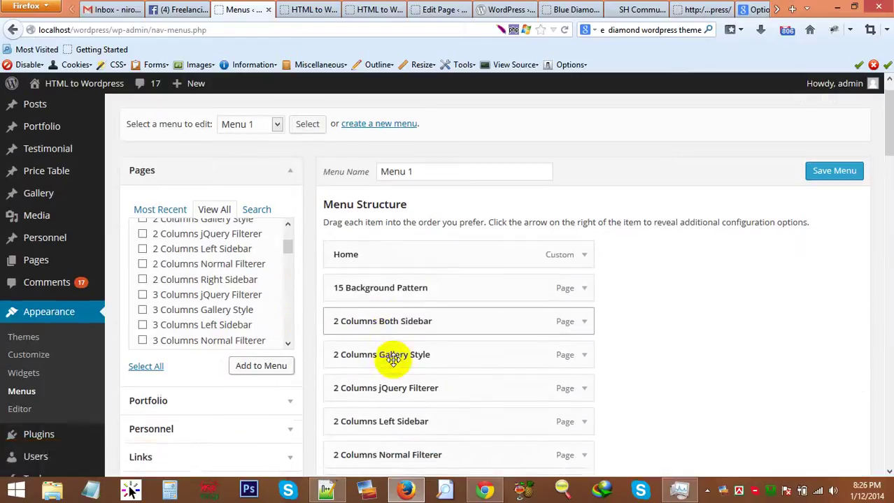
scroll(393, 360, up, 8)
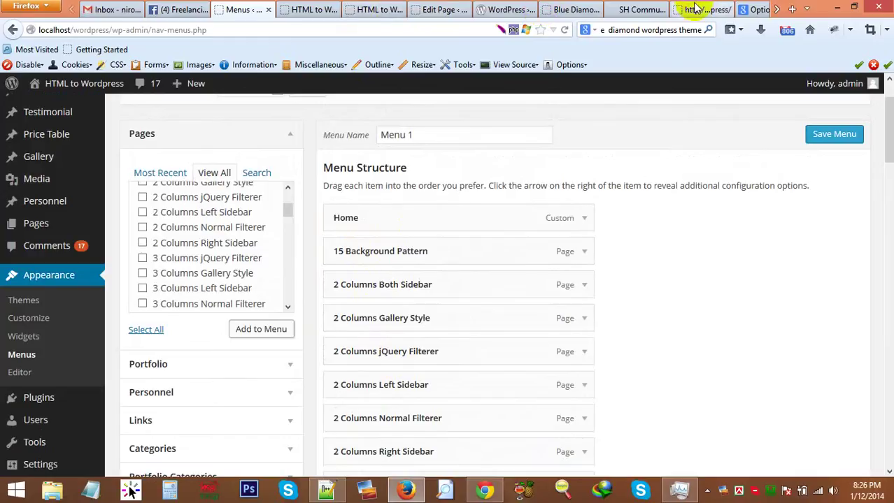
Move the Blue Diamond live demo tab beside the menu editor's tab, check the demo's Home submenu, and return to the editor.
drag(572, 9, 307, 8)
scroll(301, 189, up, 10)
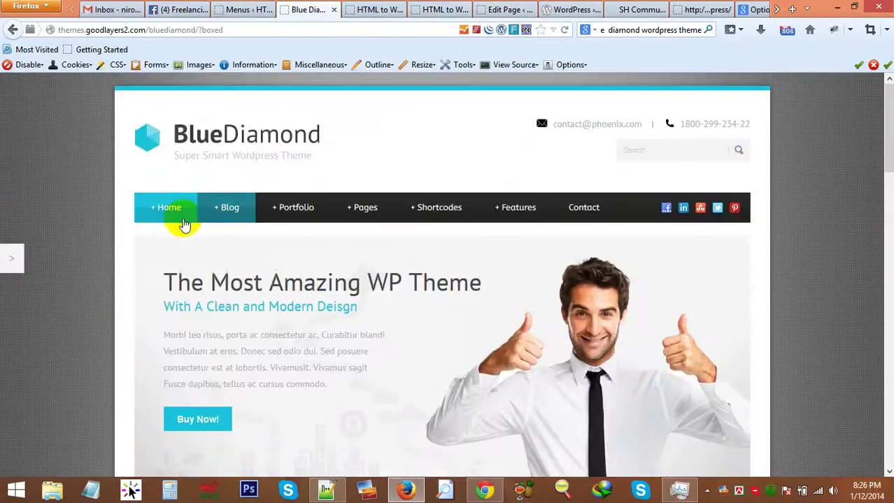
mouse_move(165, 213)
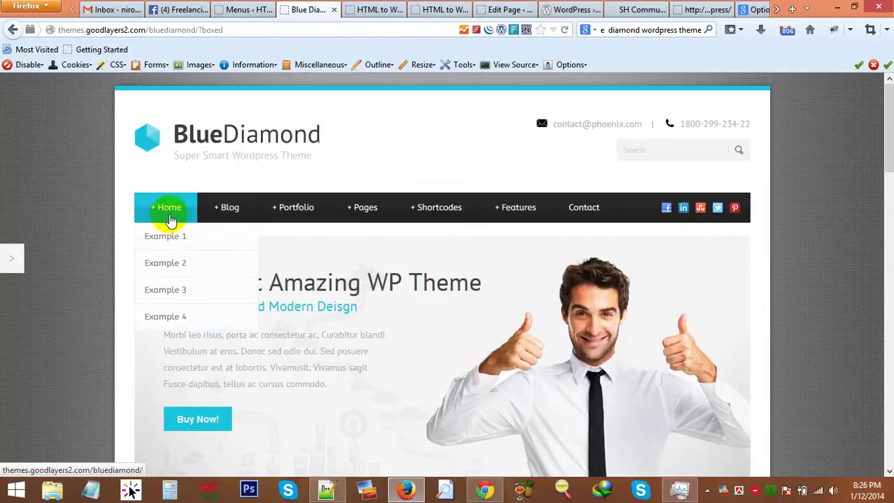
click(246, 8)
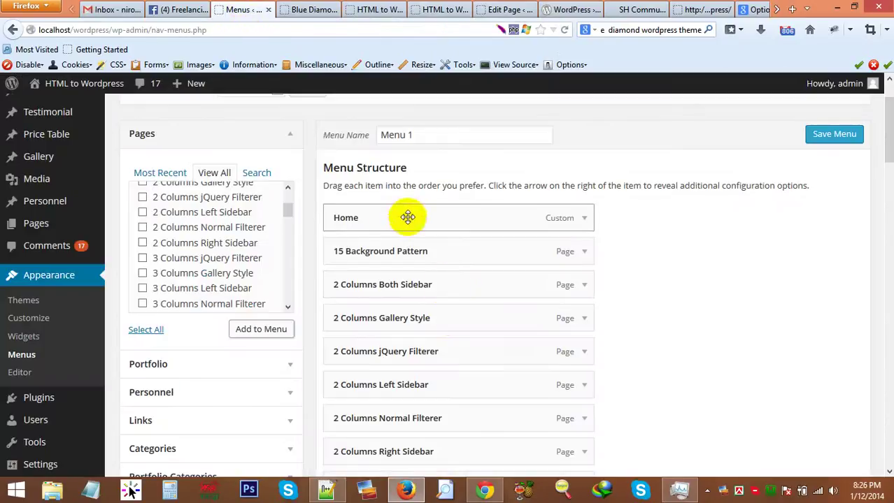
Nest the main, main ex 1 and main ex 2 pages as sub items under the custom Home item near the end of Menu 1.
scroll(447, 316, down, 10)
scroll(448, 322, down, 12)
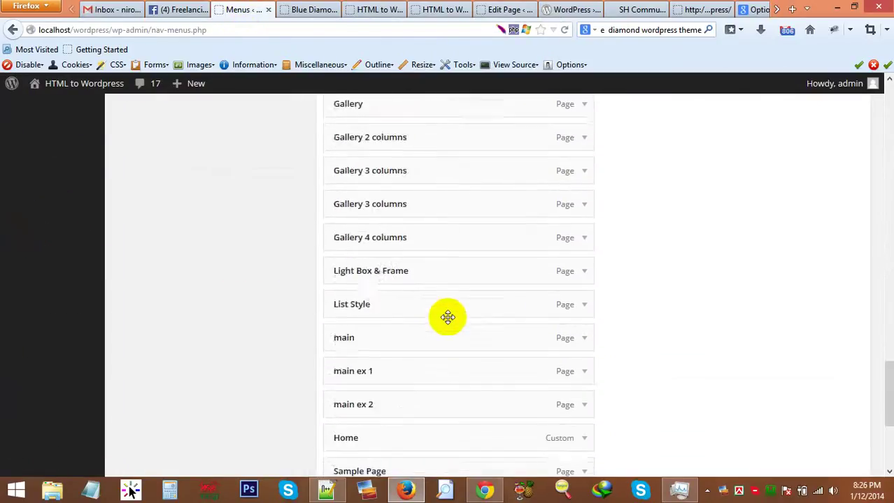
scroll(448, 322, up, 5)
scroll(448, 322, down, 5)
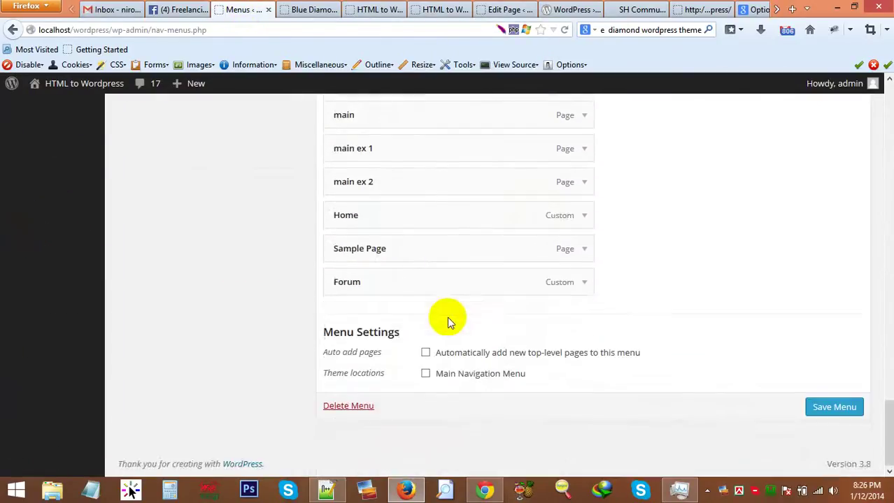
scroll(447, 318, up, 3)
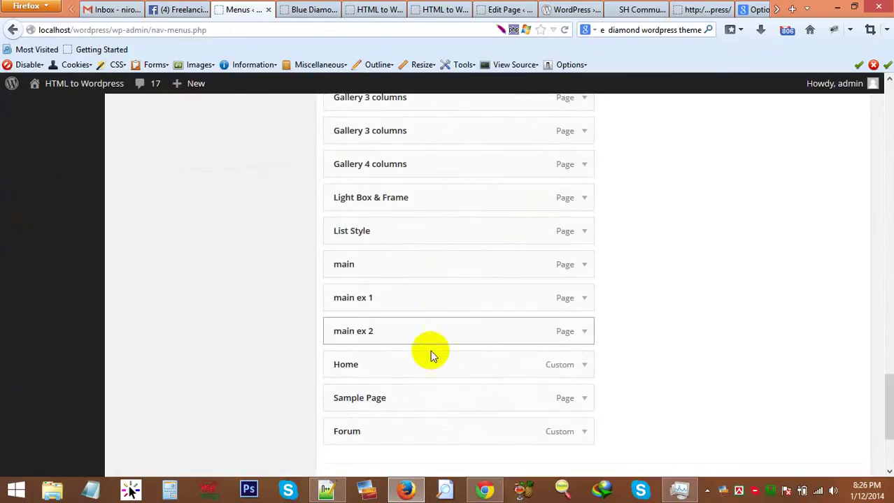
drag(432, 337, 455, 373)
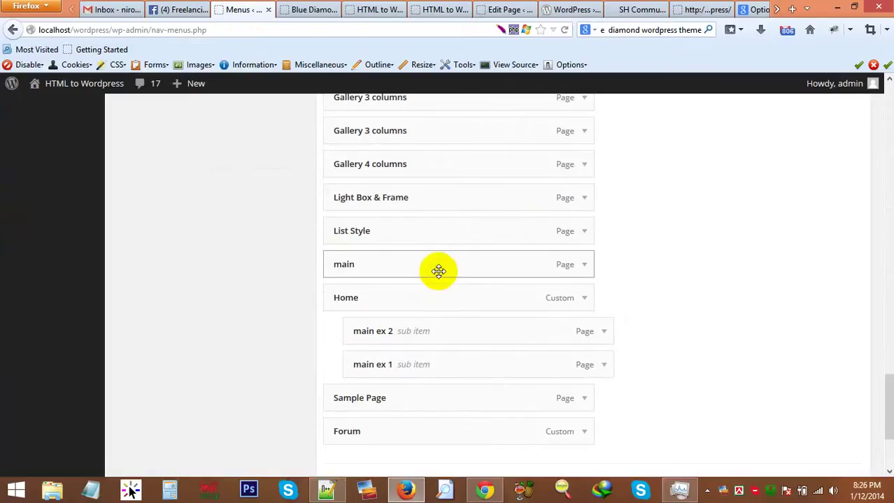
drag(440, 273, 450, 326)
scroll(455, 383, up, 3)
scroll(461, 385, down, 2)
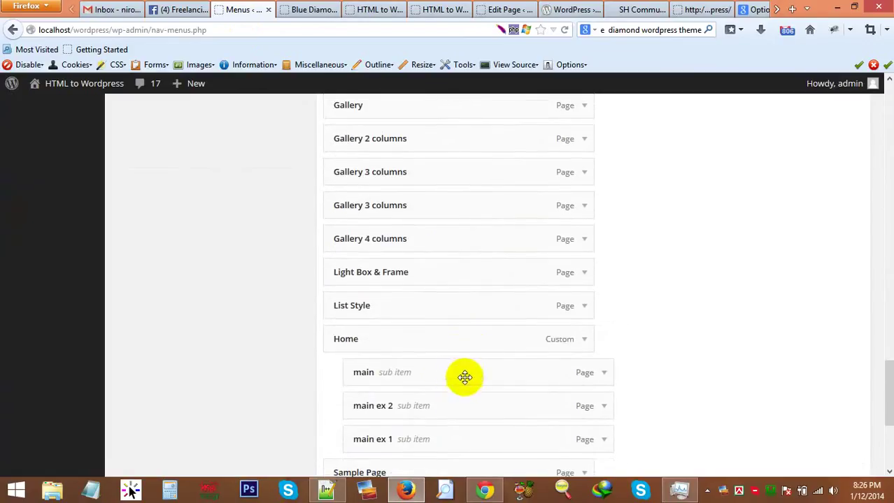
Move the Home item with its three sub items to the start of Menu 1 and remove the duplicate Home item below it.
drag(473, 343, 456, 253)
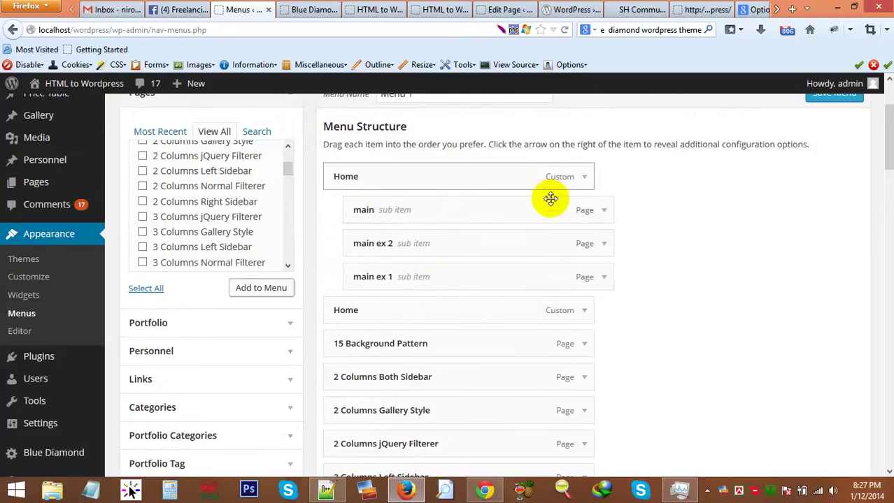
click(584, 312)
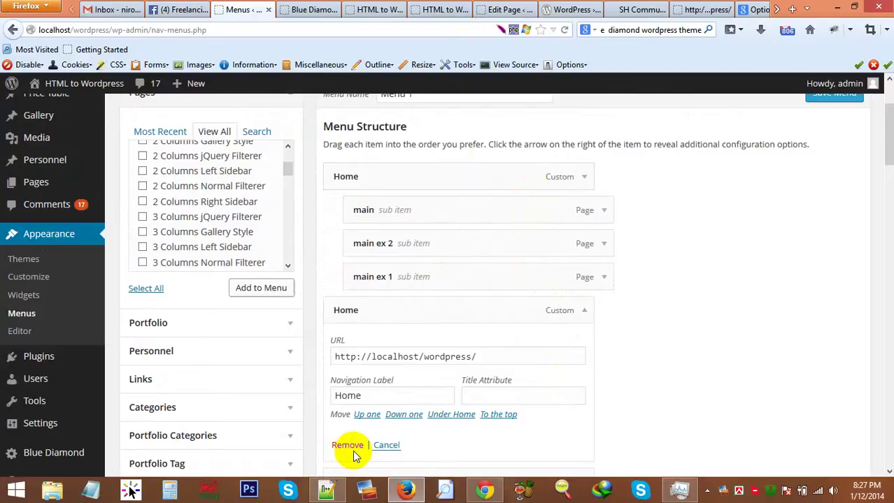
click(347, 447)
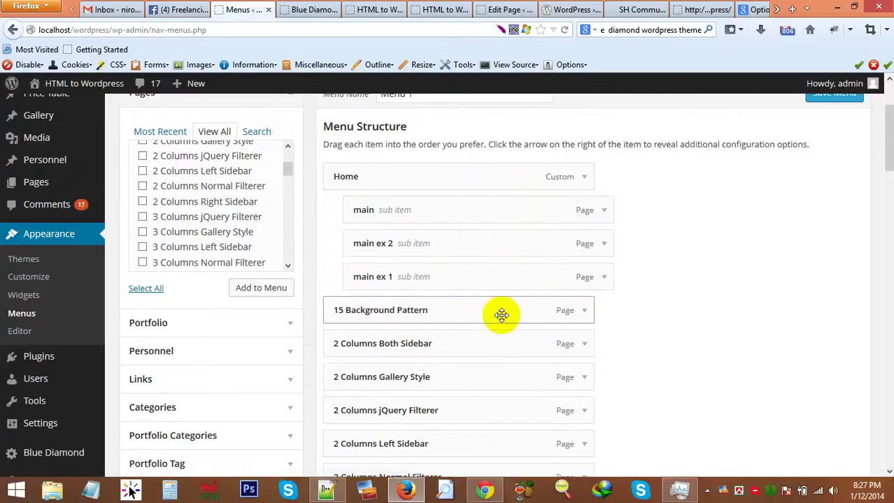
Nest the 2 Columns and 3 Columns pages as sub items under 15 Background Pattern.
scroll(499, 315, down, 3)
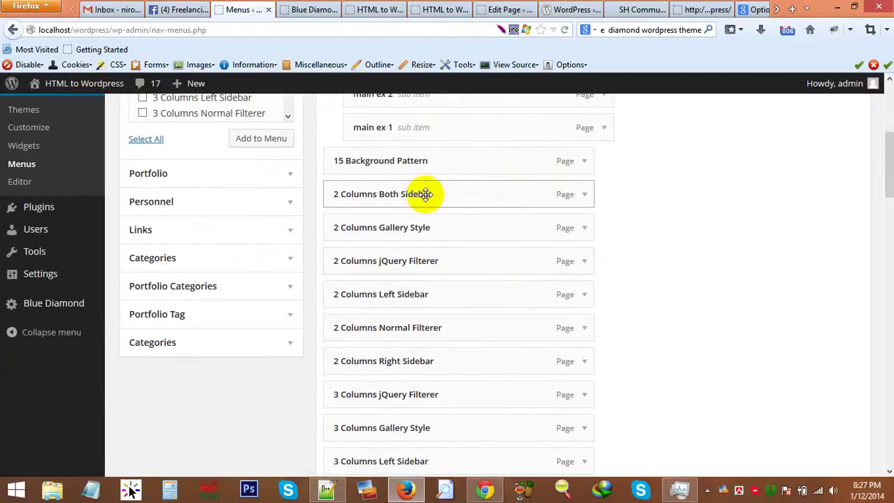
drag(425, 195, 447, 195)
drag(428, 226, 415, 299)
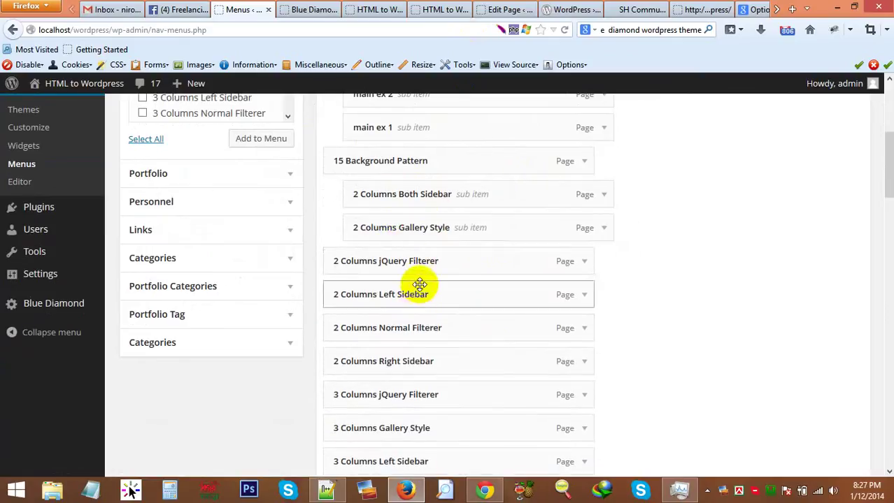
drag(428, 270, 425, 288)
drag(428, 303, 454, 348)
scroll(455, 348, down, 1)
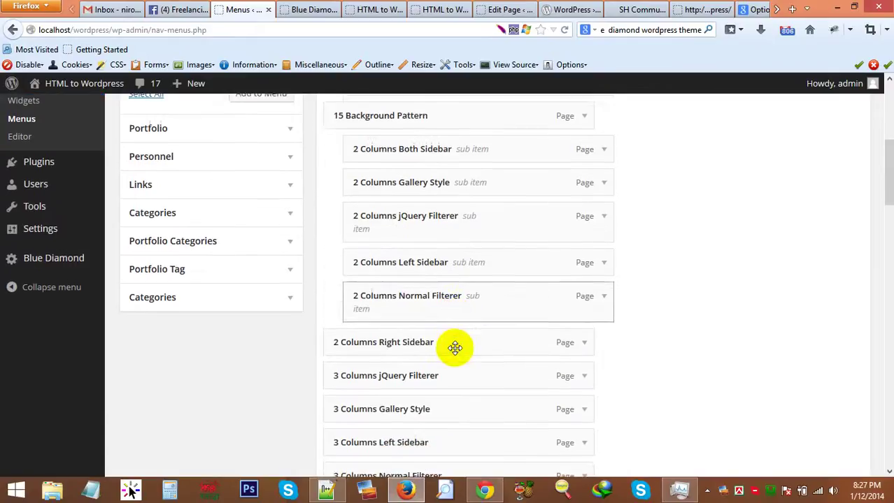
scroll(455, 348, down, 1)
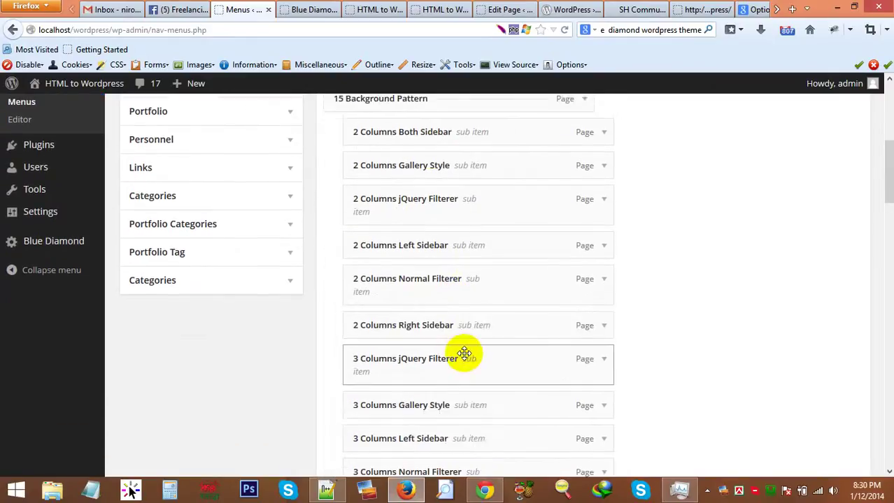
drag(463, 355, 464, 356)
Review the nested menu structure and save Menu 1.
scroll(427, 167, up, 7)
scroll(430, 173, down, 5)
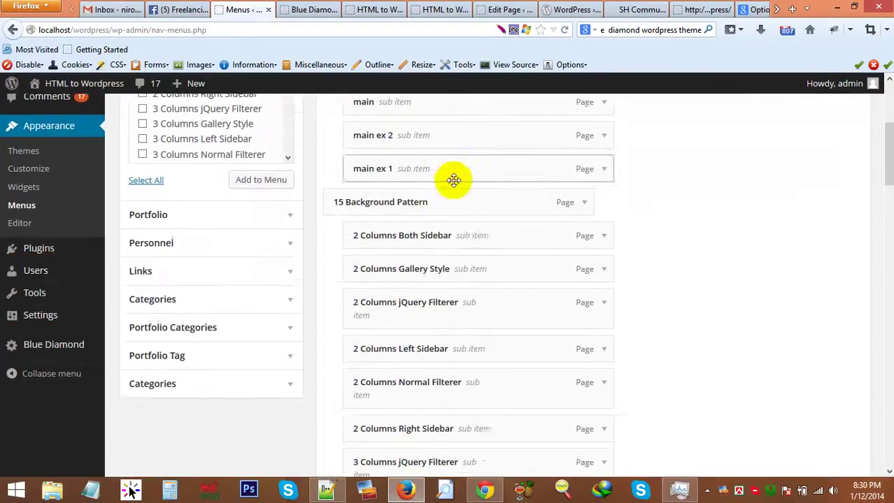
scroll(604, 293, down, 6)
scroll(854, 215, up, 10)
click(832, 209)
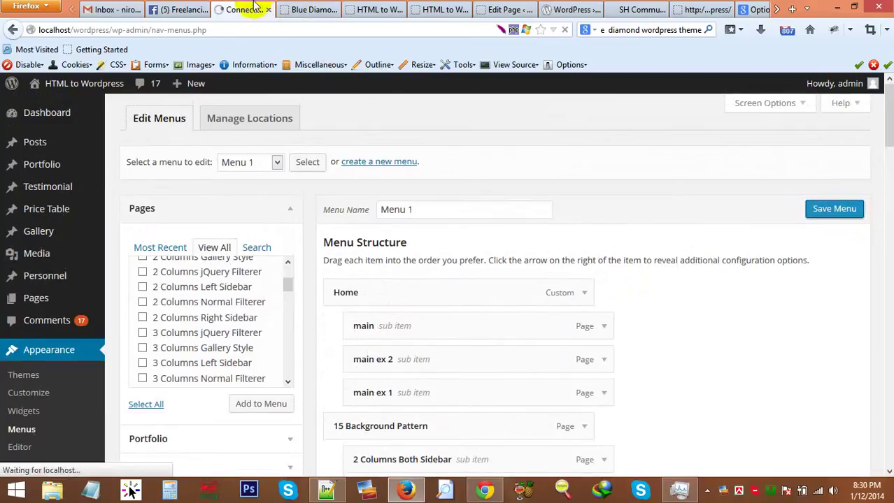
Reload the local site's home page to check its navigation bar, and return to the menu editor.
click(369, 10)
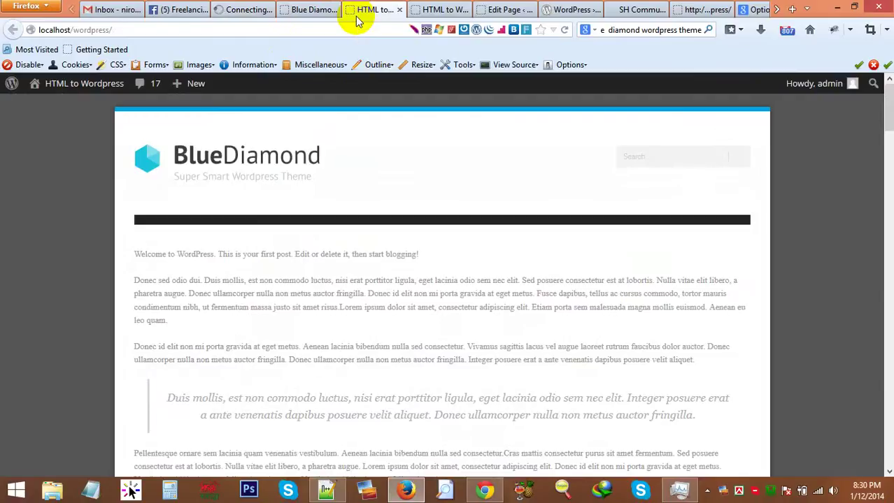
click(238, 9)
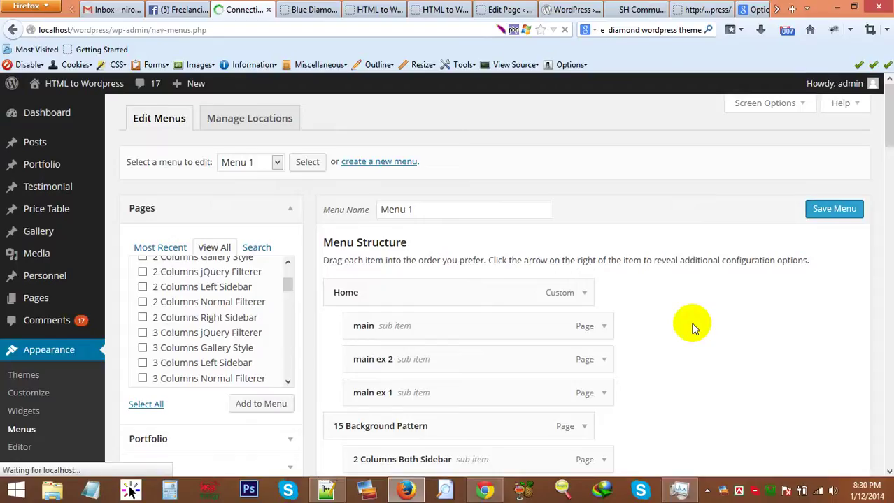
key(alt)
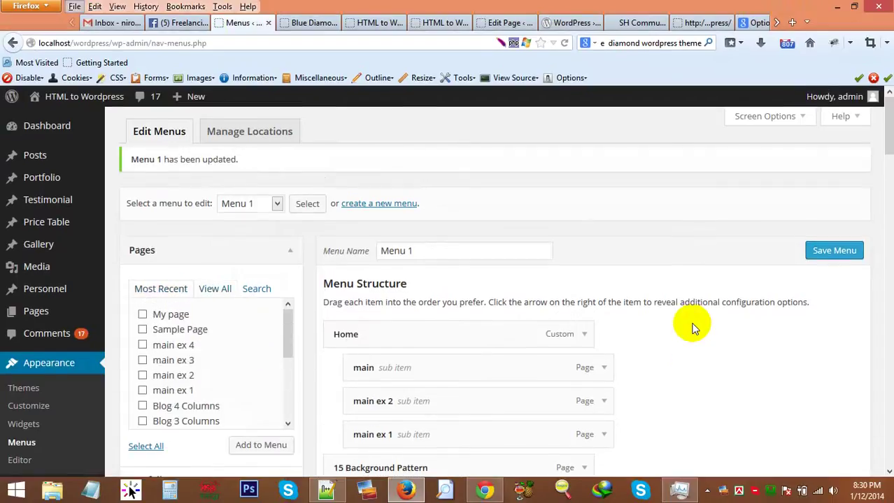
click(370, 22)
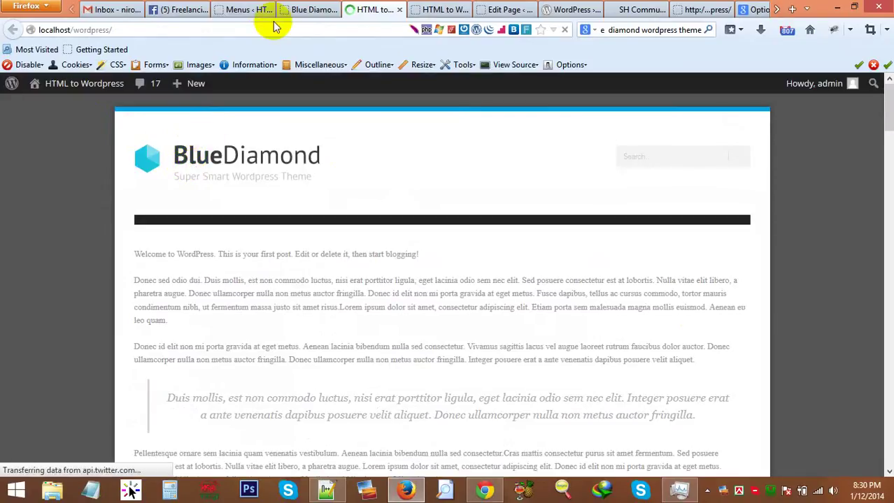
click(243, 12)
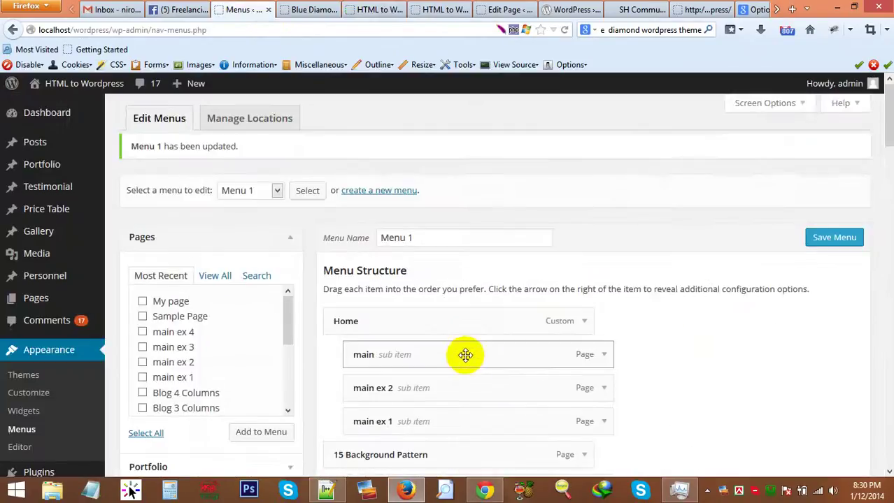
Assign Menu 1 to the Main Navigation Menu theme location in the menu settings and save the menu.
scroll(465, 353, down, 10)
scroll(462, 354, down, 15)
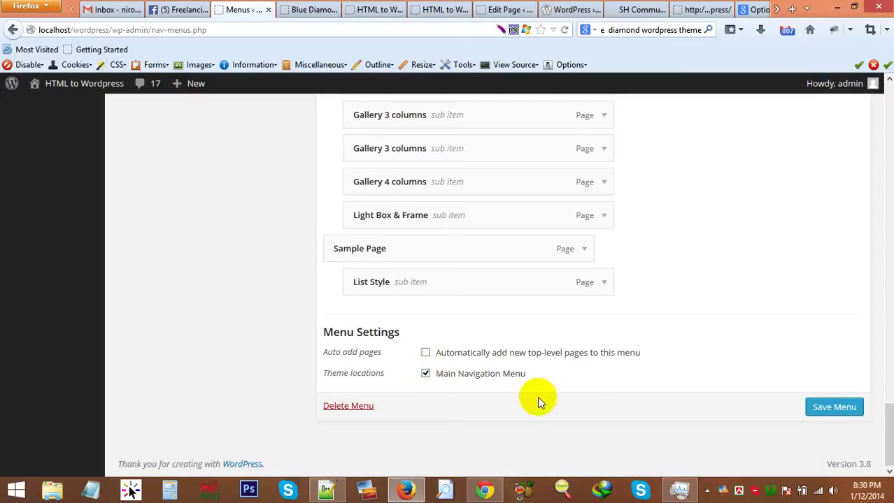
click(811, 411)
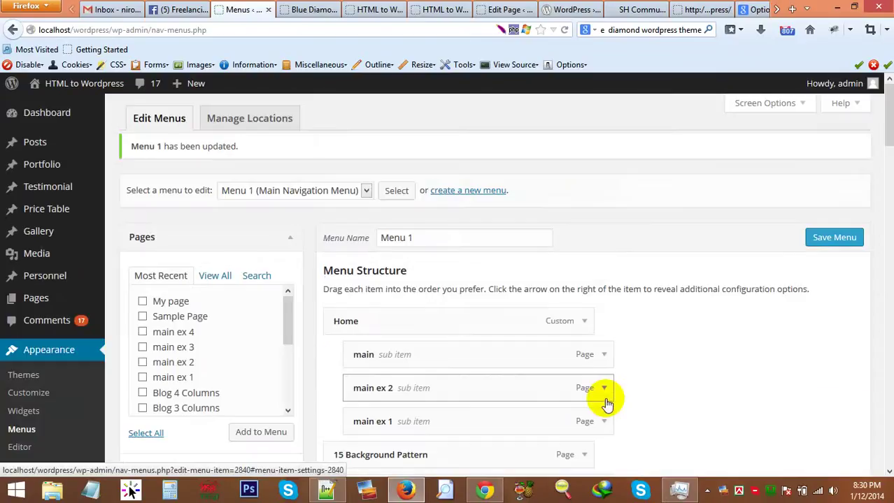
Move the local site's tab beside the menu editor's tab and check the submenus in its navigation bar.
click(302, 6)
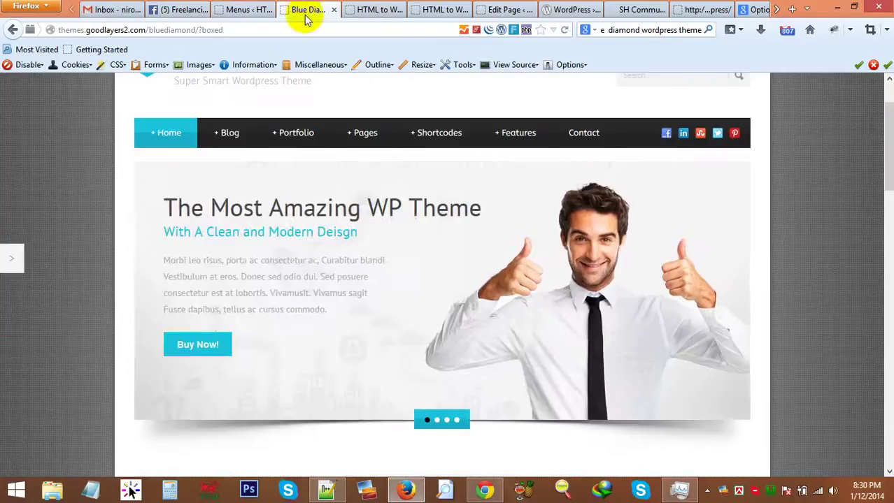
drag(360, 8, 308, 8)
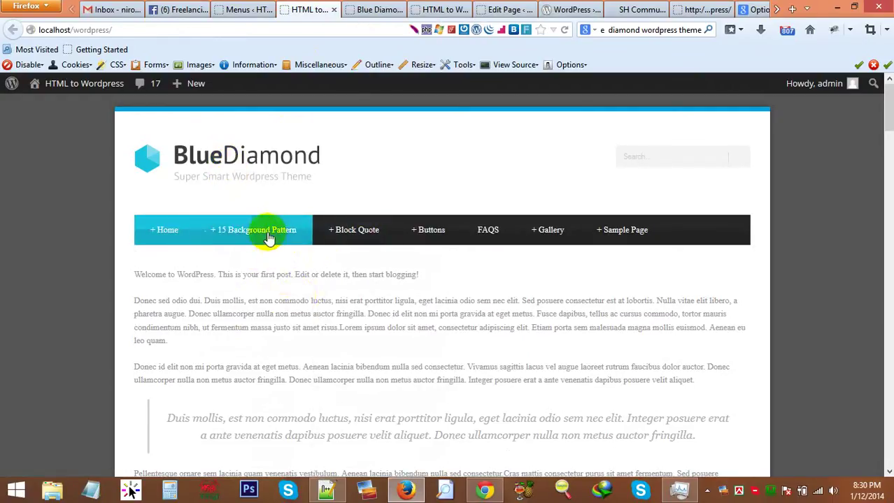
mouse_move(265, 234)
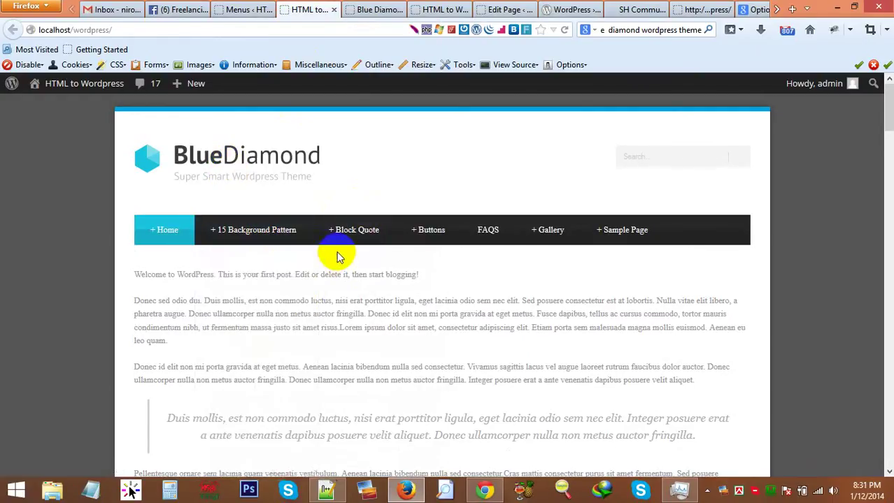
mouse_move(425, 233)
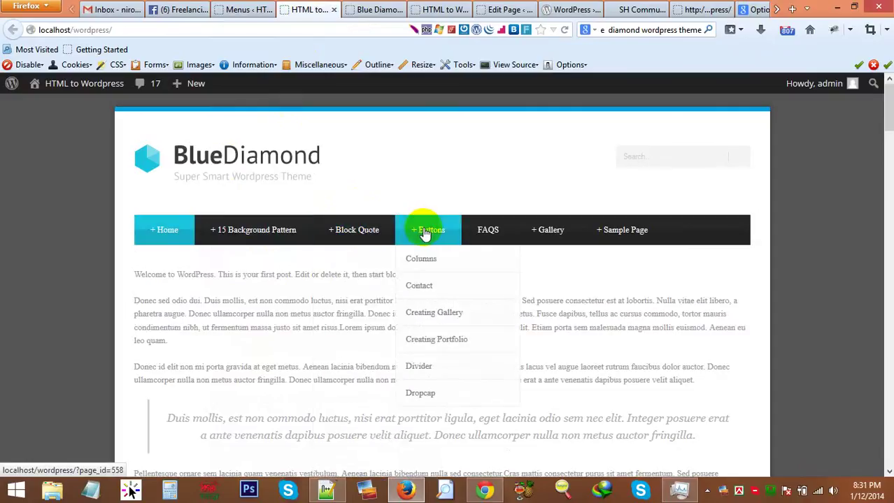
Open the Buttons page from the local site's navigation bar and highlight its button shortcode examples.
click(424, 234)
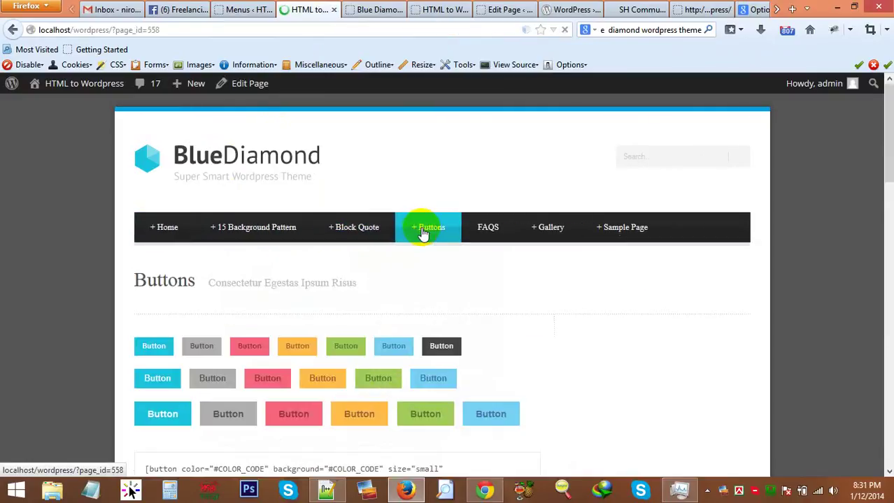
scroll(343, 318, down, 5)
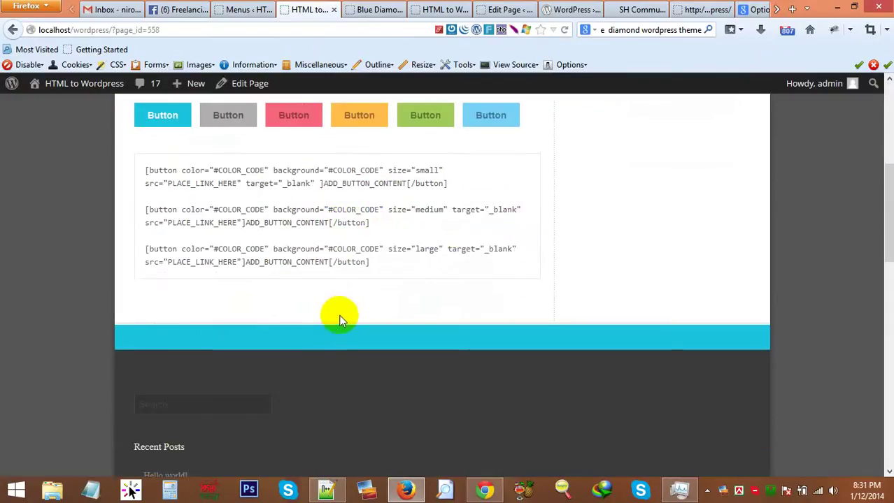
scroll(343, 320, up, 1)
drag(375, 337, 142, 239)
scroll(252, 307, up, 3)
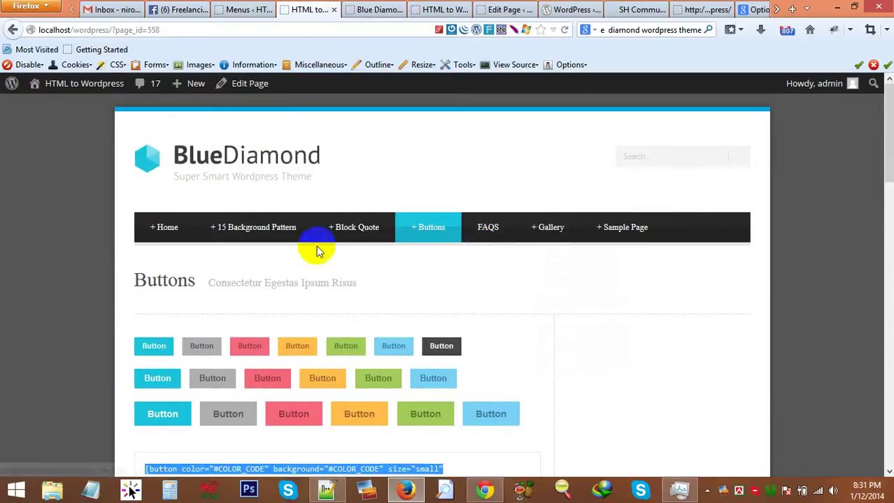
Examine the submenus of the 15 Background Pattern and Block Quote items and the rest of the Buttons page.
mouse_move(229, 230)
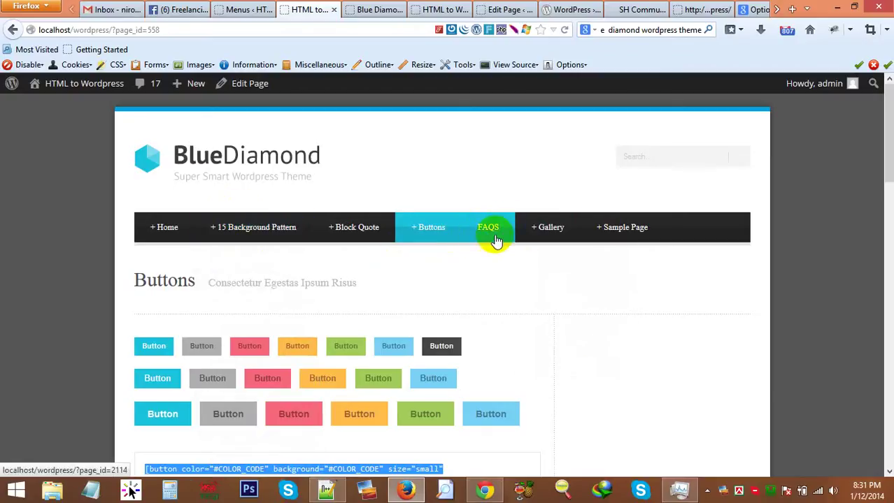
mouse_move(342, 221)
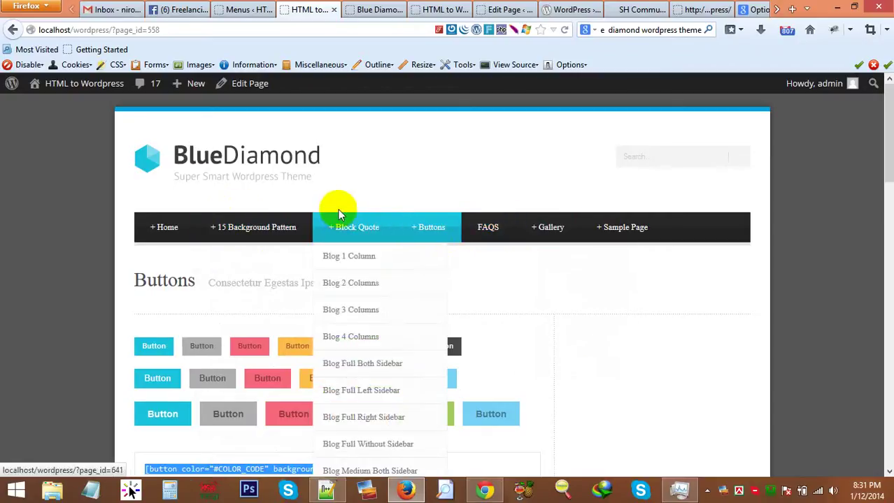
mouse_move(256, 239)
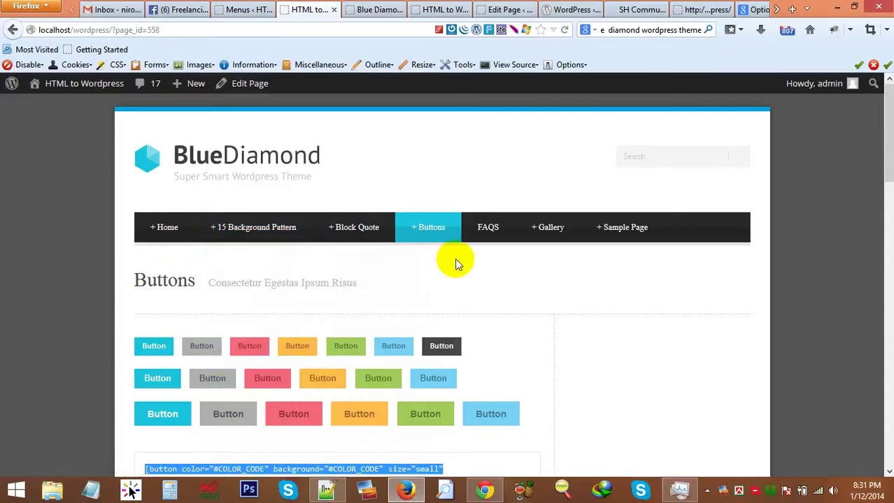
scroll(455, 258, down, 8)
scroll(397, 282, up, 3)
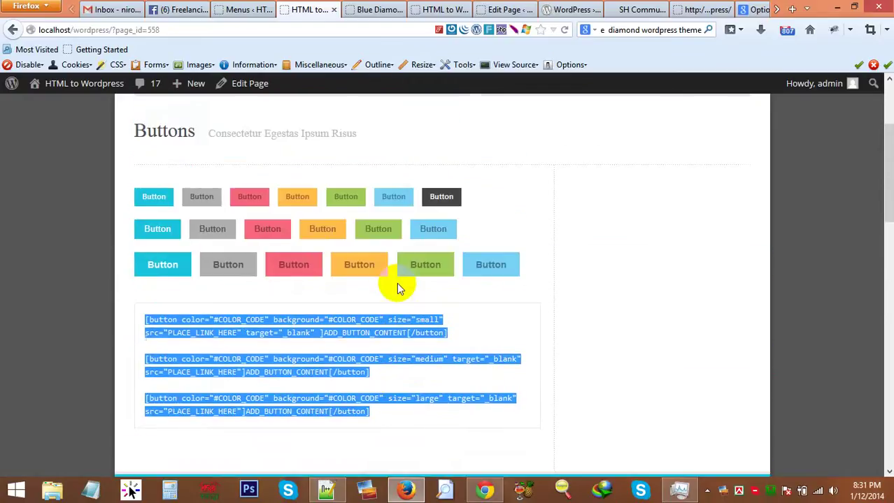
scroll(397, 286, down, 4)
scroll(391, 288, up, 6)
scroll(77, 301, up, 1)
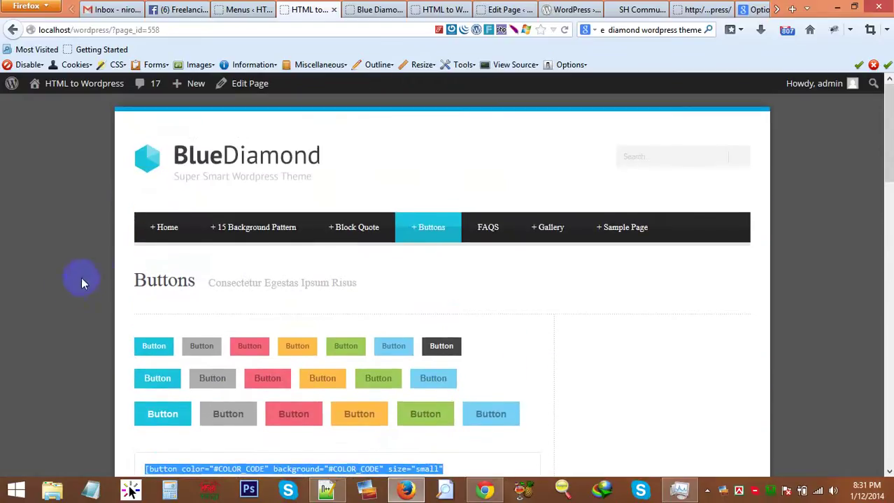
Return to the WordPress admin and open the Blue Diamond theme's goodlayers admin panel.
click(245, 10)
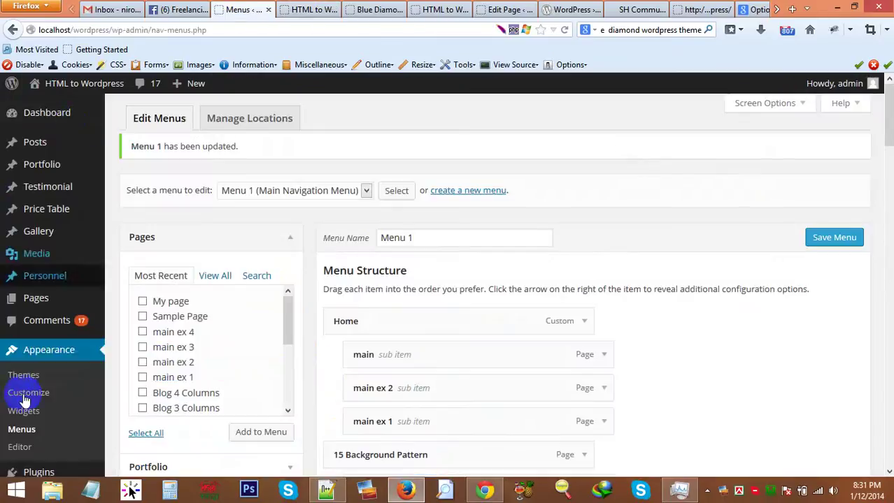
scroll(55, 380, down, 5)
click(49, 200)
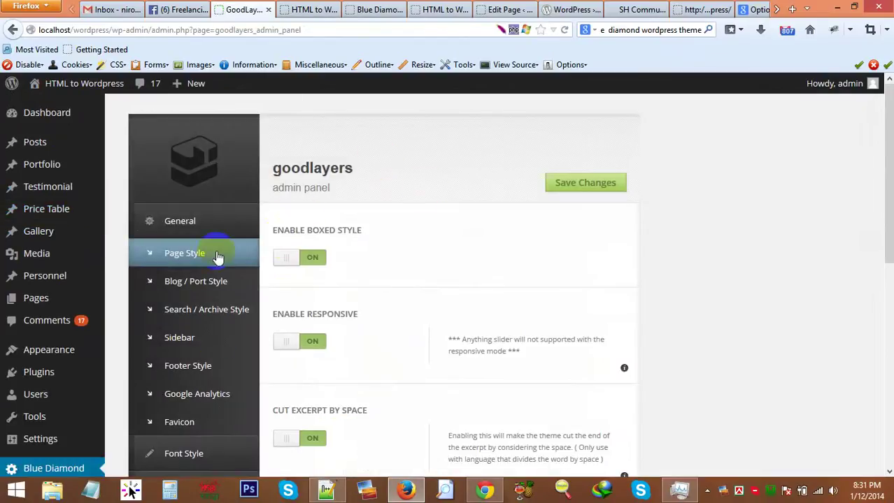
Turn off Enable Boxed Style in the General section's Page Style options and save the changes.
click(210, 247)
click(207, 257)
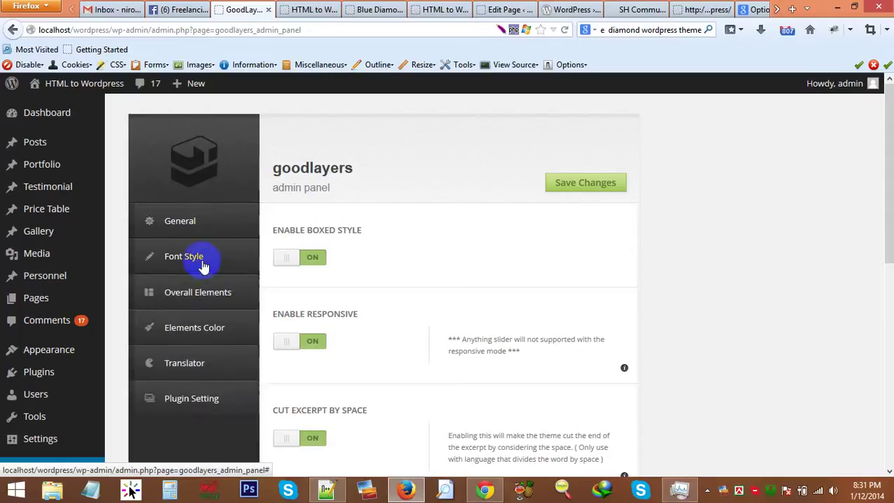
click(214, 229)
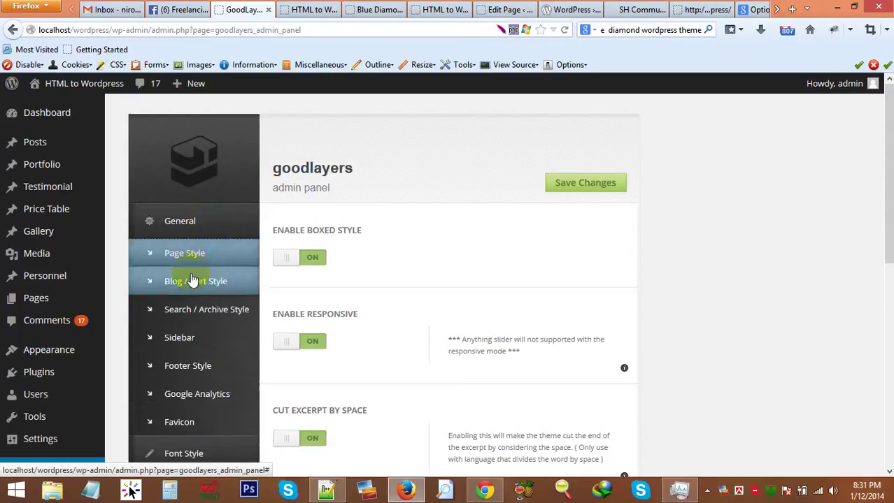
click(189, 255)
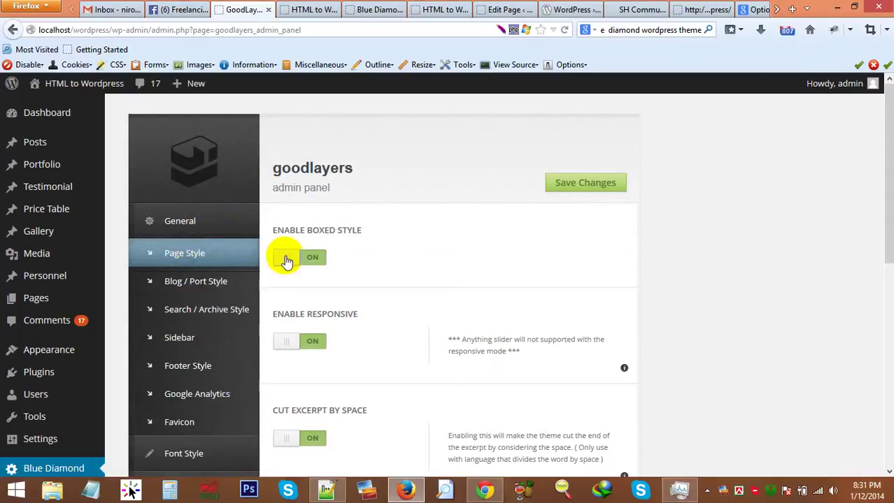
click(314, 258)
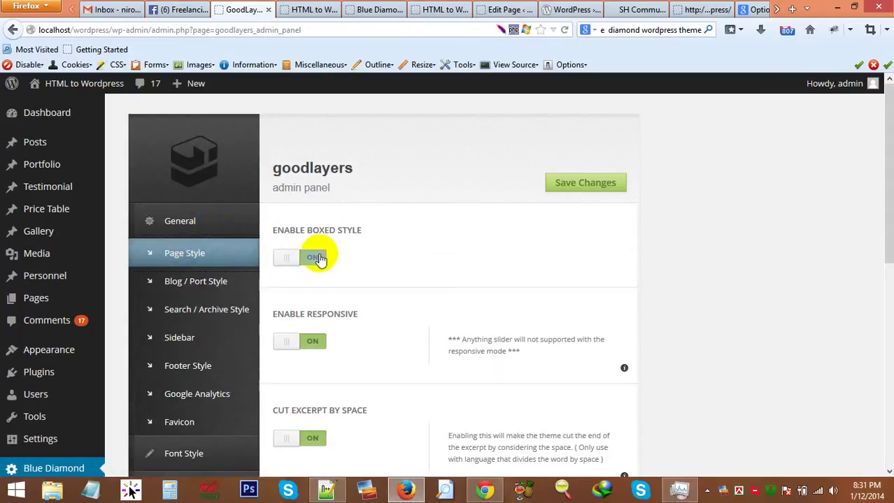
click(298, 10)
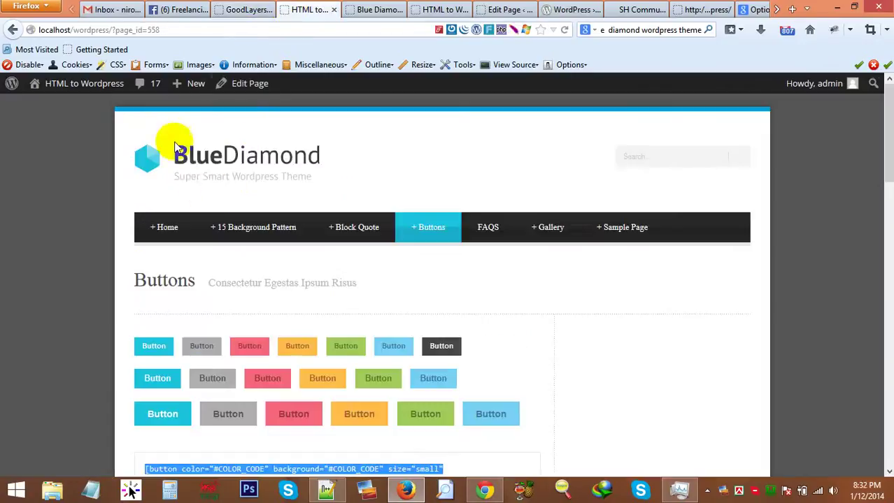
click(238, 9)
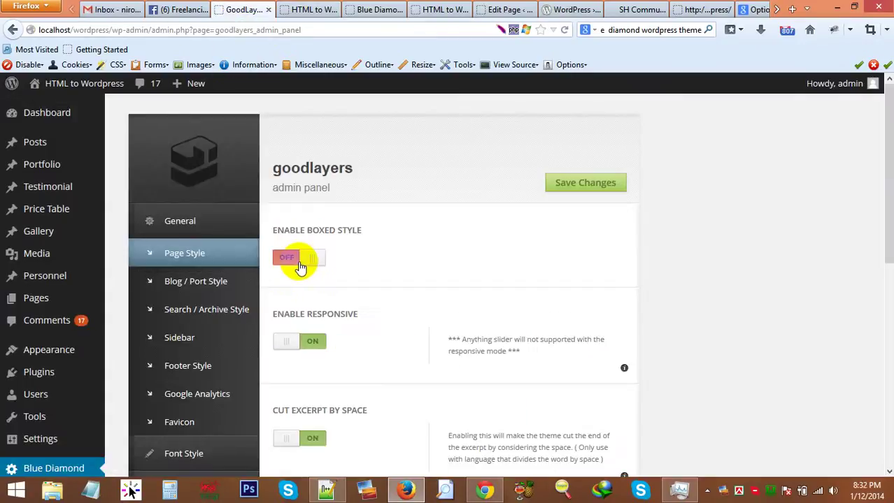
click(584, 182)
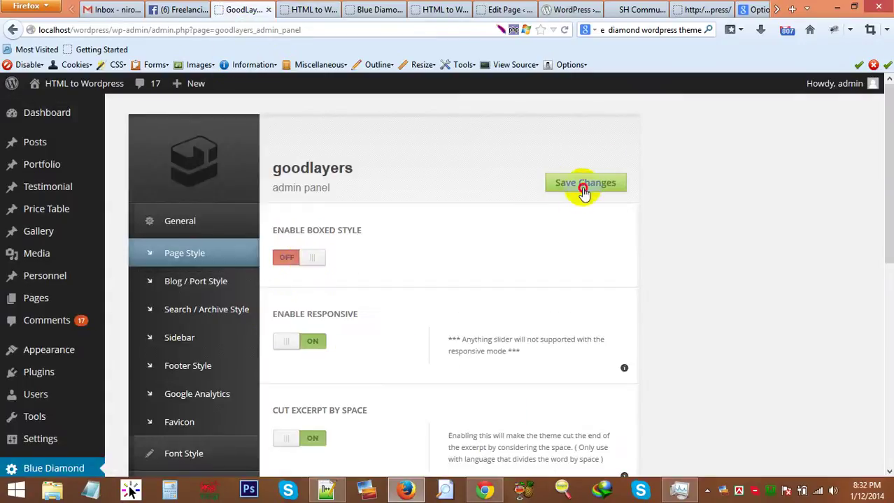
Reload the local site's Buttons page and check its layout with the boxed style turned off.
click(288, 9)
click(565, 30)
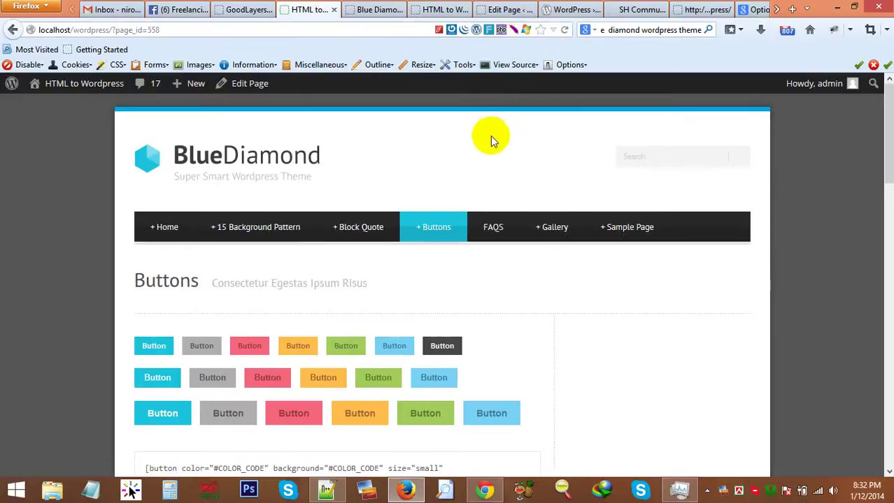
click(245, 10)
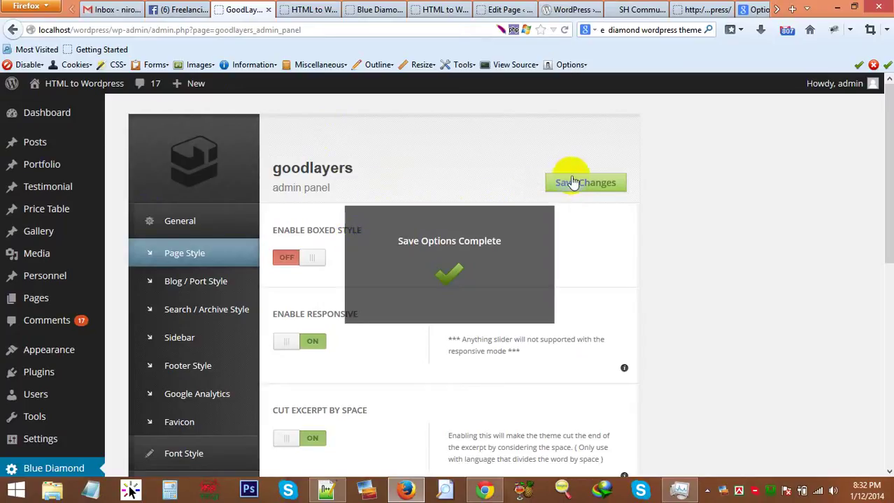
click(309, 10)
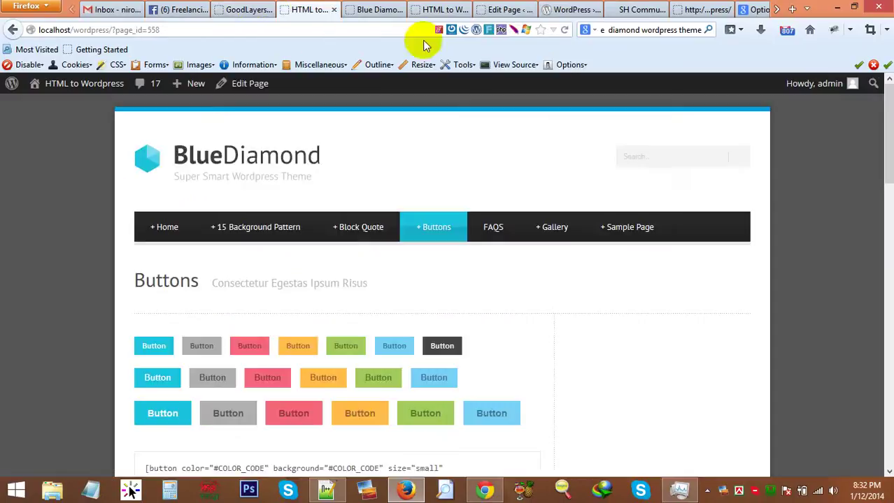
click(564, 31)
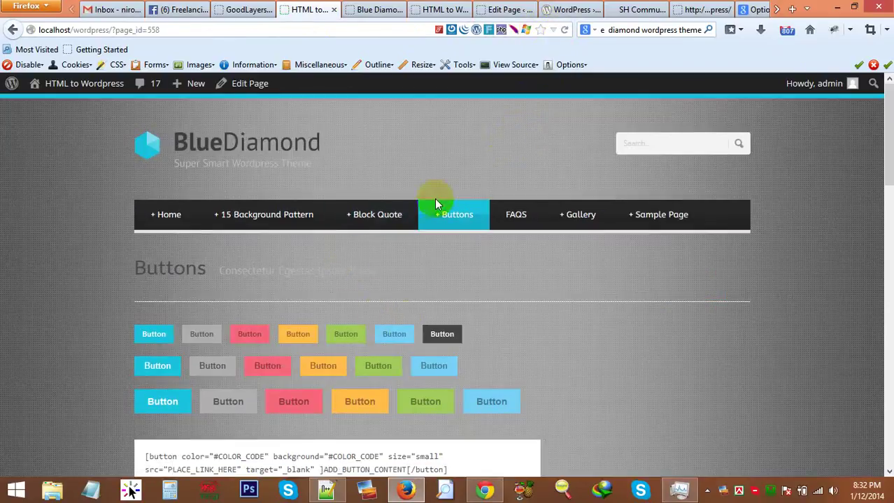
scroll(154, 246, down, 3)
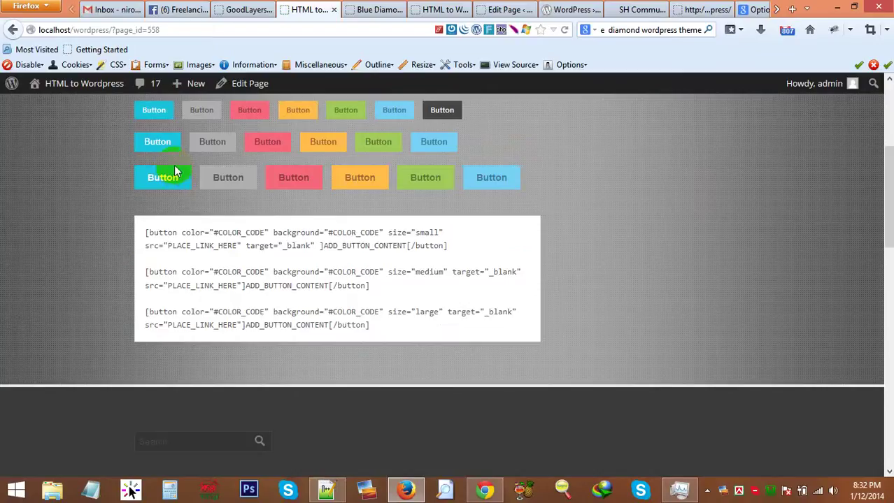
scroll(175, 173, up, 2)
Return to the goodlayers admin panel and examine the remaining Page Style options and the Blog / Port Style options.
click(240, 9)
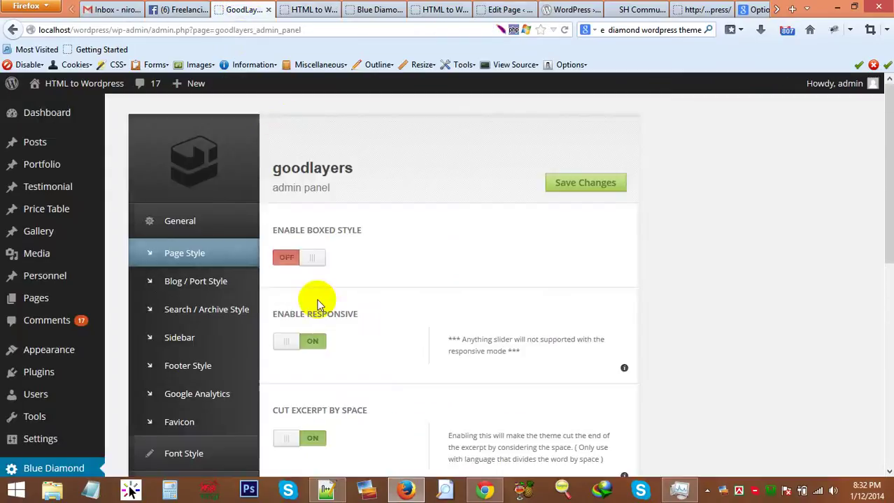
scroll(319, 299, down, 6)
scroll(315, 294, up, 8)
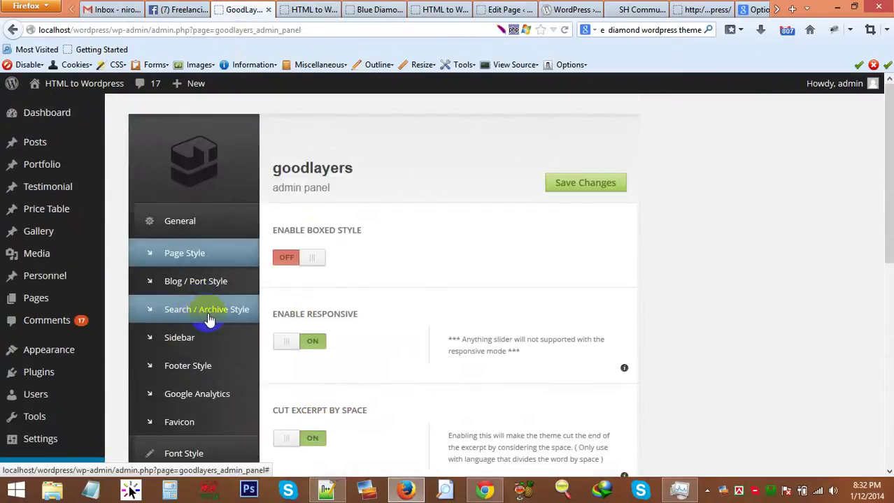
scroll(208, 319, down, 1)
scroll(217, 339, up, 1)
click(225, 290)
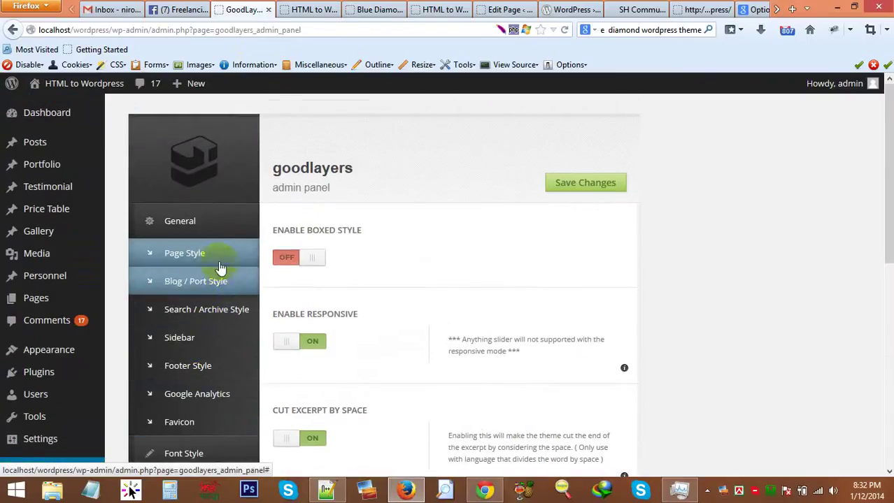
scroll(436, 281, down, 7)
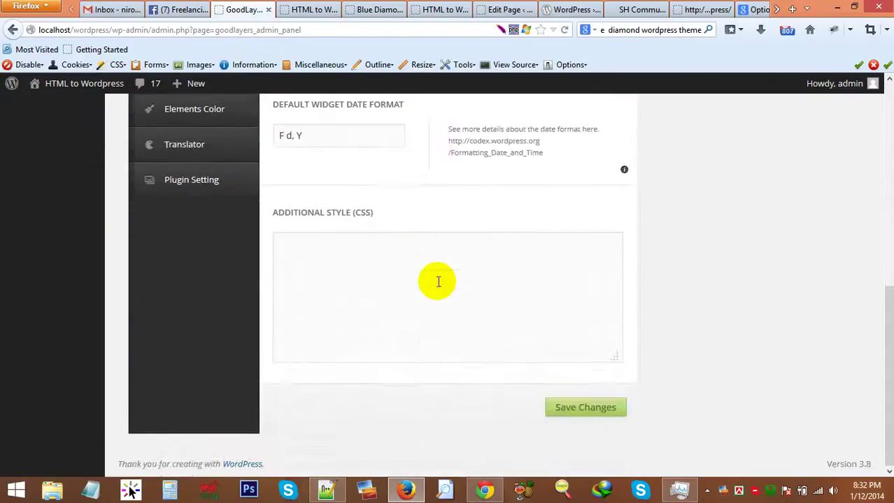
scroll(436, 281, up, 8)
click(207, 251)
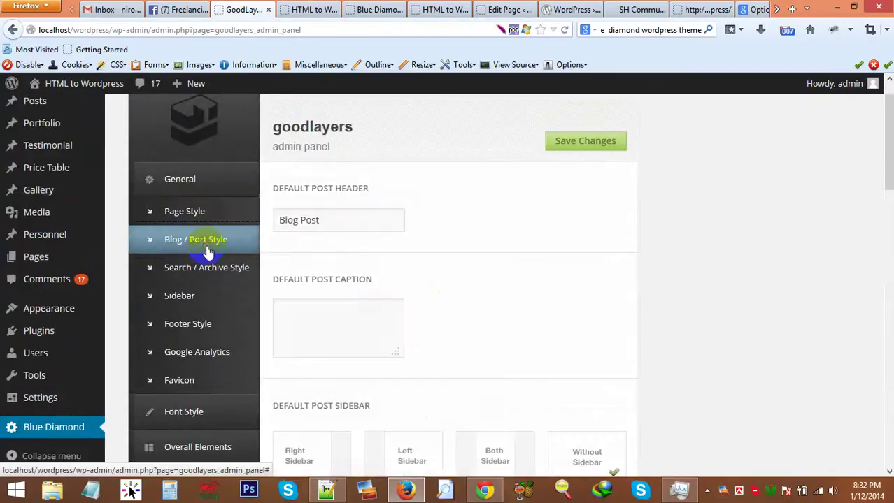
scroll(286, 279, down, 9)
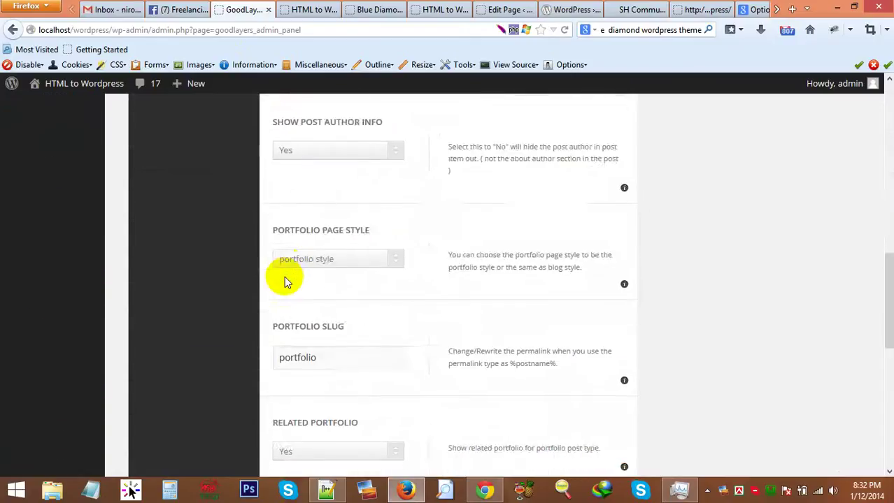
scroll(286, 280, down, 6)
scroll(285, 277, up, 15)
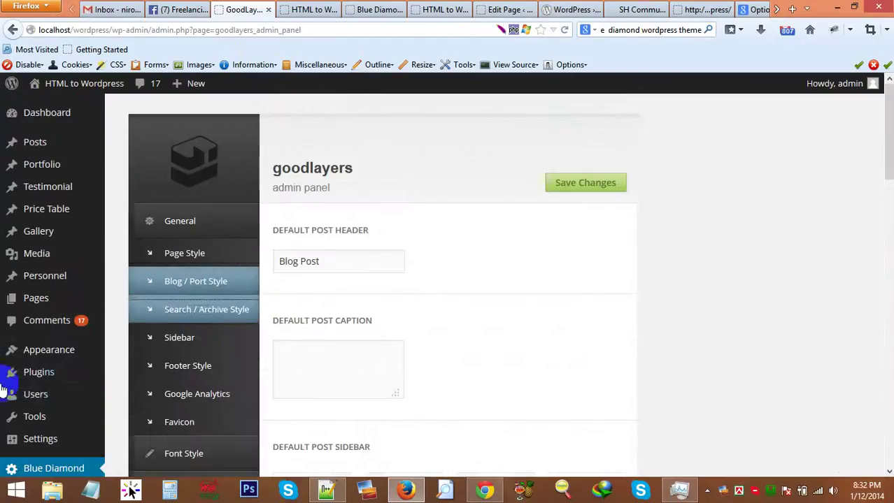
Open the WordPress Reading settings in a separate tab.
mouse_move(10, 353)
scroll(21, 354, down, 1)
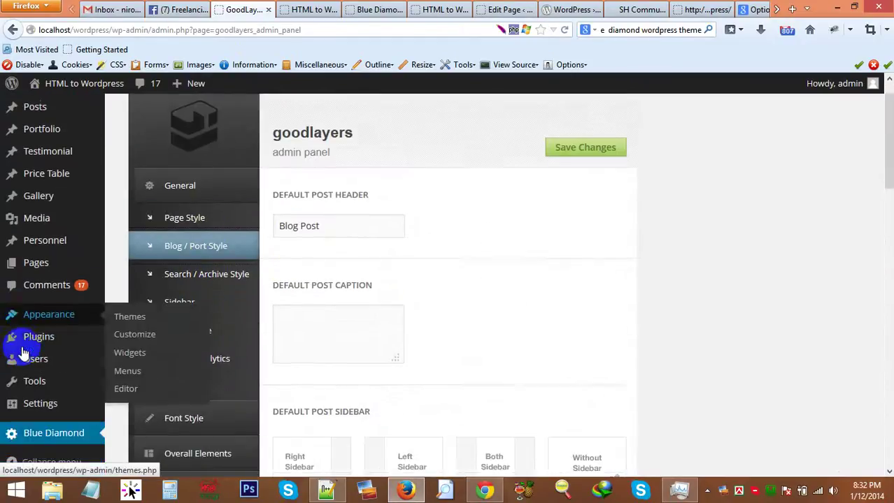
scroll(25, 353, down, 1)
scroll(34, 342, down, 2)
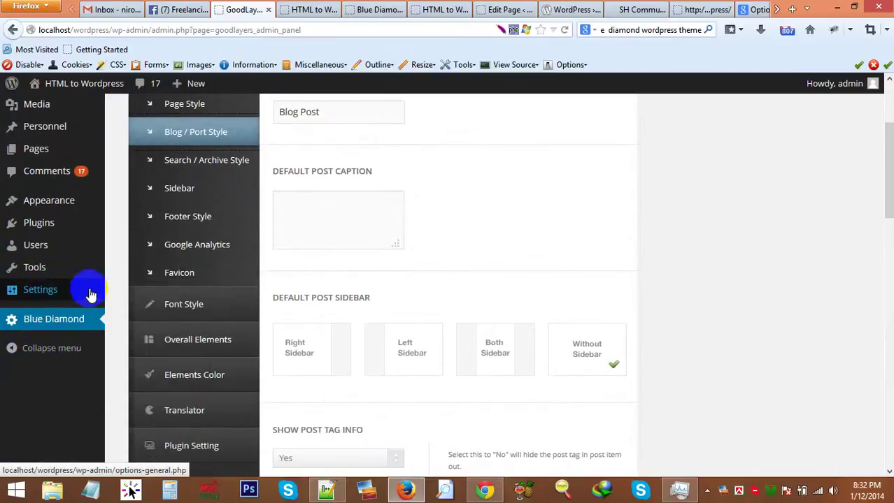
mouse_move(91, 294)
middle_click(129, 329)
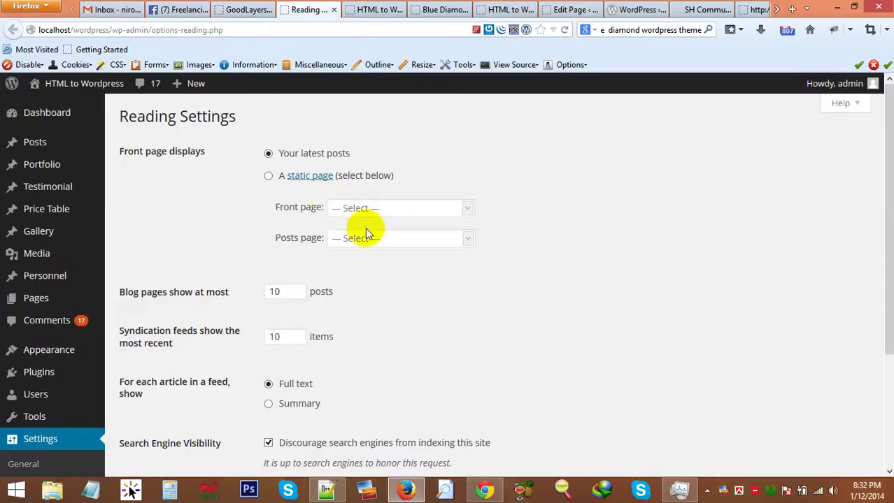
Set the front page to display a static page and choose main ex 1 as that page.
click(267, 177)
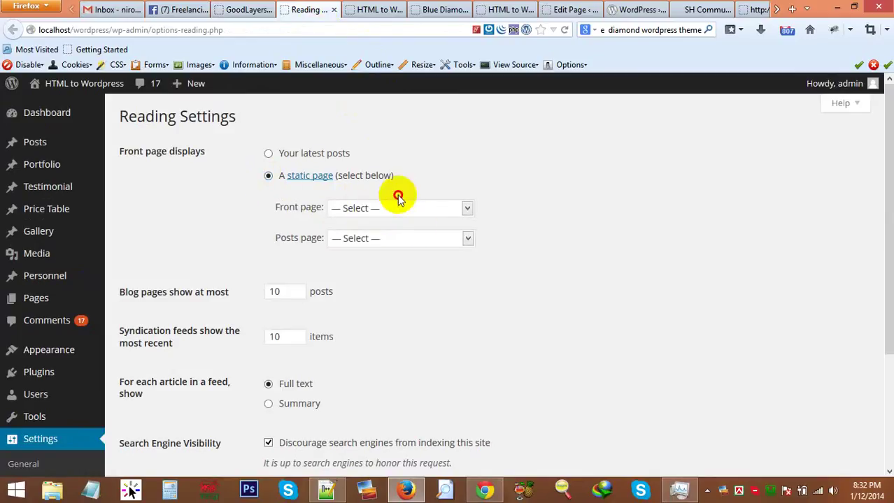
click(395, 208)
scroll(397, 344, down, 15)
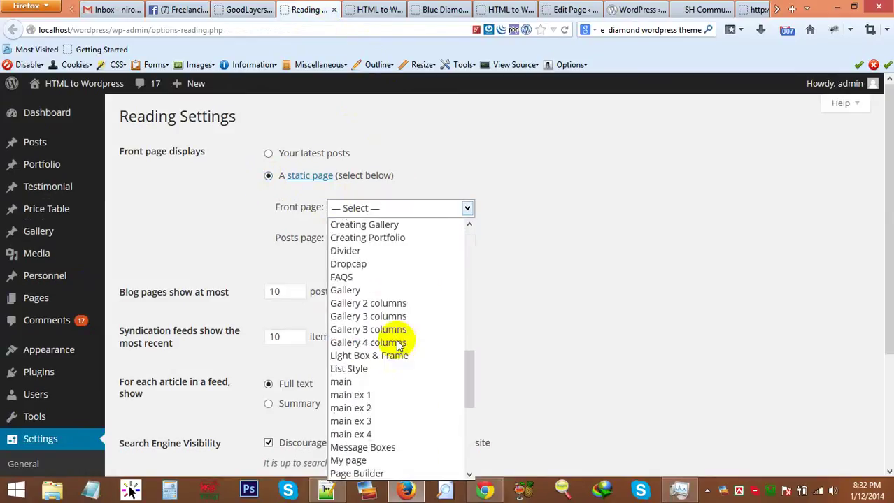
click(349, 274)
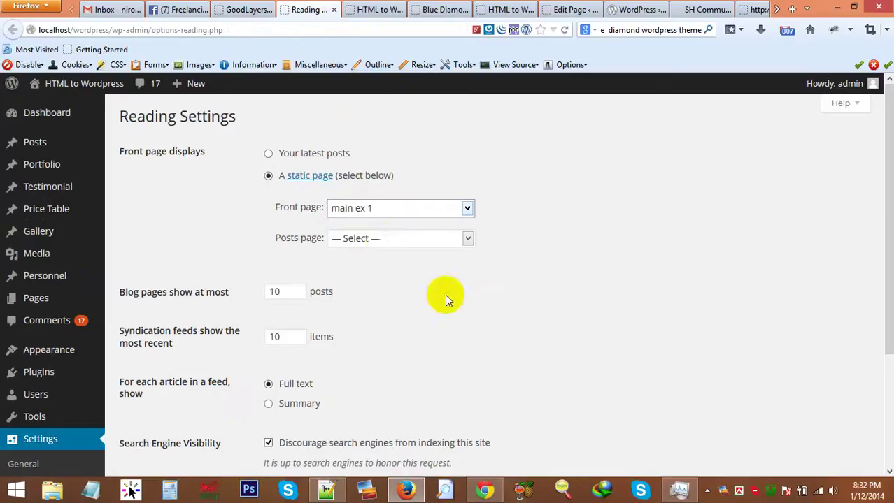
Set the posts page to Blog 2 Columns and save the Reading settings.
click(386, 238)
scroll(391, 390, down, 10)
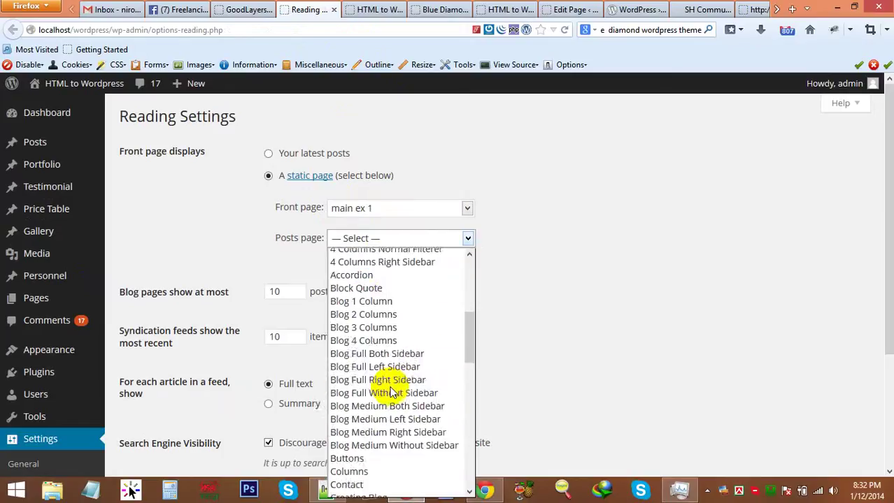
scroll(389, 389, up, 3)
scroll(361, 308, up, 3)
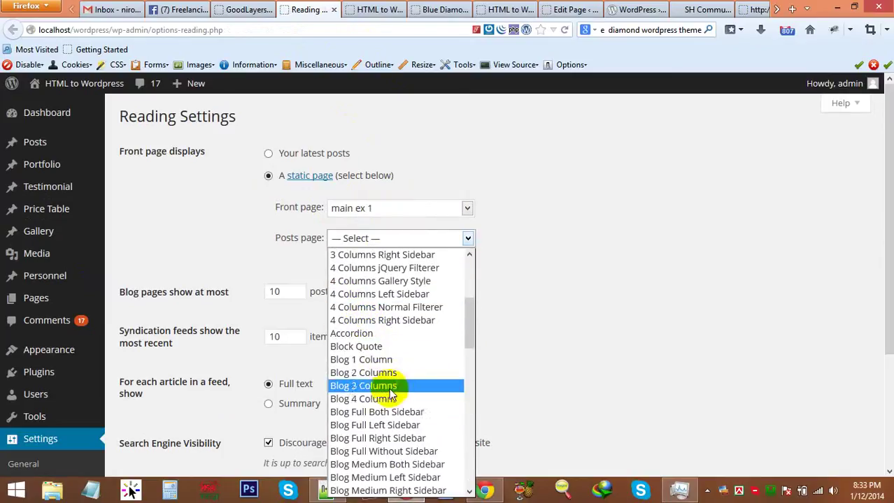
click(372, 370)
scroll(461, 305, down, 2)
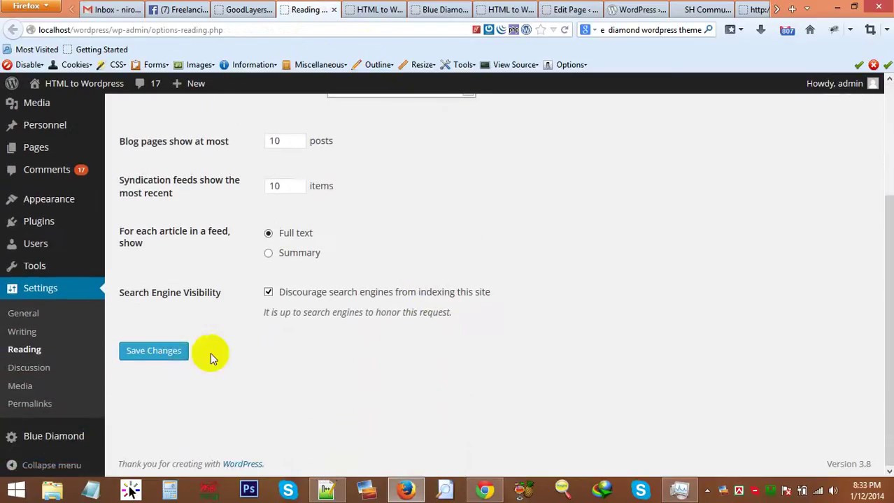
click(169, 350)
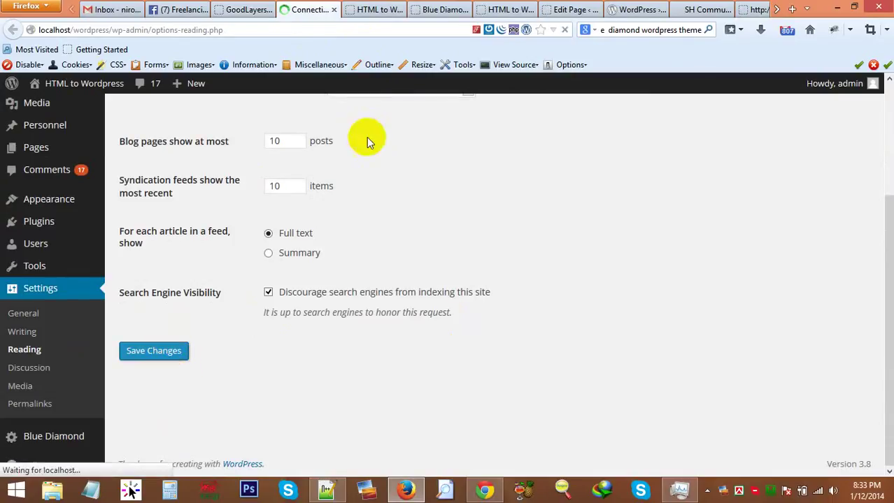
Open the local site's Home page, examine its whole length, and return to the goodlayers admin panel.
click(375, 9)
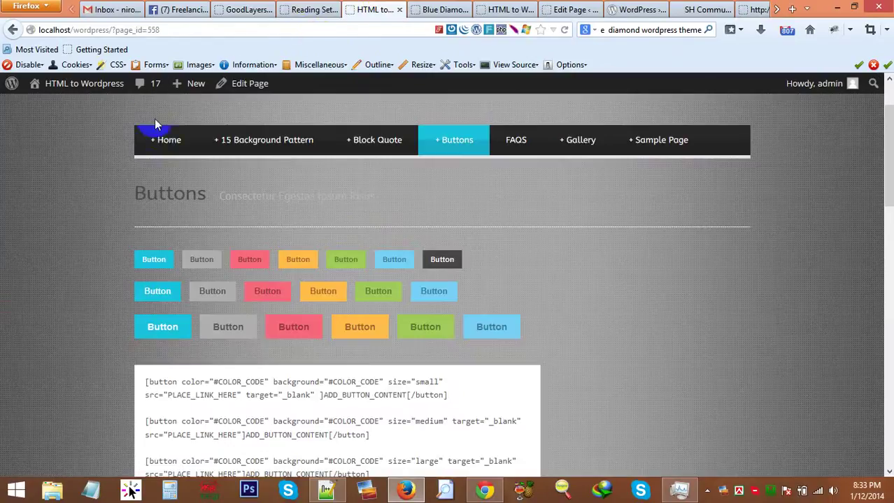
click(160, 141)
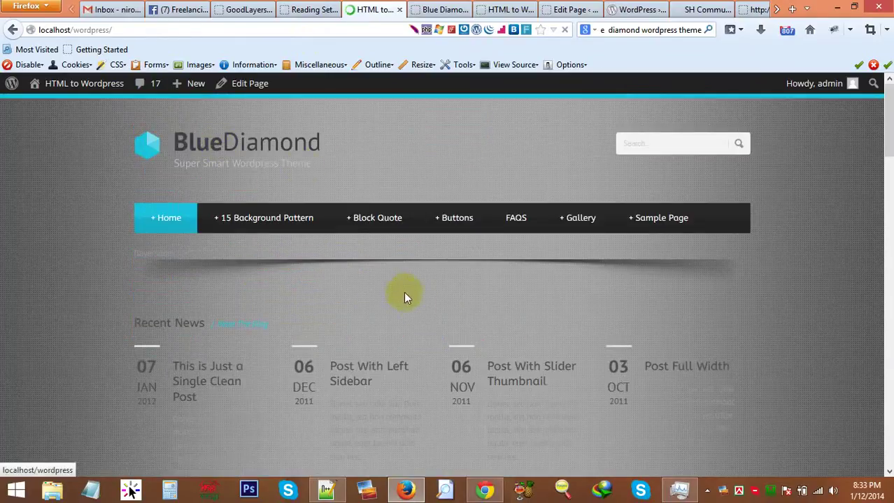
scroll(425, 277, down, 15)
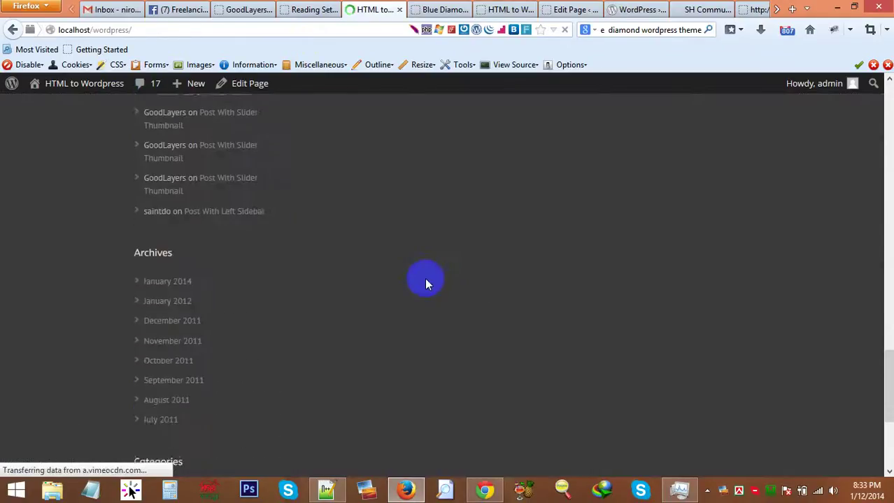
scroll(425, 277, up, 5)
scroll(423, 278, up, 10)
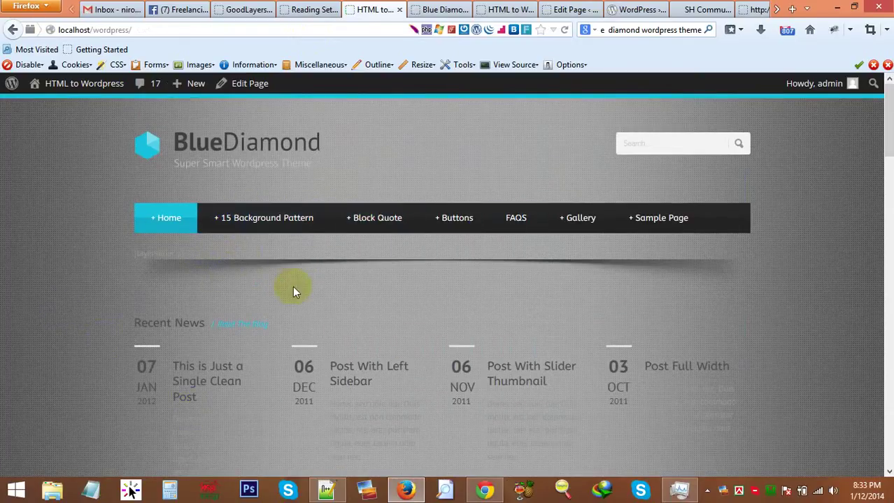
click(293, 9)
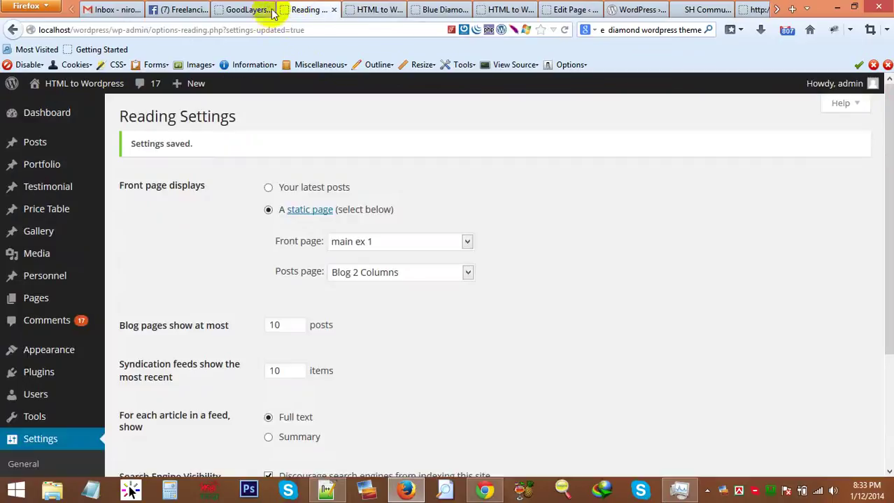
click(245, 10)
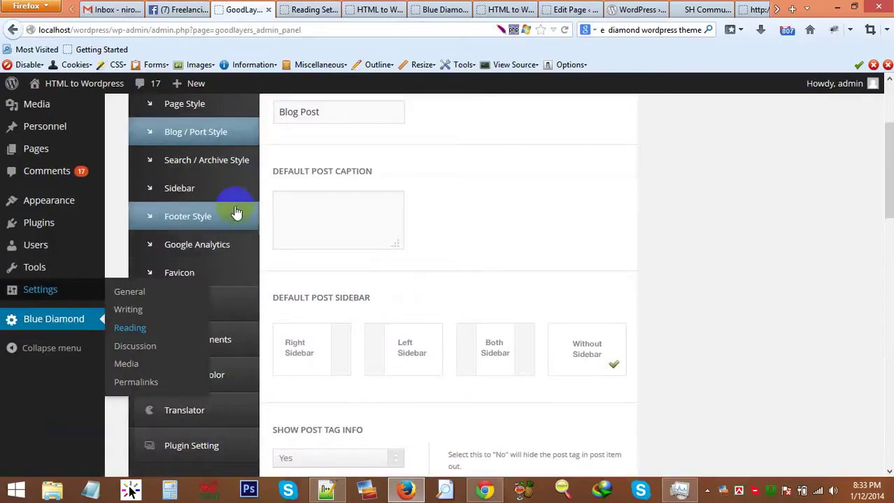
Open the Blog / Port Style options and examine the post and portfolio settings over their whole length.
click(225, 162)
click(196, 131)
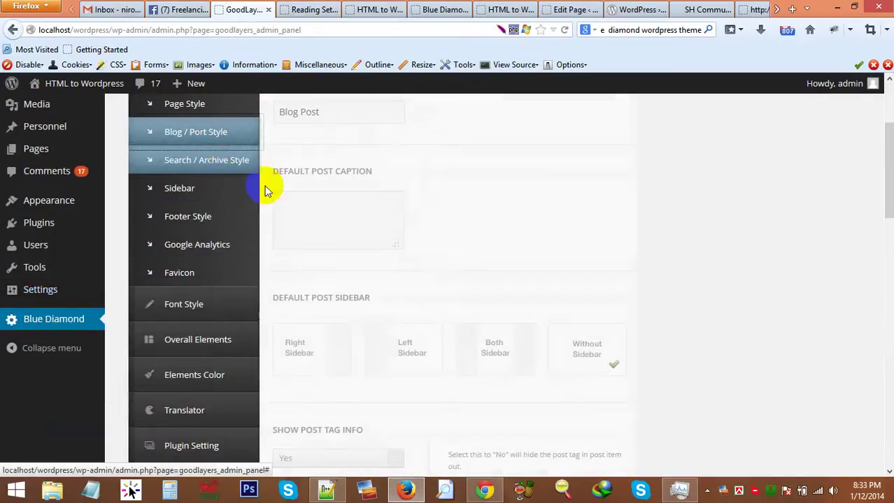
scroll(351, 252, down, 3)
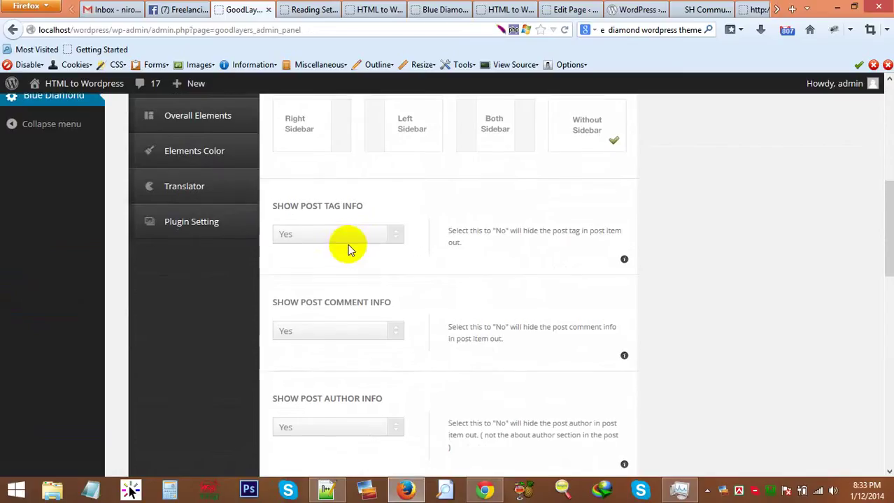
scroll(348, 251, down, 2)
scroll(348, 250, down, 8)
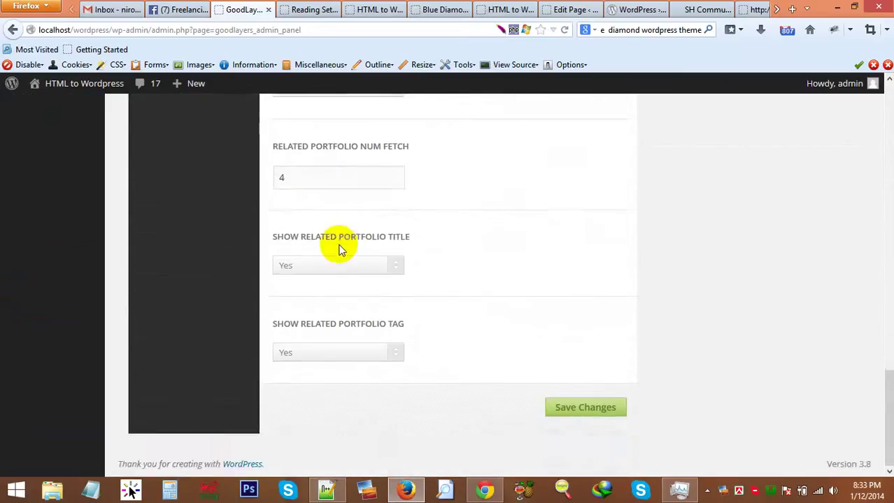
scroll(339, 246, up, 6)
scroll(324, 251, up, 8)
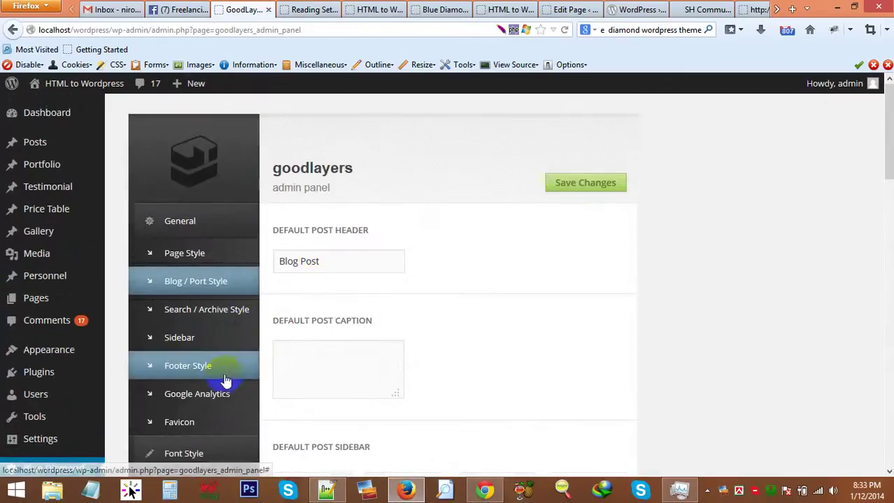
scroll(226, 387, down, 3)
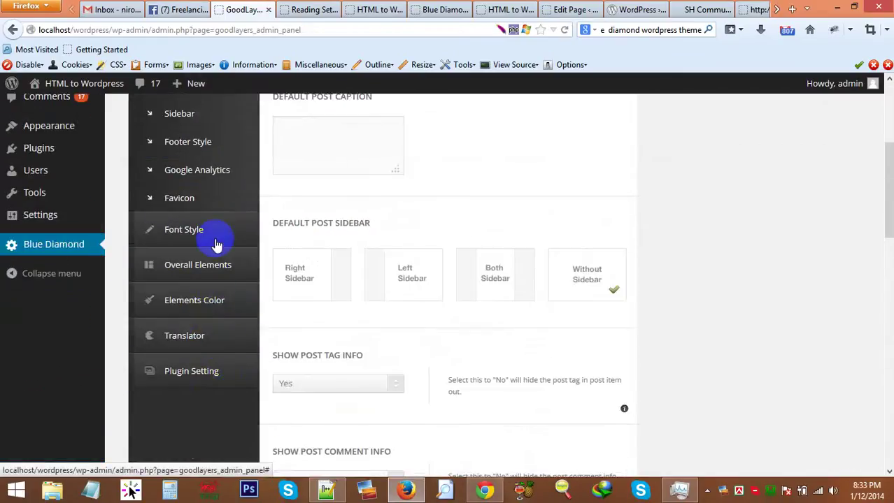
Open the Background Style settings within the theme's Overall Elements section.
click(217, 271)
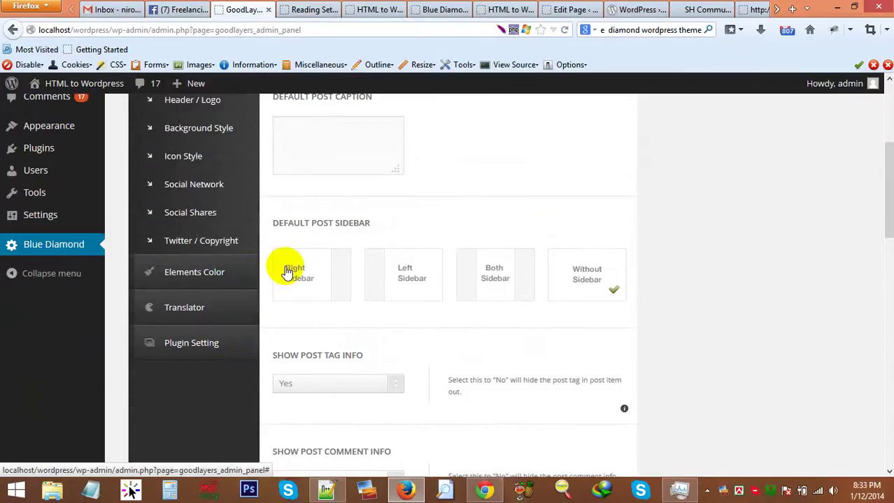
scroll(287, 271, up, 3)
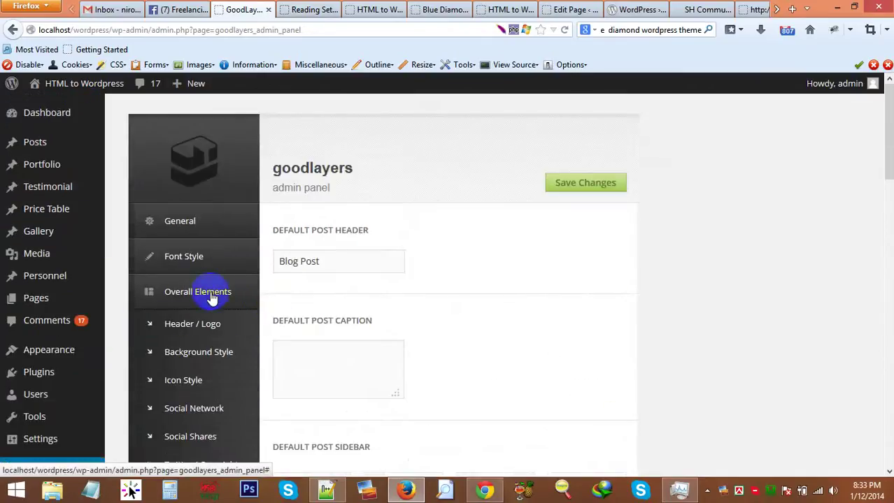
click(210, 324)
click(210, 352)
scroll(512, 294, down, 2)
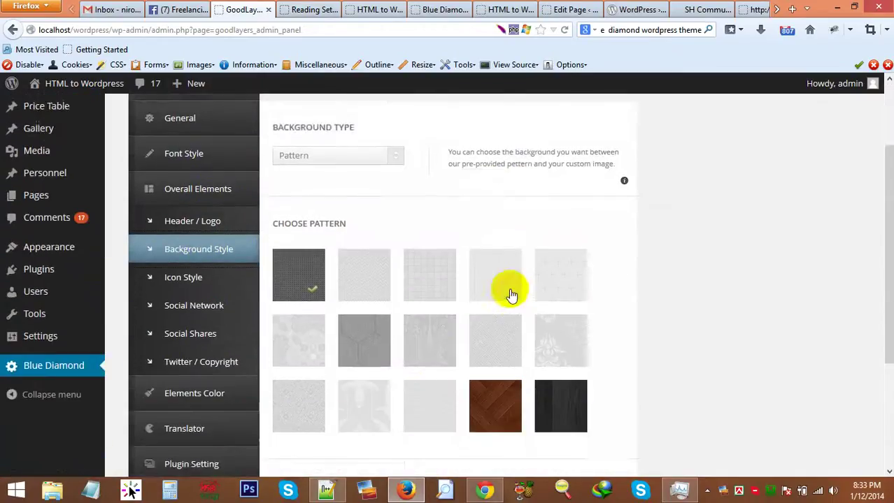
scroll(385, 285, up, 4)
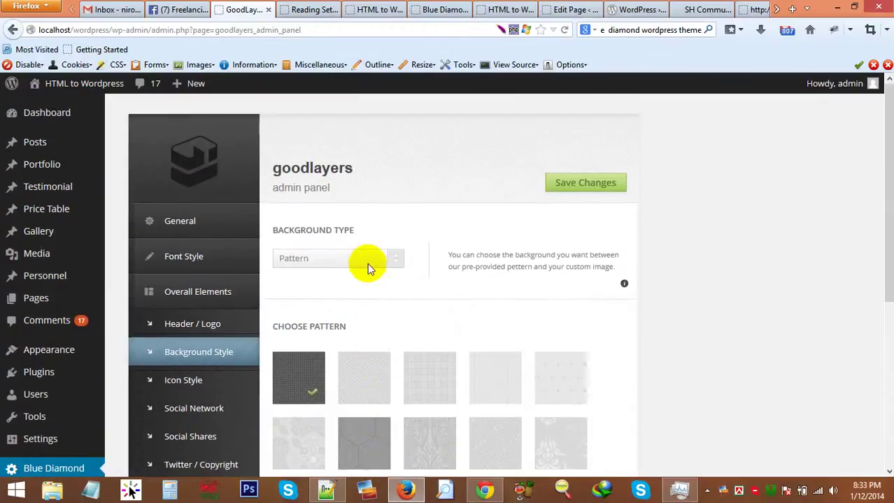
Keep Pattern as the background type, choose the fourth pattern in the first row, and save the changes.
click(367, 264)
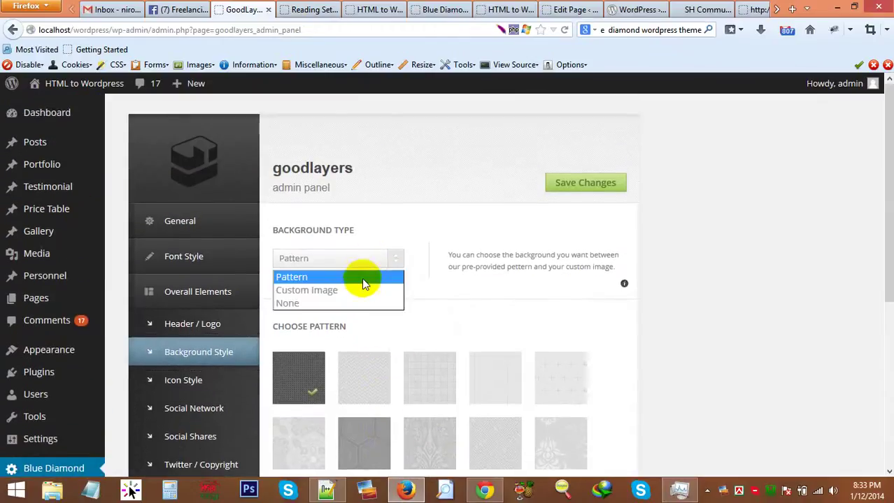
click(458, 286)
scroll(451, 297, down, 3)
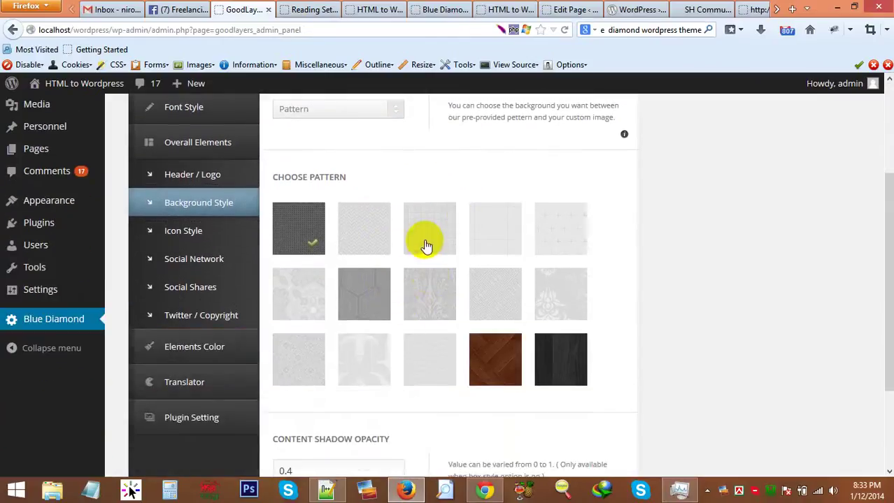
scroll(431, 285, down, 3)
scroll(432, 288, up, 2)
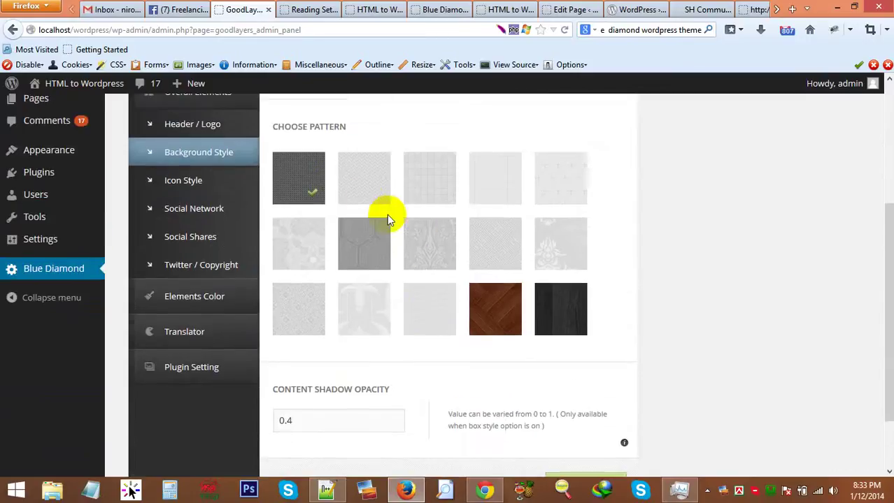
click(509, 192)
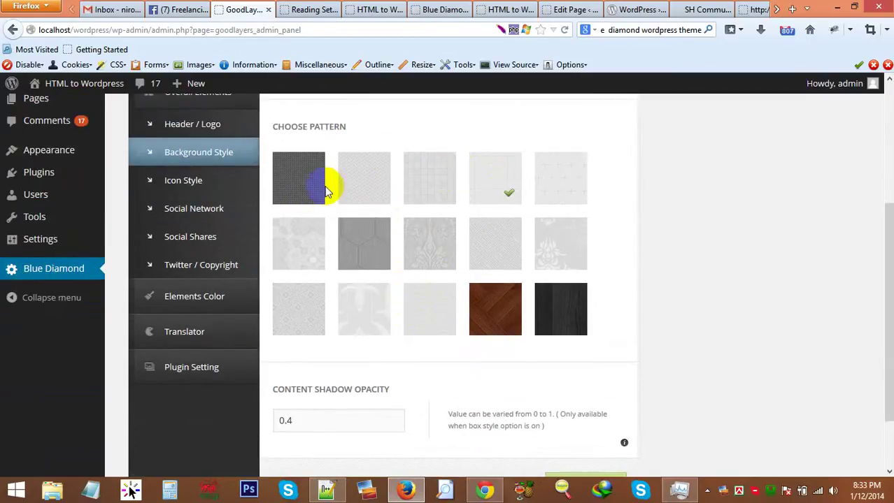
scroll(326, 192, up, 5)
click(325, 257)
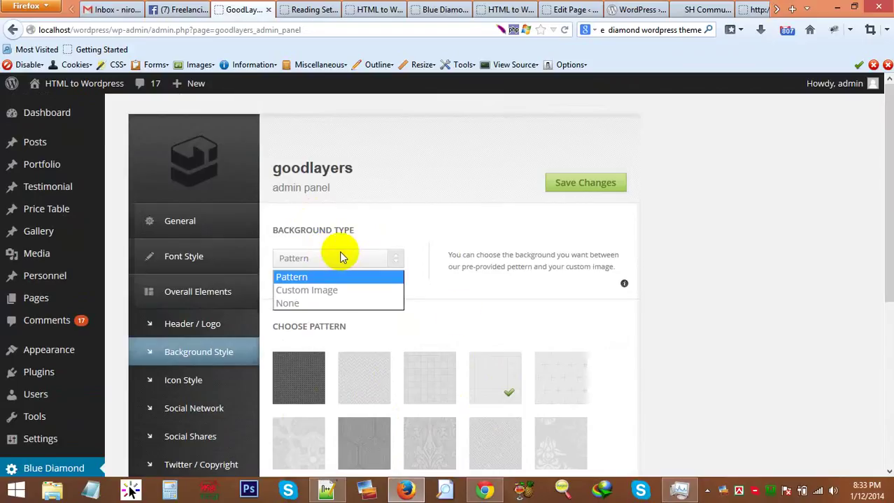
scroll(492, 389, down, 4)
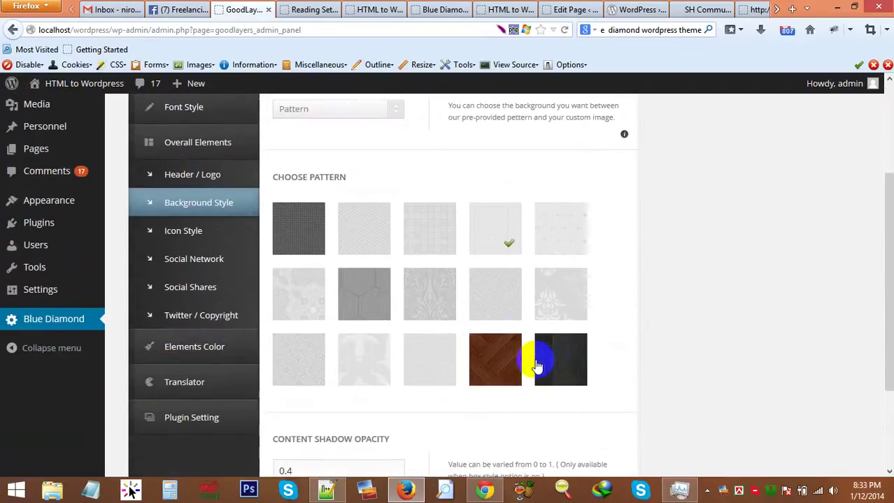
scroll(559, 226, up, 4)
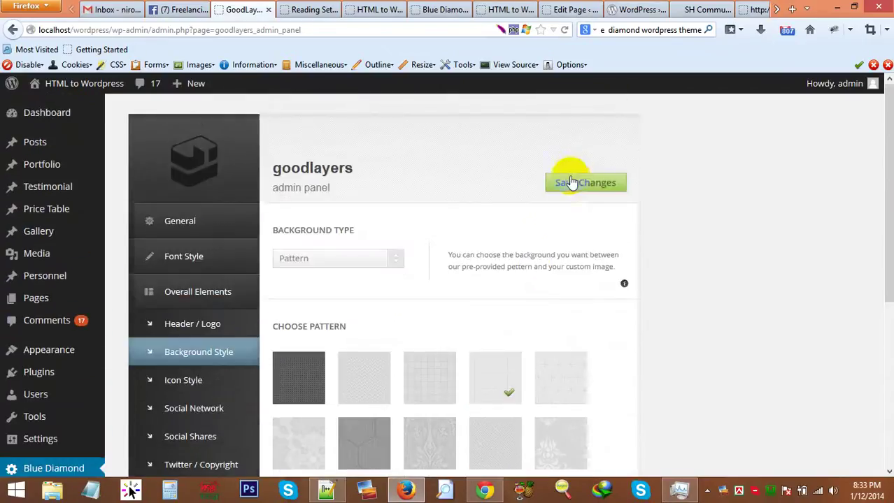
Reload the local site's Home page, check its background, and return to the goodlayers admin panel.
click(301, 10)
click(365, 9)
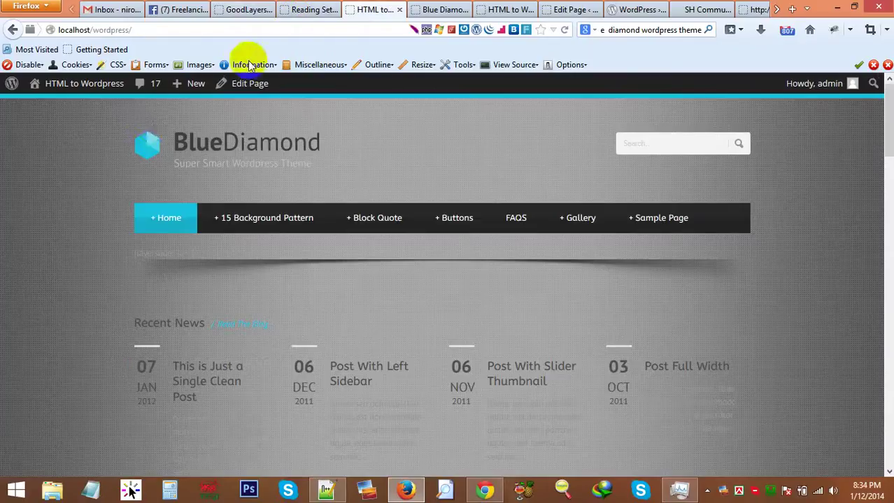
click(169, 220)
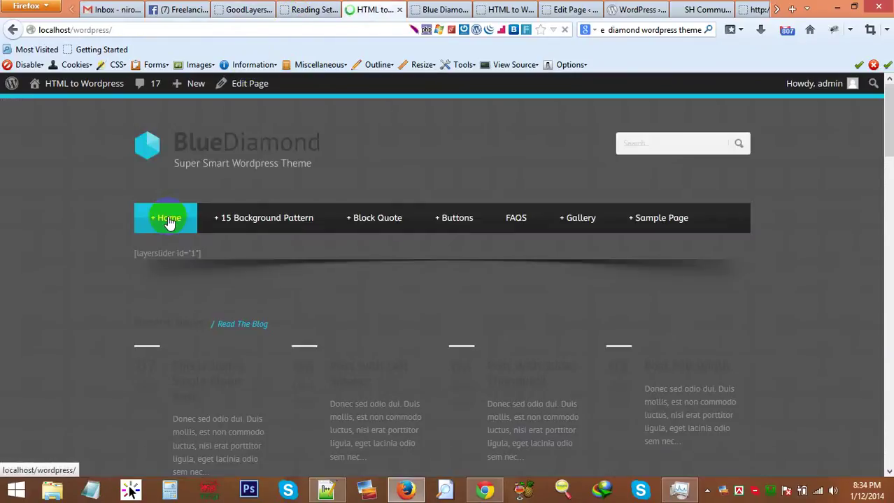
scroll(300, 300, down, 5)
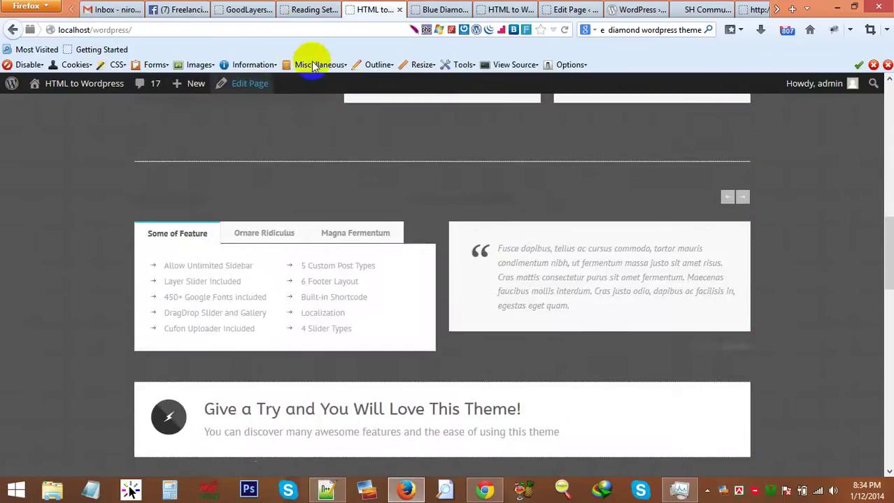
click(300, 10)
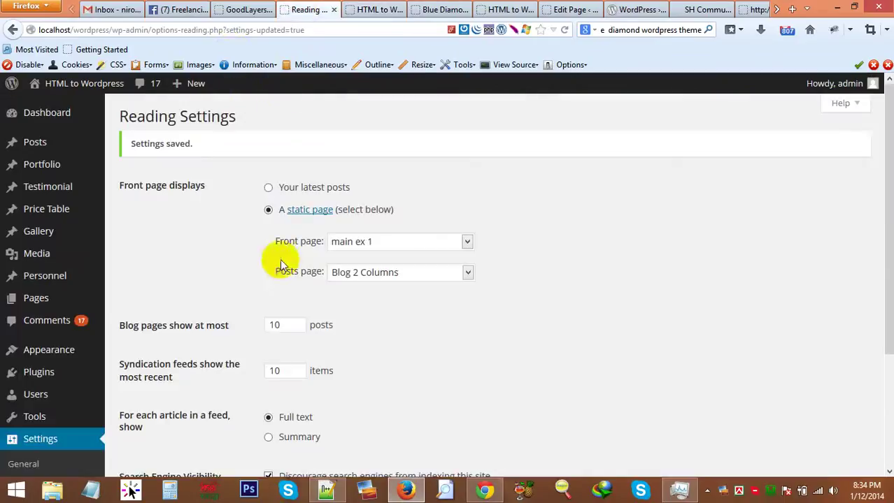
click(237, 14)
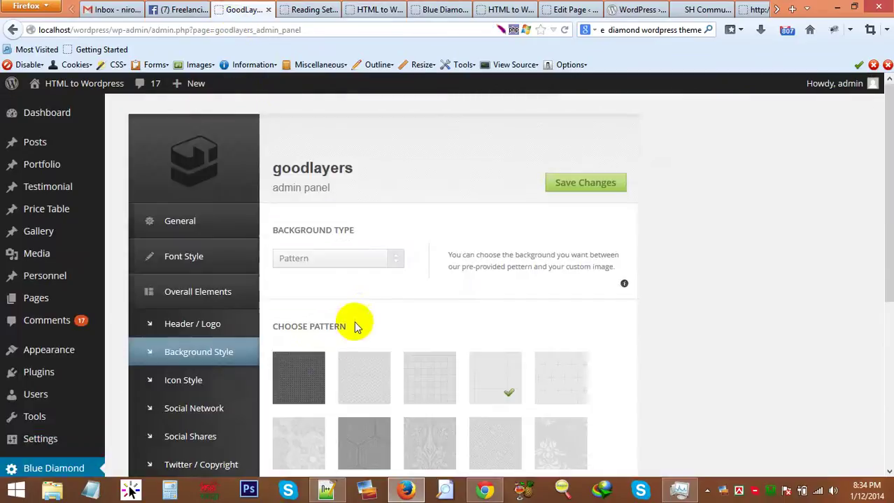
Set the background type to Custom Image and start selecting a file from the computer for the custom background.
click(343, 258)
click(343, 290)
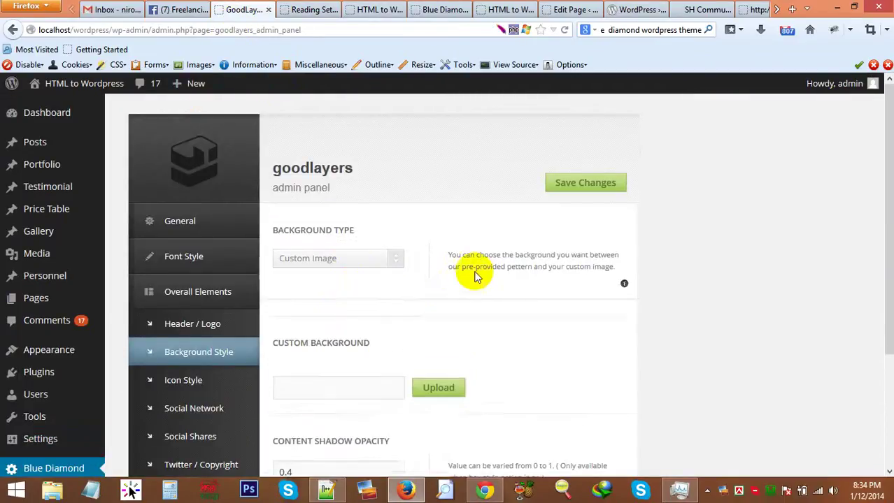
scroll(424, 305, down, 2)
scroll(426, 306, down, 3)
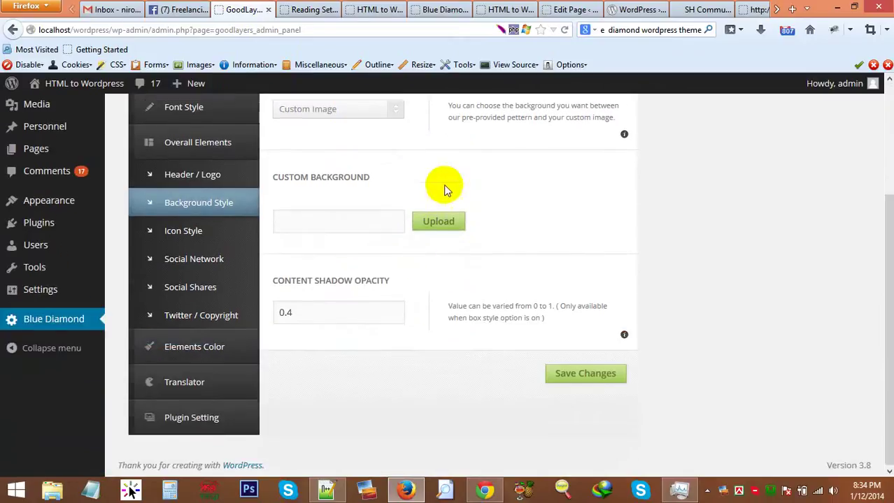
click(431, 230)
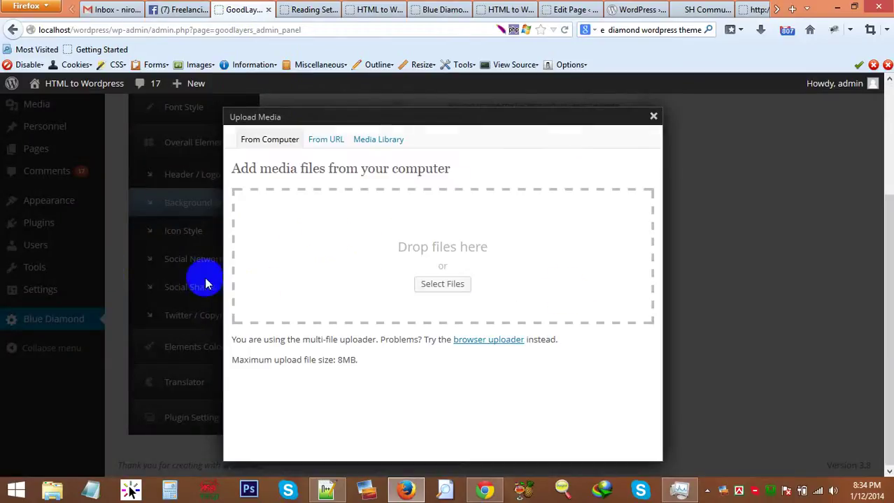
click(443, 283)
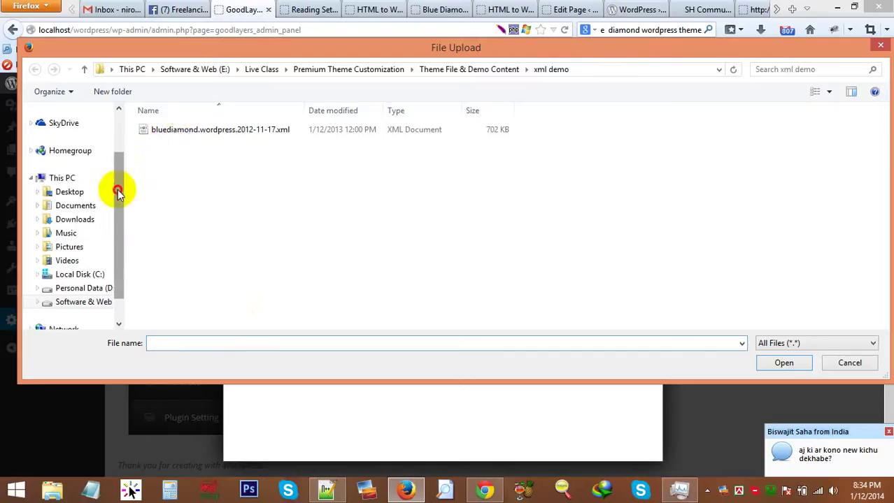
Browse to the WEB folder on the Software & Web (E:) drive.
scroll(83, 264, down, 1)
click(77, 274)
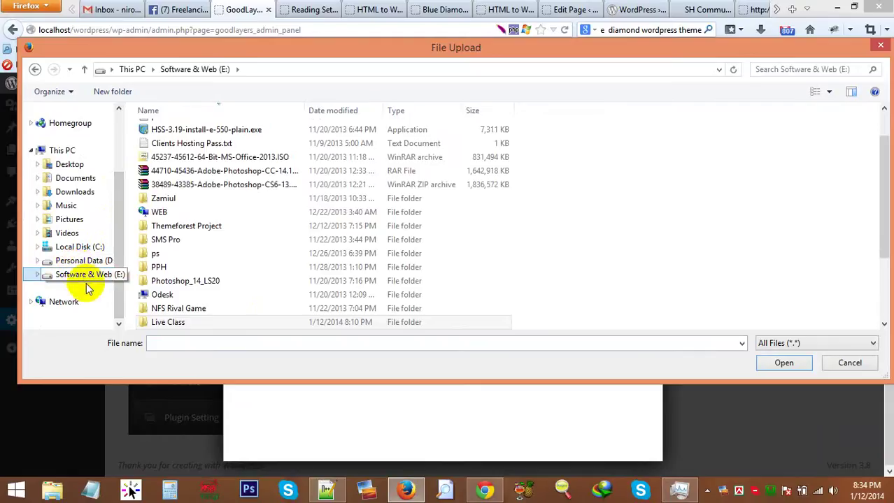
drag(175, 259, 174, 238)
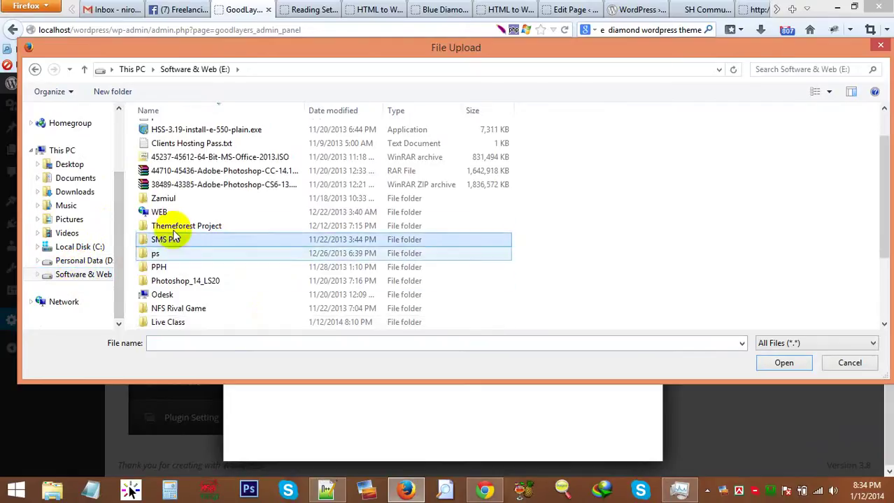
double_click(171, 226)
key(alt+Left)
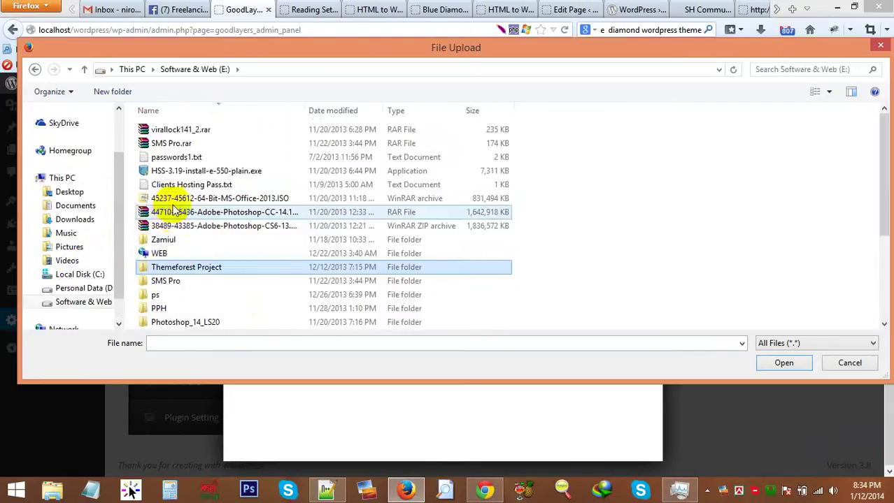
double_click(155, 252)
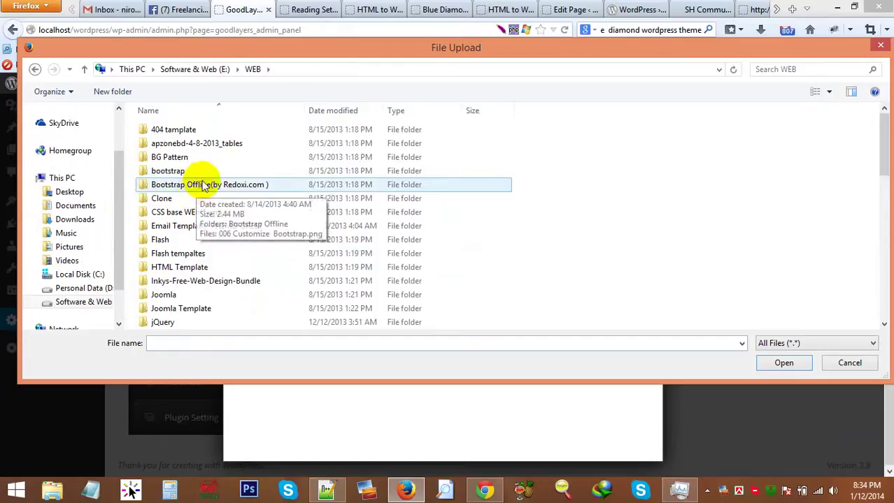
Look through the WEB folder and open the Large Size folder inside BG Pattern.
click(222, 215)
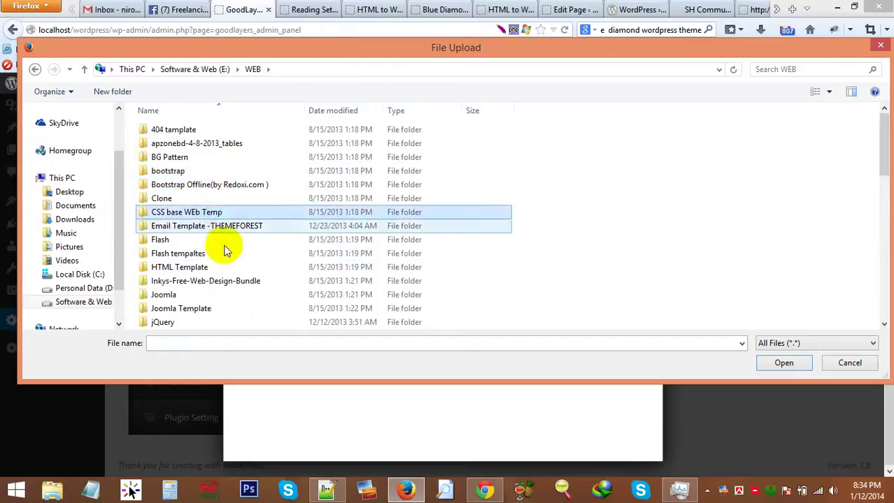
scroll(224, 244, down, 2)
scroll(223, 259, up, 2)
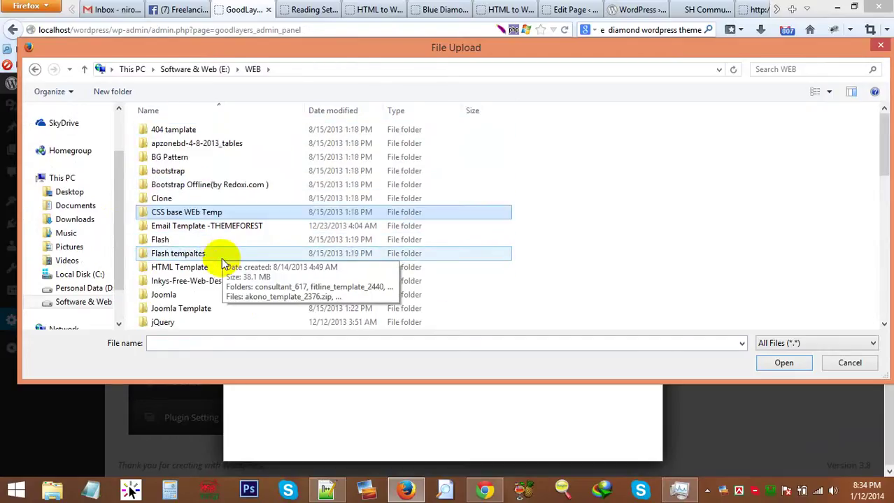
scroll(221, 260, down, 5)
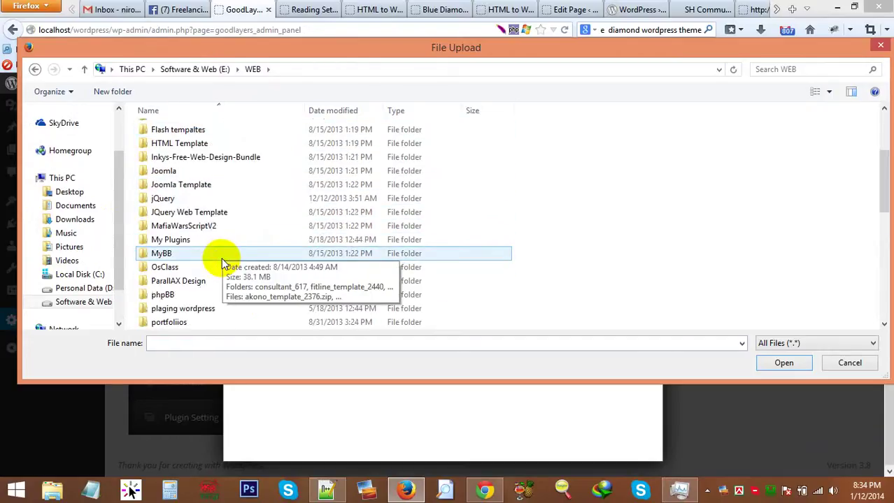
scroll(222, 260, down, 4)
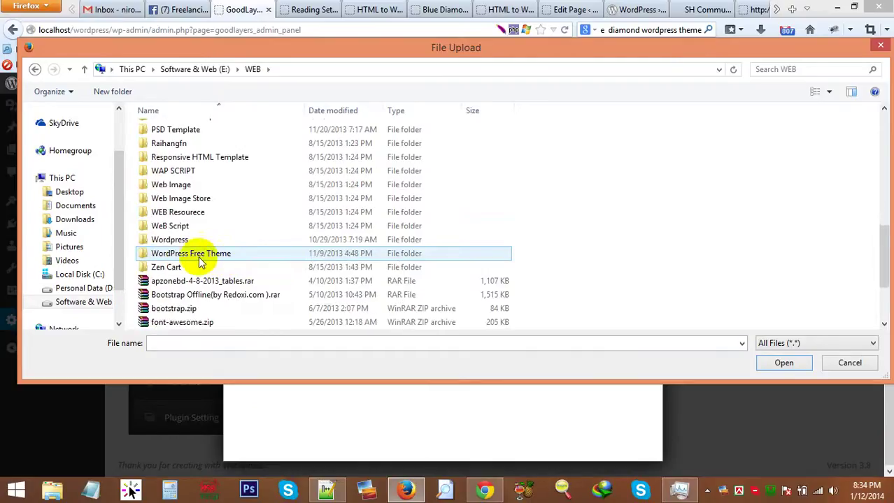
scroll(191, 204, up, 5)
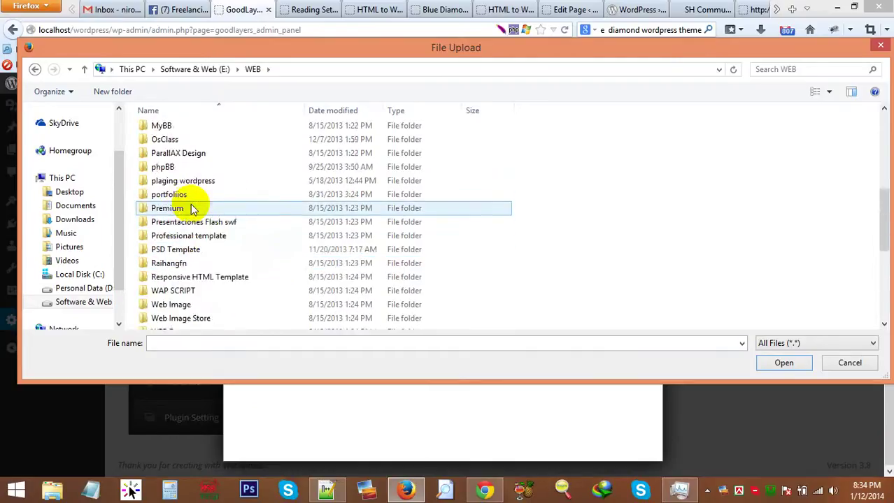
scroll(191, 208, up, 4)
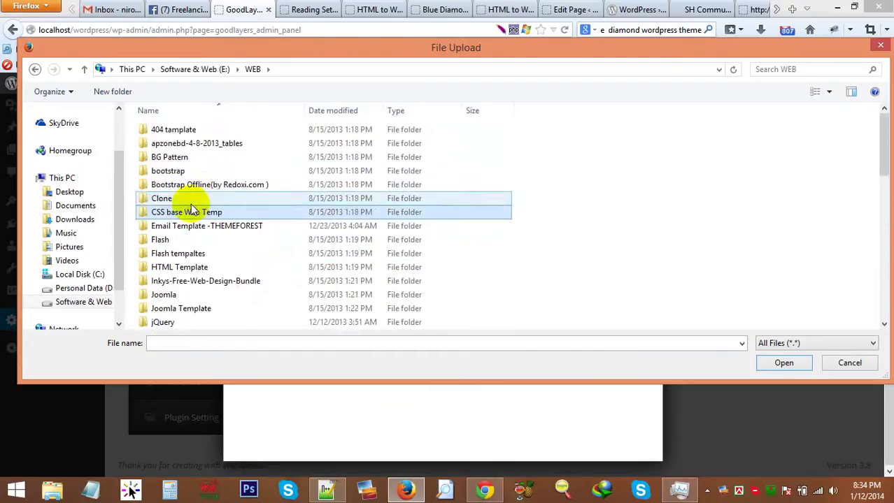
click(191, 211)
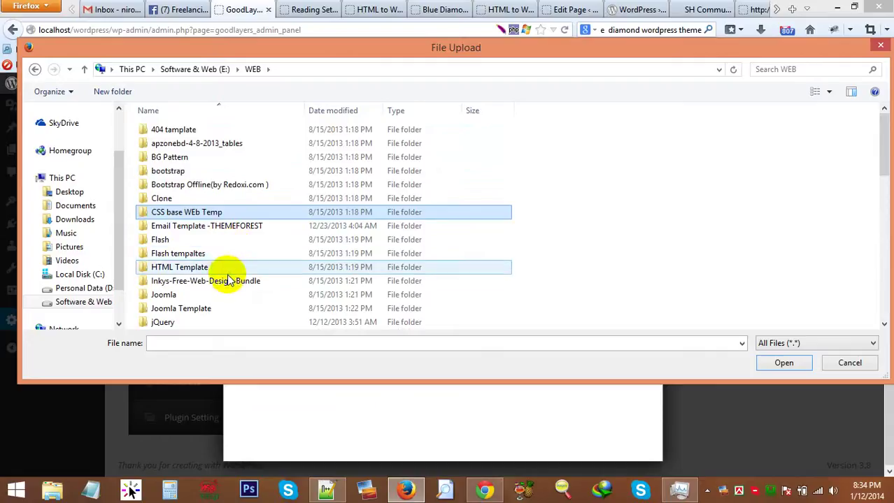
double_click(183, 157)
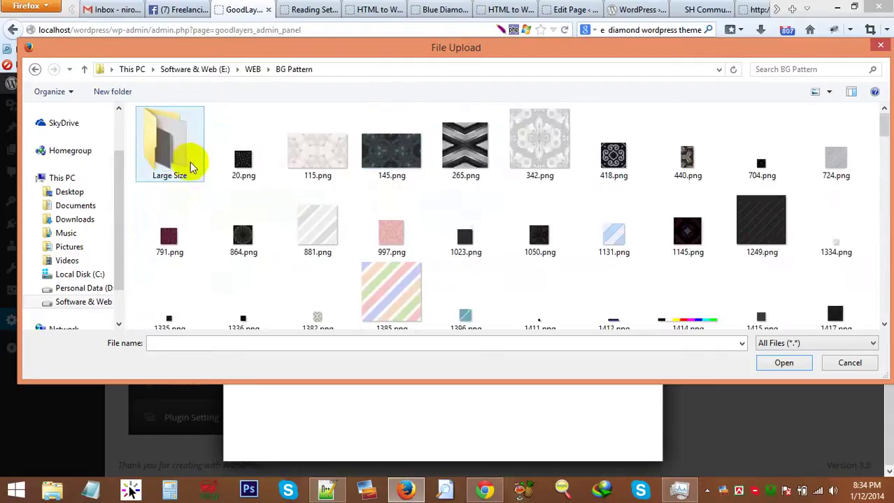
double_click(179, 147)
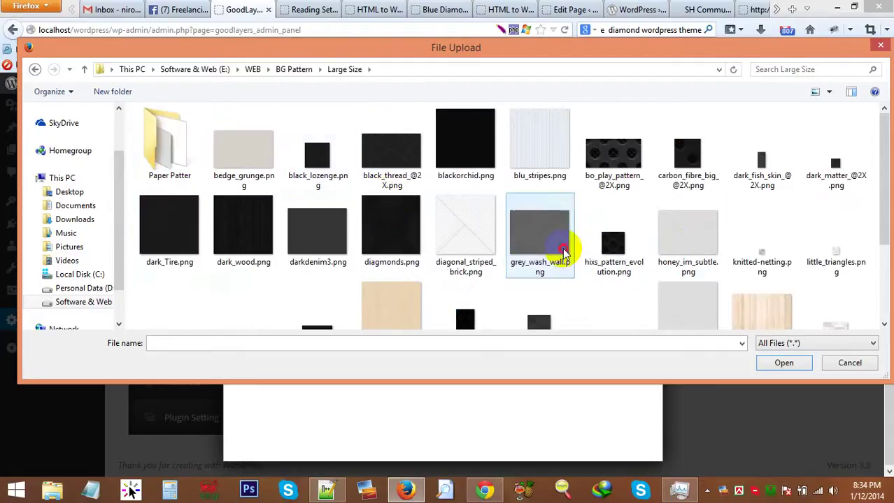
Open the Paper Patter folder and upload 9.png as the custom background image.
click(563, 246)
scroll(565, 254, down, 2)
scroll(509, 283, up, 2)
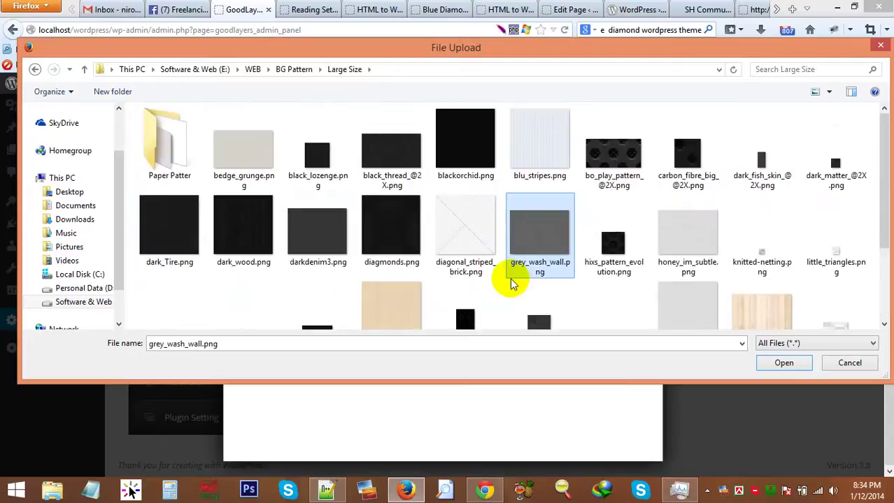
double_click(175, 137)
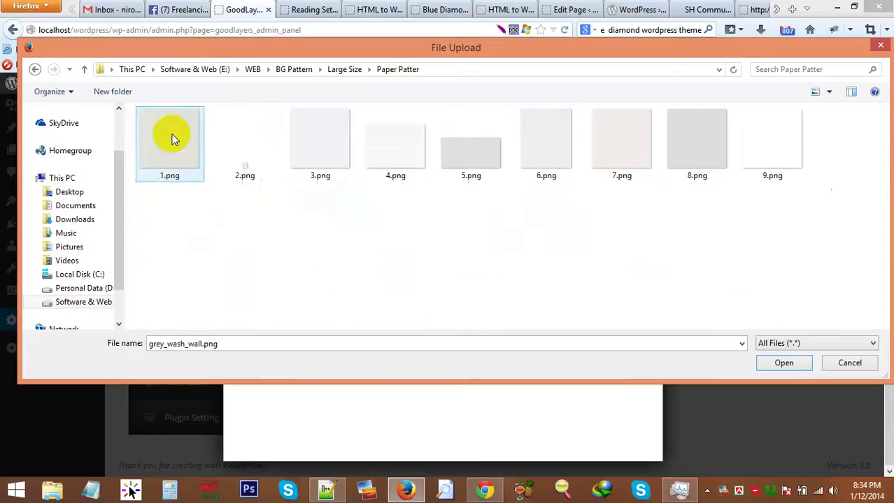
double_click(769, 155)
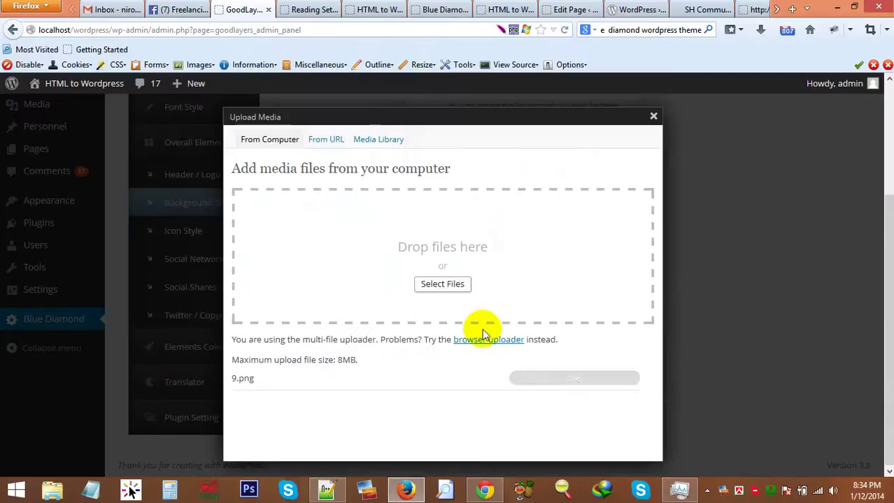
Insert the uploaded image at Full Size as the custom background and save the changes.
scroll(412, 283, down, 10)
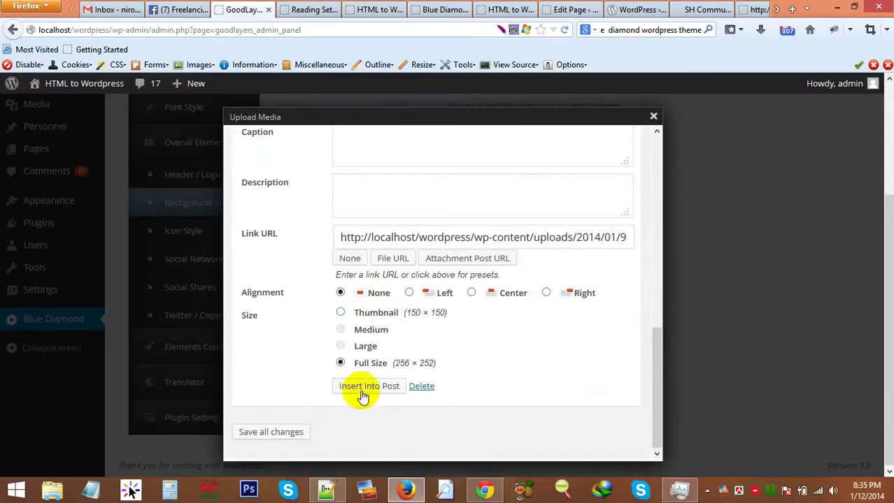
click(362, 392)
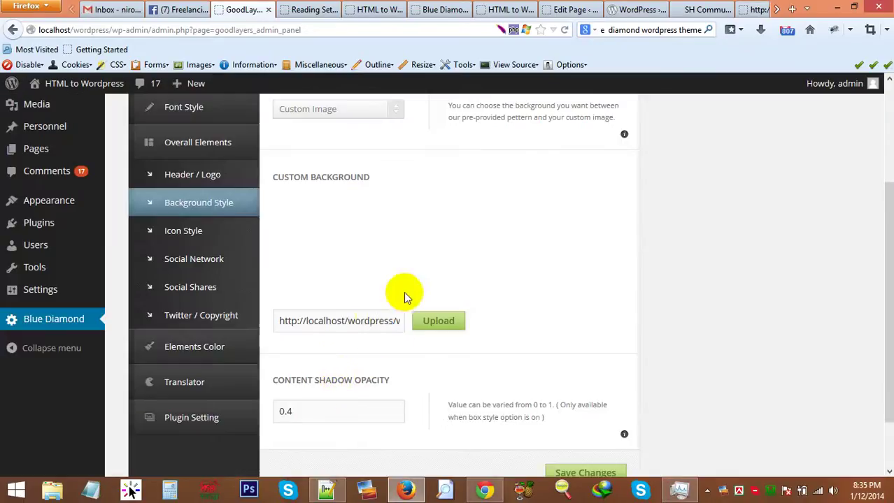
scroll(464, 319, up, 4)
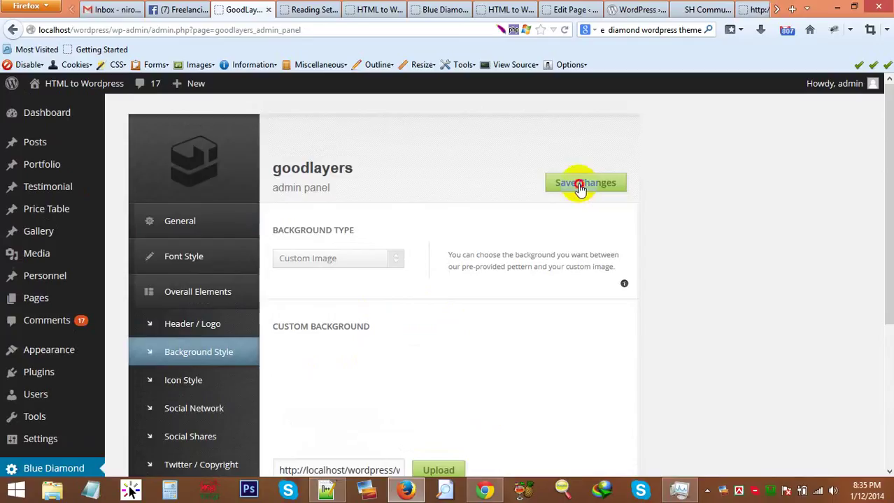
click(577, 185)
Reload the local site's home page and check the custom background along the whole page.
click(300, 11)
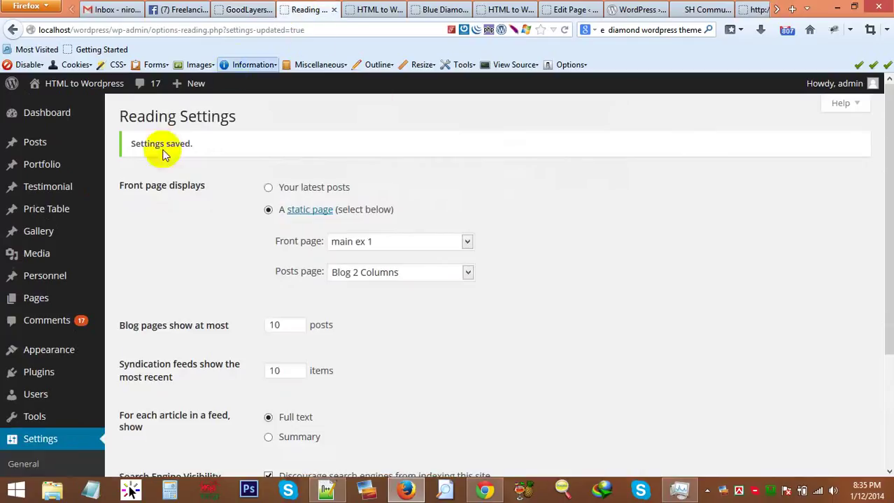
click(365, 12)
scroll(77, 162, up, 7)
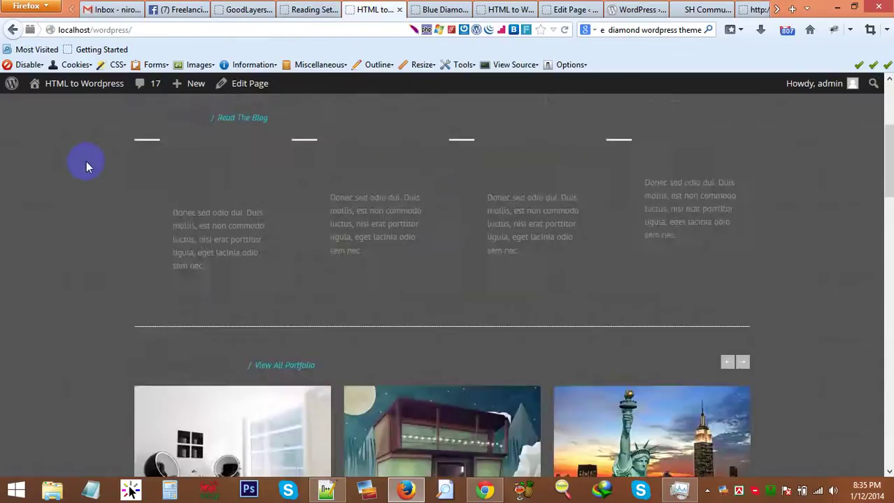
click(178, 155)
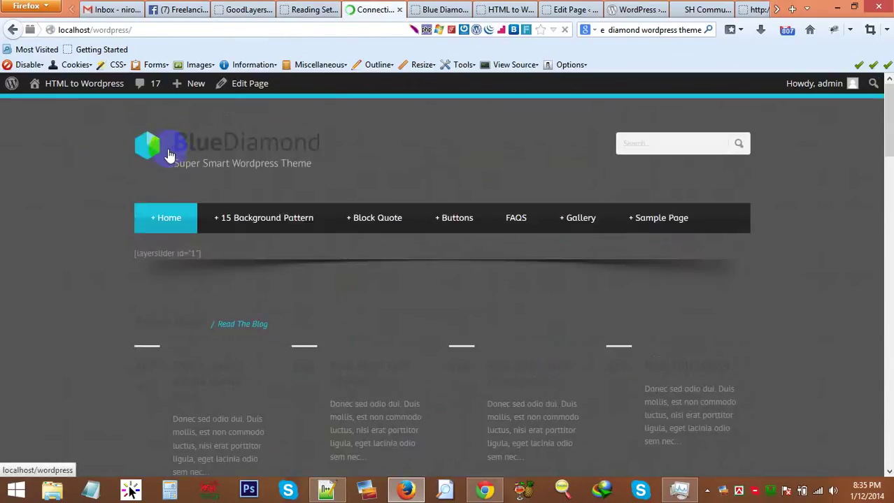
scroll(409, 215, down, 5)
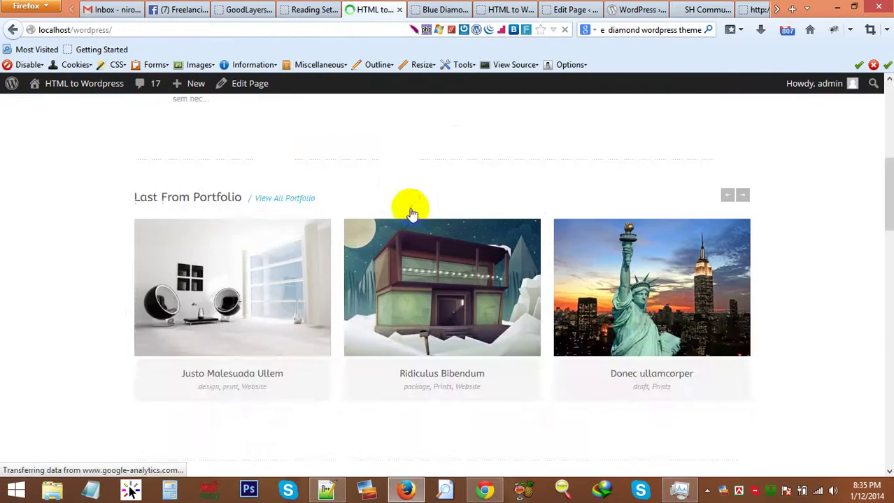
scroll(405, 207, down, 3)
scroll(405, 207, up, 10)
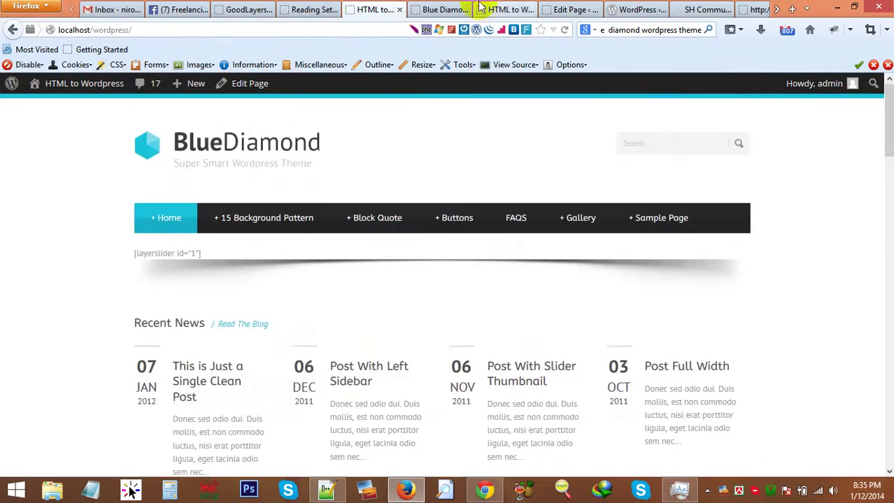
click(447, 9)
click(367, 11)
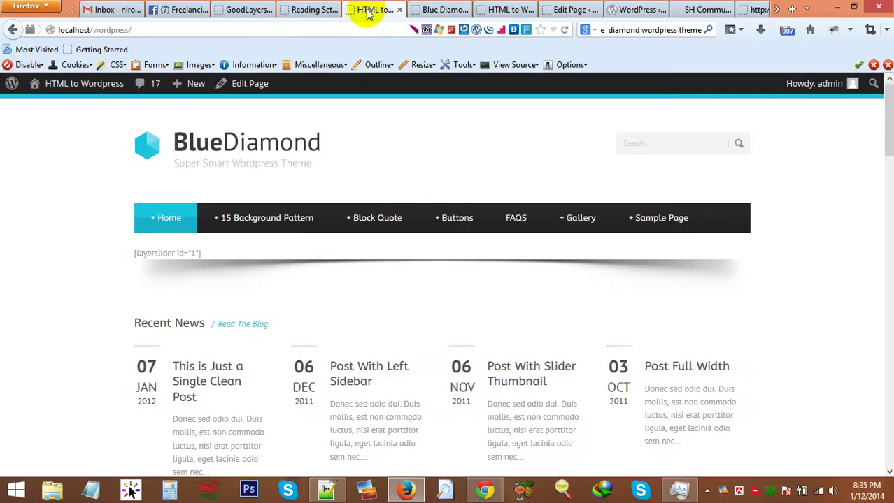
Return to the goodlayers admin panel and open the Page Style options of the General section.
click(307, 14)
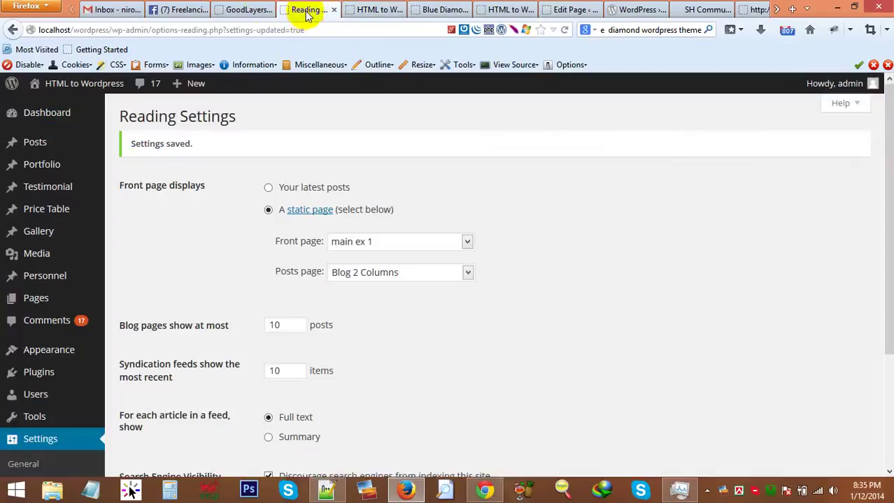
click(263, 10)
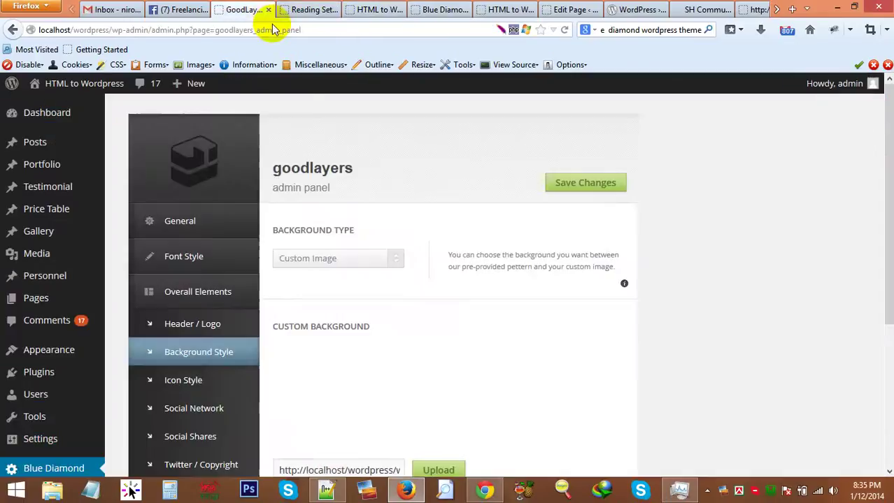
click(206, 222)
click(223, 253)
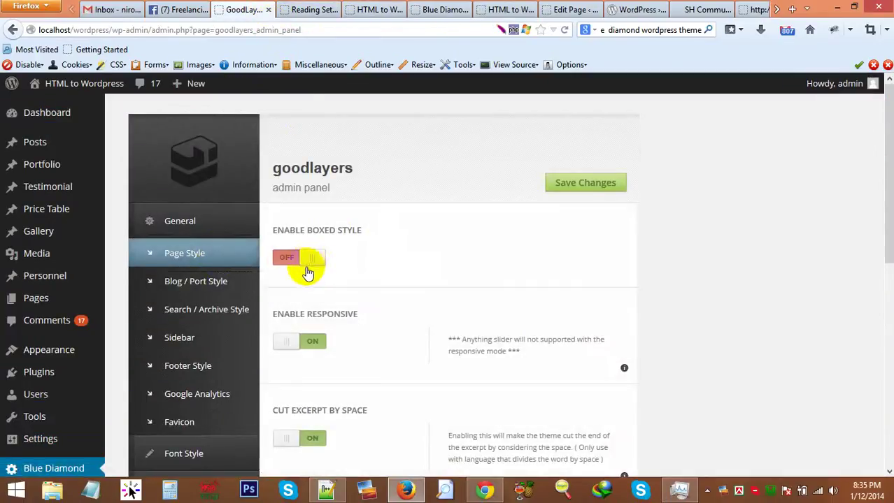
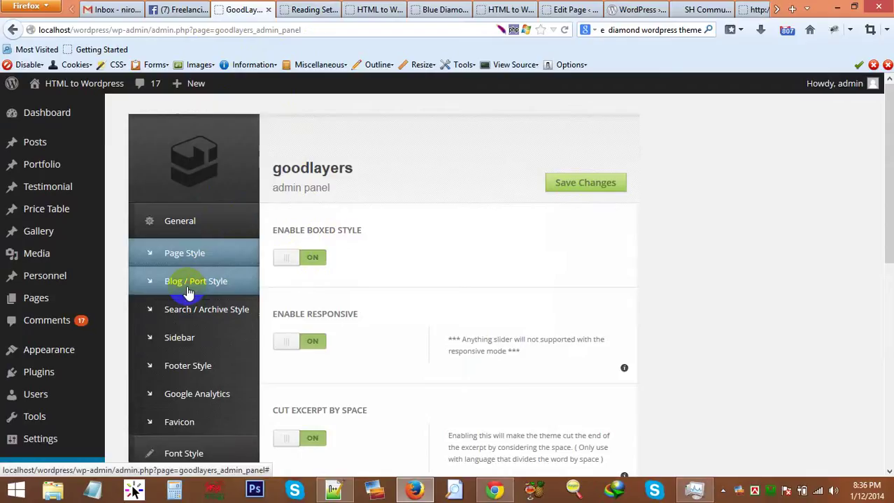
Try Enable Responsive off and on again in the Page Style options and look through the remaining settings.
click(194, 286)
click(192, 255)
scroll(260, 277, down, 2)
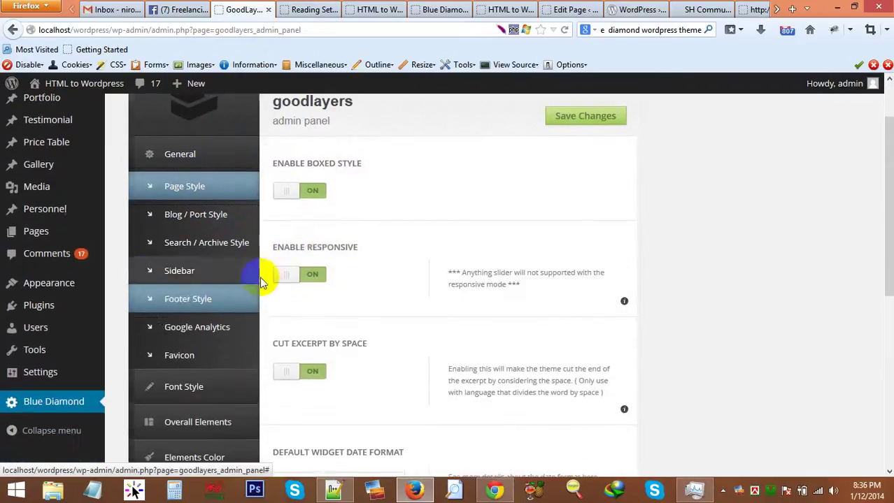
scroll(329, 300, down, 2)
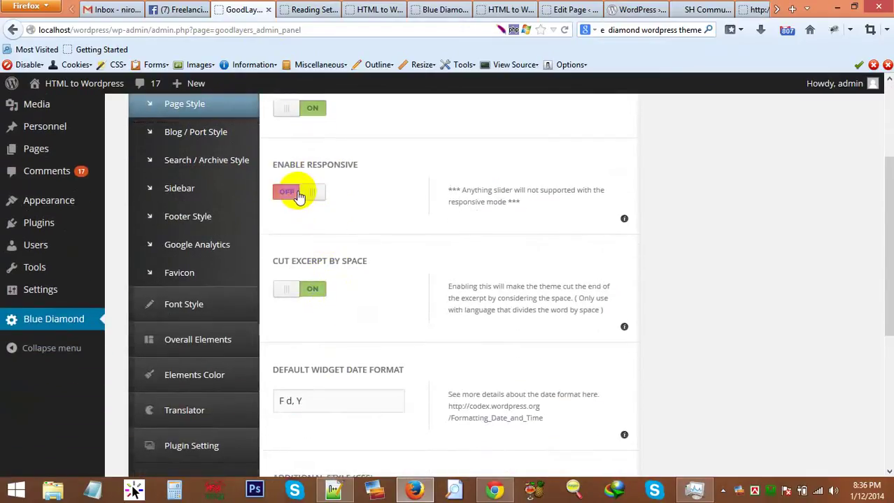
click(298, 196)
scroll(319, 304, down, 5)
scroll(323, 304, up, 8)
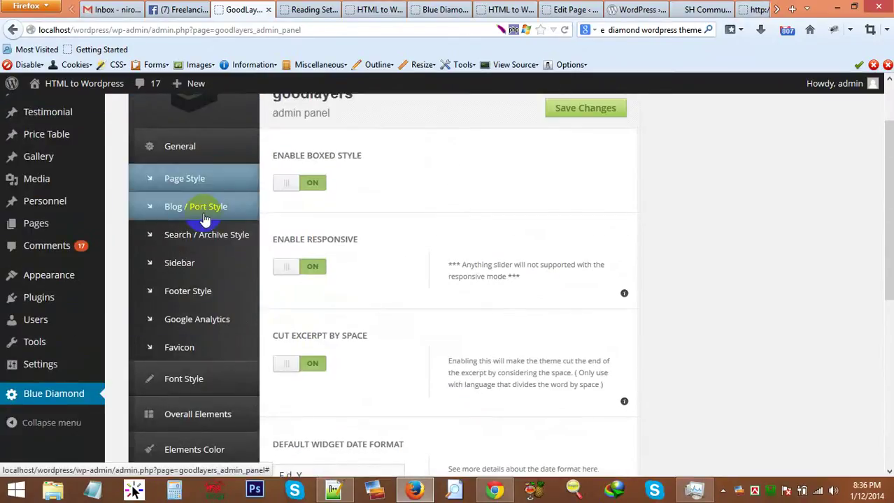
Go back to the local site's home page and examine the slider area below the menu.
click(306, 10)
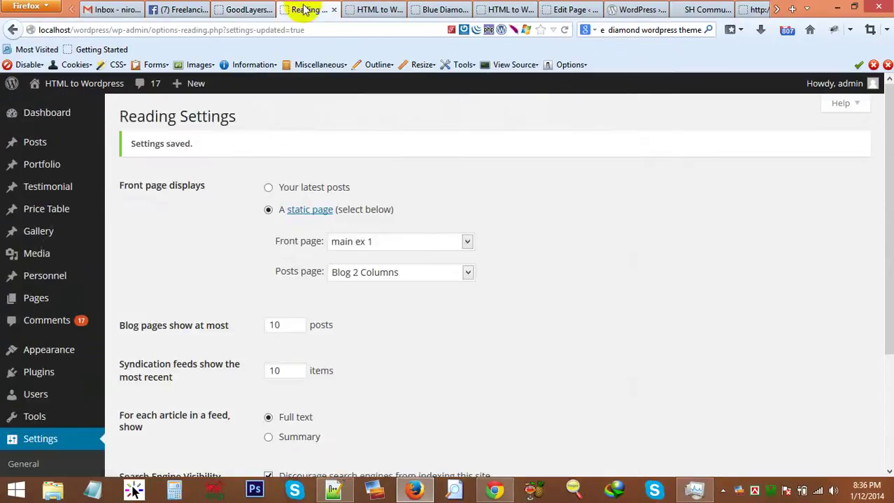
click(350, 11)
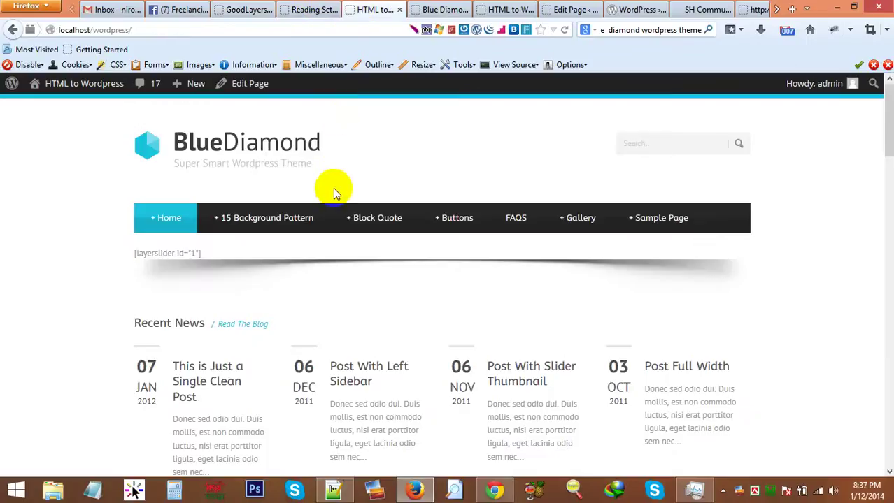
mouse_move(171, 234)
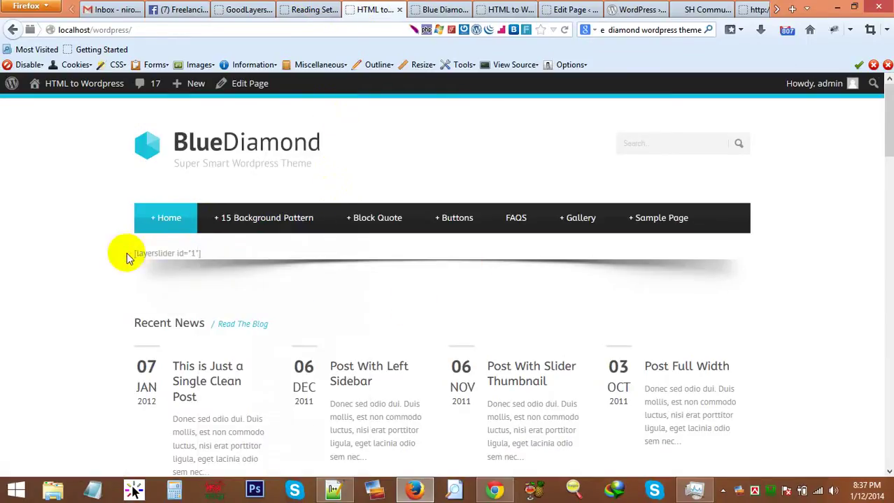
Check the installed plugins in the WordPress admin area and return to the local site's home page.
click(295, 9)
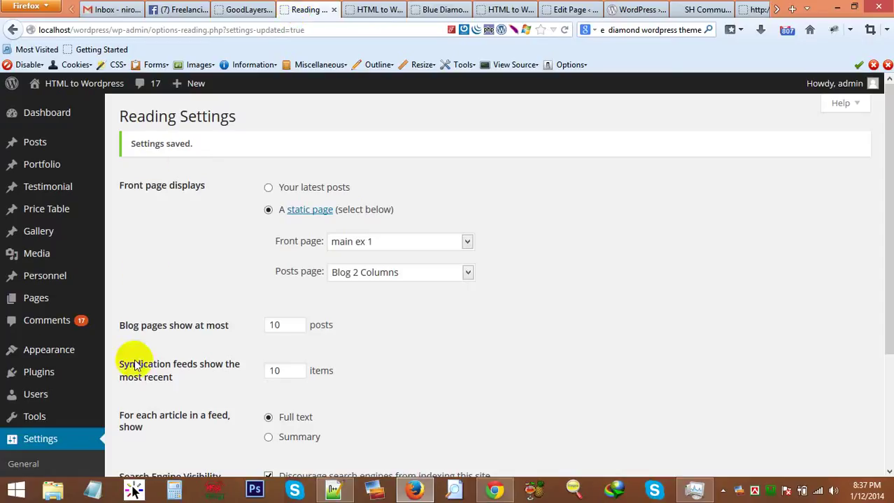
mouse_move(88, 376)
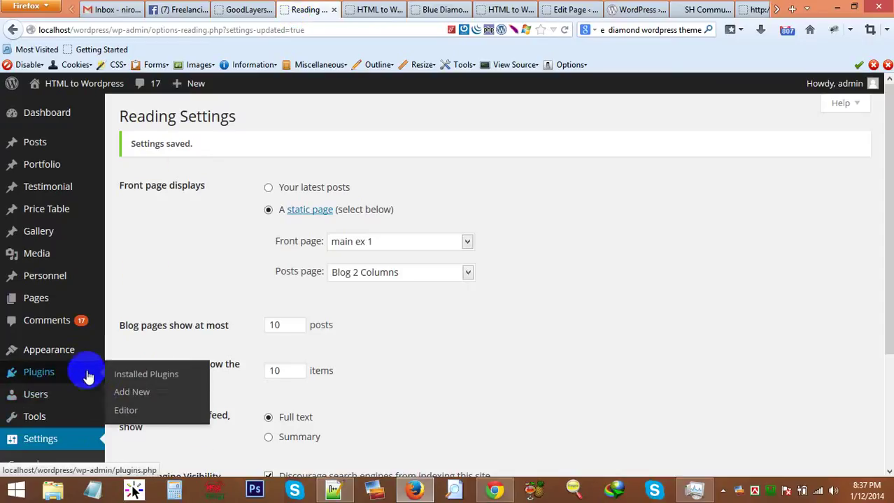
click(140, 392)
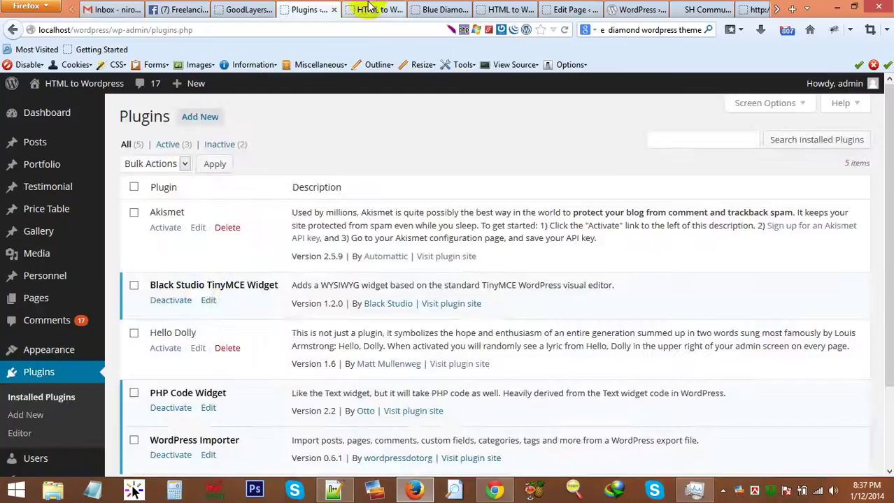
click(375, 10)
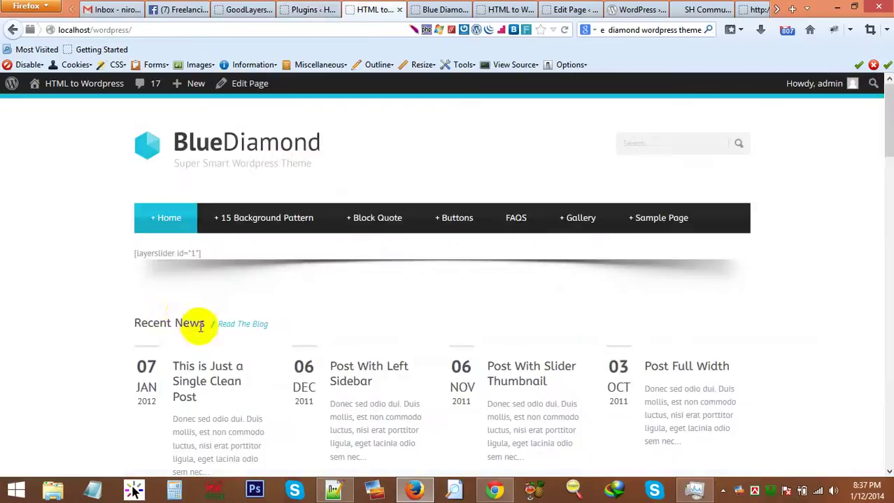
Examine the layerslider shortcode text on the local home page and go back to the installed plugins list.
drag(204, 259, 149, 250)
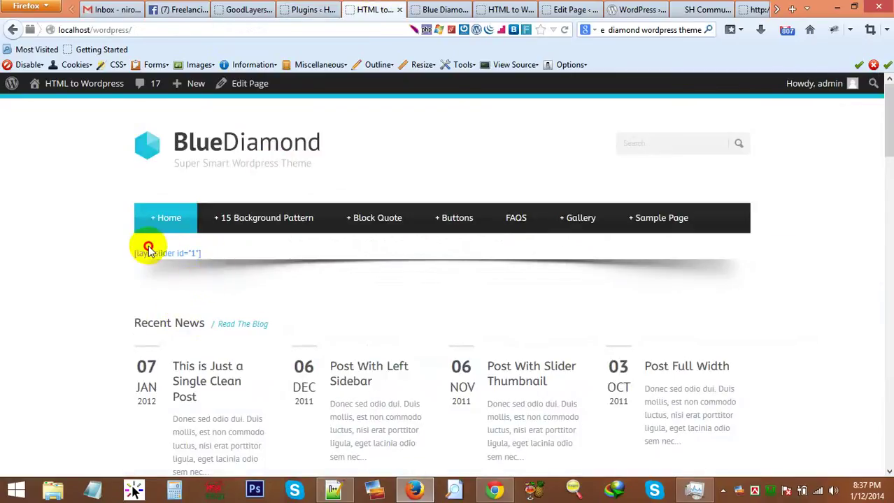
click(301, 10)
scroll(260, 259, down, 2)
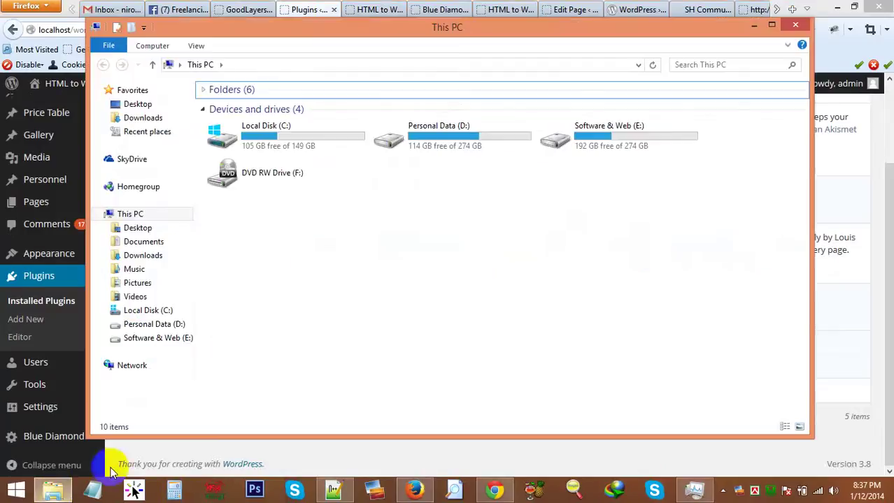
In File Explorer, find LayerSlider.zip under Live Class, Premium Theme Customization, Theme File & Demo Content, Layer Slider, LayerSlider on drive E:.
double_click(553, 142)
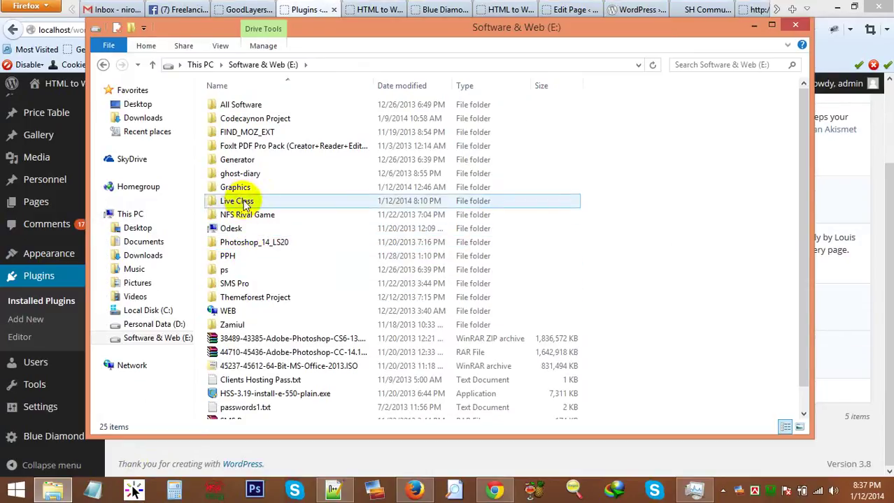
double_click(241, 202)
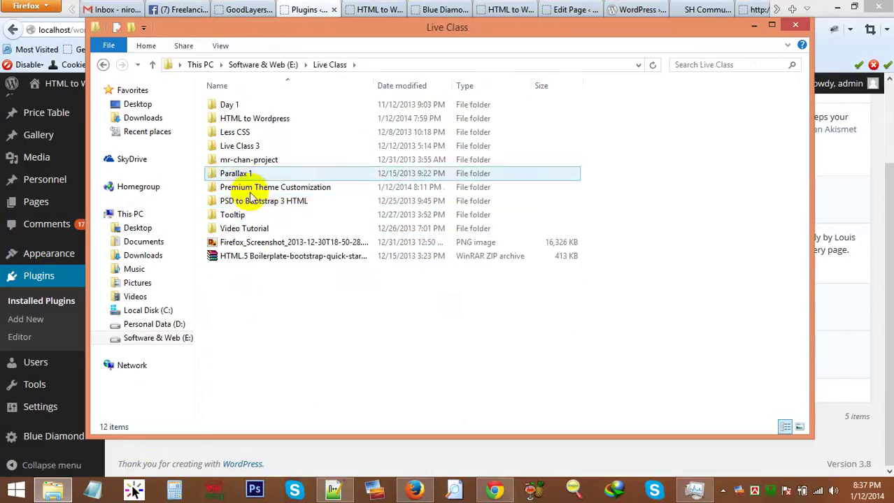
double_click(273, 187)
double_click(259, 110)
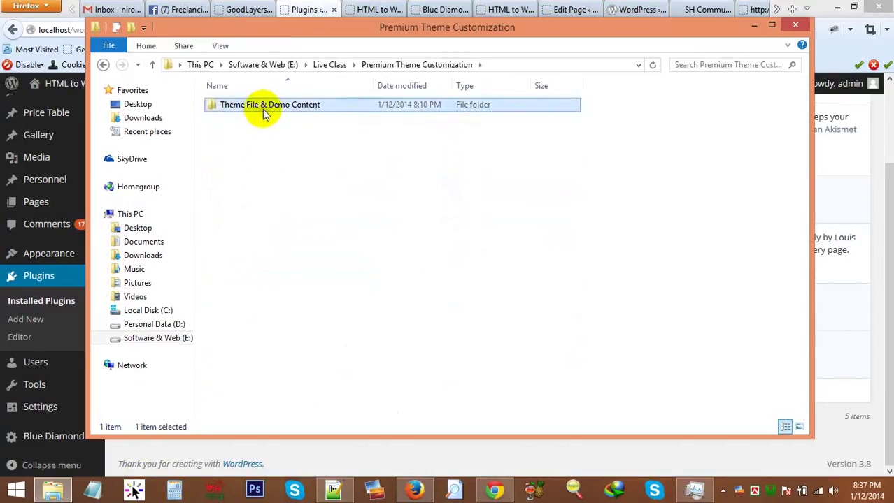
double_click(245, 148)
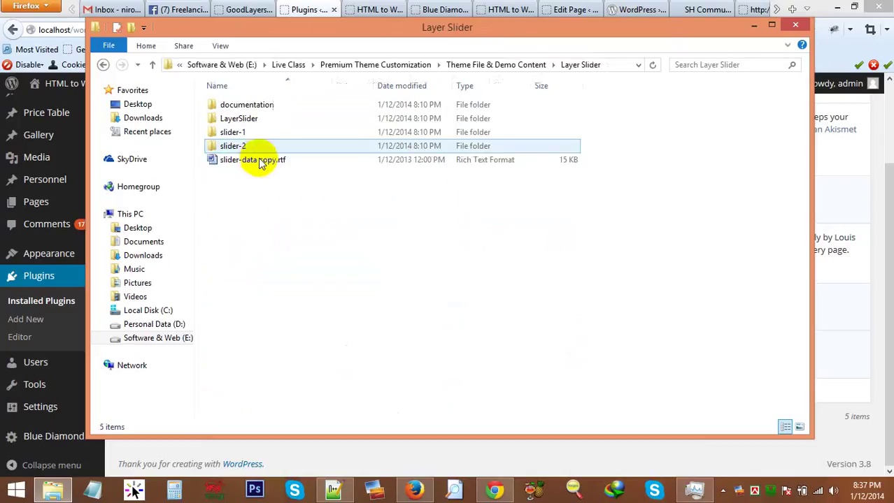
double_click(257, 109)
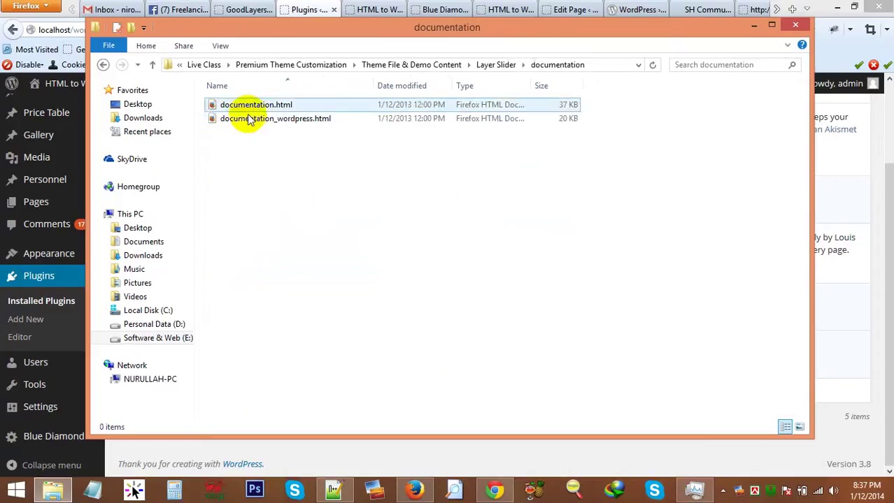
click(151, 64)
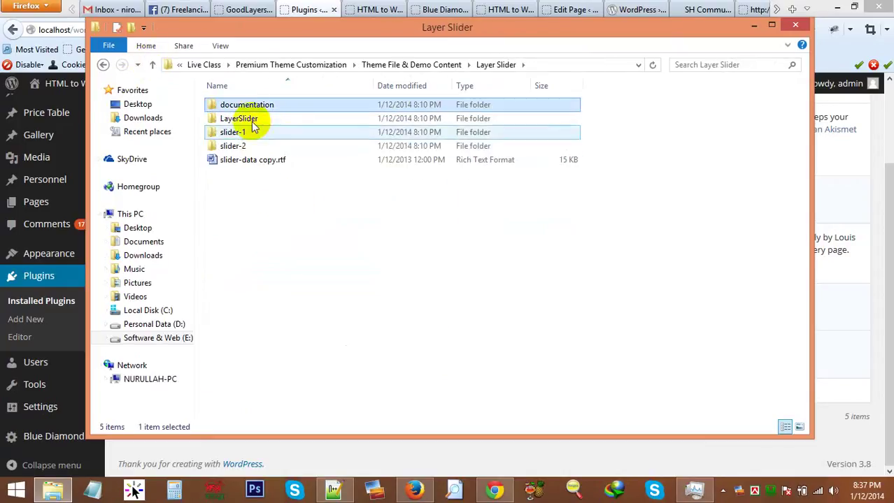
double_click(249, 121)
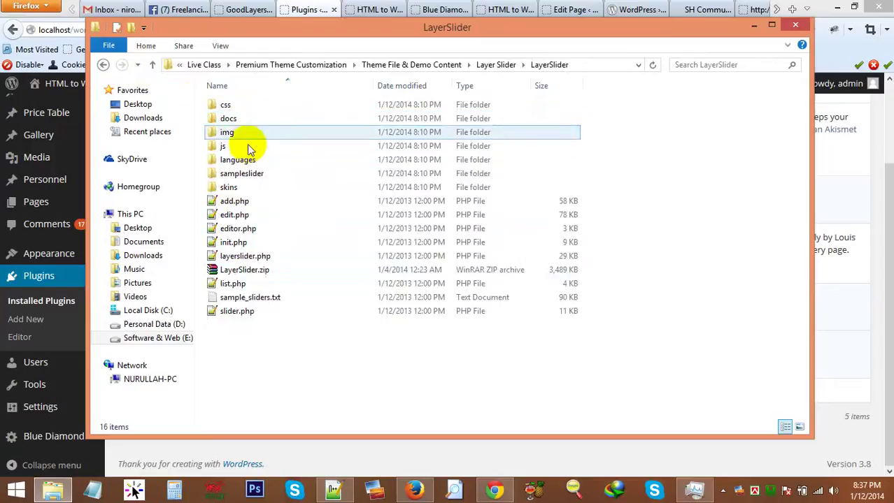
click(258, 272)
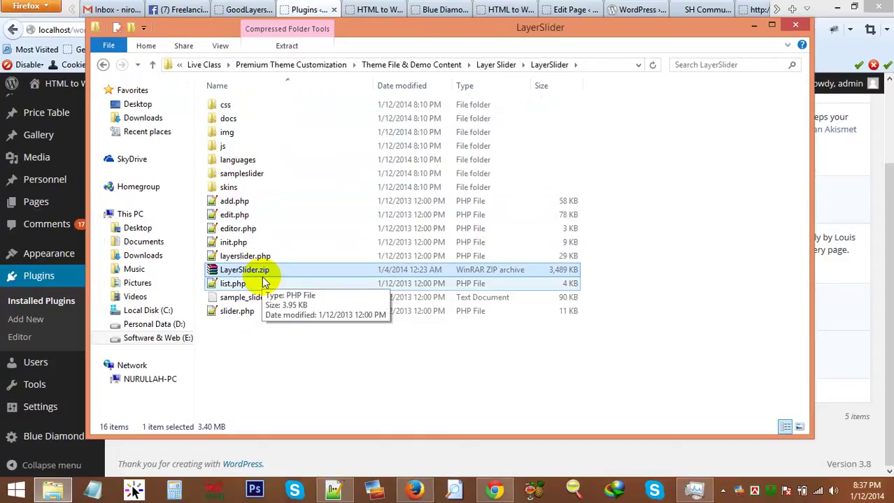
Return to Firefox and open the form for installing a new plugin from an uploaded .zip file.
click(415, 490)
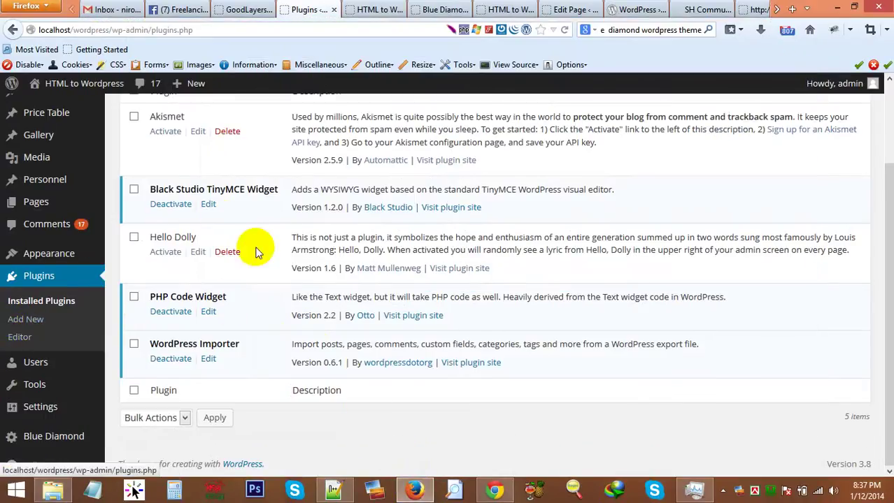
scroll(225, 249, up, 3)
click(209, 119)
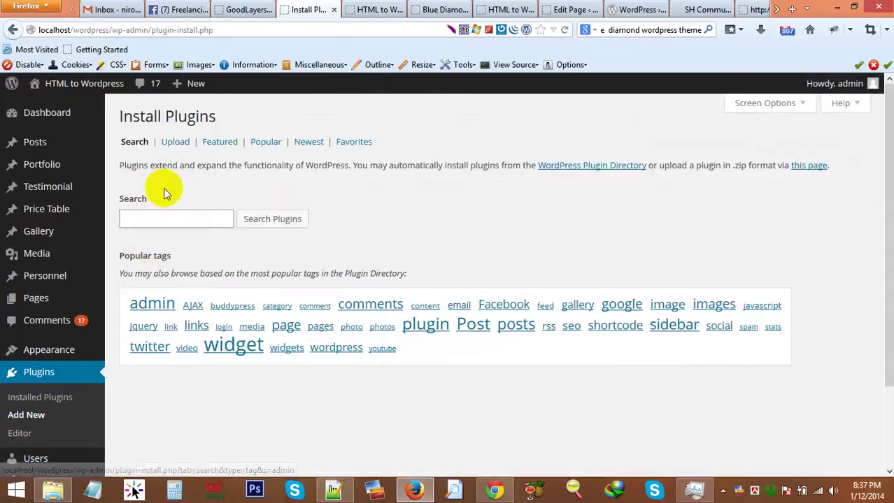
click(175, 142)
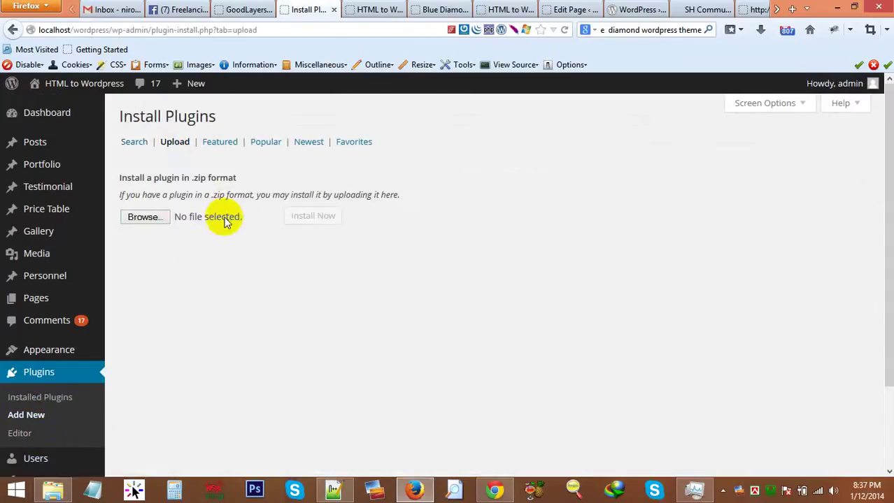
Choose LayerSlider.zip from the theme's LayerSlider folder on the Software & Web (E:) drive as the plugin file.
click(150, 218)
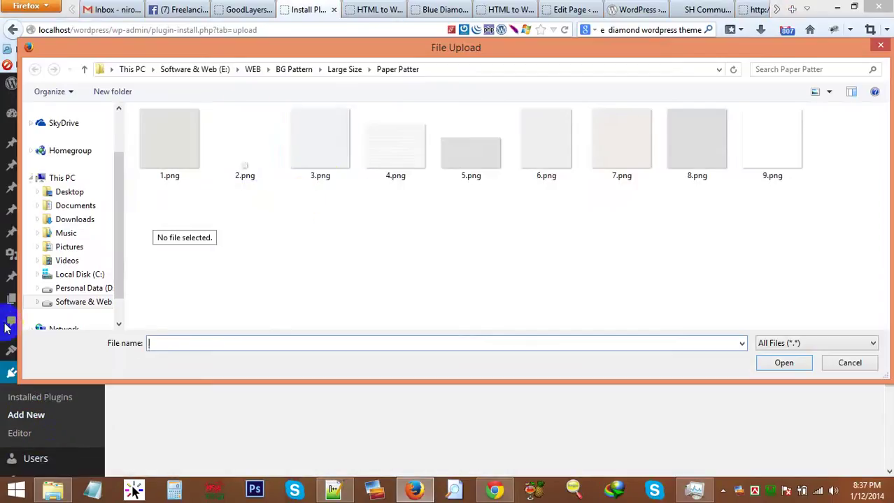
click(84, 302)
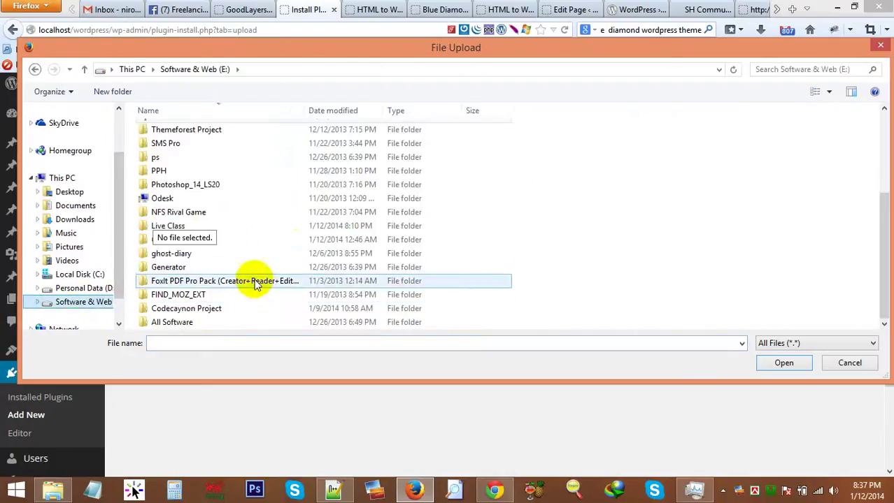
double_click(218, 226)
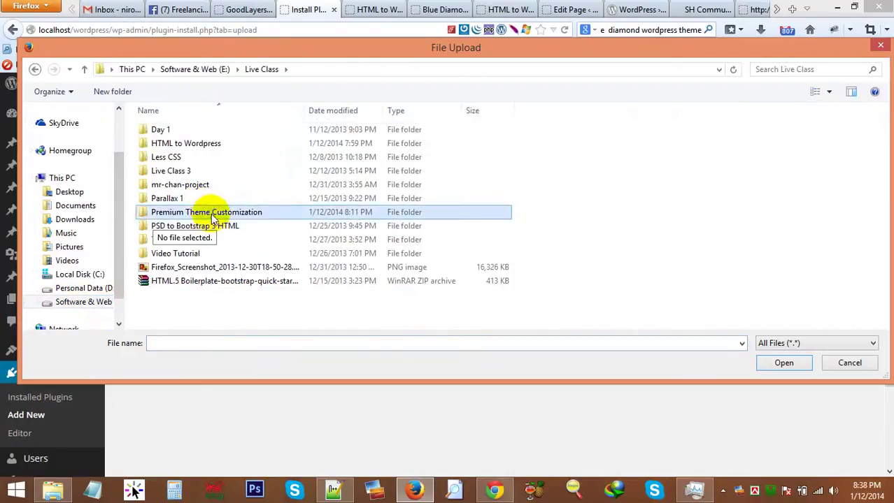
double_click(209, 212)
double_click(215, 133)
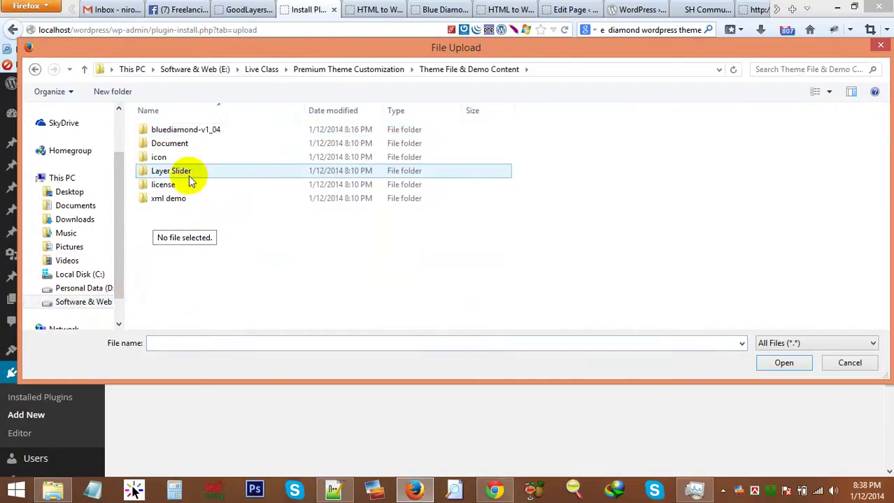
double_click(188, 174)
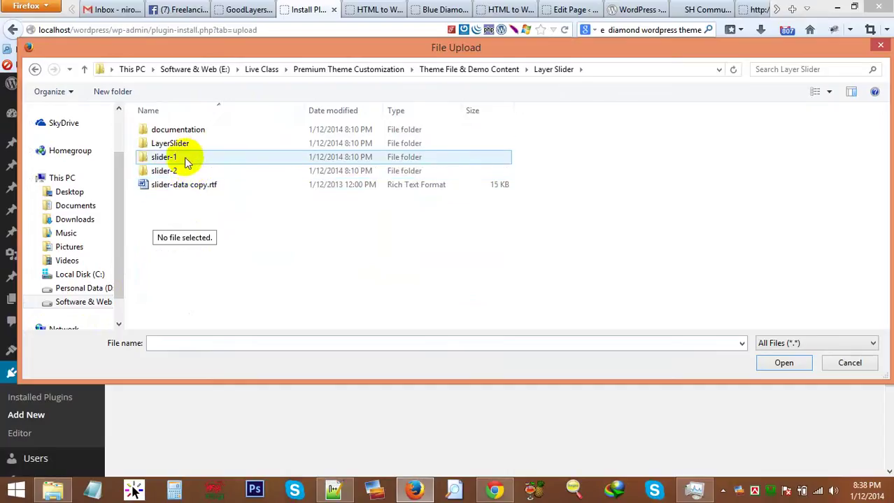
double_click(185, 142)
double_click(175, 295)
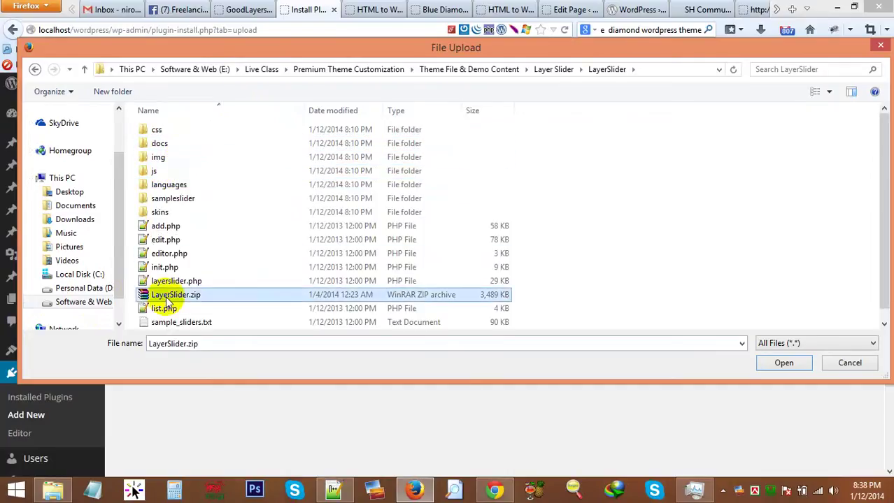
Install the uploaded LayerSlider plugin, activate it and check it in the plugins list.
click(323, 216)
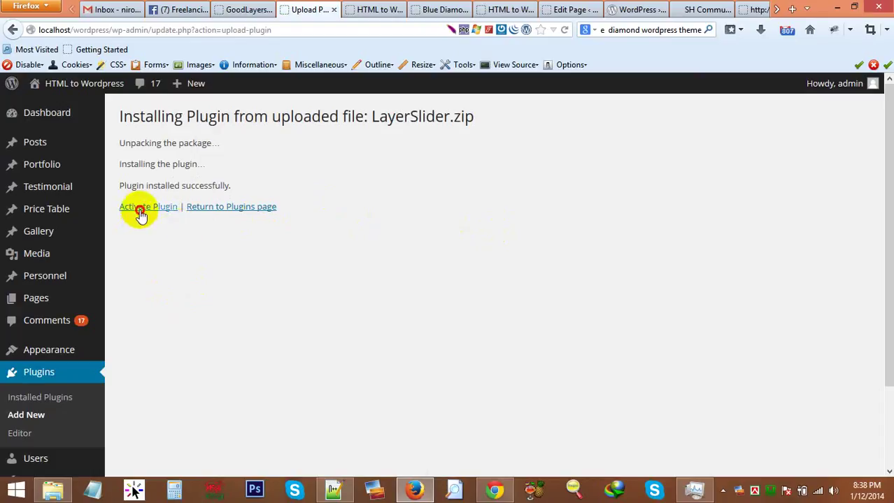
click(140, 212)
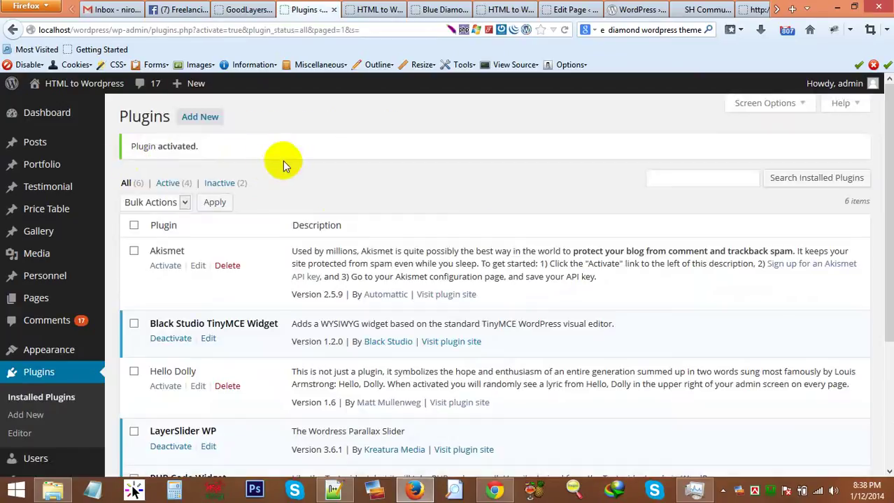
scroll(281, 162, down, 3)
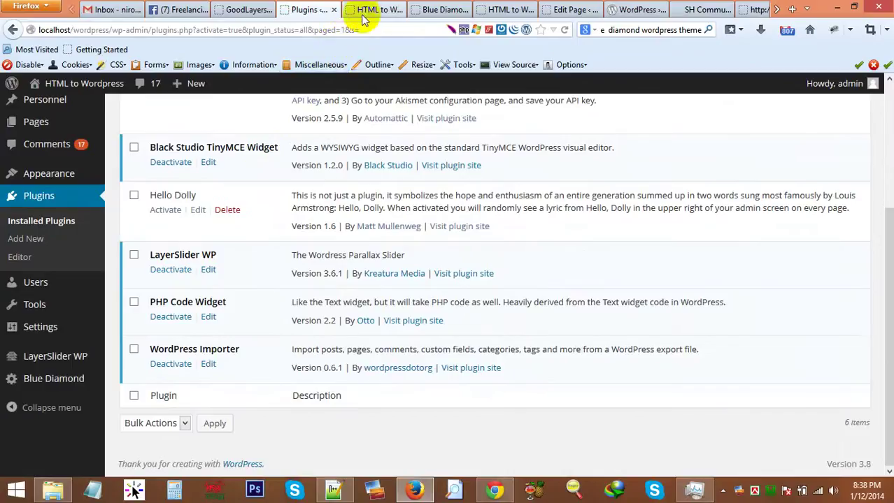
Reload the local site's home page and examine the text in the slider area below the menu.
click(365, 11)
click(204, 153)
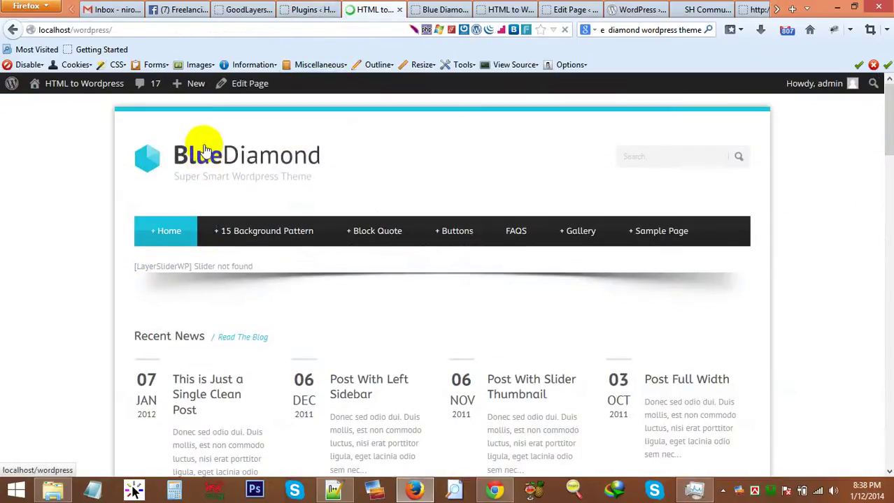
drag(179, 273, 253, 266)
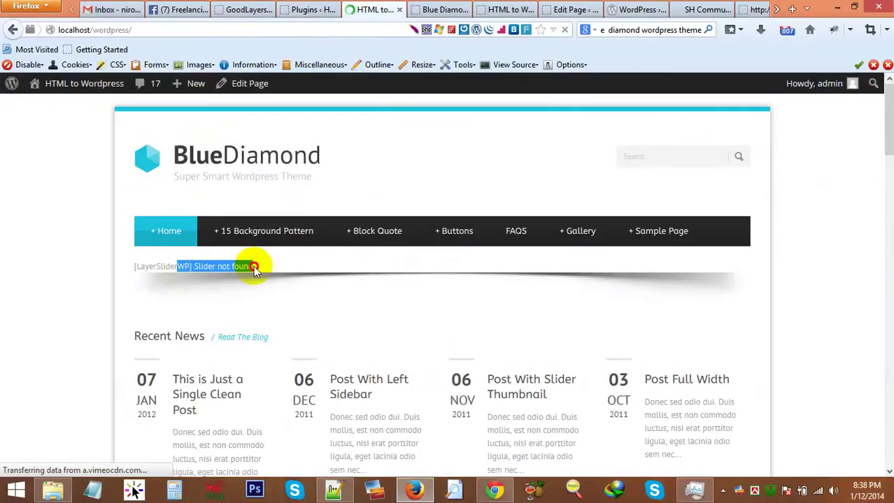
click(266, 267)
double_click(149, 272)
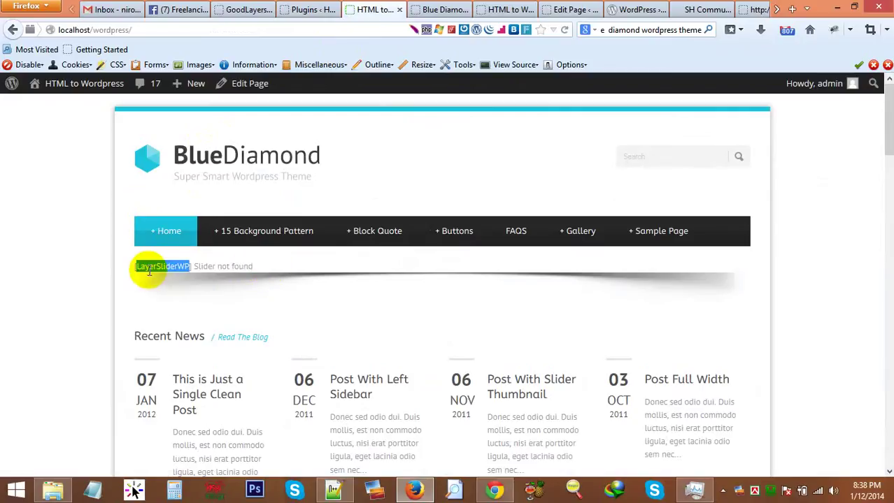
drag(218, 266, 253, 266)
Move the SH Community tab beside the local site's tab and examine that site's home page slider as an example.
click(308, 9)
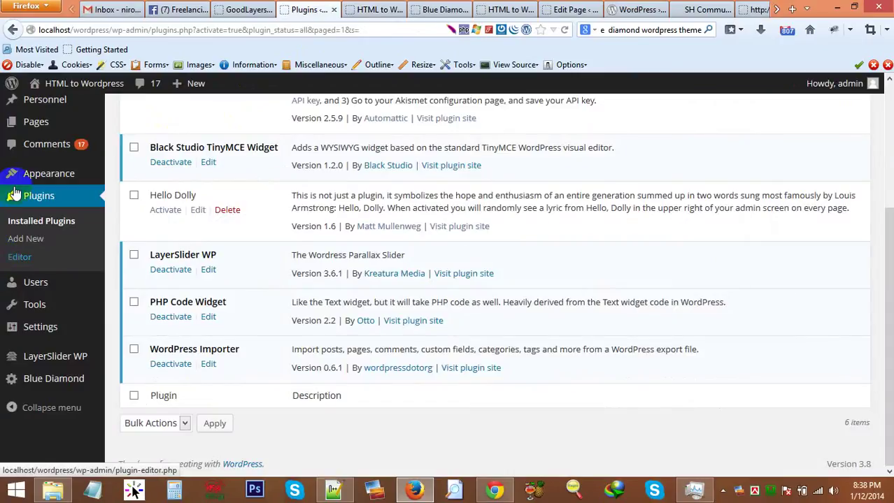
click(437, 10)
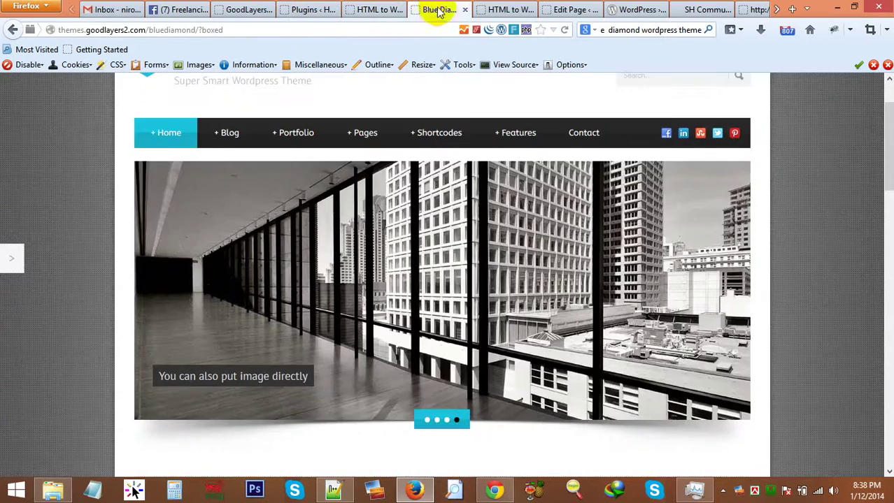
click(489, 10)
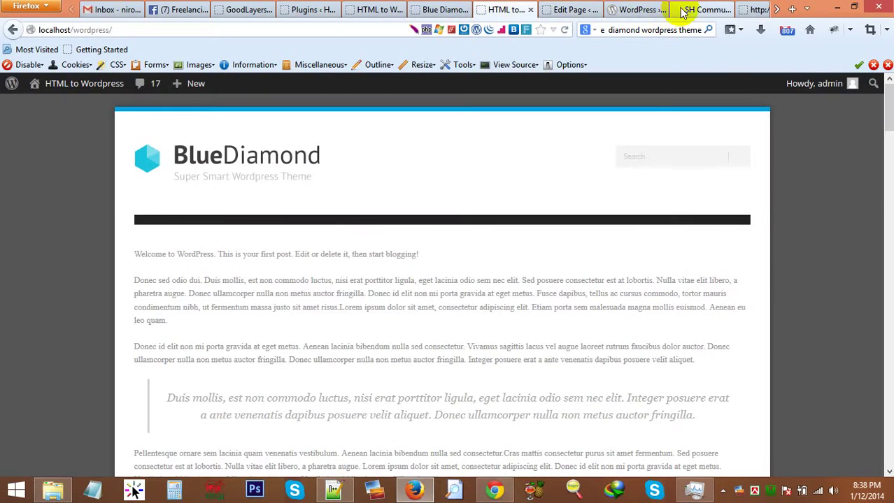
drag(703, 10, 428, 12)
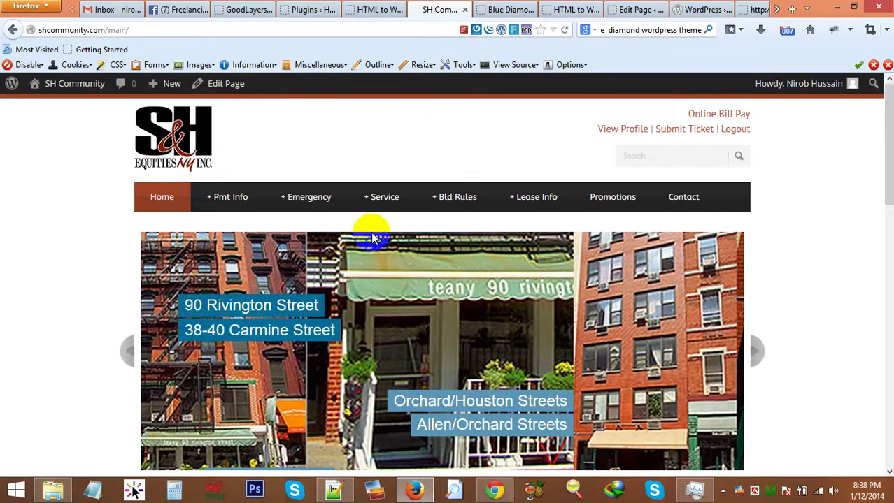
scroll(370, 236, down, 5)
scroll(370, 235, up, 4)
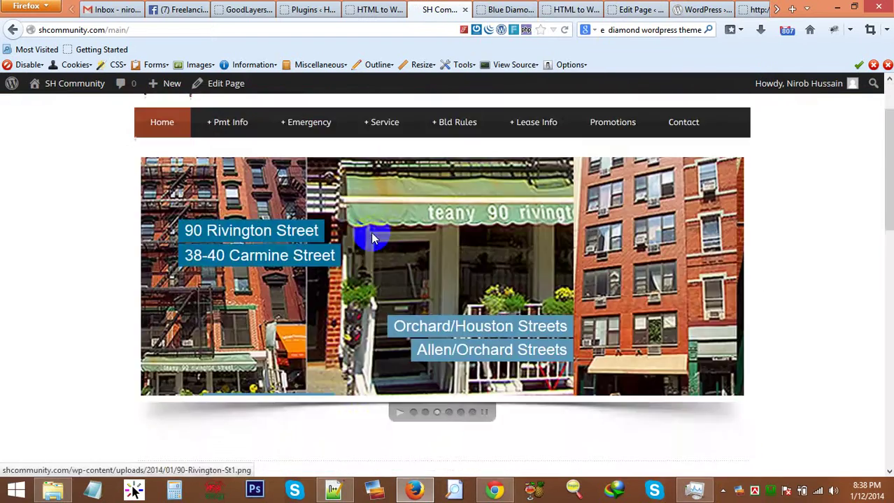
click(758, 280)
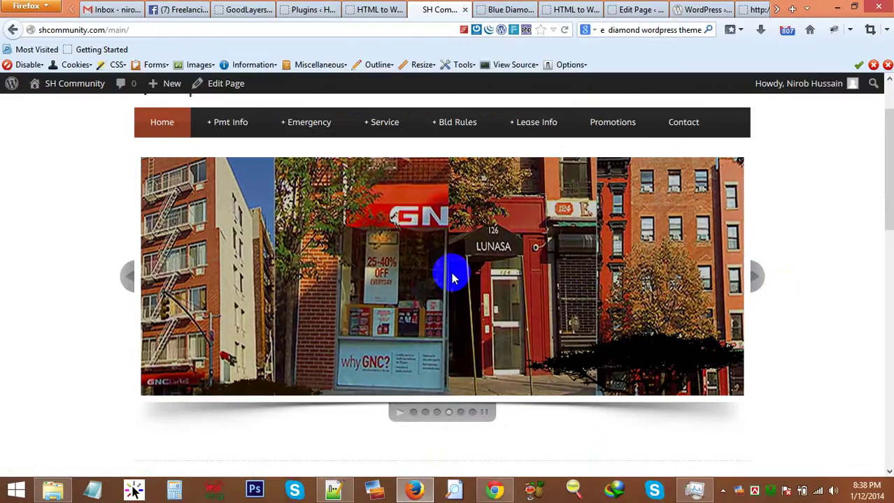
Open the LayerSlider WP page in the local WordPress admin area and dismiss the documentation notice over the import field.
click(364, 12)
click(314, 10)
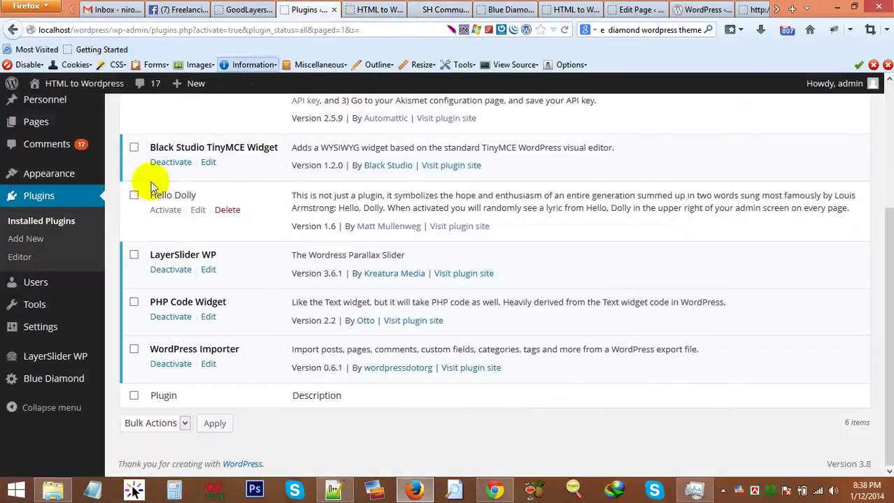
mouse_move(10, 356)
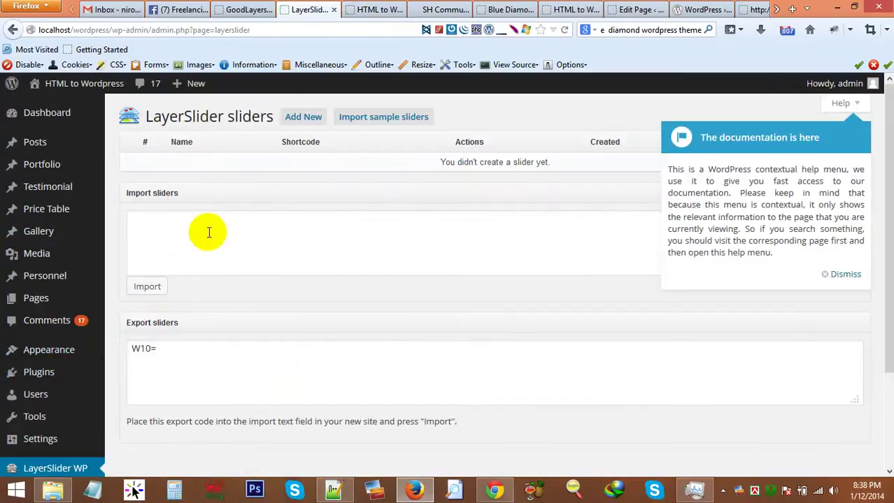
click(208, 232)
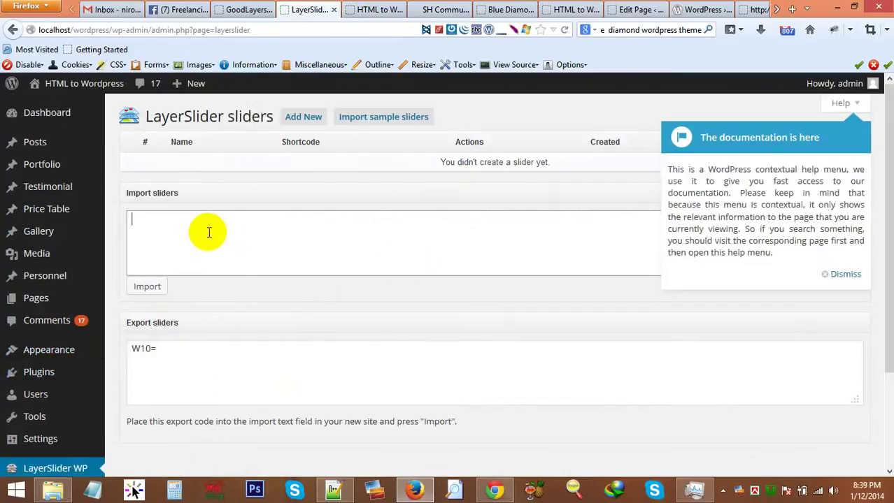
click(841, 275)
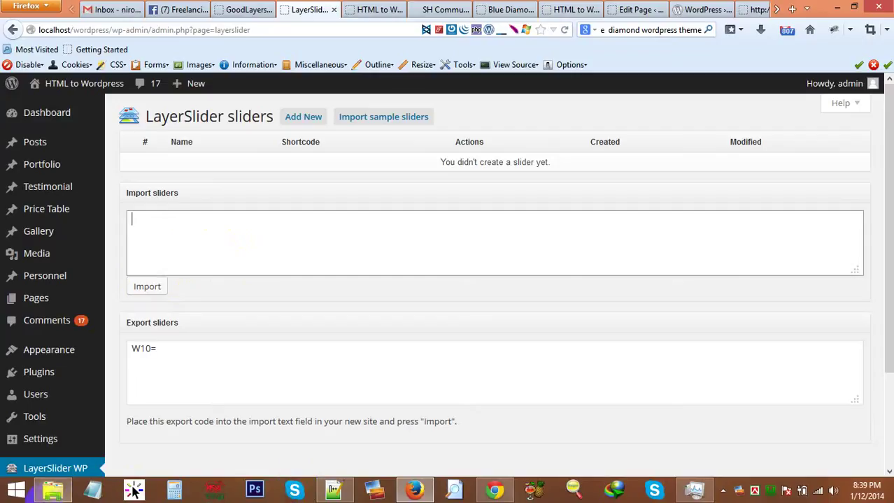
Open slider-data copy.rtf from the Layer Slider folder of the theme files in Notepad++.
click(53, 490)
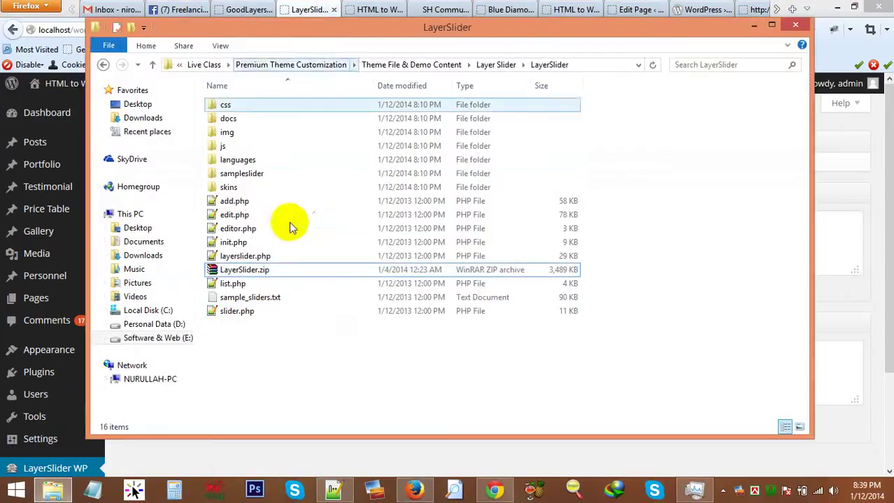
click(495, 65)
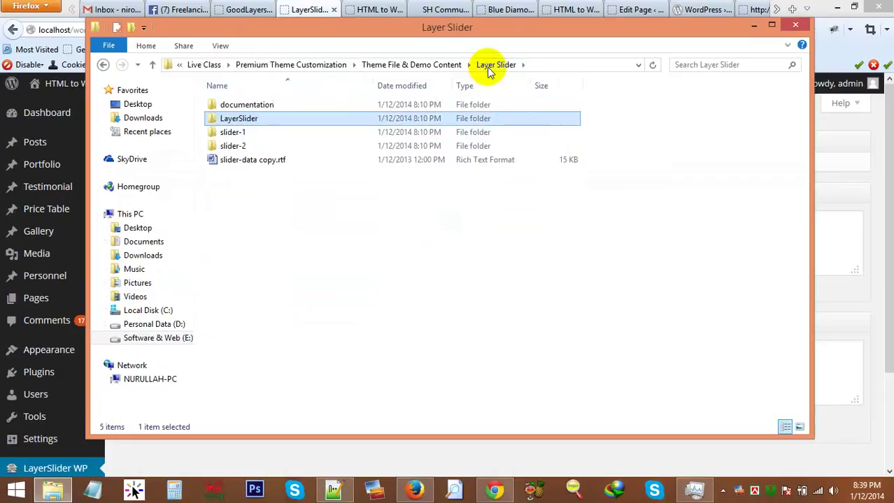
click(333, 161)
right_click(333, 160)
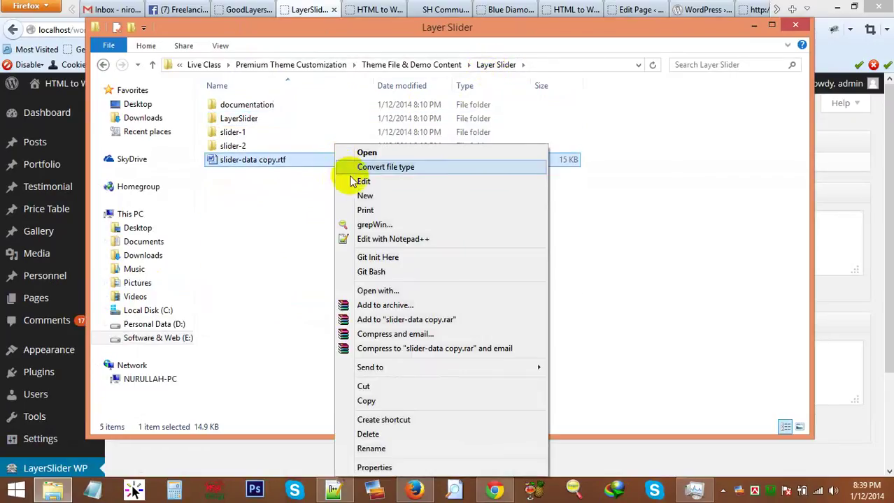
click(381, 241)
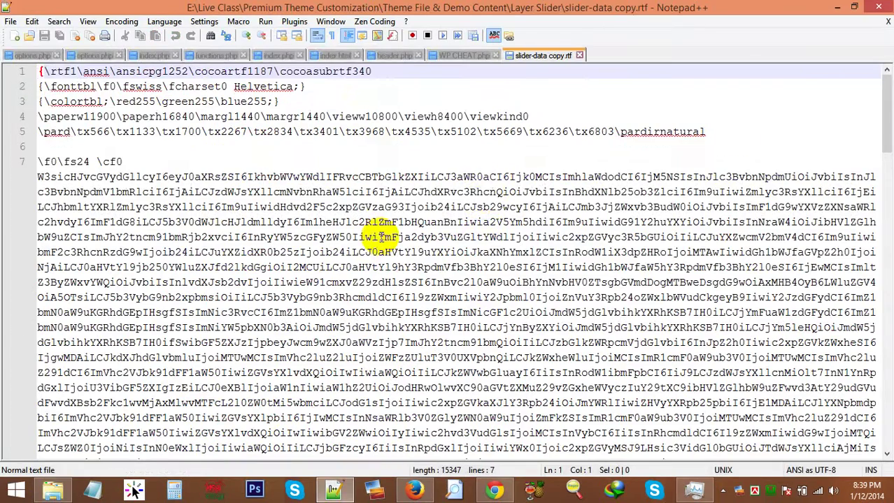
Look through the slider data code and copy the entire content of slider-data copy.rtf.
scroll(482, 178, down, 5)
scroll(473, 183, up, 4)
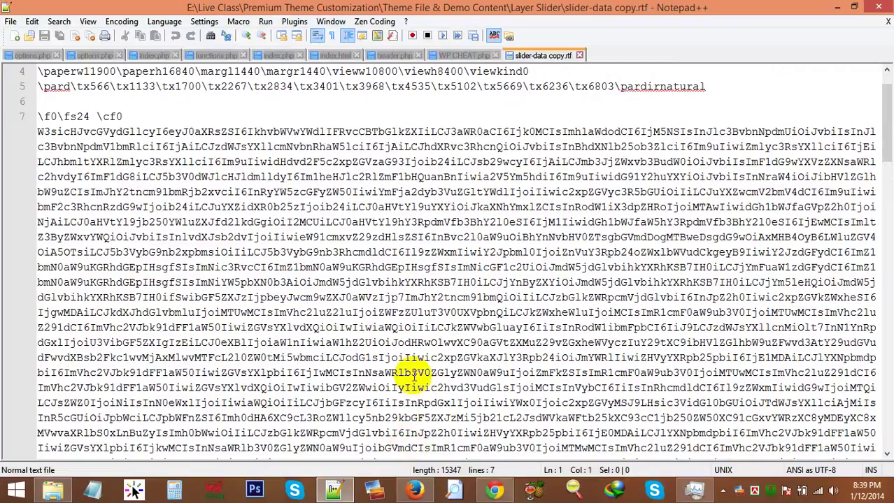
scroll(402, 357, up, 1)
click(272, 264)
key(ctrl+a)
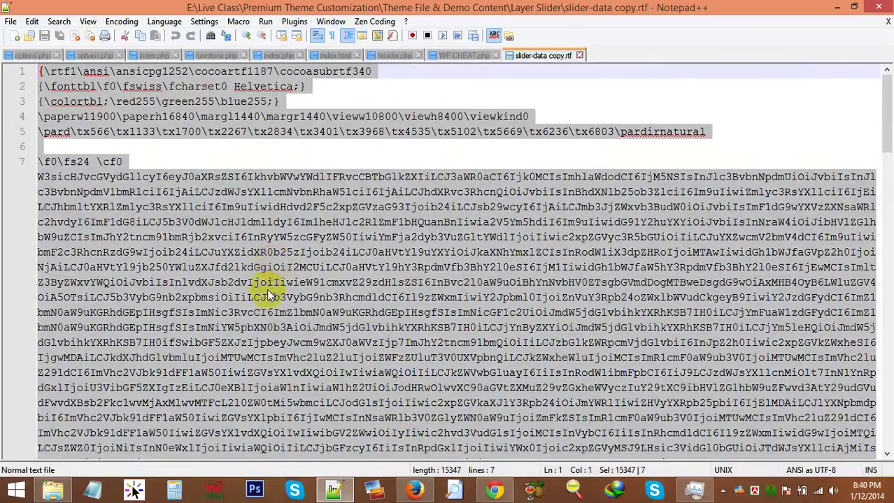
Switch to Firefox, try to import the copied slider data into LayerSlider and reload the list of all sliders.
click(415, 489)
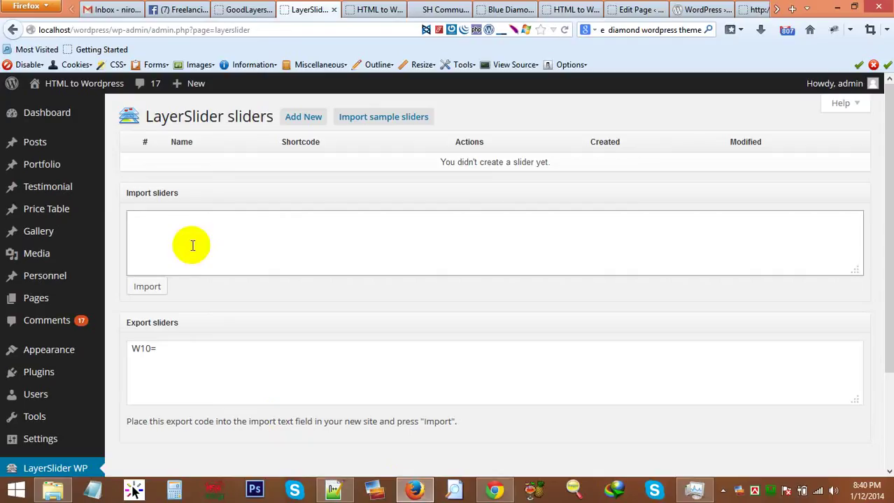
key(ctrl+v)
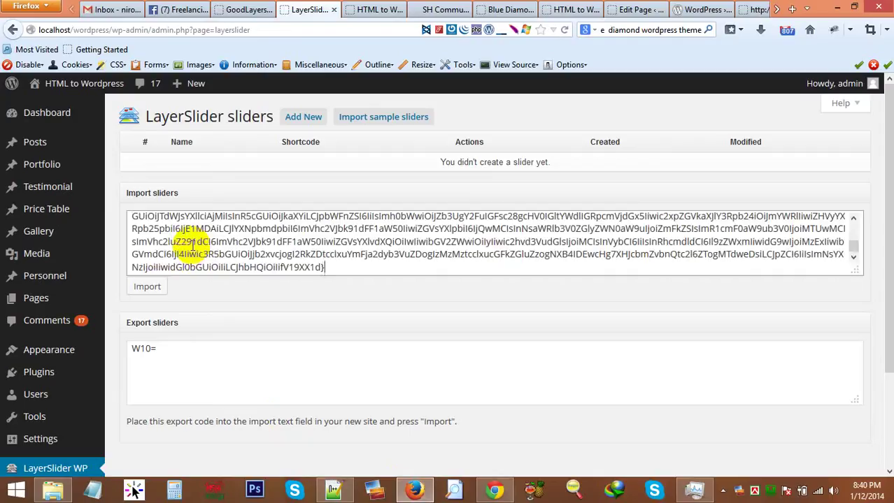
click(148, 287)
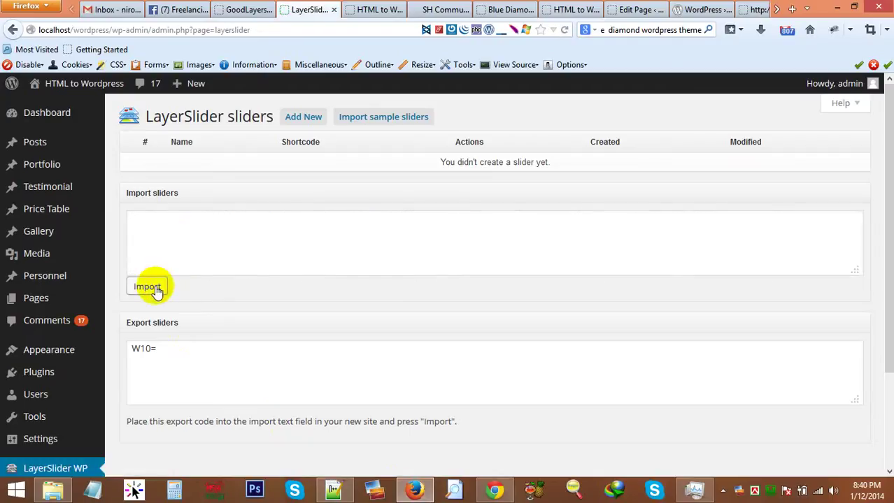
scroll(71, 397, down, 3)
scroll(71, 398, down, 1)
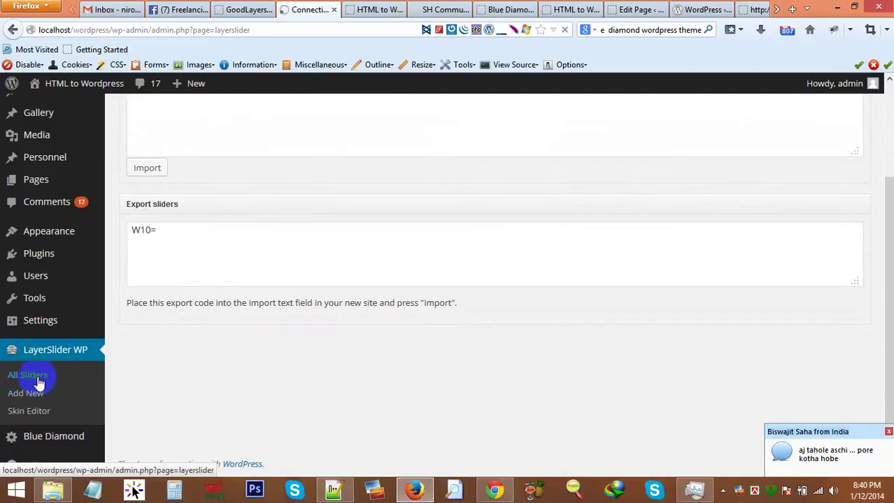
click(39, 383)
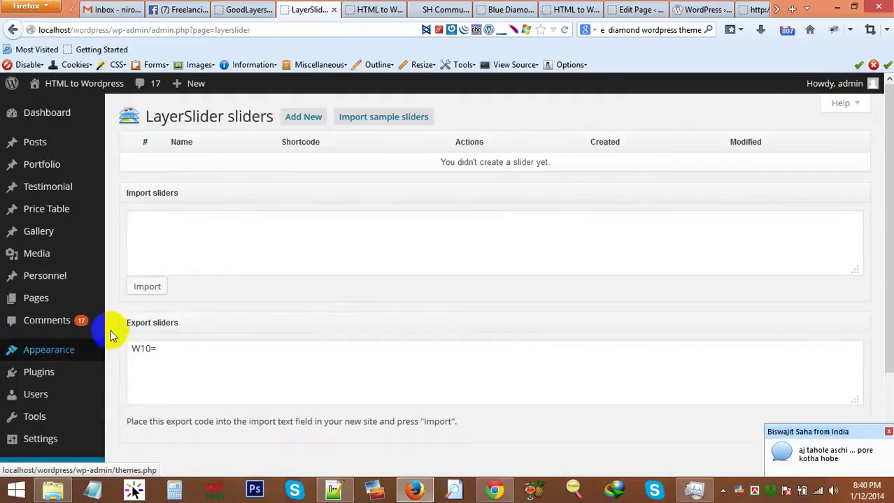
Import LayerSlider's sample sliders and check the slider on the local site's home page.
click(371, 119)
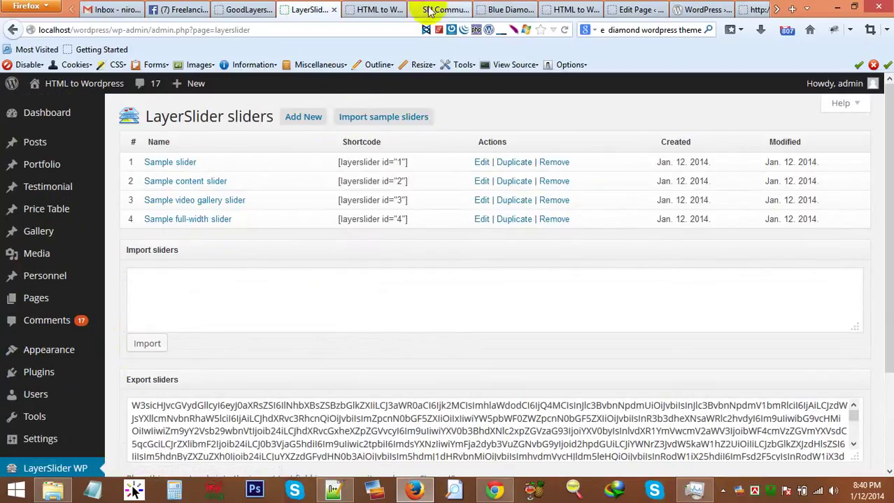
click(367, 10)
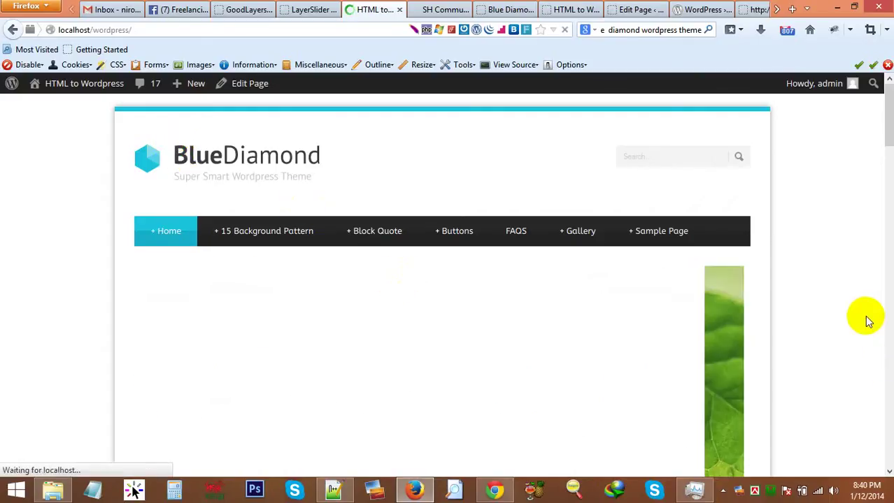
scroll(867, 322, down, 3)
scroll(864, 318, down, 1)
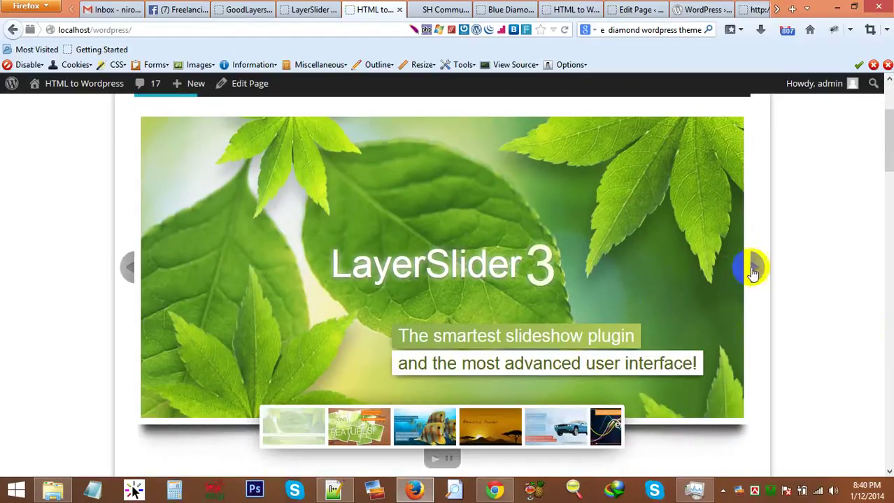
Open the Sample slider for editing and examine the preview and options of Layer #1.
click(310, 9)
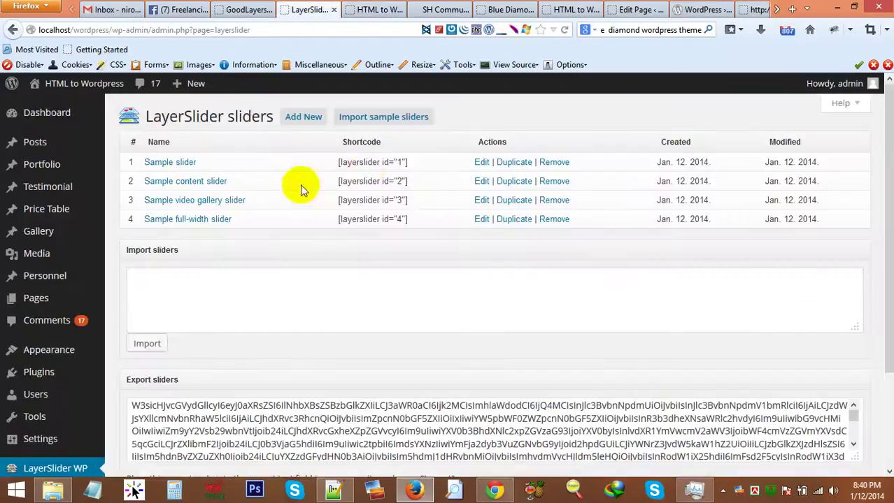
click(482, 162)
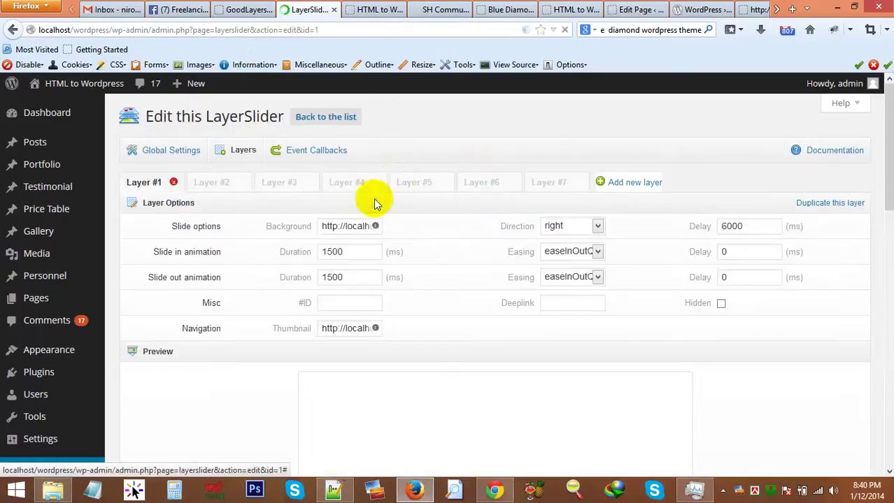
scroll(368, 283, down, 3)
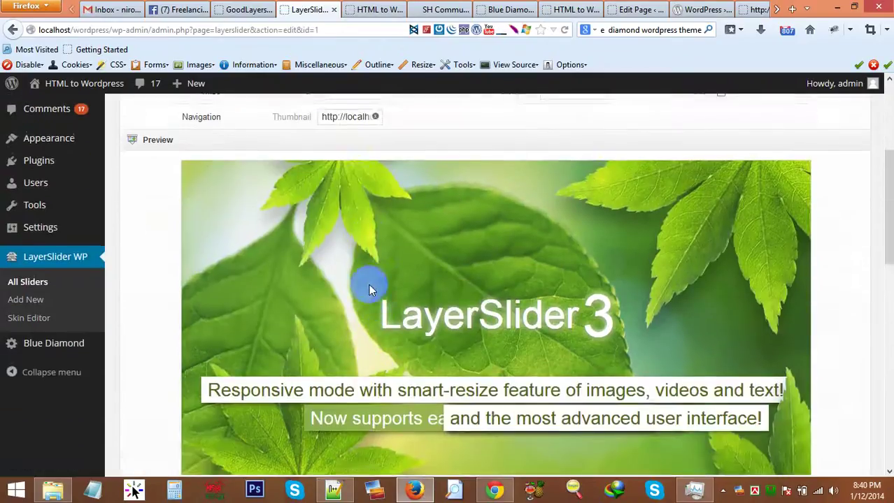
scroll(369, 287, up, 3)
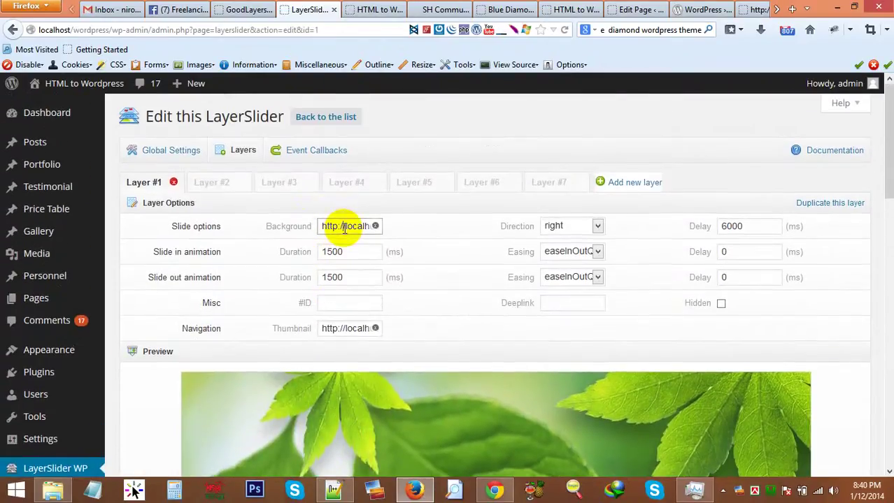
Browse the media library images offered for Layer #1's background and leave the picker without choosing one.
click(341, 227)
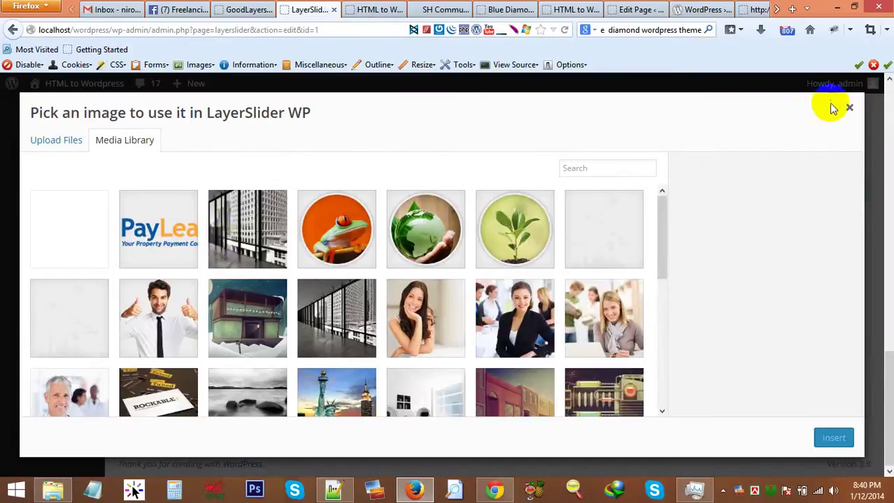
scroll(451, 311, down, 3)
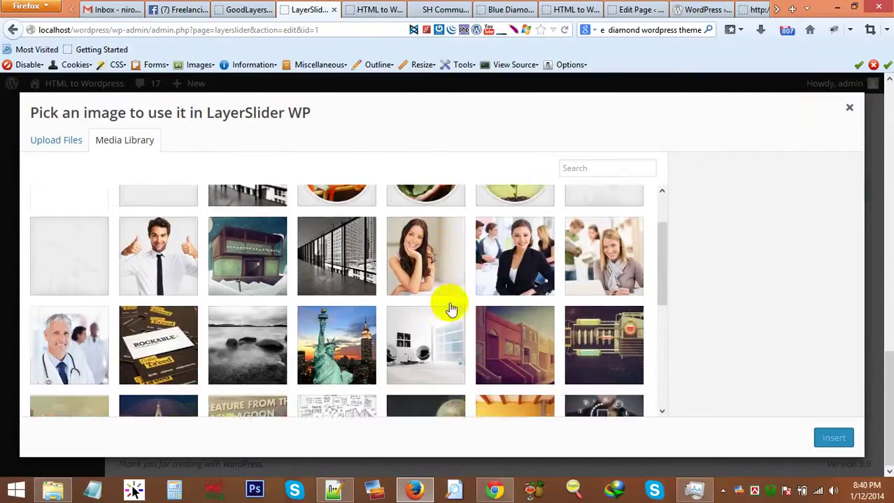
scroll(451, 311, down, 3)
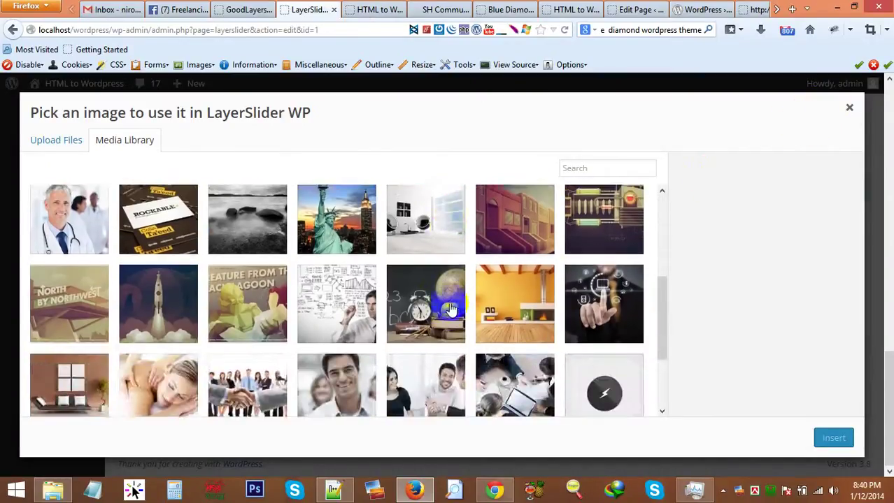
scroll(438, 305, up, 6)
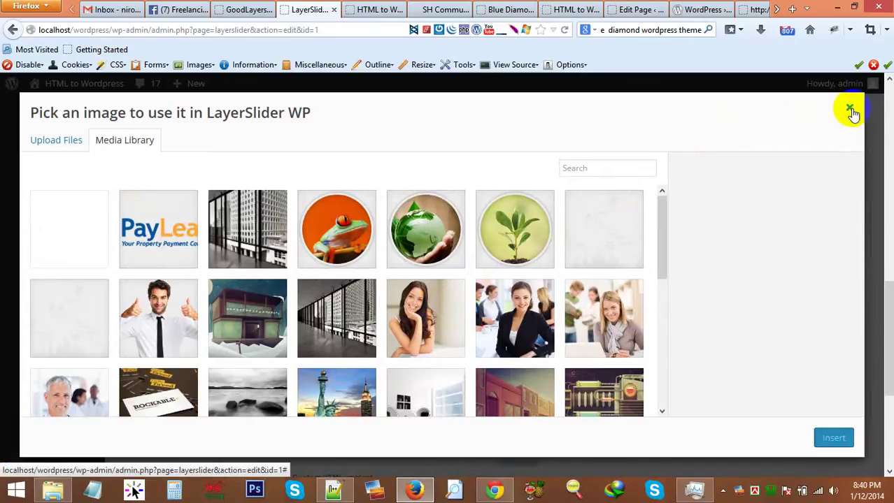
click(849, 110)
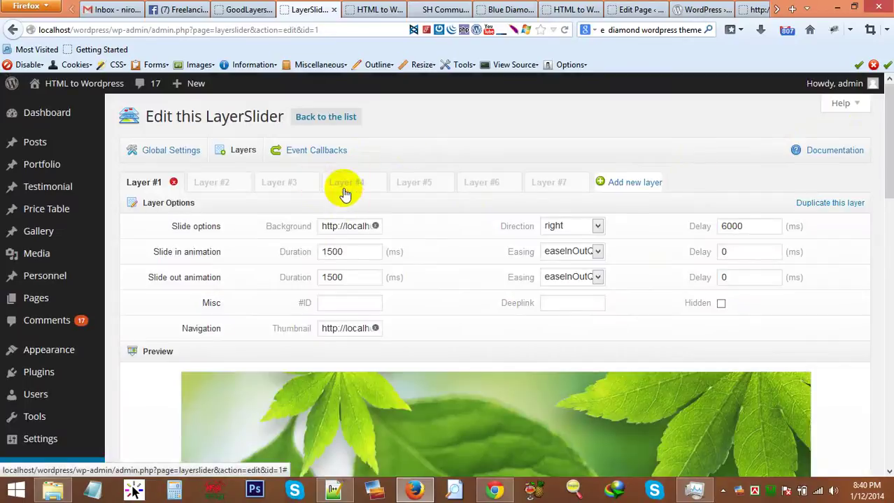
View Layer #4, Layer #5 and Layer #7 of the Sample slider.
click(345, 191)
click(406, 179)
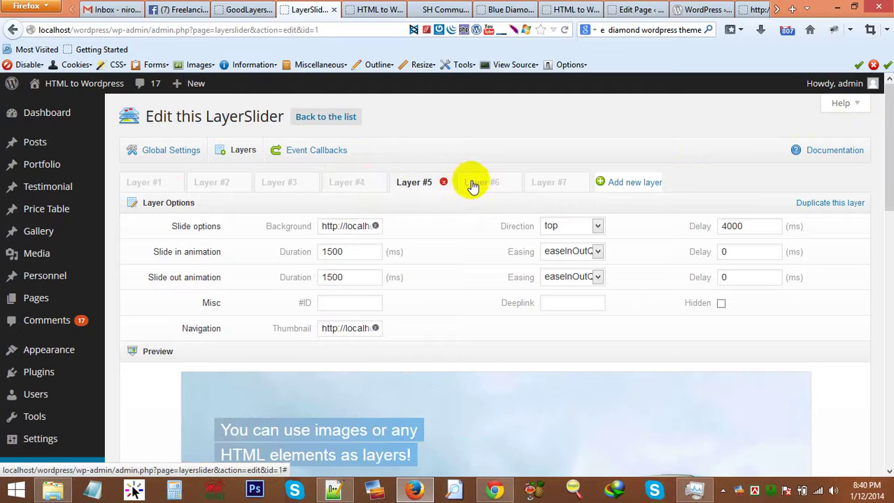
click(533, 184)
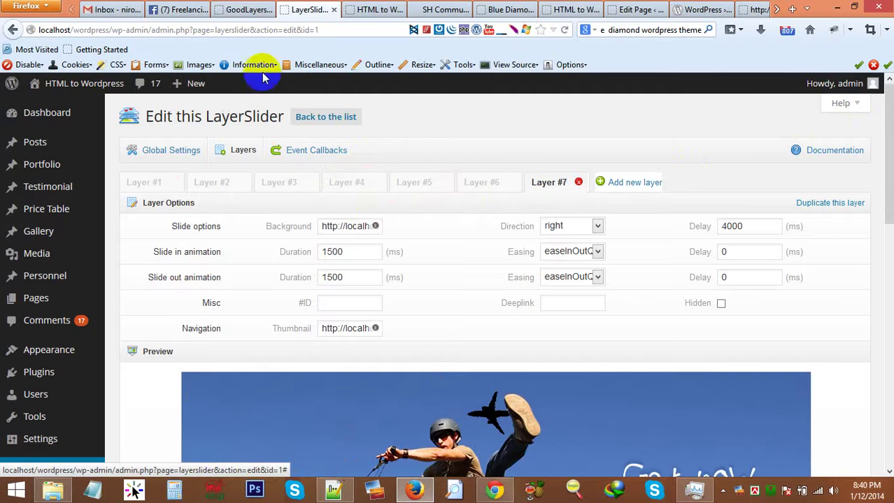
Return to the local site's home page and examine its slider and the content below.
click(359, 10)
scroll(379, 329, down, 2)
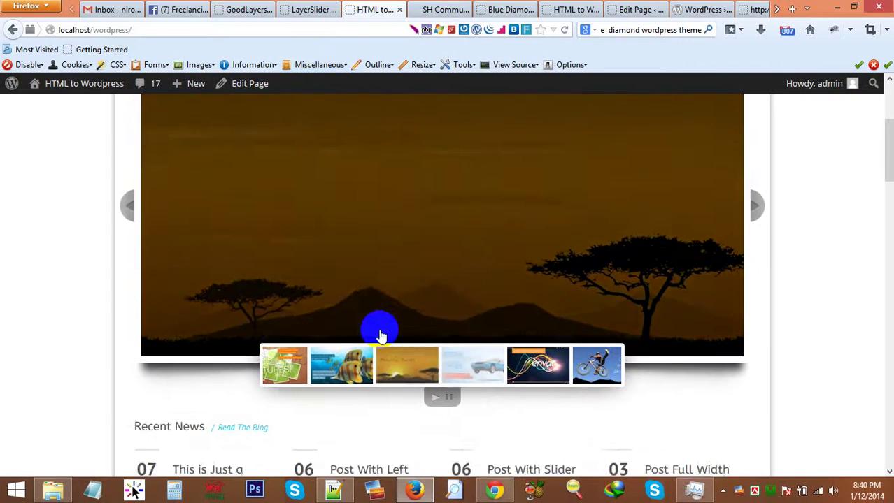
scroll(380, 333, down, 3)
scroll(369, 339, up, 5)
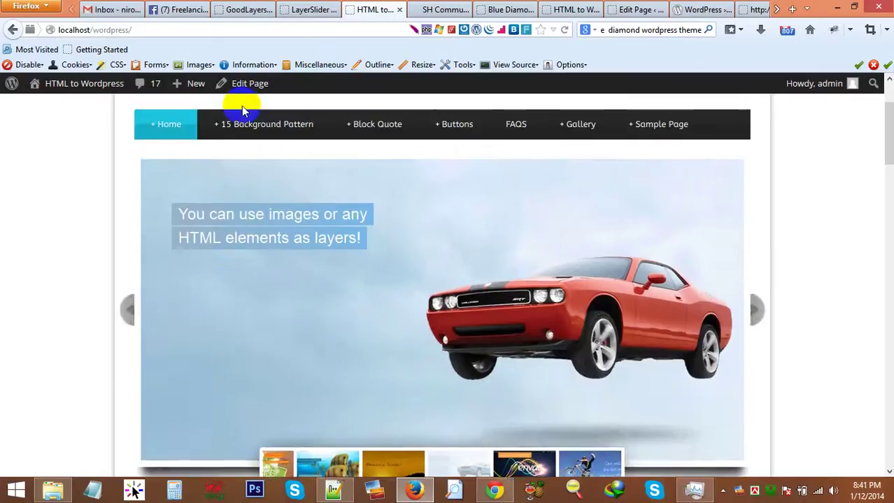
scroll(242, 105, up, 2)
Open the home page for editing and highlight the Layer Slider ID in its page options.
click(243, 87)
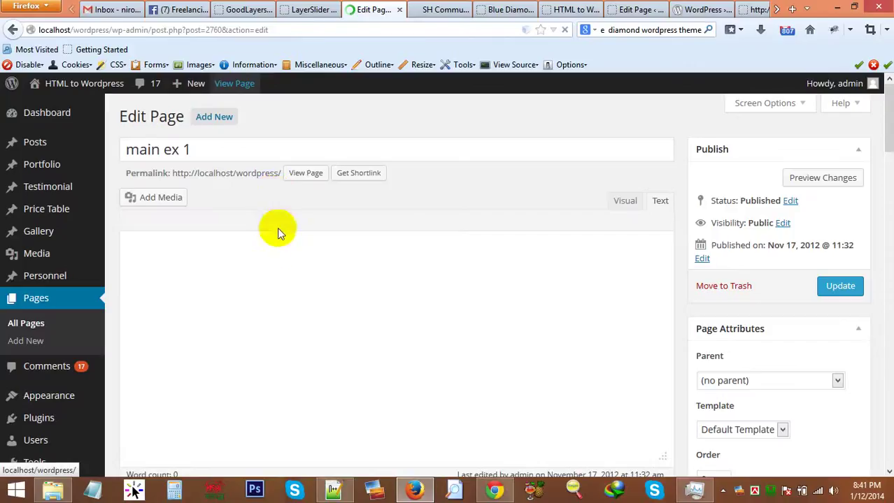
scroll(261, 266, down, 8)
scroll(262, 272, down, 10)
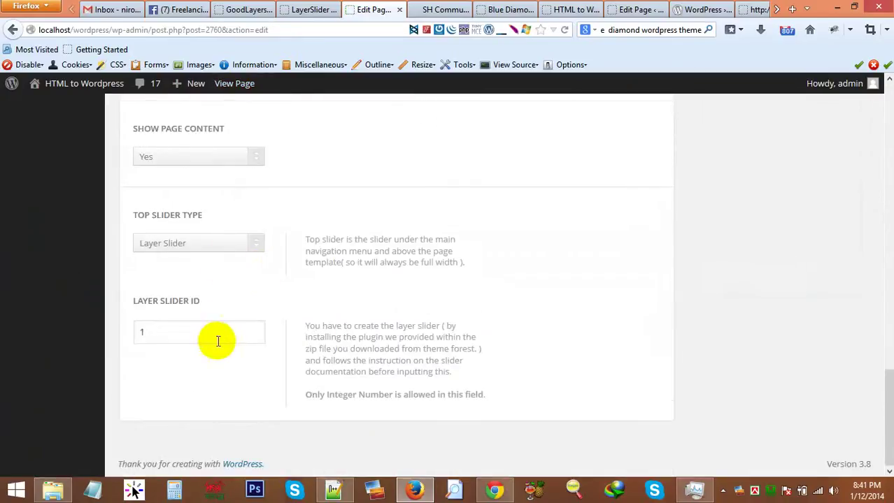
drag(215, 338, 115, 316)
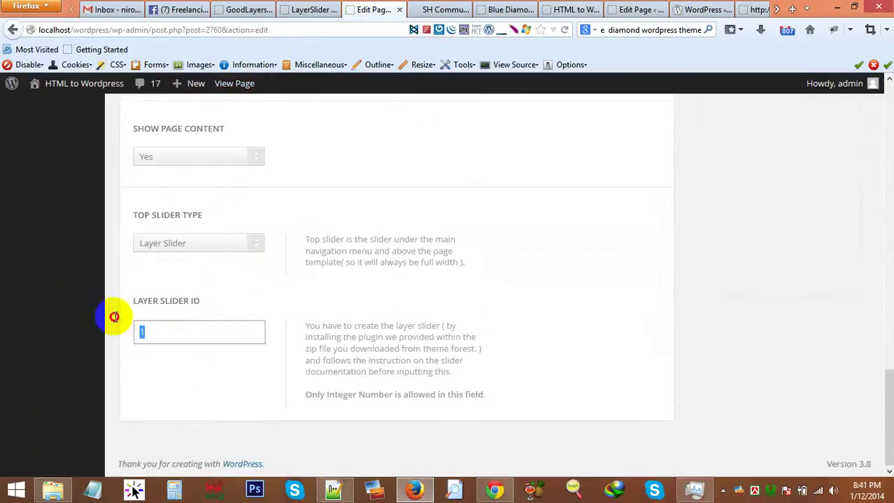
Return to the list of all sliders and highlight the ID in the Sample full-width slider's shortcode.
click(300, 10)
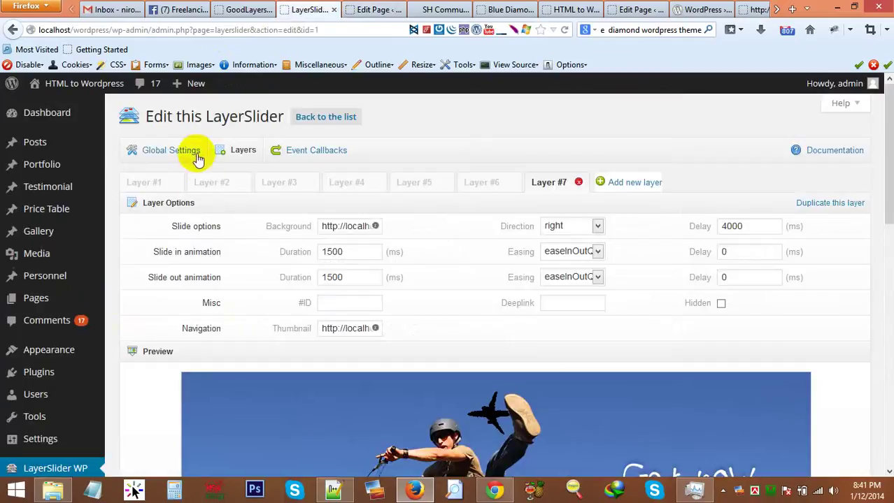
scroll(84, 392, down, 4)
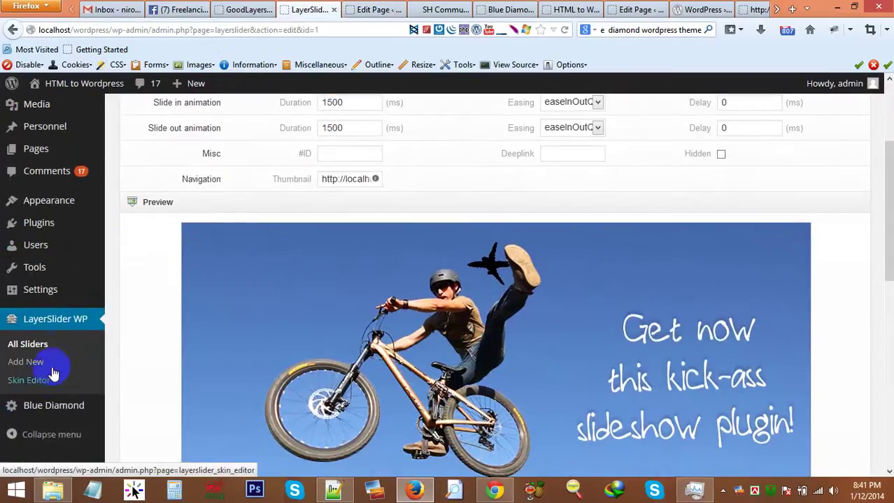
click(21, 345)
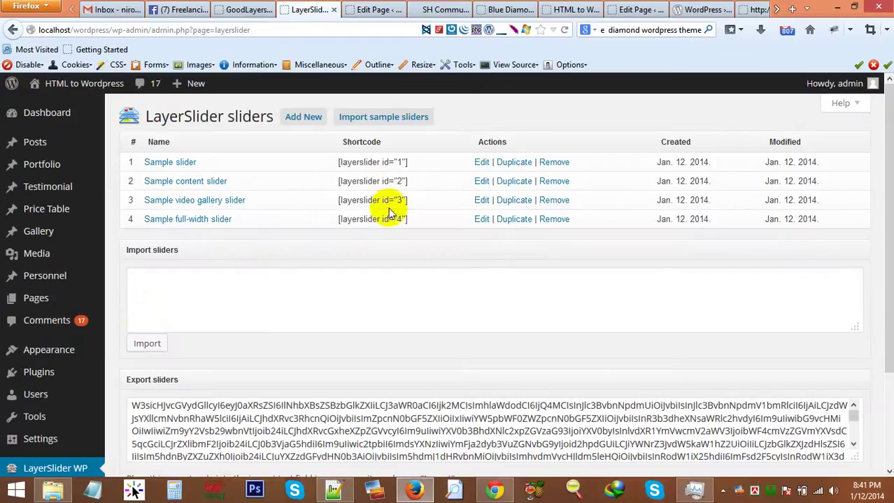
click(393, 221)
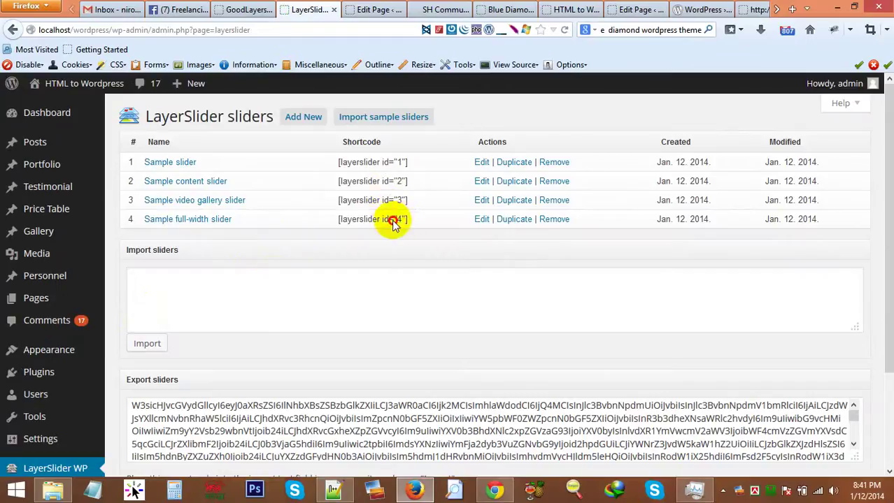
drag(392, 221, 409, 221)
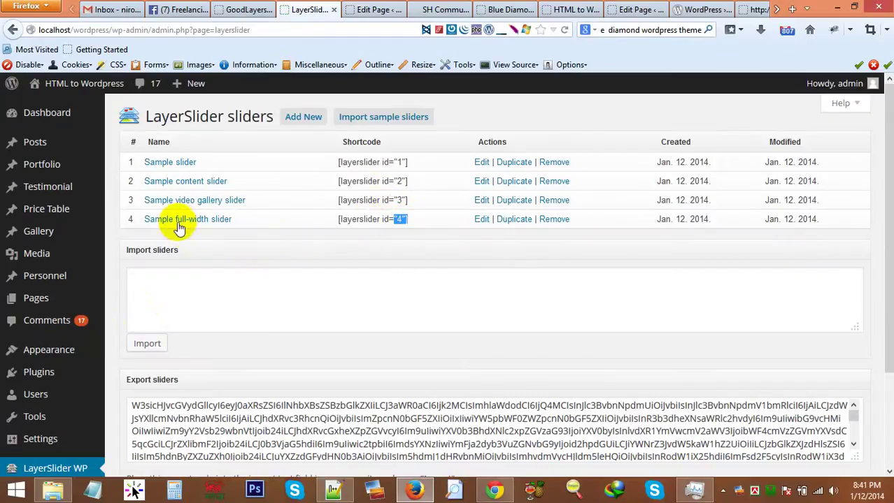
Change the home page's top slider type to Anything Slider and examine the options for it.
click(355, 21)
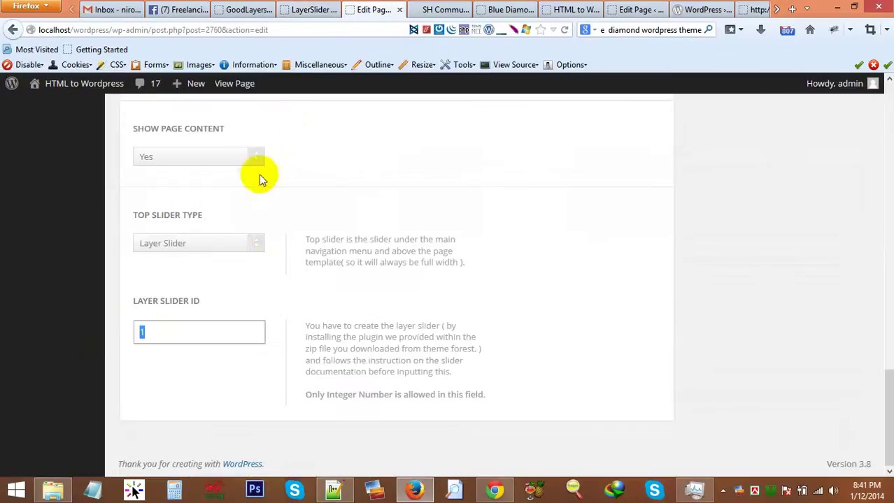
click(235, 244)
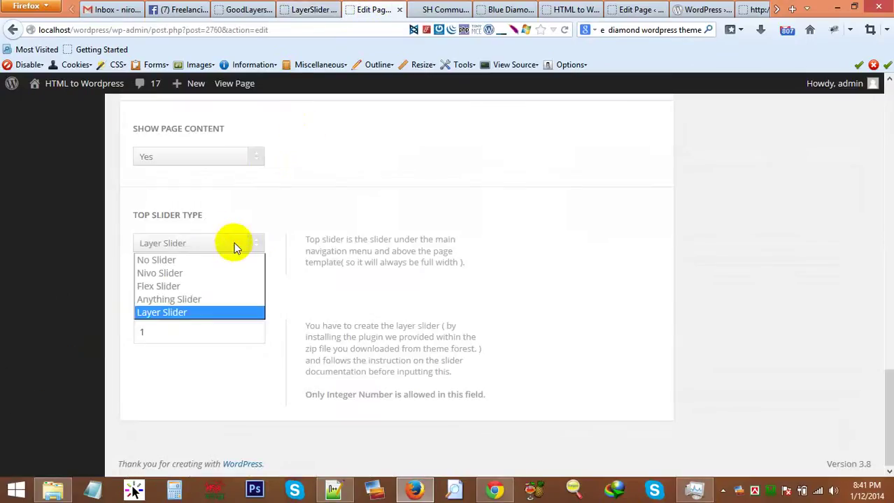
click(228, 299)
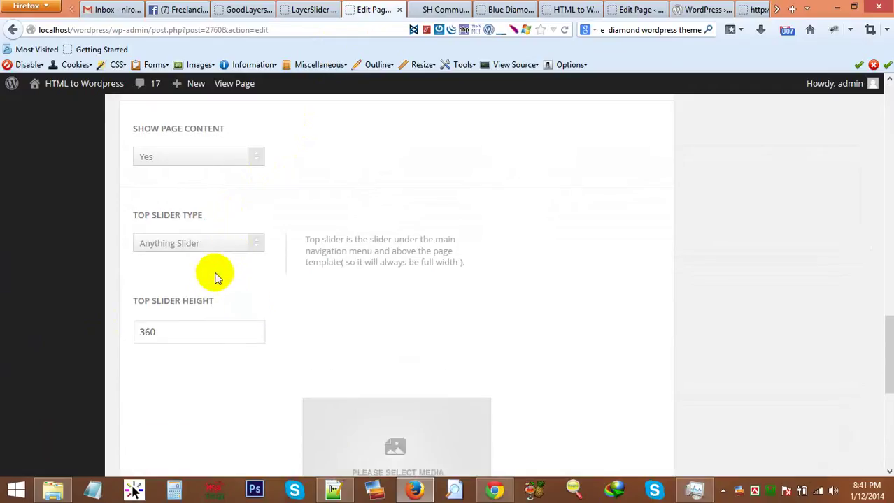
scroll(216, 254, down, 2)
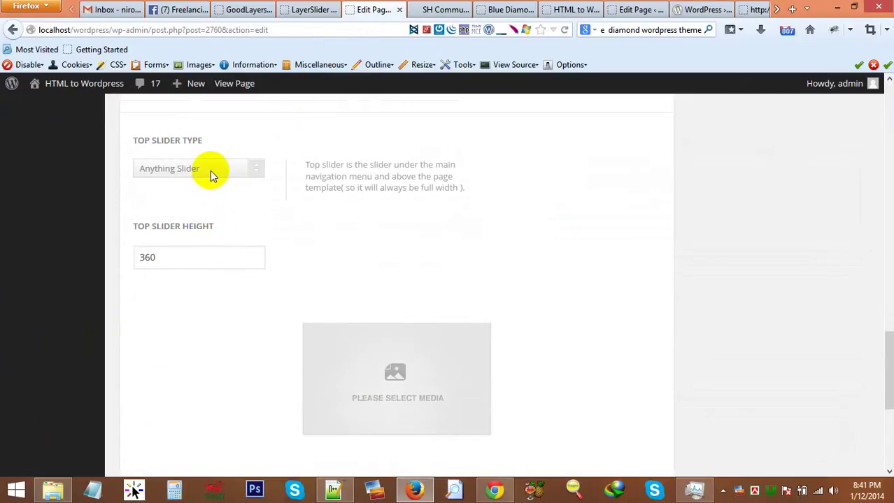
Set the page's top slider type to Nivo Slider, trying No Slider in between.
click(210, 171)
click(198, 198)
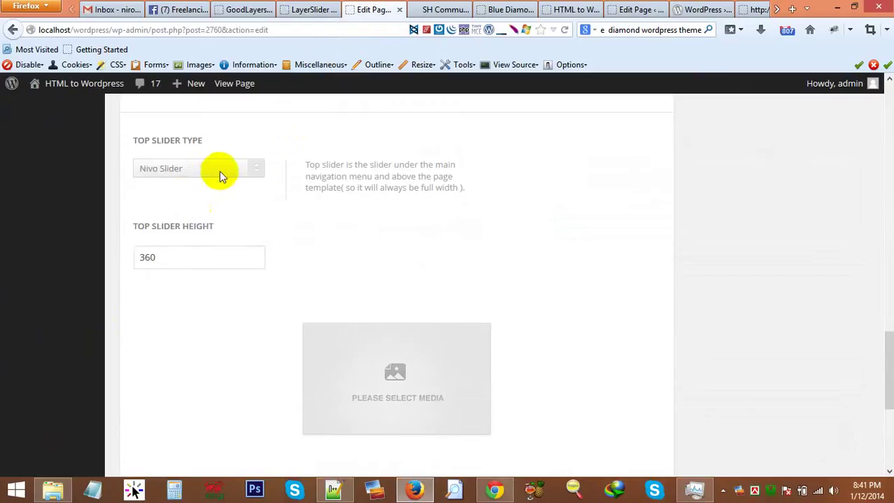
click(220, 171)
click(206, 183)
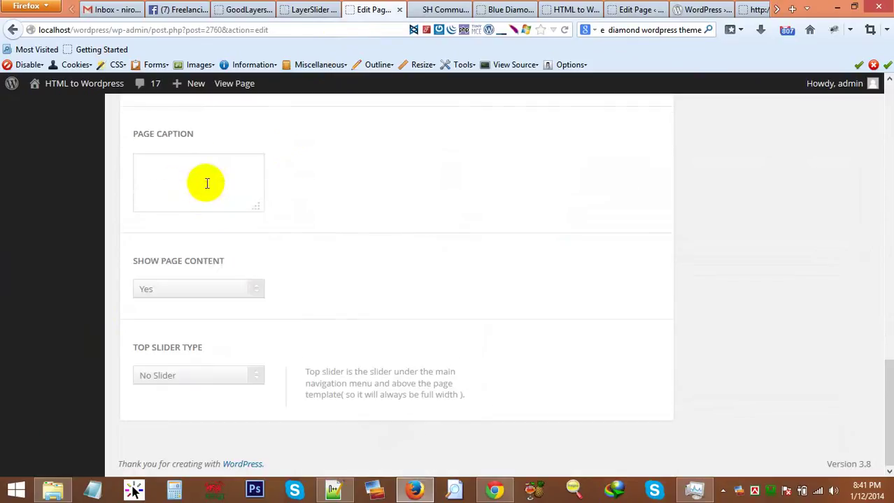
click(227, 376)
click(220, 405)
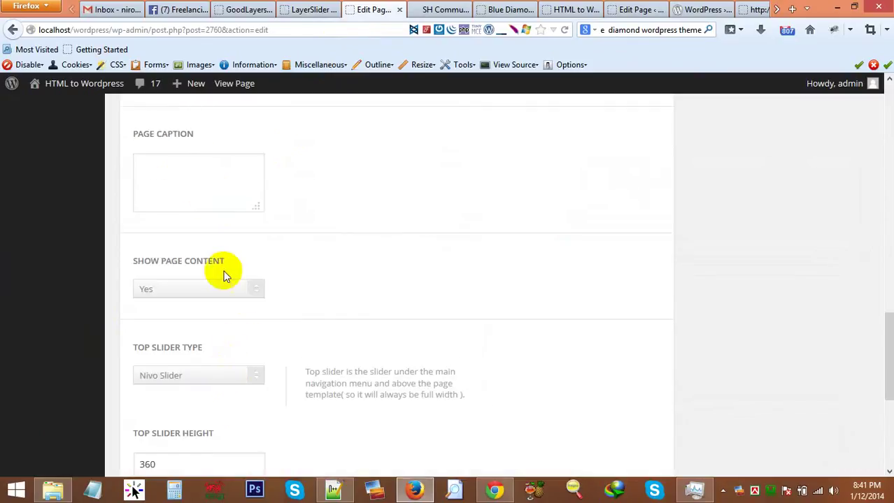
Review the content items listed in the Page Option section of the main ex 1 page.
scroll(247, 293, up, 10)
scroll(246, 289, up, 10)
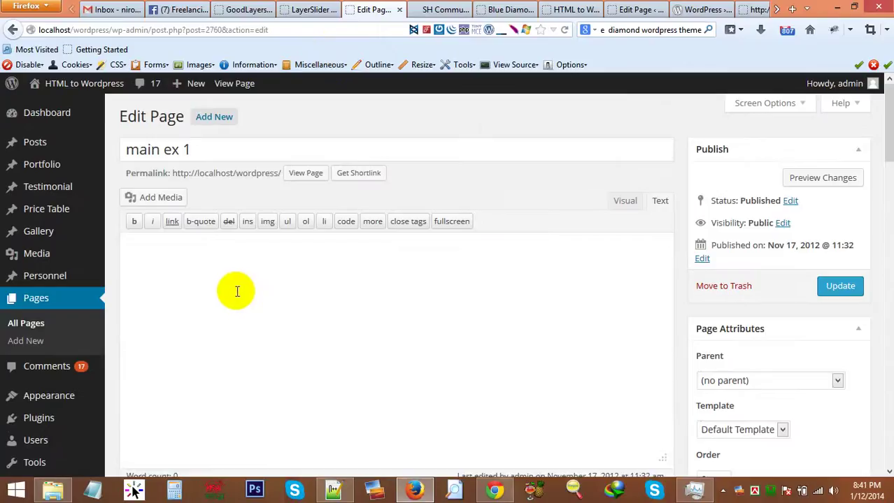
scroll(235, 292, down, 10)
scroll(258, 314, down, 1)
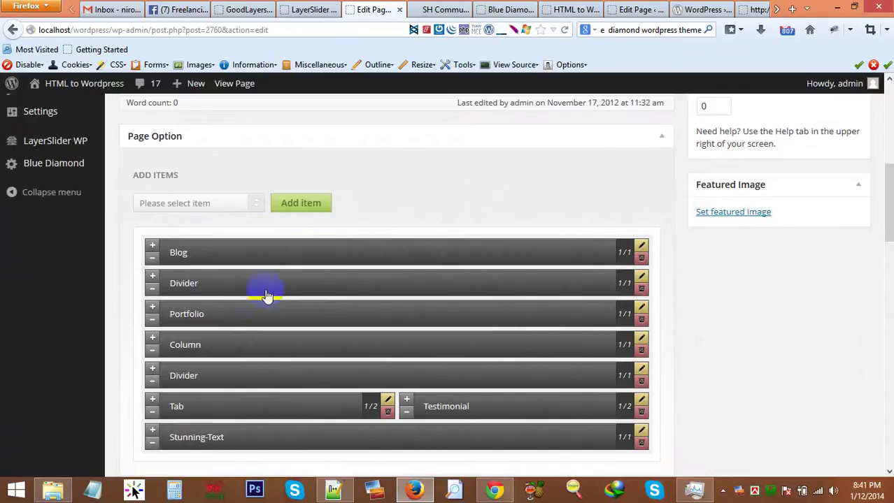
scroll(282, 314, up, 4)
scroll(289, 353, down, 2)
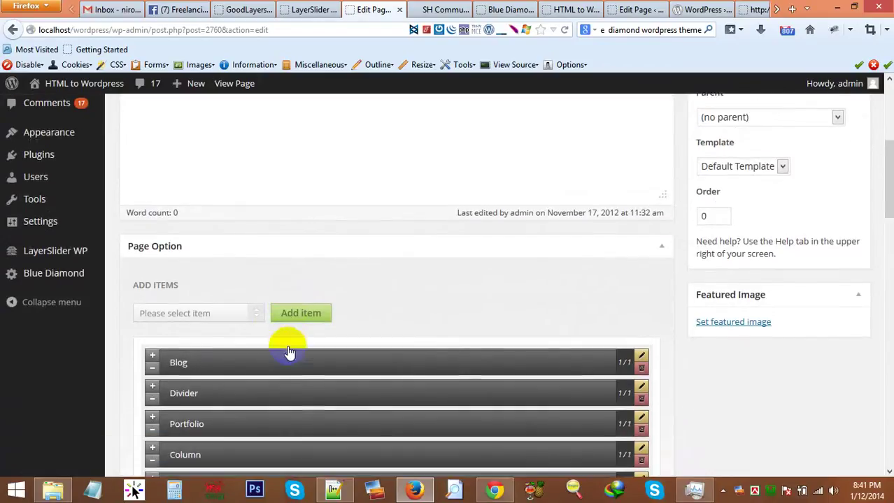
scroll(336, 376, up, 8)
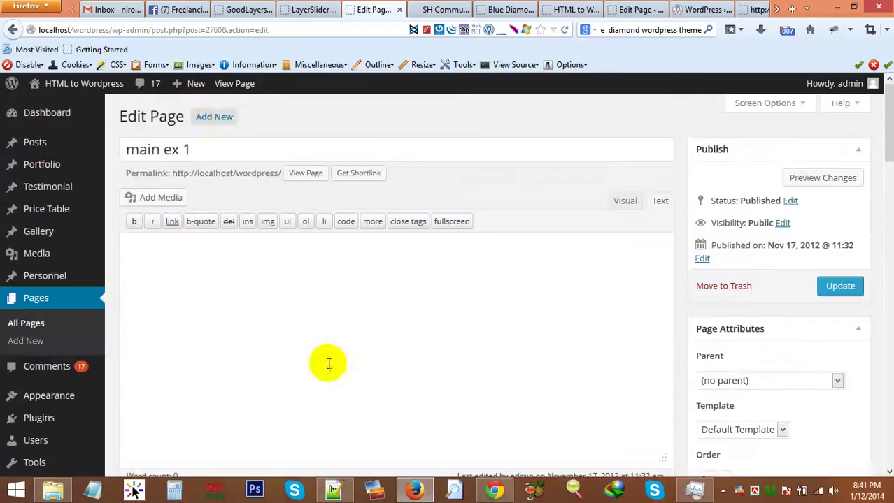
Start a new page in a separate browser tab and title it Test Page.
middle_click(218, 119)
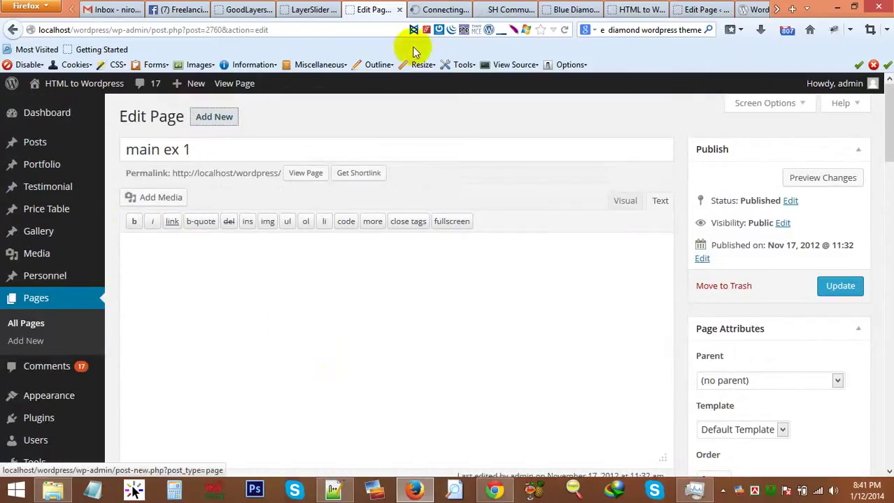
click(435, 9)
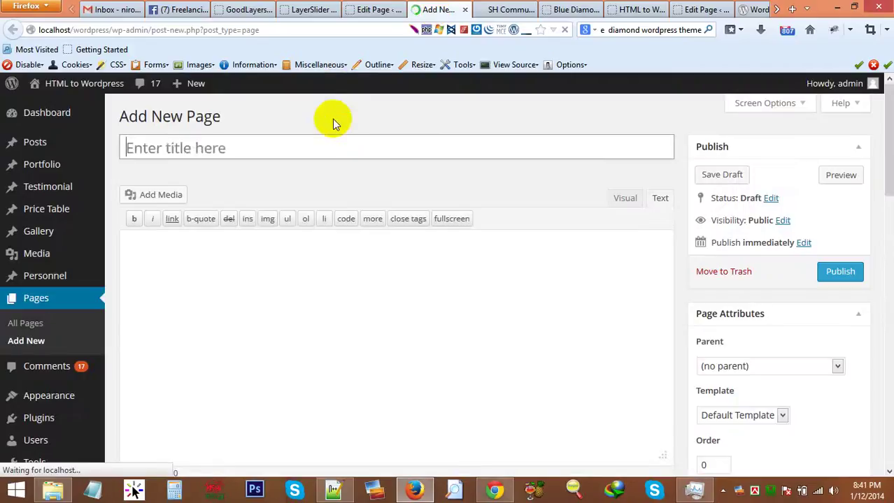
text(Test Pa)
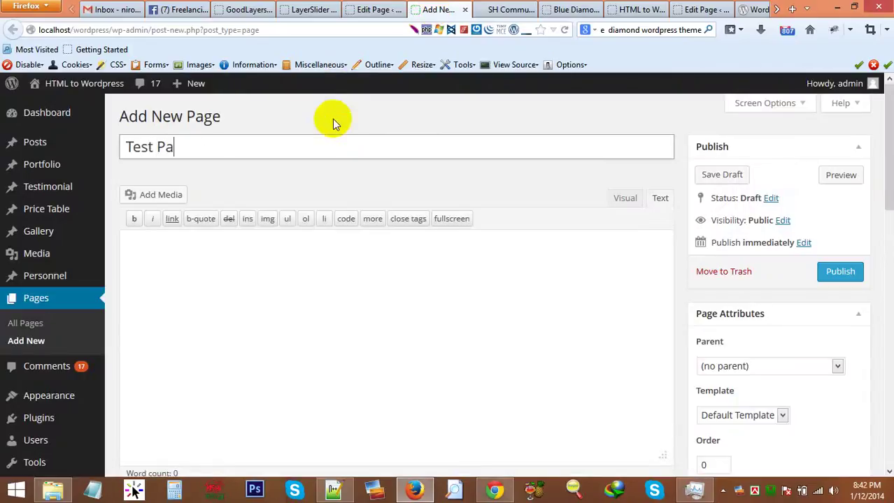
text(ge)
click(314, 277)
scroll(316, 280, down, 2)
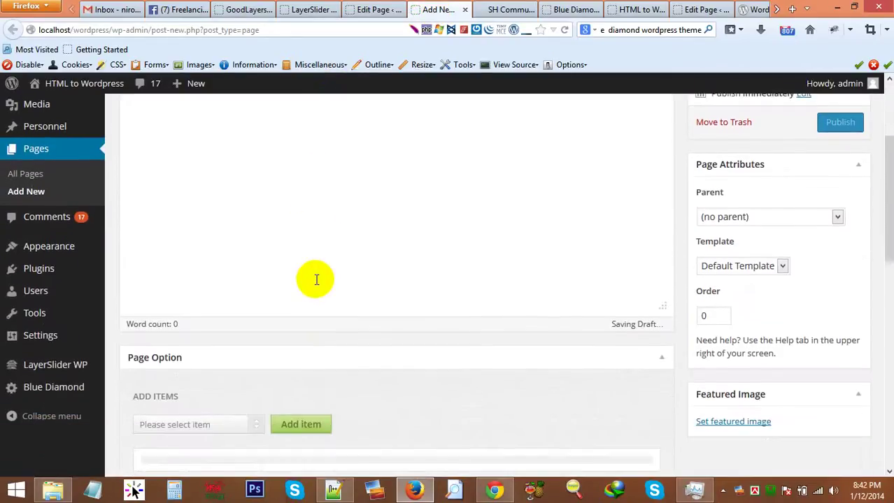
scroll(185, 263, up, 2)
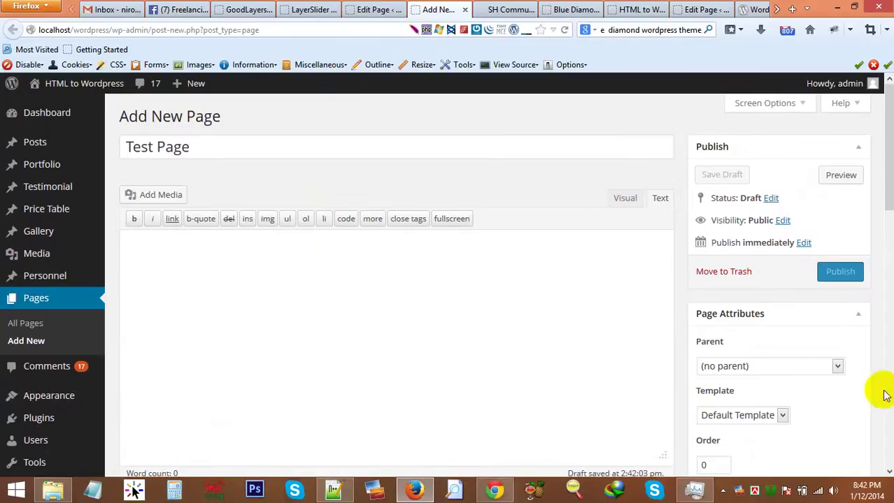
Check which templates are available for the new page without changing Default Template.
click(742, 417)
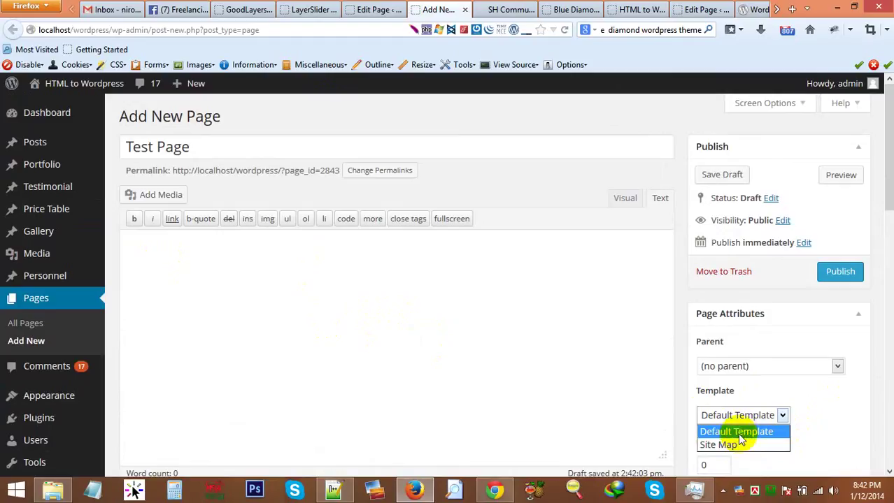
click(788, 411)
click(754, 414)
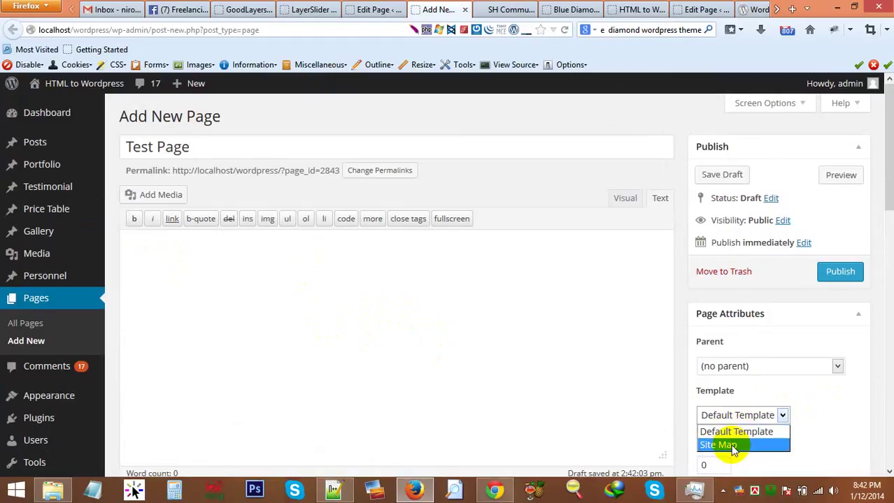
click(787, 413)
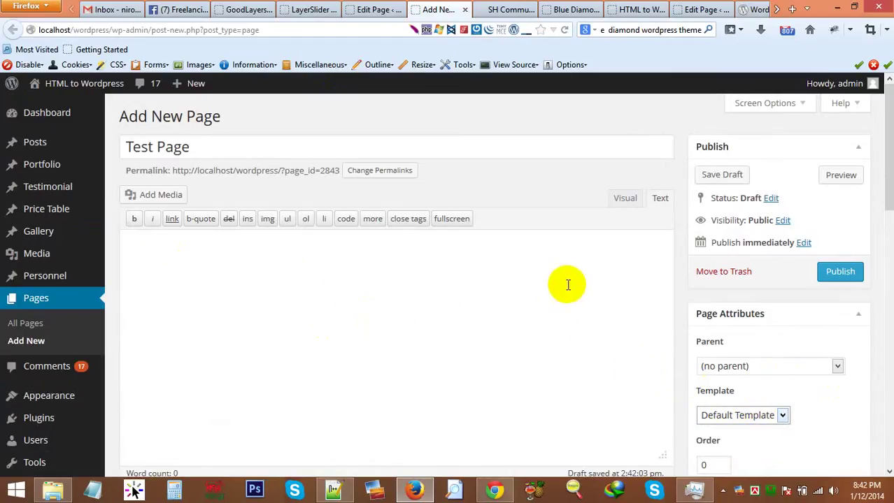
click(536, 315)
Look over the new page's Page Option section and switch the content editor to Visual mode.
scroll(536, 316, down, 3)
scroll(537, 320, down, 8)
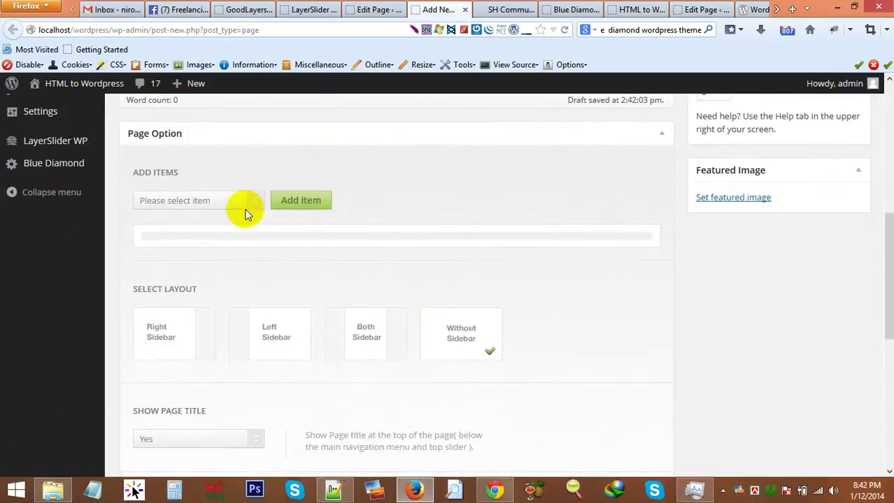
drag(178, 143, 193, 133)
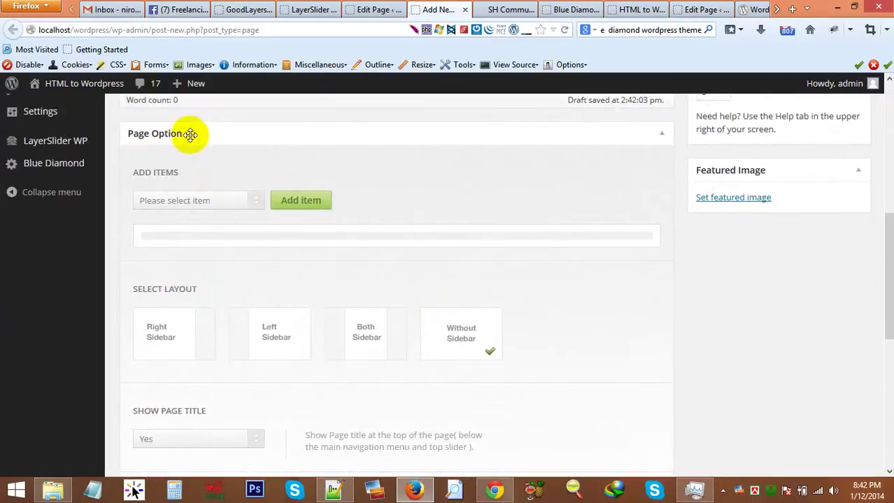
scroll(289, 211, up, 4)
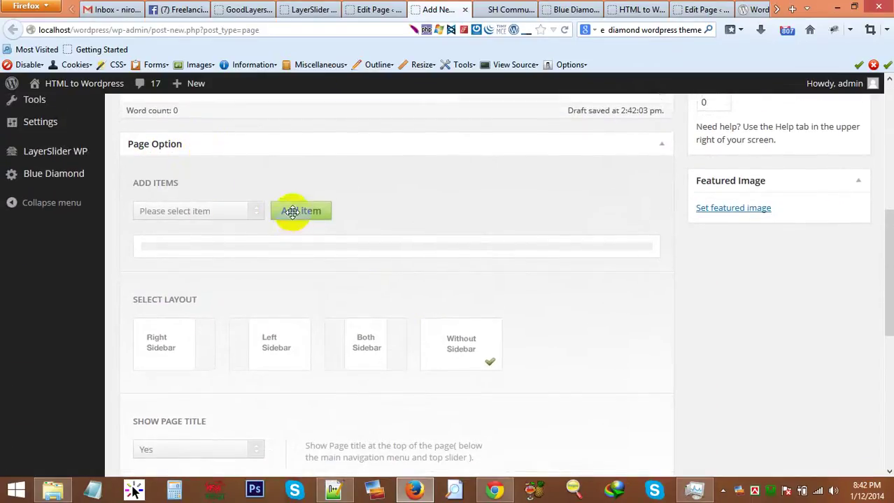
scroll(734, 307, up, 6)
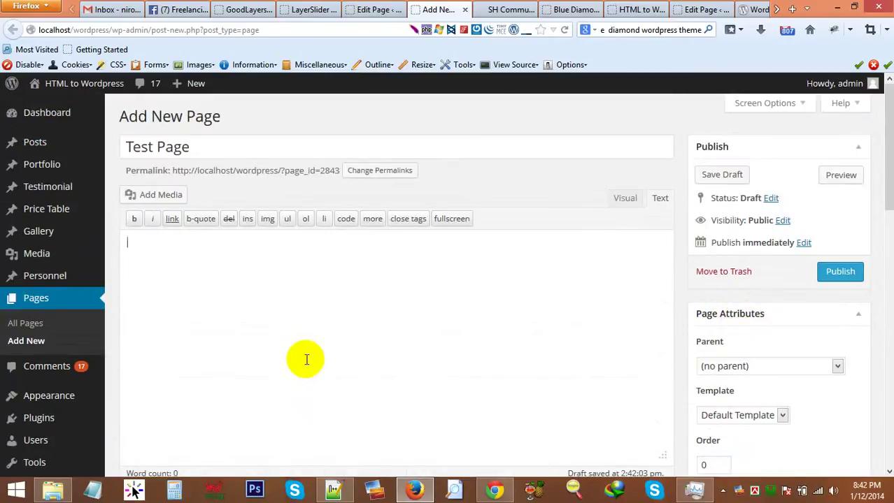
click(372, 366)
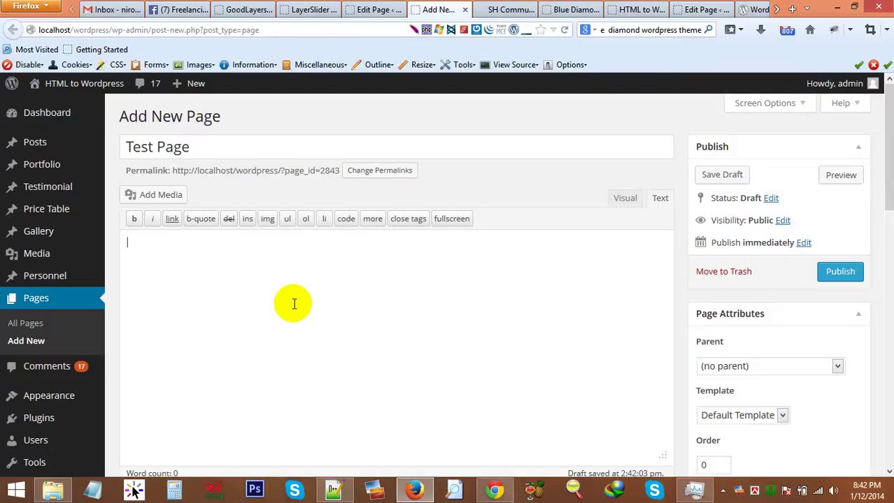
click(630, 201)
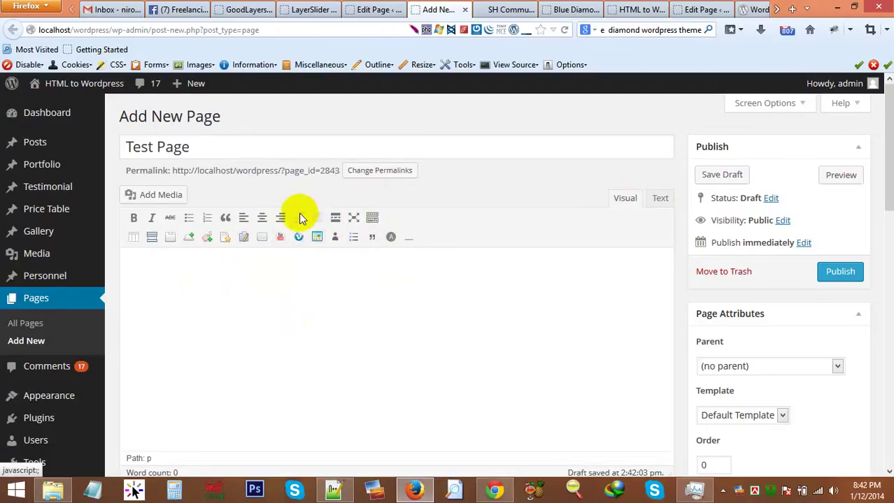
Add a Column item to the page's item layout and widen it to 1/1.
scroll(301, 213, down, 7)
scroll(300, 210, down, 4)
scroll(265, 260, up, 4)
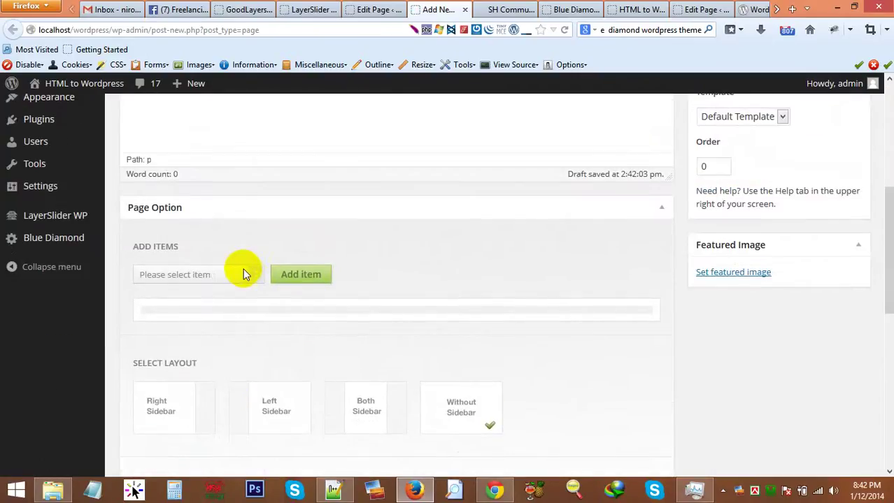
click(243, 275)
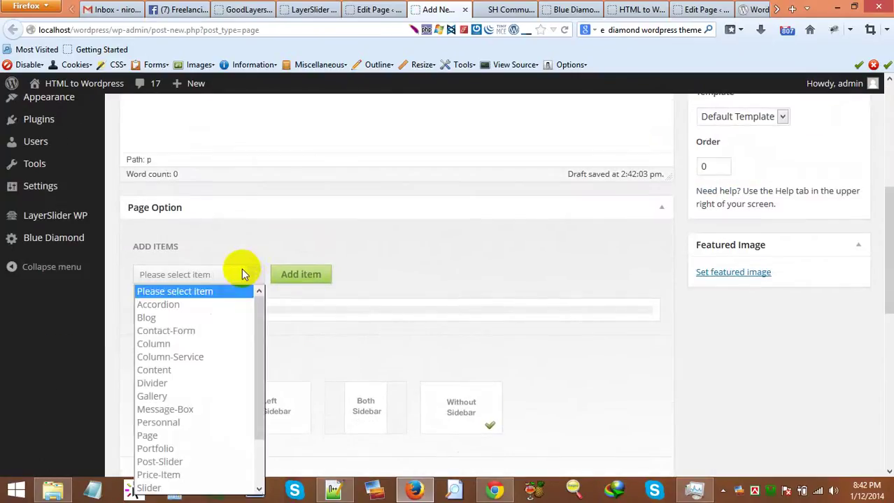
click(217, 342)
click(290, 279)
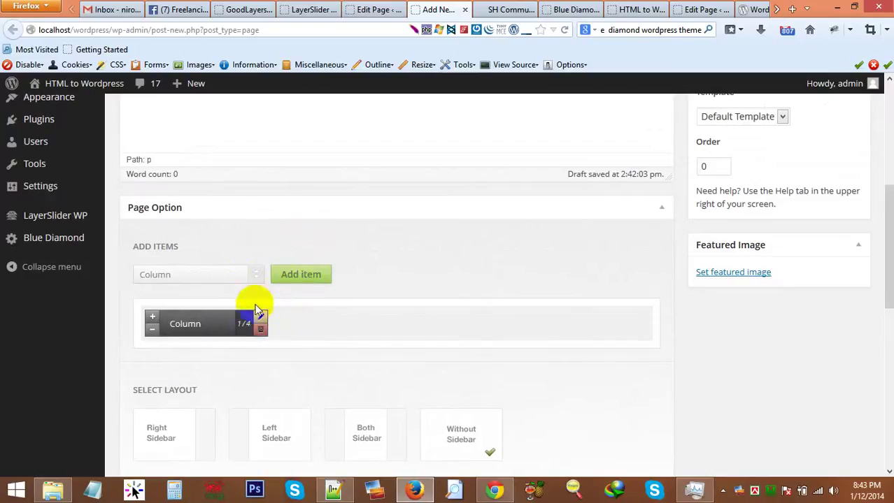
click(153, 317)
click(153, 317)
click(152, 317)
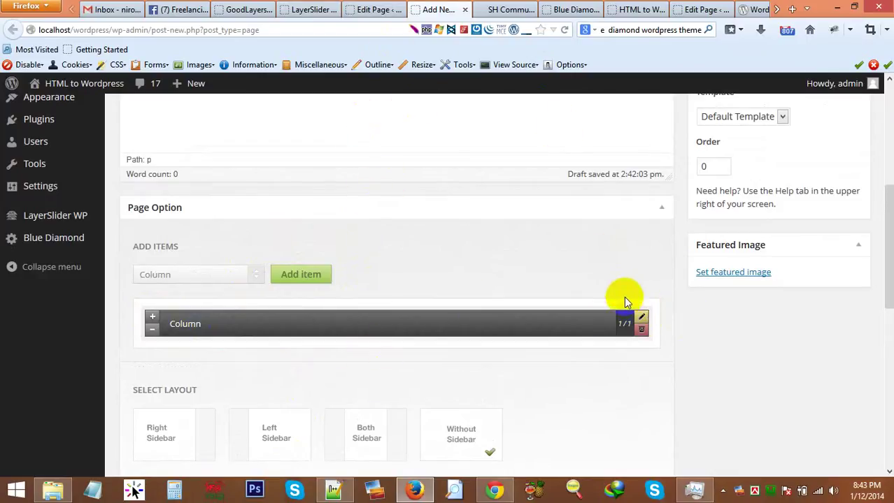
Give the column the text <h1>This is my site intro</h1>, leave its header title empty, and finish editing it.
click(642, 319)
scroll(318, 283, down, 3)
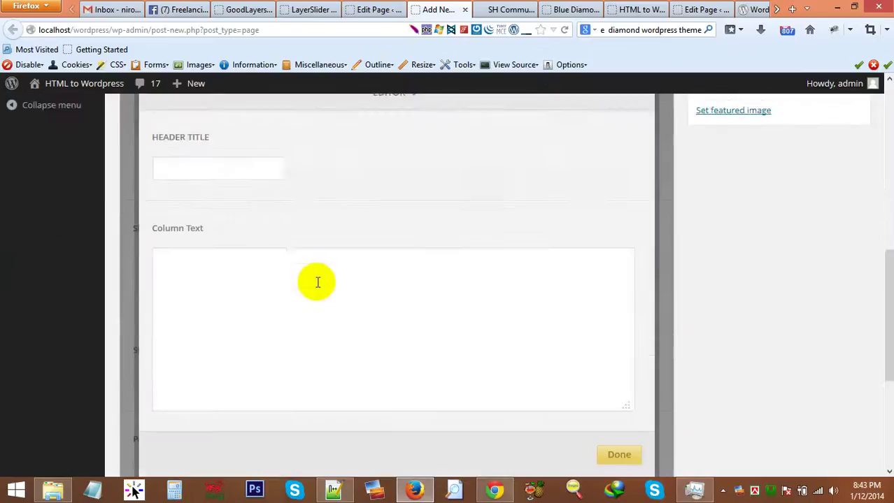
scroll(293, 251, up, 2)
click(237, 265)
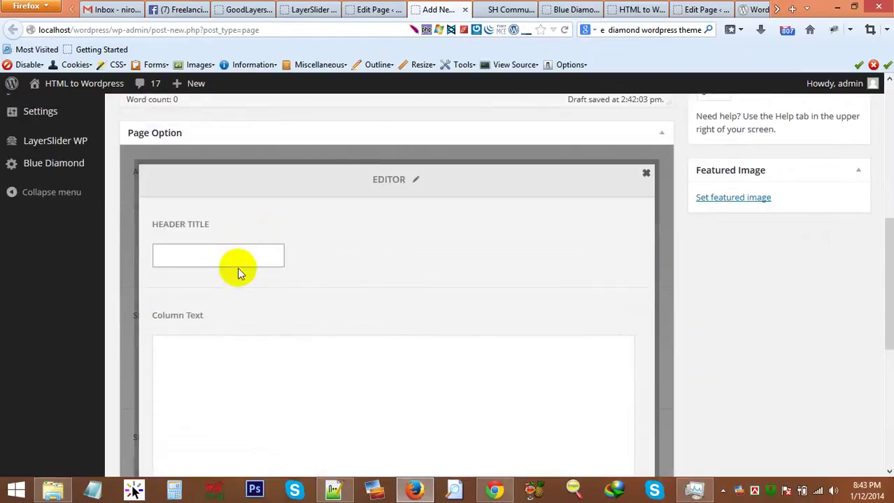
click(235, 343)
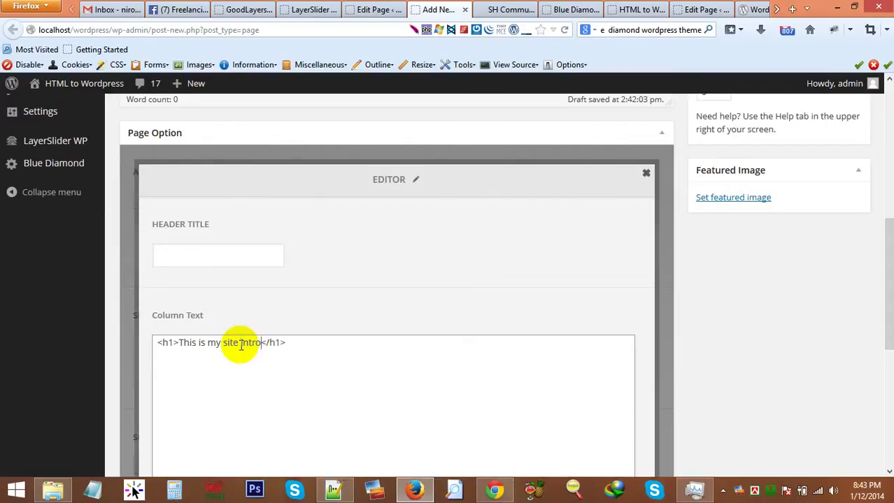
scroll(539, 349, down, 4)
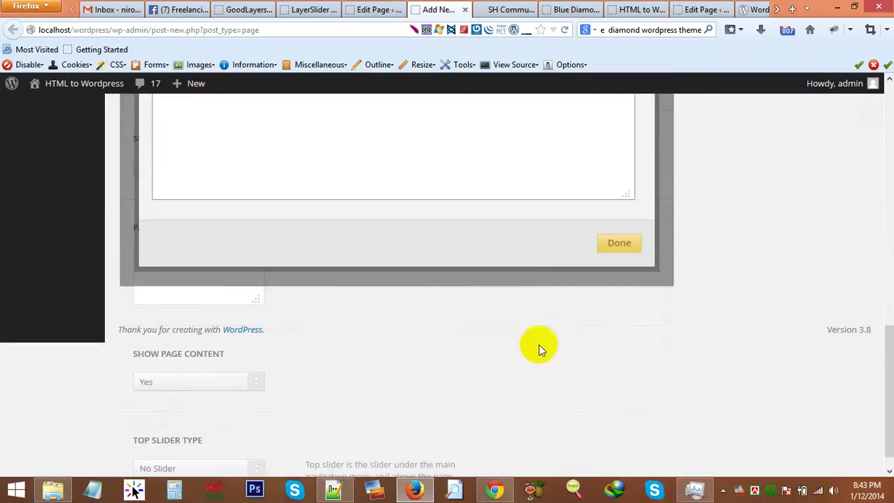
click(634, 250)
scroll(222, 363, up, 2)
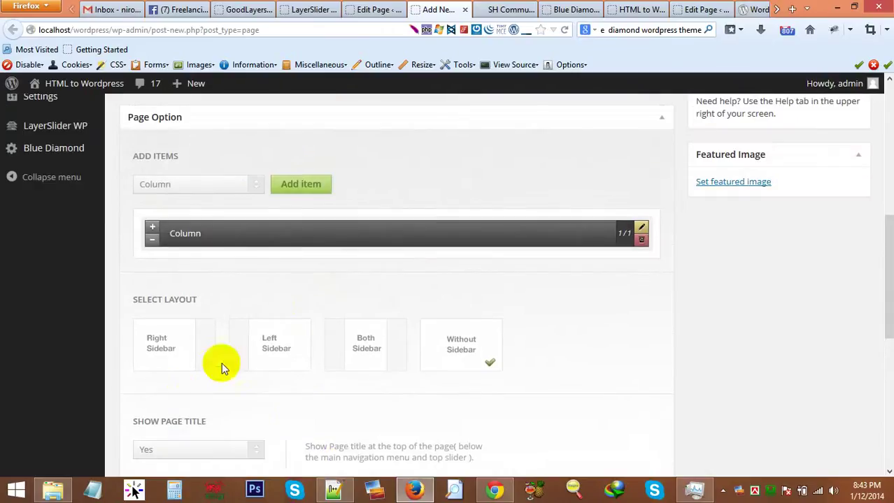
Add a second Column item to the page's item layout.
click(220, 184)
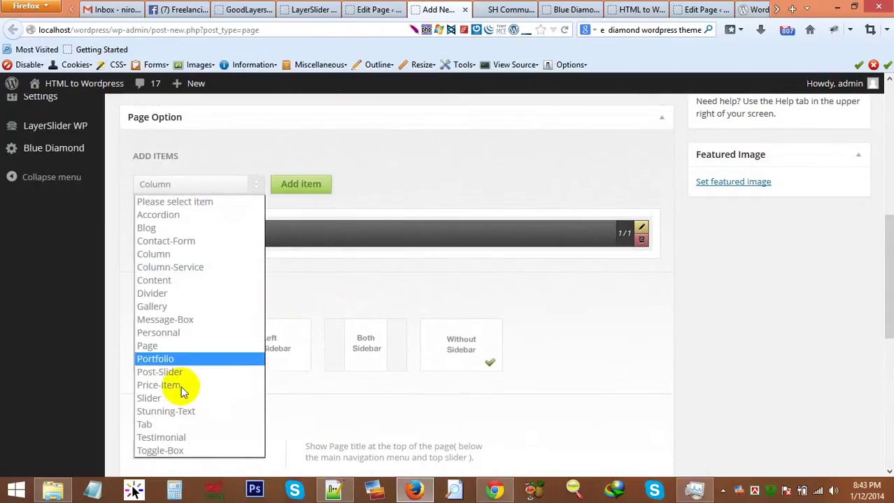
click(197, 254)
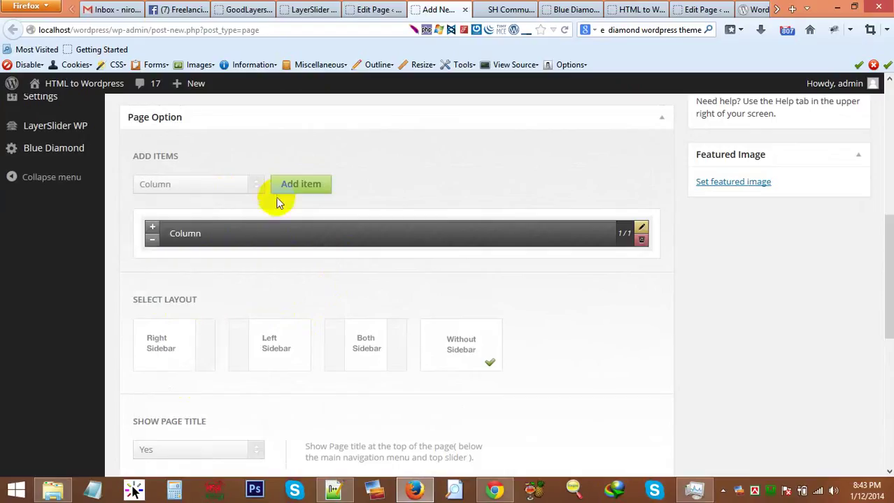
click(309, 192)
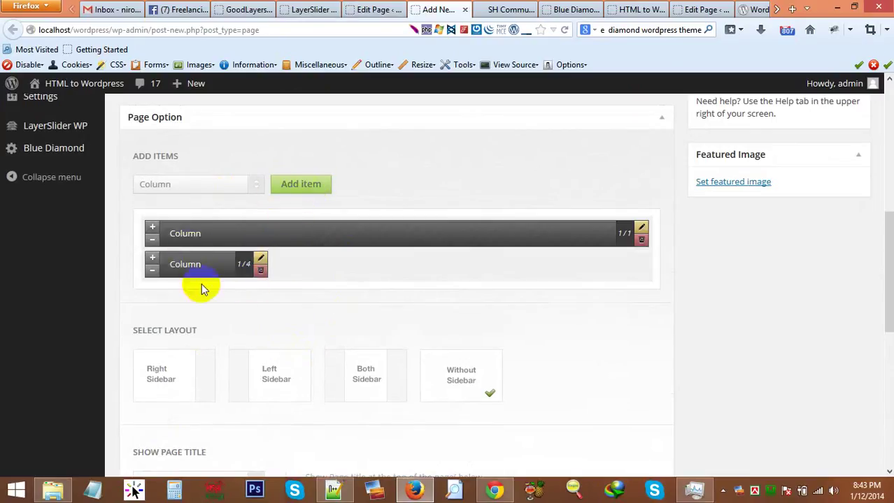
Shrink the first column to 1/4 width, then enlarge it to 1/2.
click(152, 240)
click(151, 240)
click(152, 240)
click(152, 240)
click(152, 240)
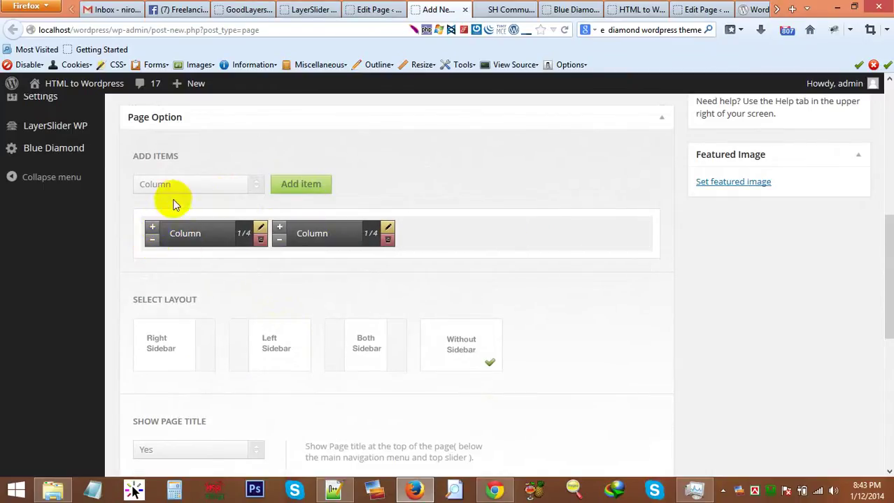
click(151, 229)
click(151, 229)
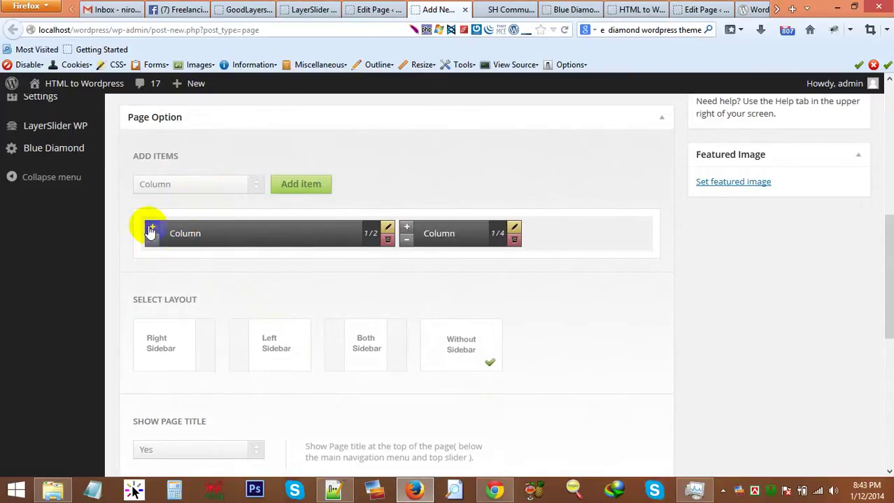
Widen both Column items in the page's item layout to 2/3 each.
click(405, 228)
click(404, 228)
click(405, 228)
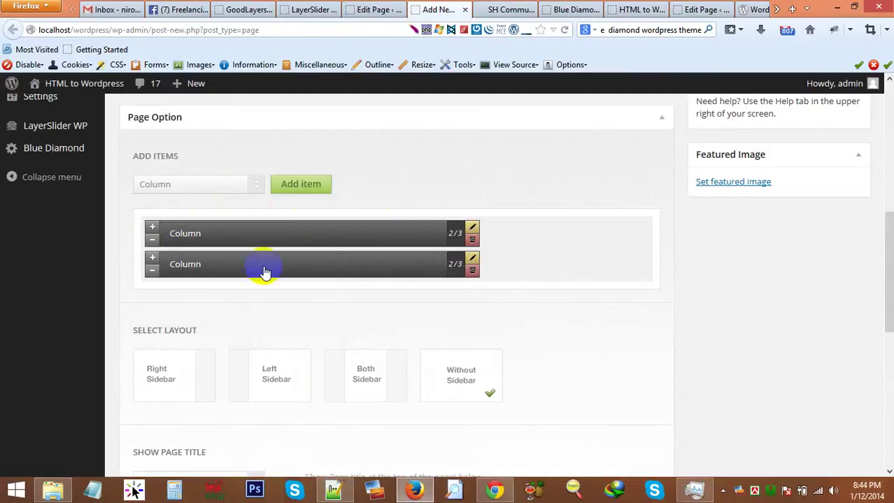
Fill the second column's text with many repetitions of "Demo text", leave its header title empty, and finish editing it.
click(470, 259)
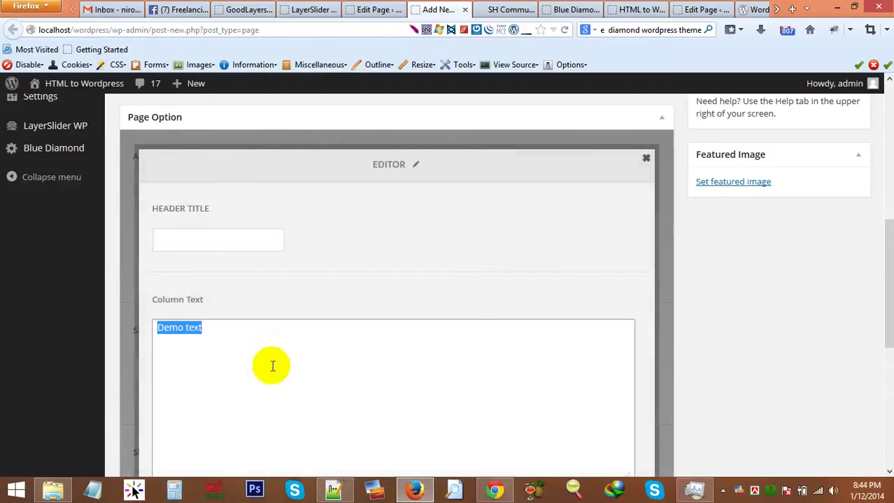
key(ctrl+v)
key(ctrl+v)
key(ctrl+v)
key(ctrl+v)
key(ctrl+v)
key(ctrl+v)
key(ctrl+v)
key(ctrl+v)
key(ctrl+v)
key(ctrl+v)
key(ctrl+v)
key(ctrl+v)
key(ctrl+v)
key(ctrl+v)
key(ctrl+v)
key(ctrl+v)
key(ctrl+v)
key(ctrl+v)
key(ctrl+v)
key(ctrl+v)
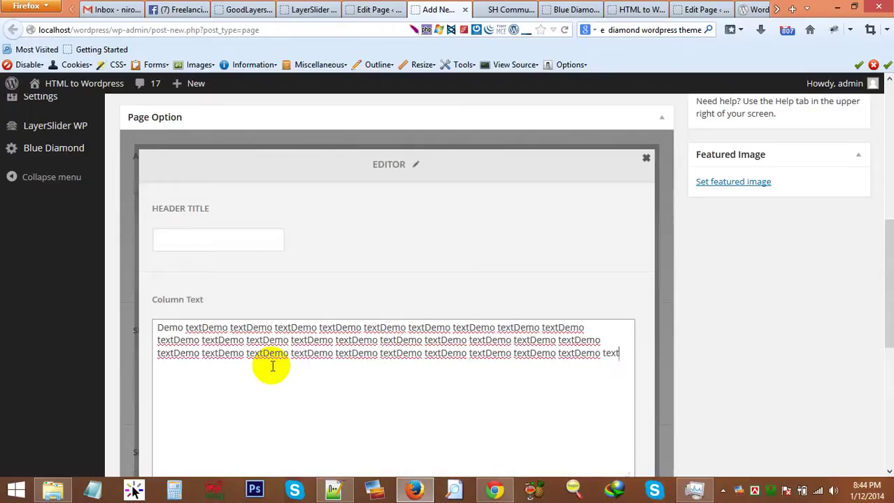
scroll(270, 365, down, 4)
scroll(265, 239, up, 8)
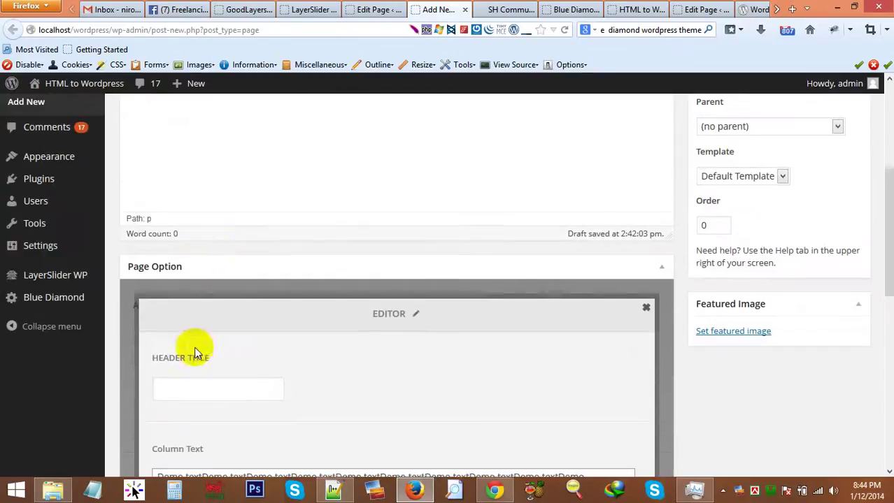
click(190, 396)
scroll(194, 395, down, 4)
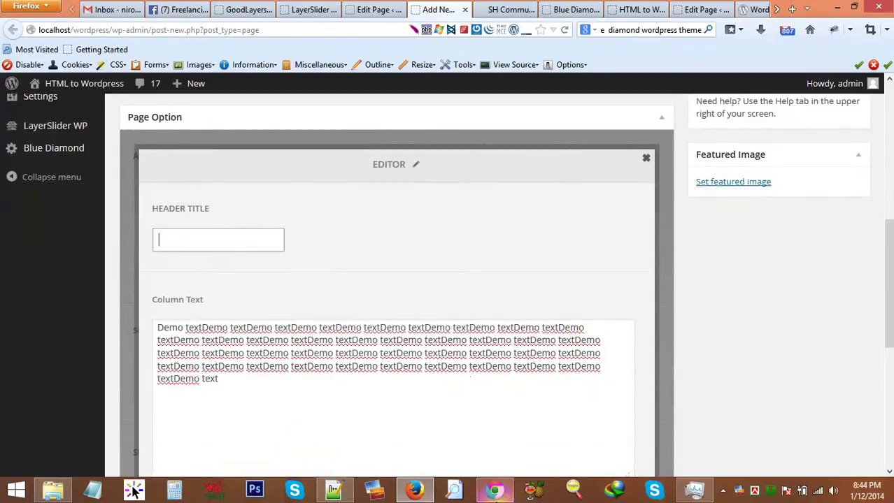
scroll(595, 410, down, 6)
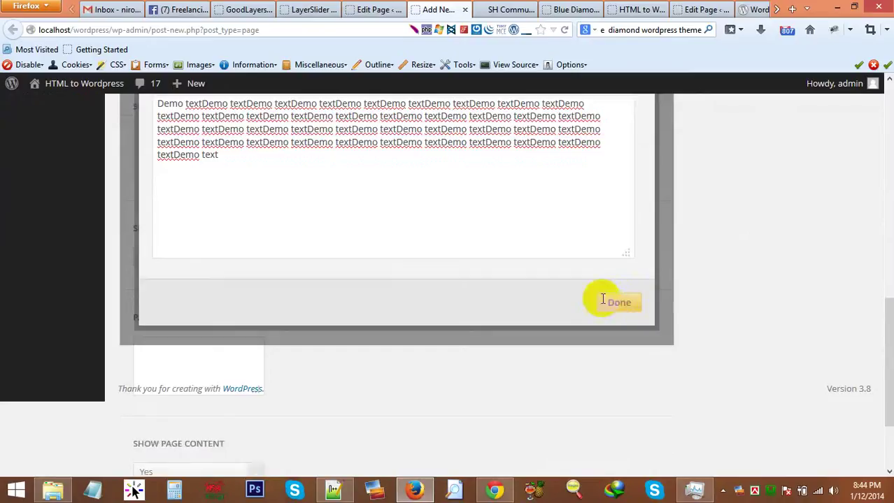
click(618, 302)
Add a Testimonial item to the page's item layout and widen it to 1/3.
scroll(449, 289, up, 8)
scroll(319, 336, down, 2)
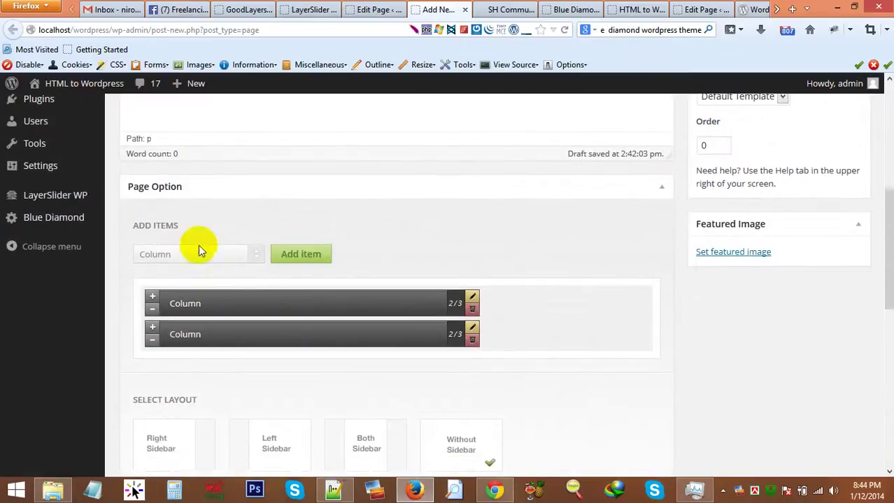
click(199, 252)
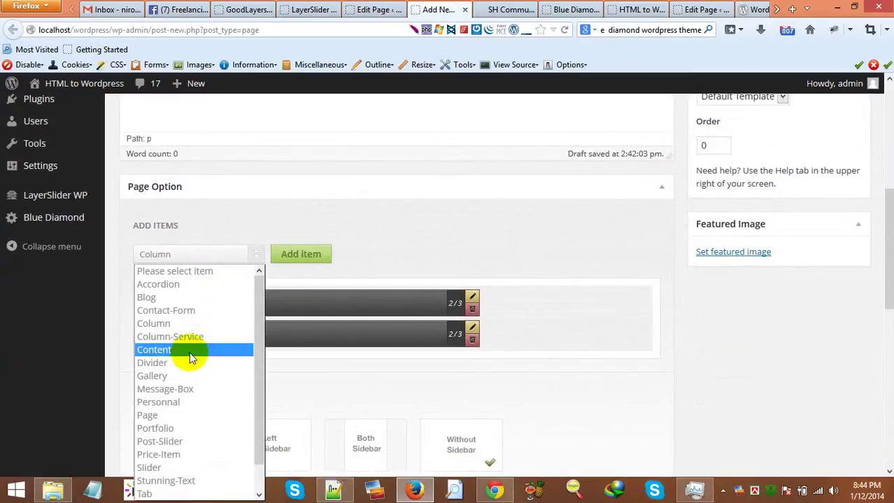
scroll(181, 373, down, 1)
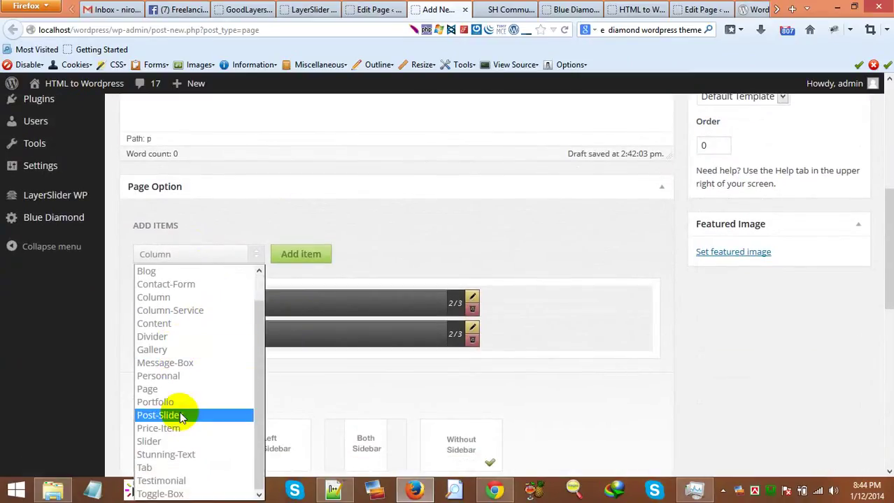
click(184, 480)
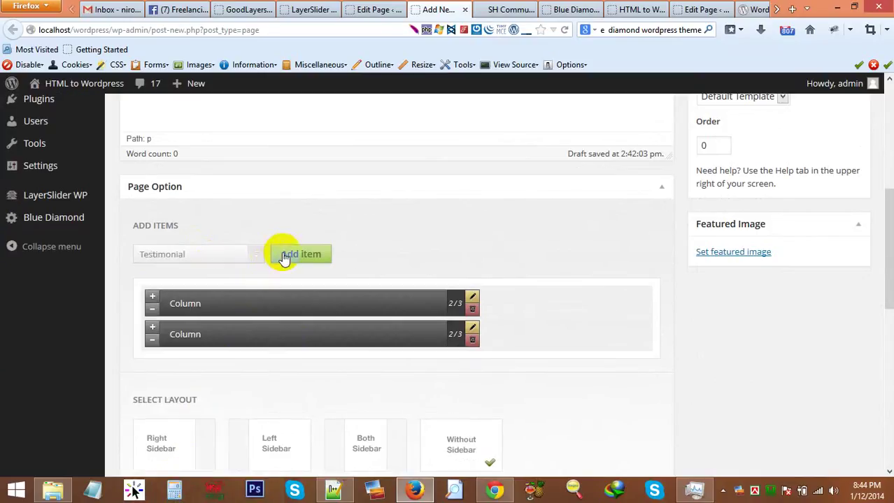
click(284, 258)
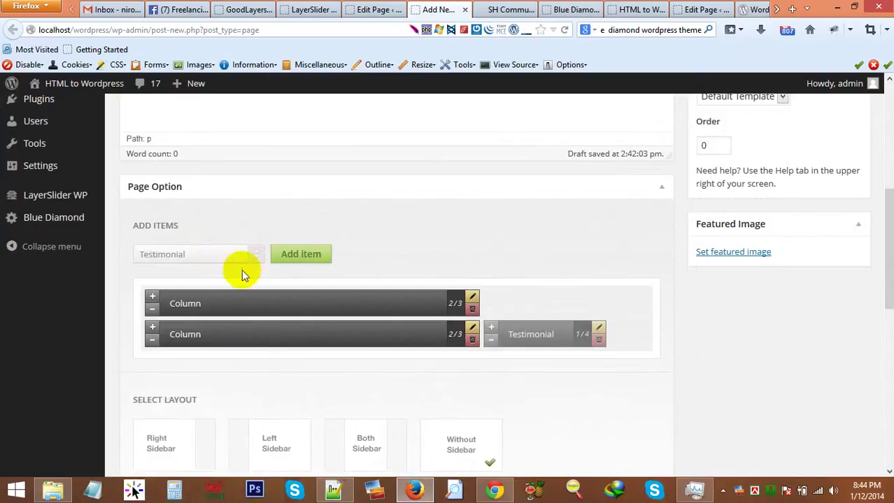
click(492, 330)
drag(533, 334, 530, 297)
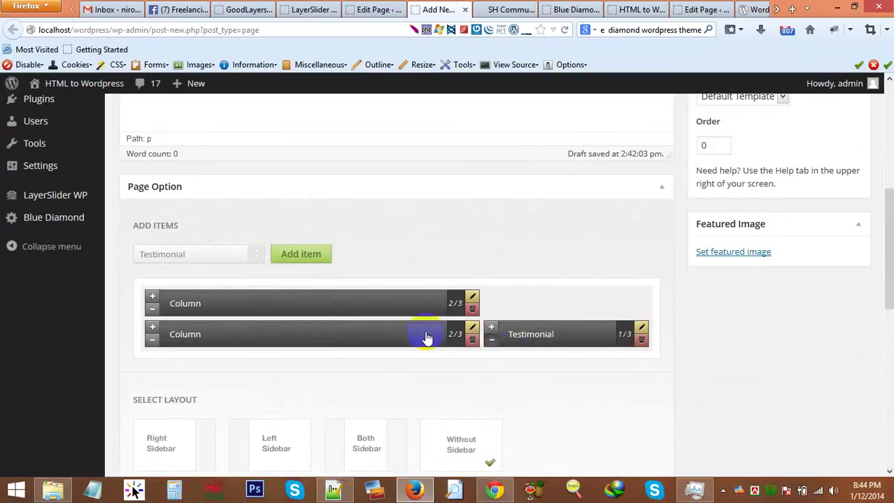
Add a Contact-Form item to the page's item layout and delete it again.
click(193, 256)
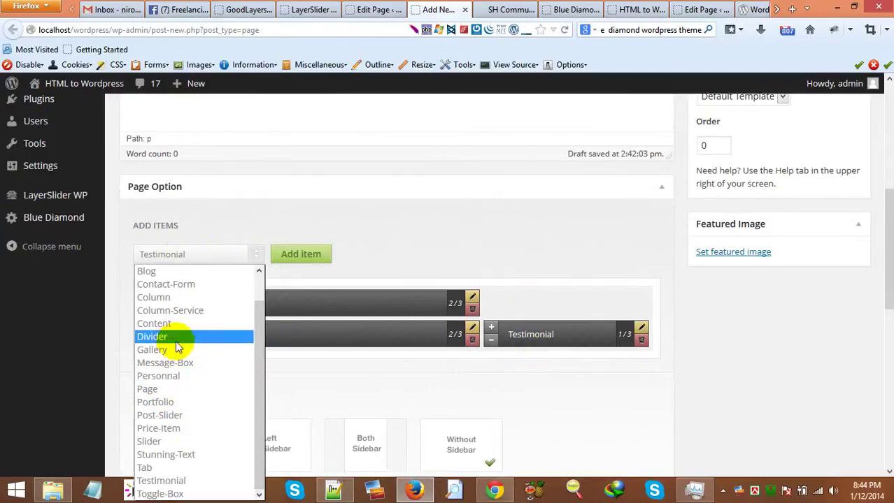
scroll(178, 344, up, 1)
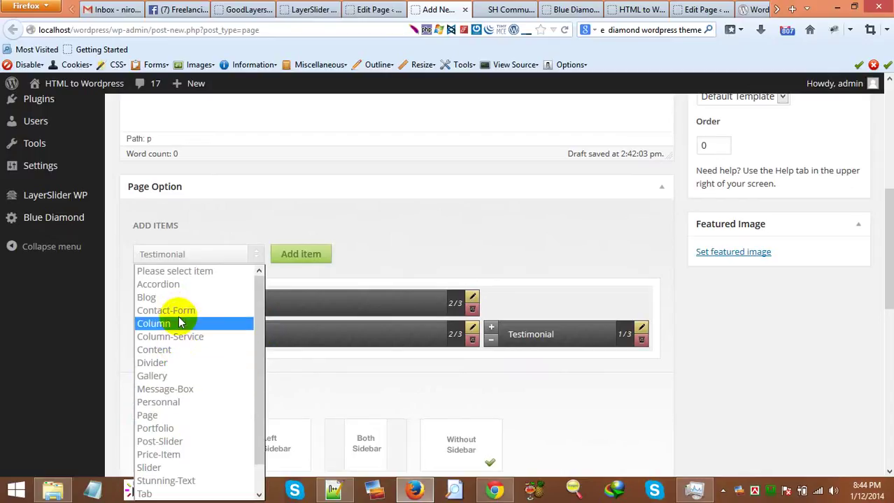
click(178, 309)
click(308, 262)
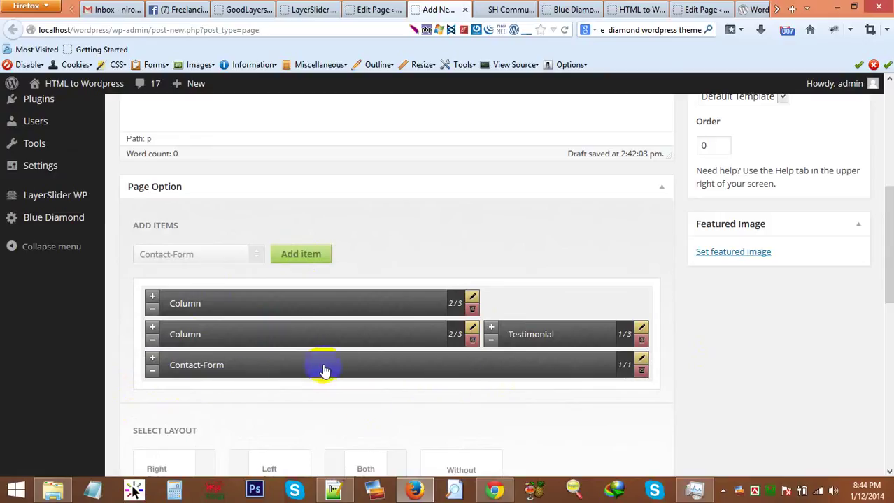
click(640, 370)
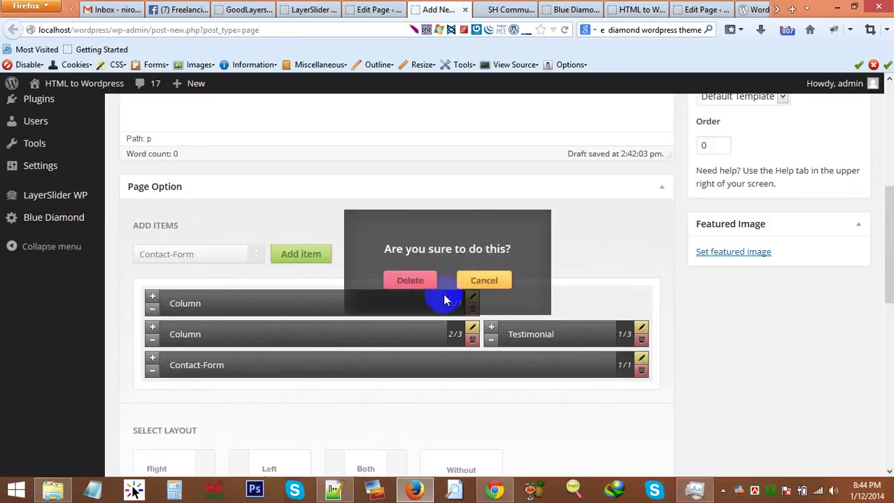
click(409, 280)
Add a Portfolio item to the page's item layout.
click(253, 258)
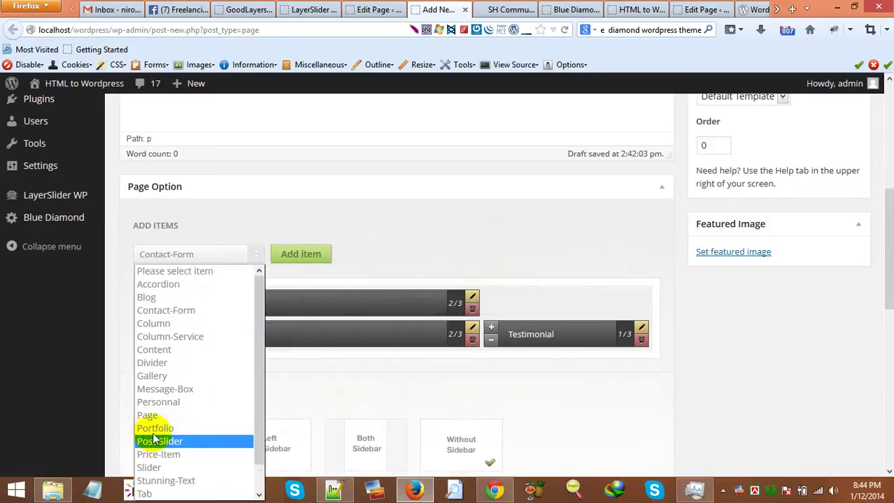
scroll(155, 437, down, 1)
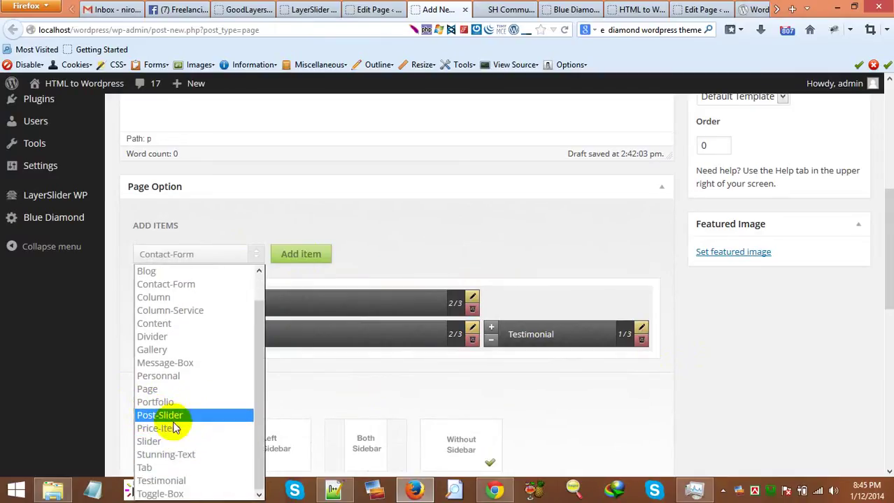
click(172, 404)
click(301, 258)
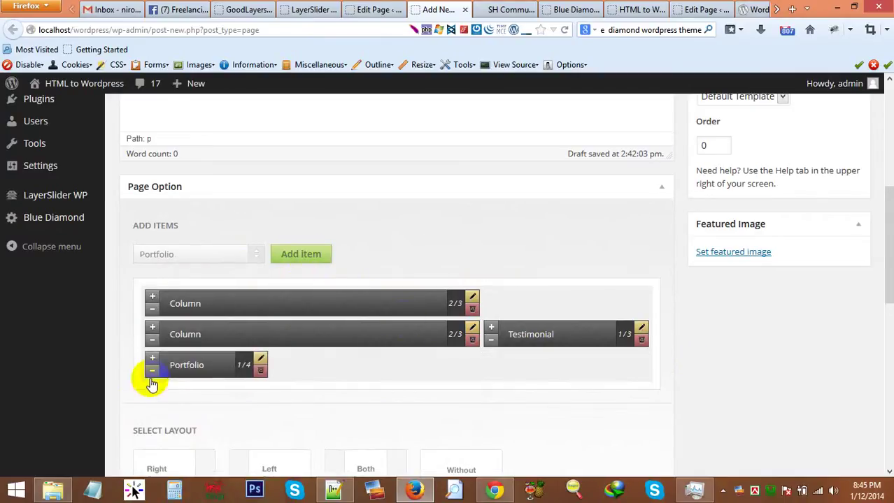
Try to move the Portfolio item beside the first column, and put the Testimonial back beside the second column at 1/4 width.
drag(175, 372, 519, 317)
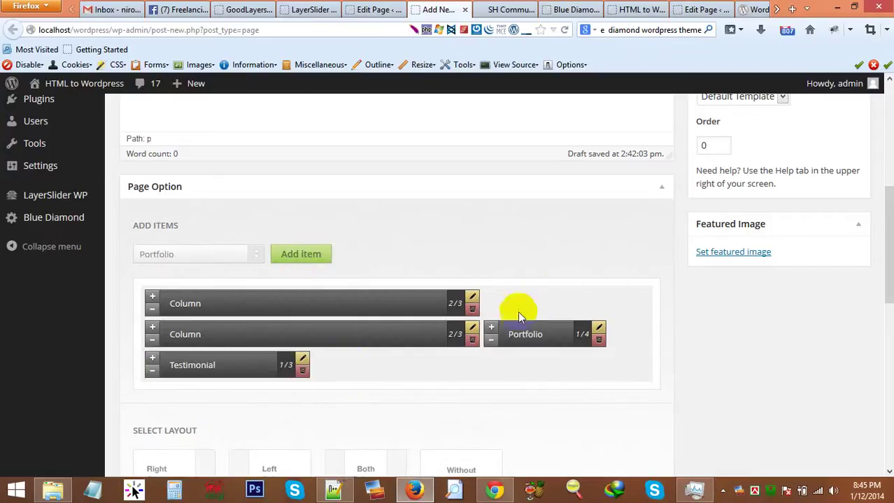
click(153, 369)
drag(185, 365, 536, 303)
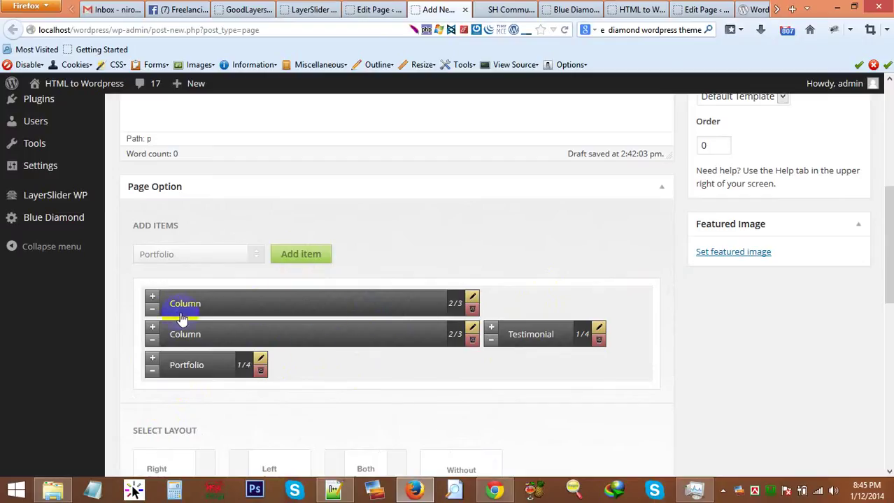
Place the Portfolio item beside the first column, with that column at 2/3 and the Portfolio and Testimonial items at 1/3 each.
click(152, 310)
drag(182, 370, 402, 332)
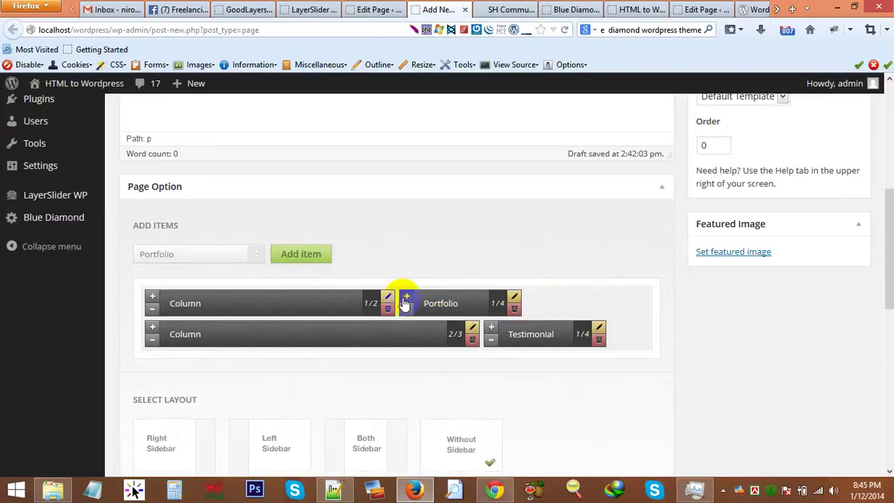
click(405, 299)
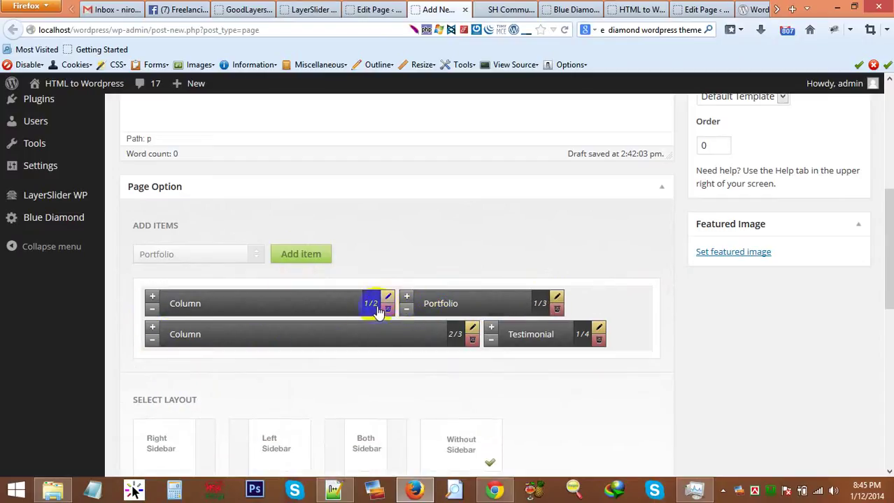
click(152, 298)
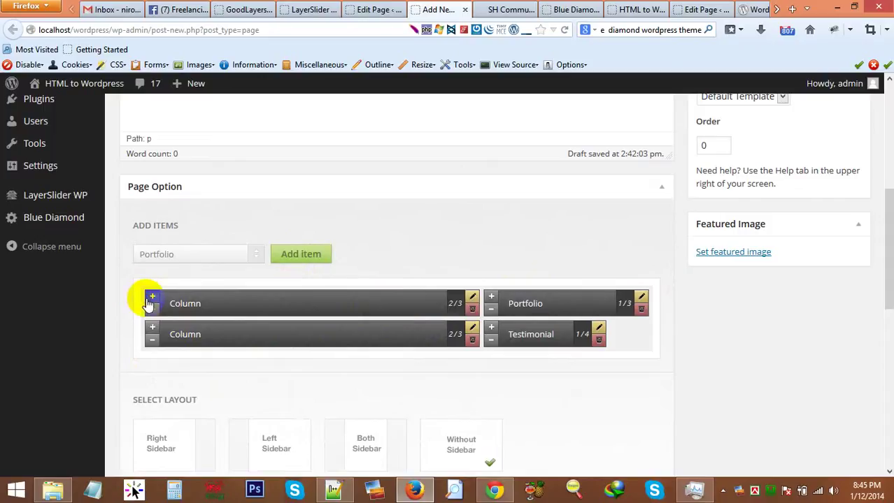
click(491, 327)
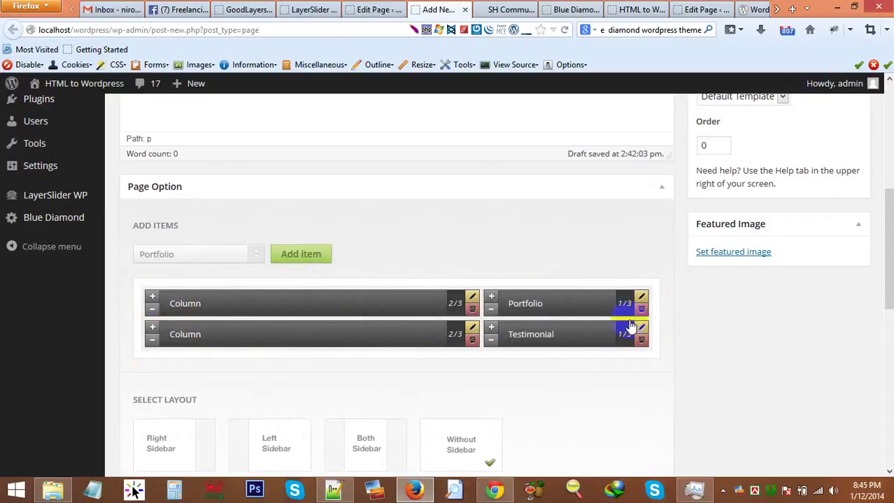
Edit the Portfolio item and choose portfolio-3 as its View All Portfolio page.
click(641, 297)
scroll(447, 378, down, 3)
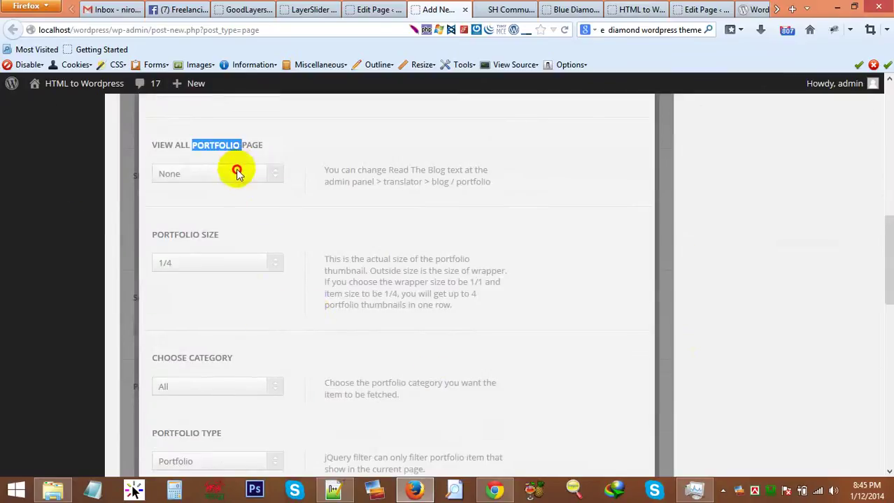
click(237, 173)
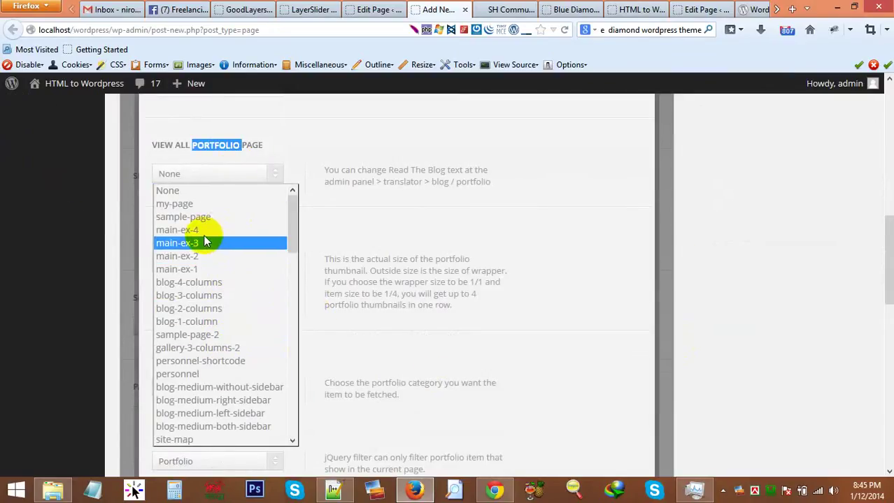
scroll(223, 332, down, 15)
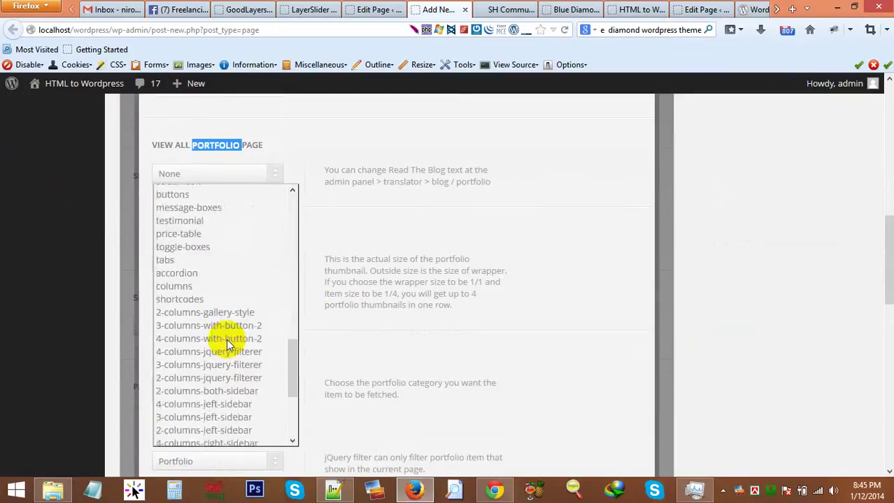
scroll(224, 343, down, 4)
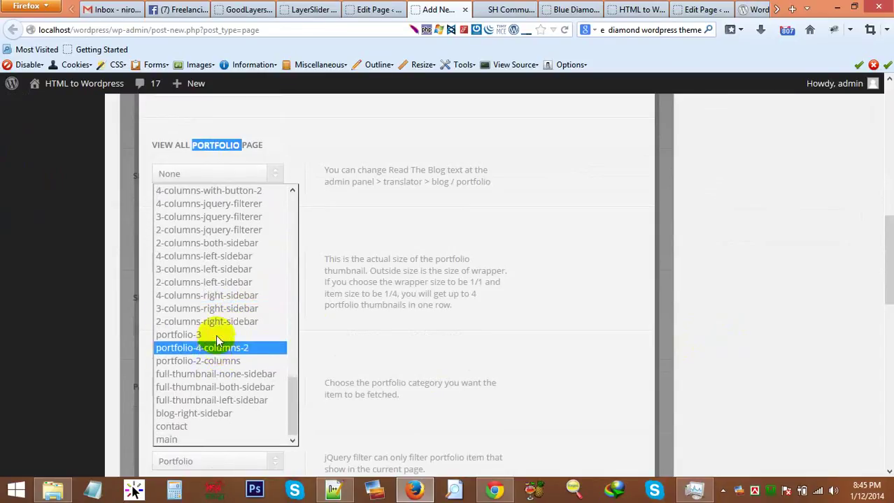
click(216, 335)
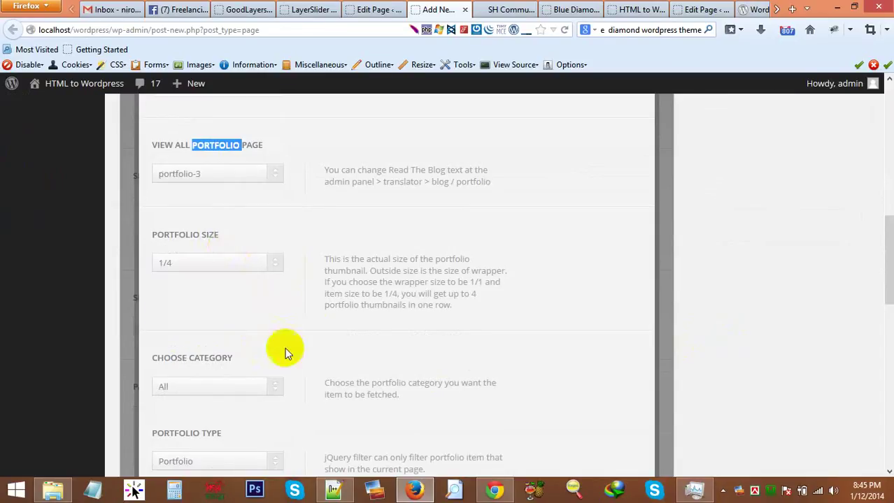
Choose a different portfolio thumbnail size and set the portfolio category to the lowercase "all".
click(226, 263)
click(211, 306)
scroll(211, 311, down, 3)
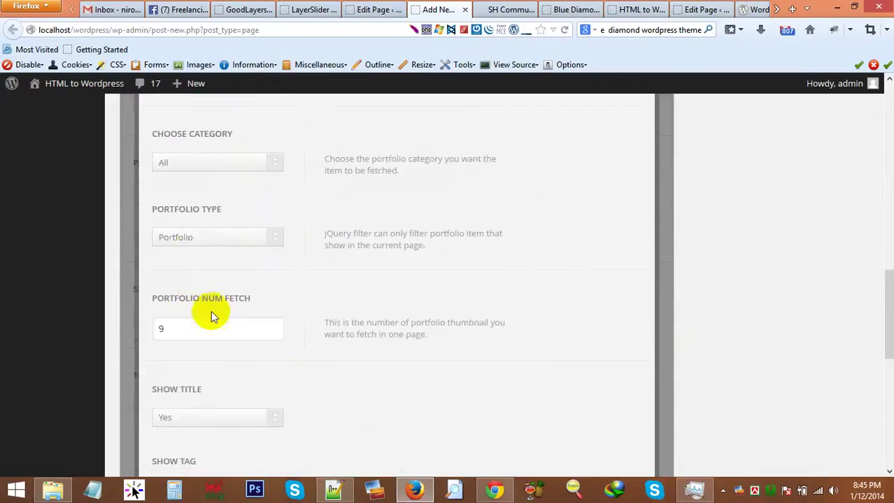
click(201, 165)
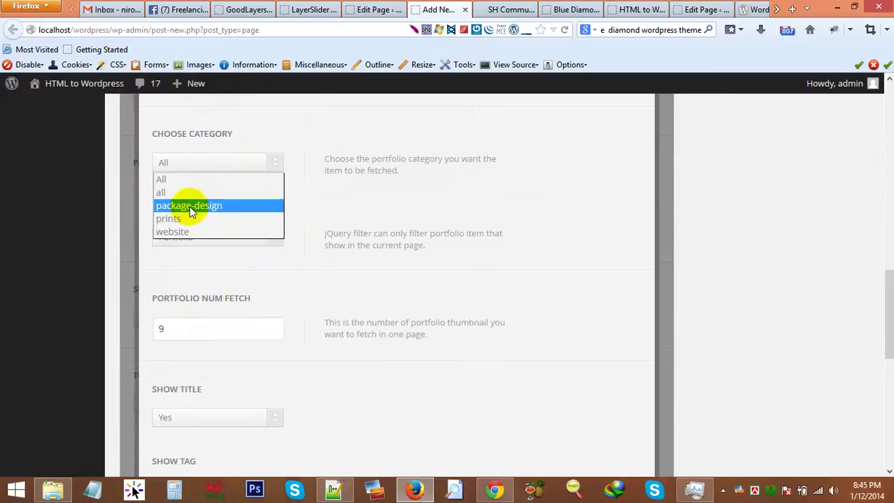
click(168, 193)
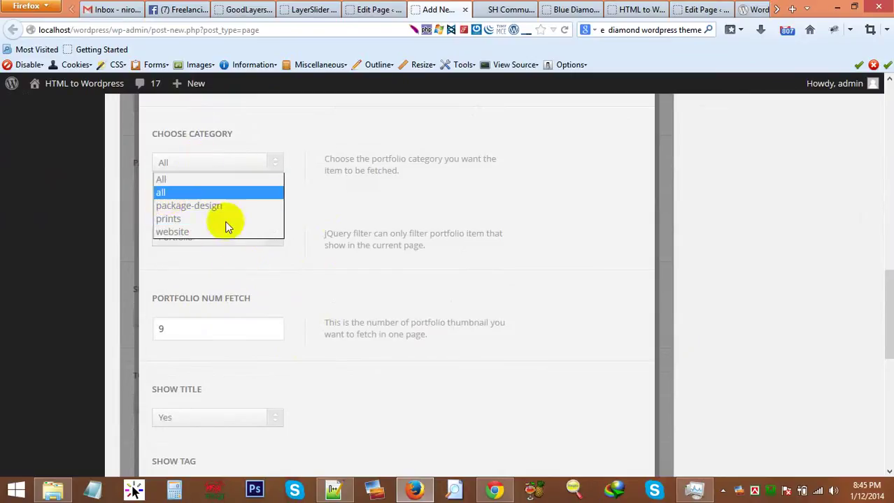
Set the Portfolio item's Show Tag option to No.
double_click(216, 321)
scroll(326, 343, down, 4)
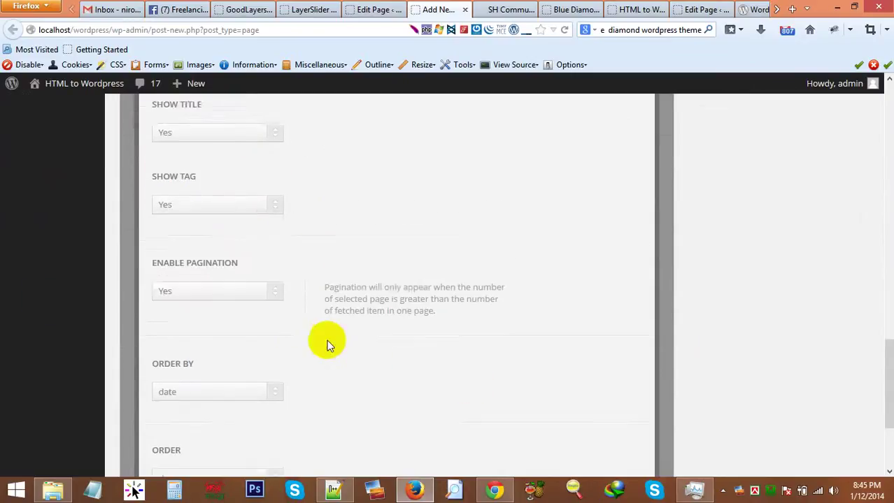
click(218, 193)
click(222, 222)
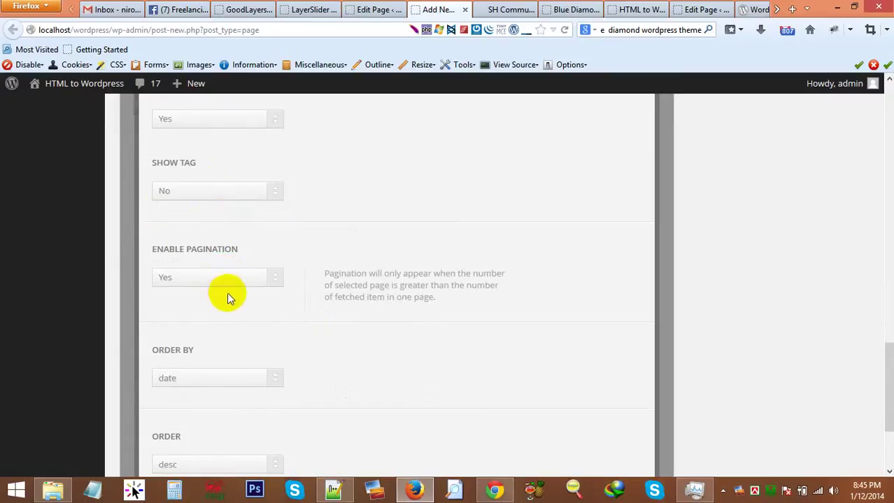
Set the Portfolio item's Enable Pagination option to No and finish editing the item.
click(215, 276)
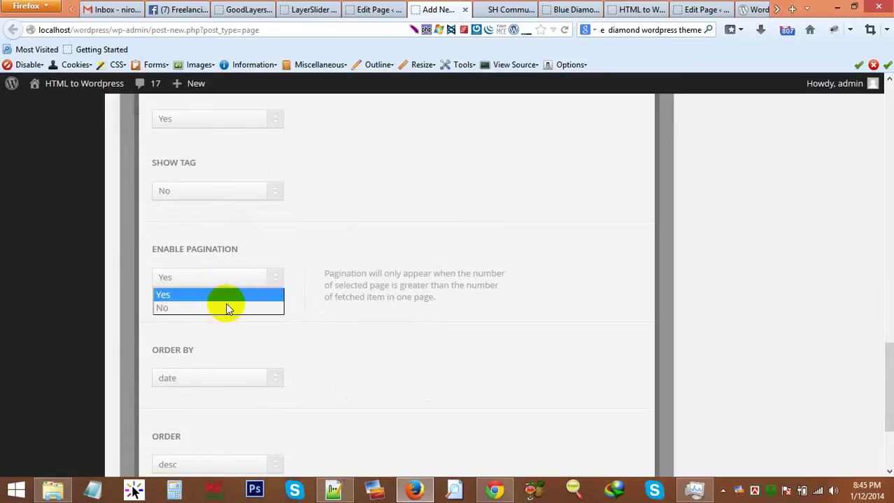
click(179, 309)
scroll(216, 383, down, 2)
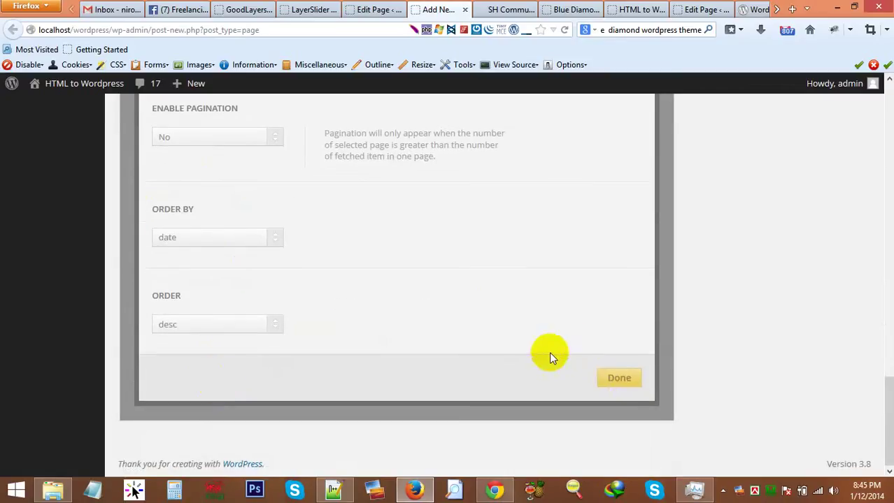
click(619, 379)
Publish the Test Page.
scroll(516, 366, up, 4)
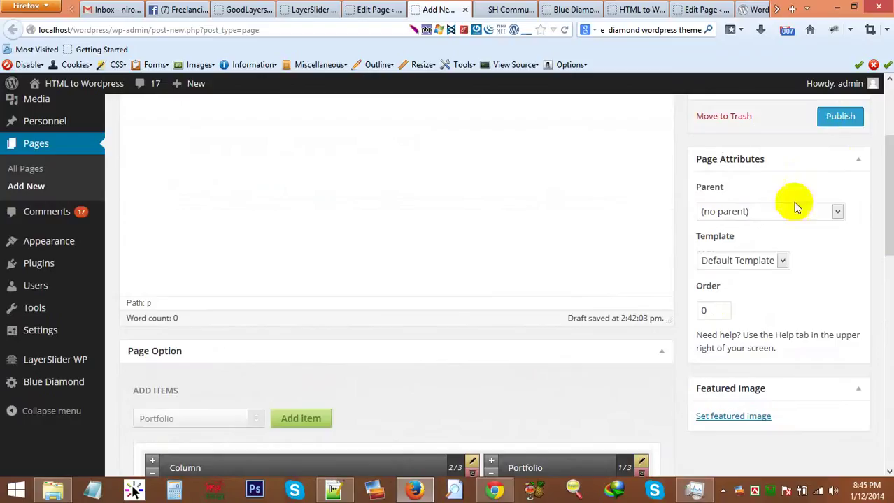
click(835, 118)
scroll(451, 190, up, 4)
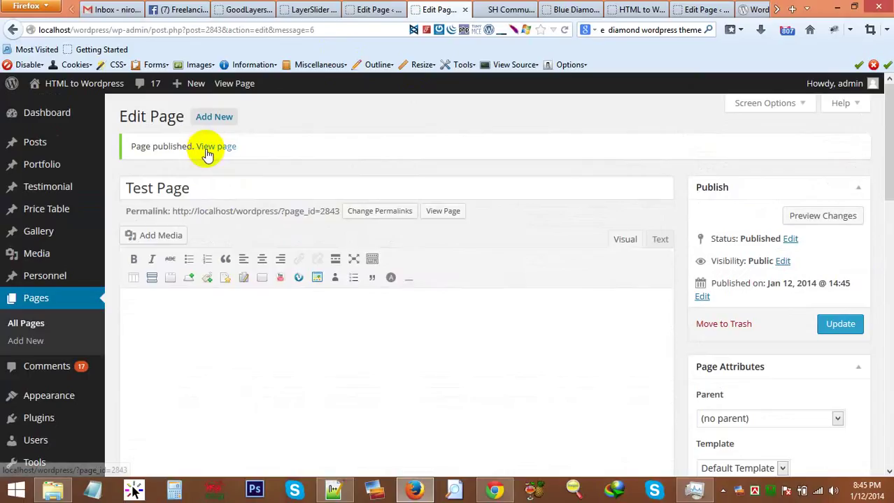
Open the published Test Page in a new tab and examine its column, portfolio and testimonial layout.
middle_click(210, 147)
click(493, 10)
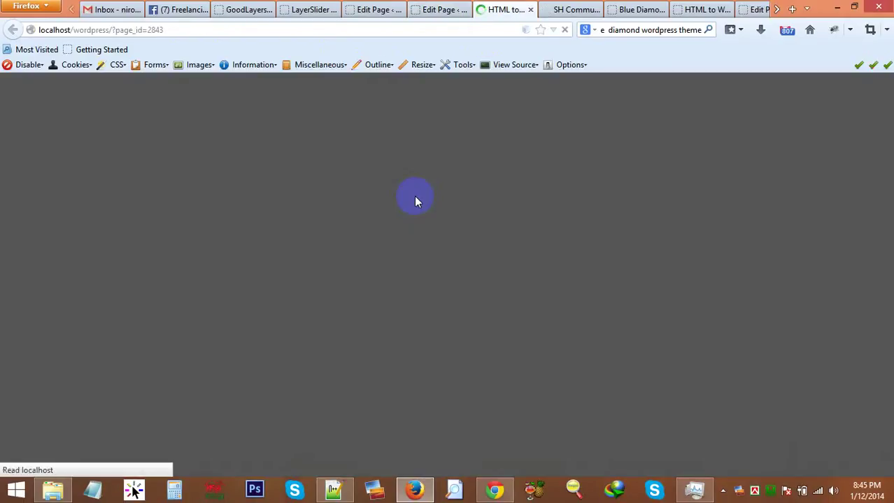
scroll(784, 319, down, 5)
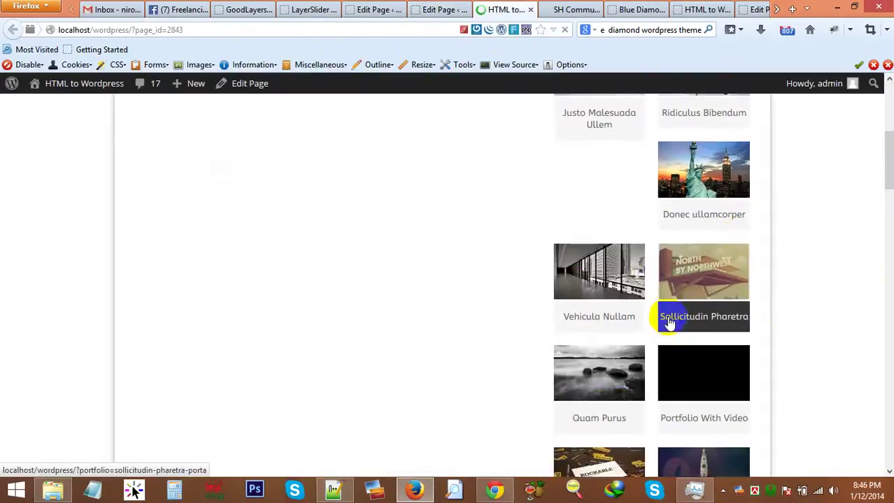
scroll(634, 287, up, 5)
scroll(668, 378, down, 5)
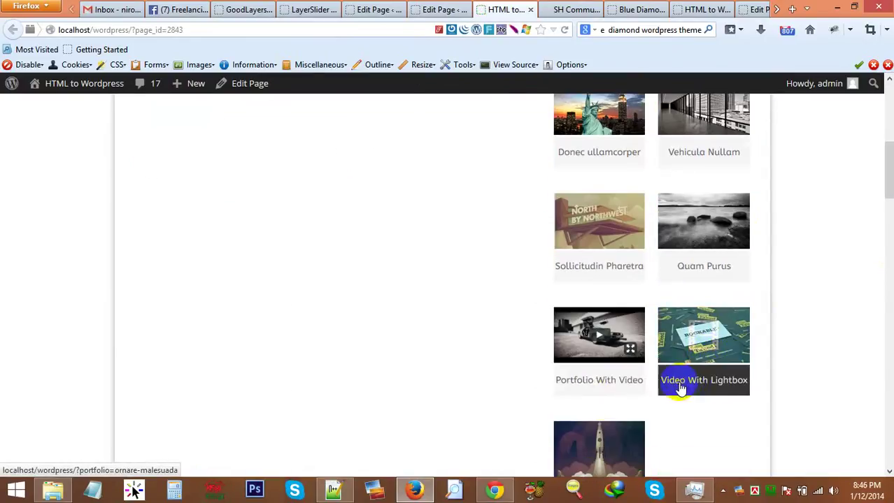
scroll(576, 425, down, 2)
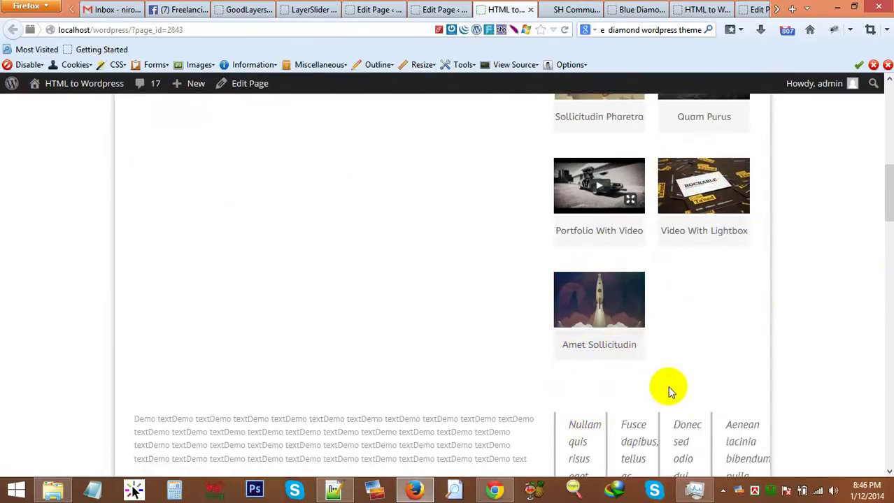
scroll(663, 386, up, 1)
scroll(616, 364, up, 6)
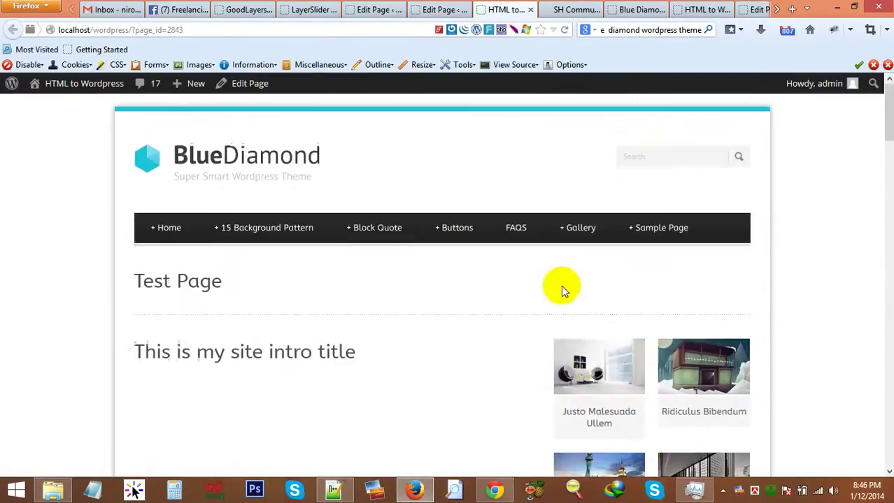
Edit the Portfolio item on the Test Page to fetch 2 thumbnails, and update the page.
click(430, 9)
scroll(447, 363, down, 6)
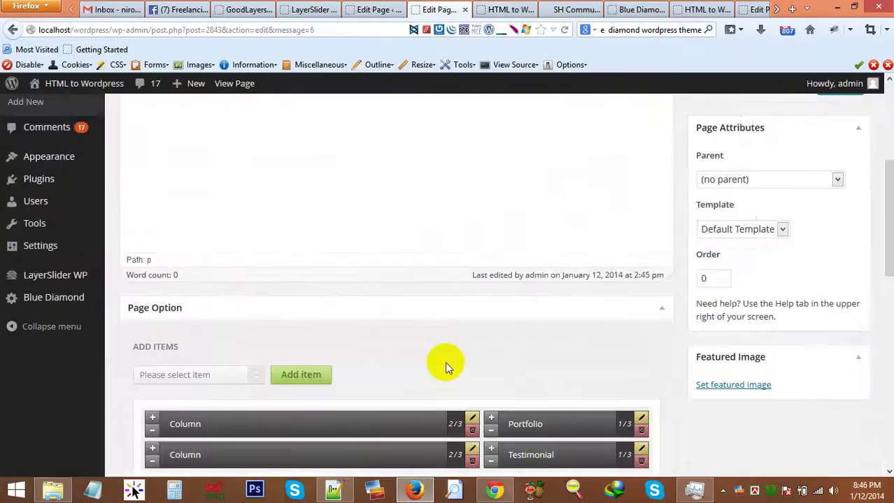
click(641, 211)
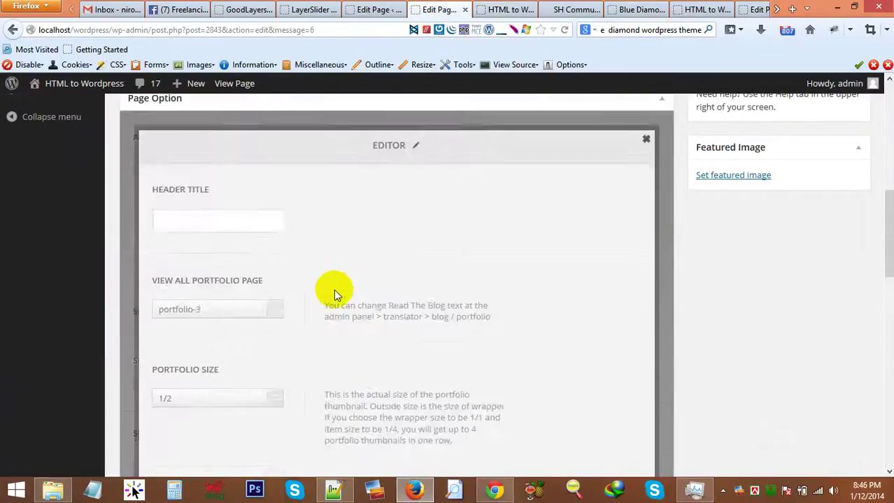
scroll(334, 289, down, 5)
key(Tab)
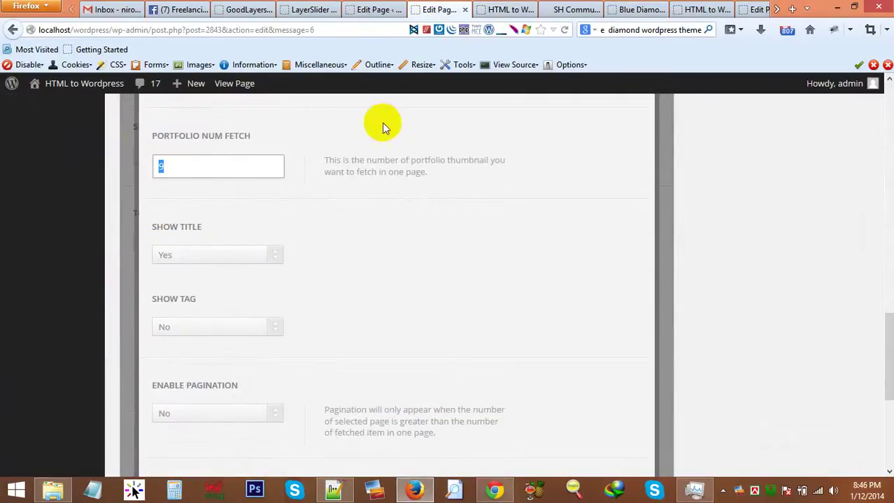
text(2)
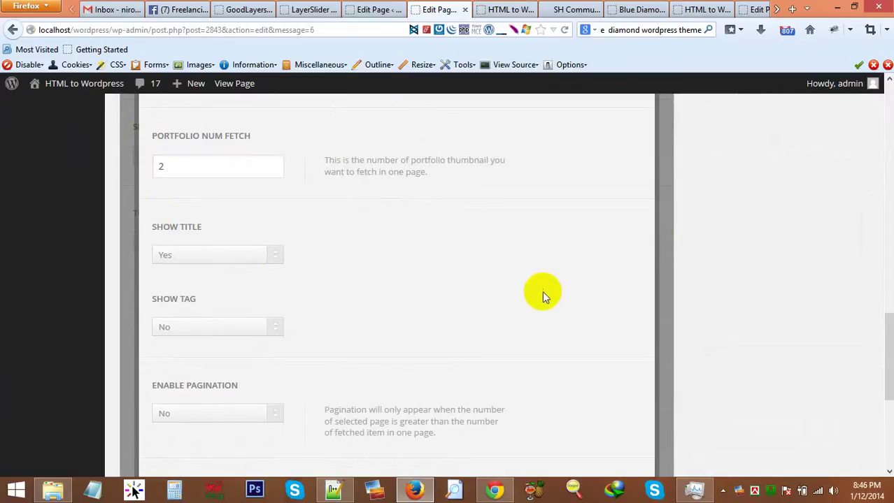
scroll(542, 291, down, 4)
click(620, 377)
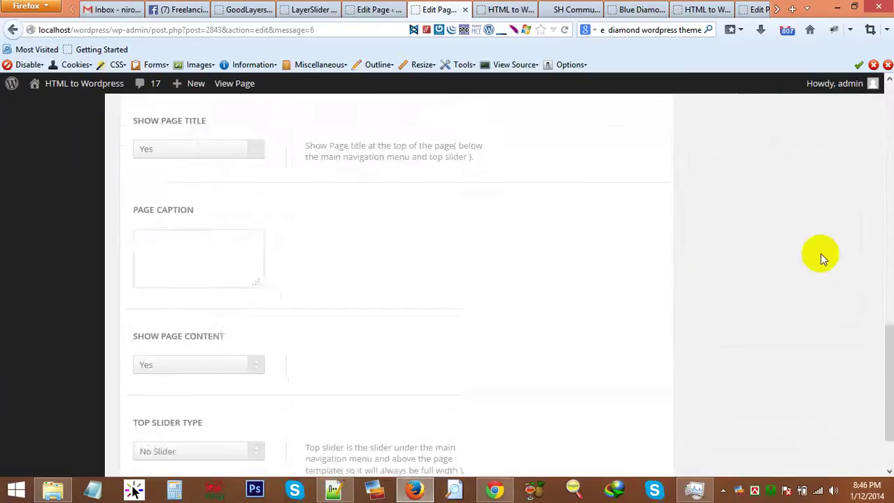
scroll(832, 238, up, 10)
click(840, 253)
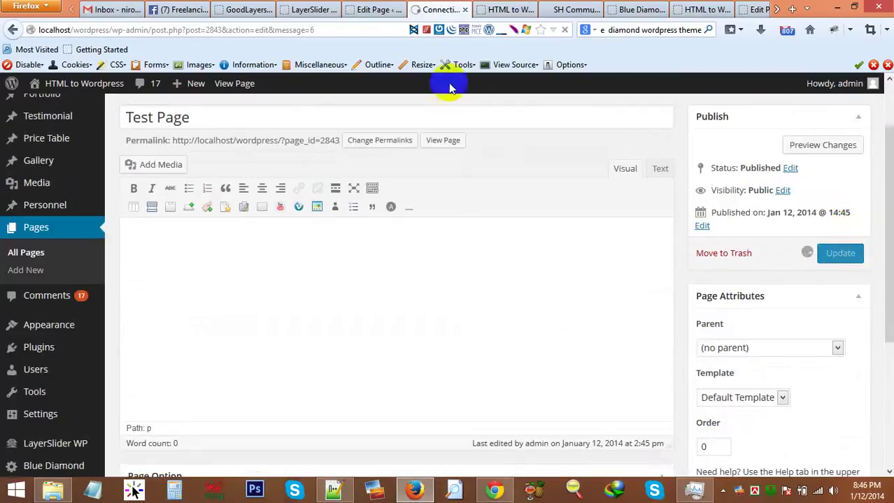
Open the site's home page and examine its portfolio and testimonial sections.
click(487, 13)
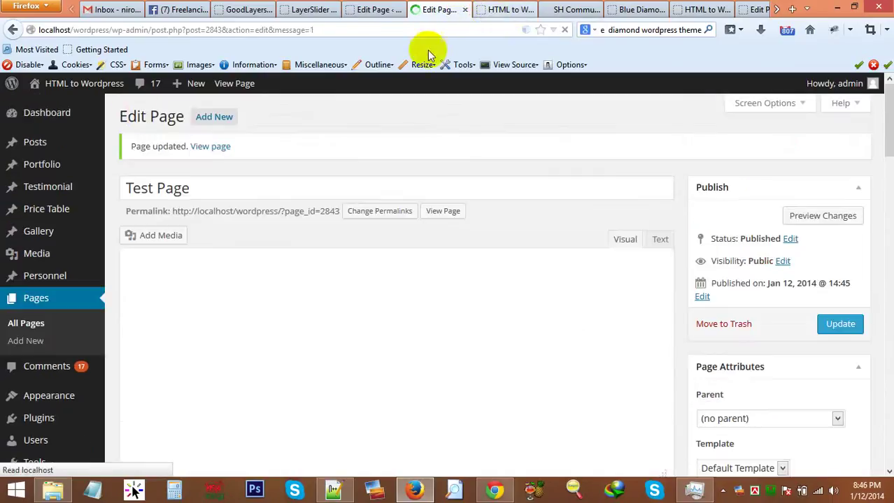
click(173, 158)
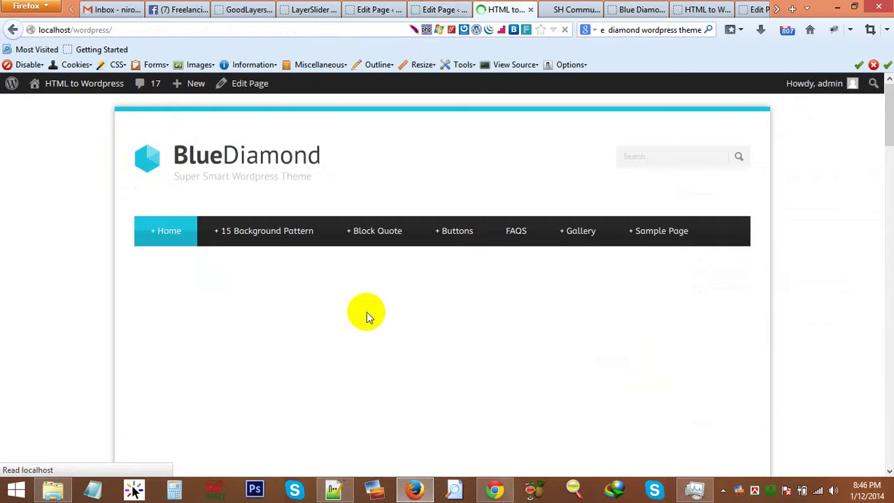
scroll(341, 303, down, 10)
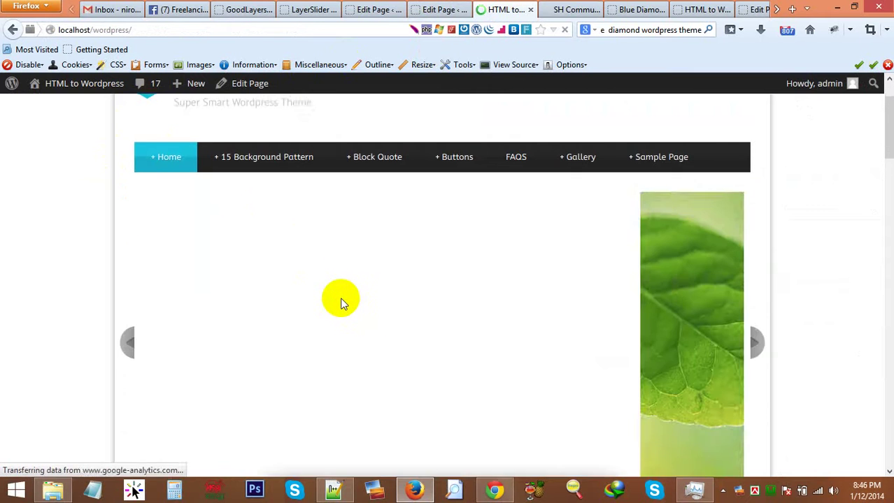
scroll(342, 302, down, 3)
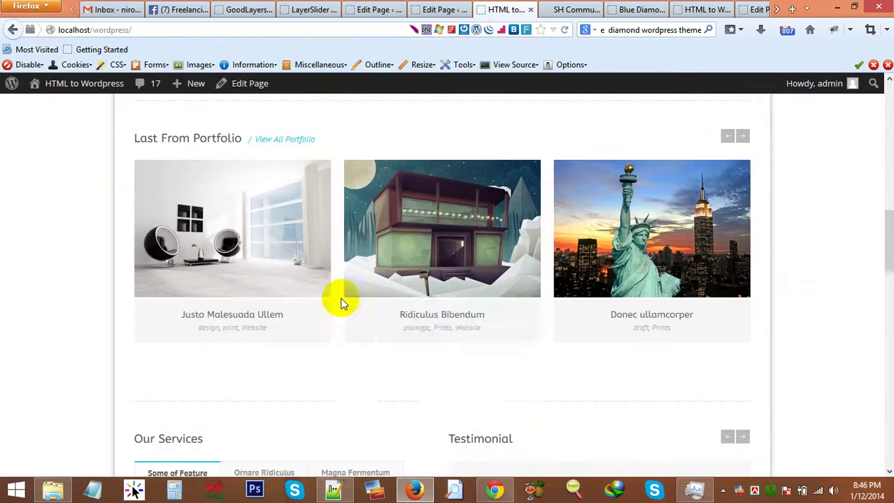
scroll(490, 293, down, 4)
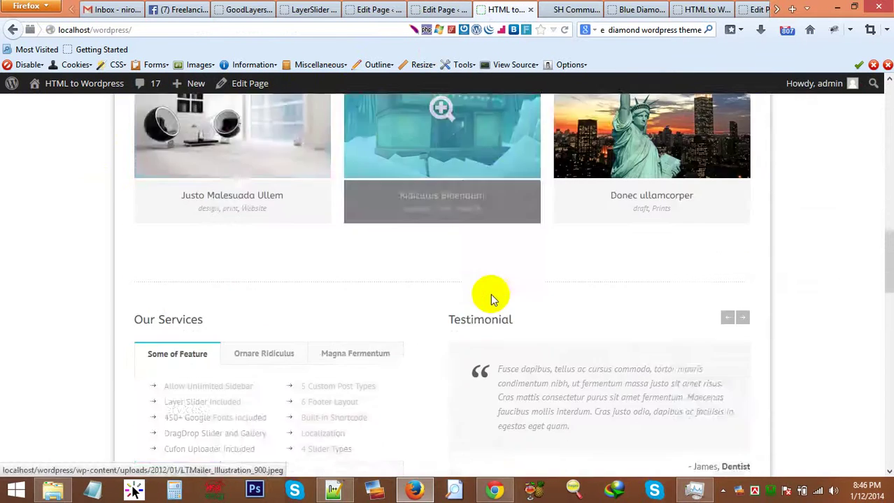
scroll(489, 294, up, 15)
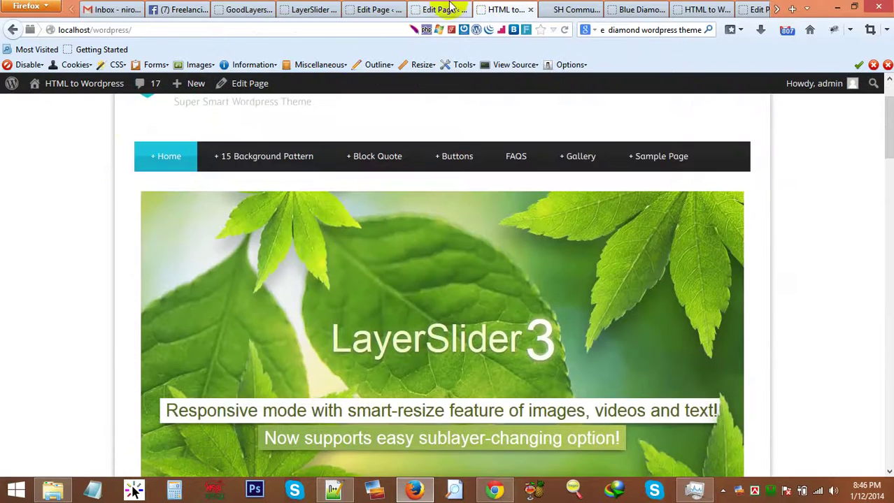
View the updated Test Page in a new tab, close the home page tab, and examine the portfolio and testimonial columns.
click(448, 8)
middle_click(205, 149)
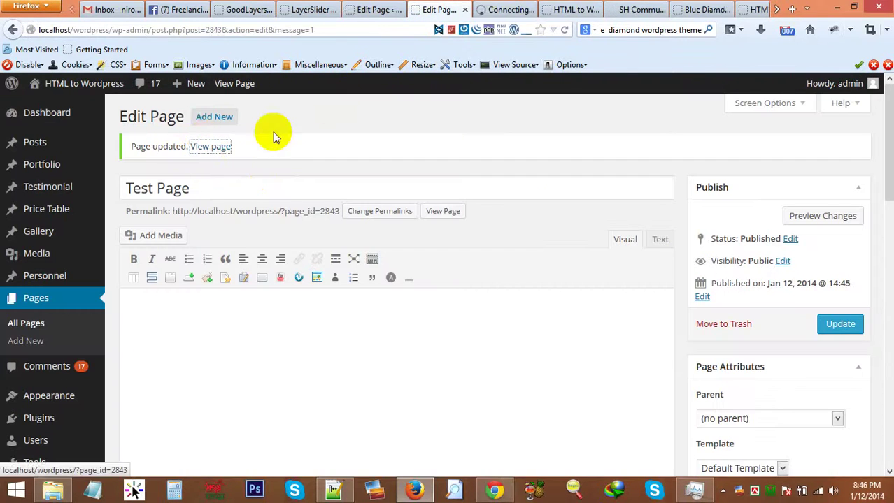
click(592, 10)
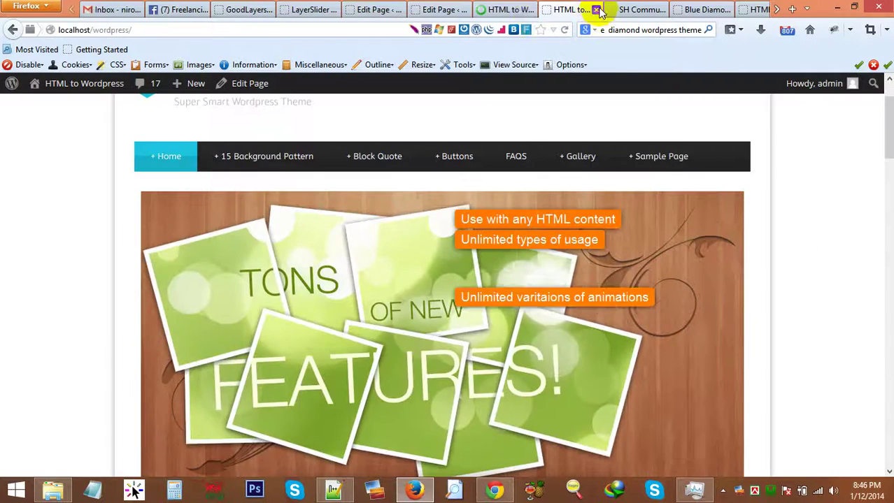
click(595, 10)
click(507, 10)
scroll(615, 293, down, 3)
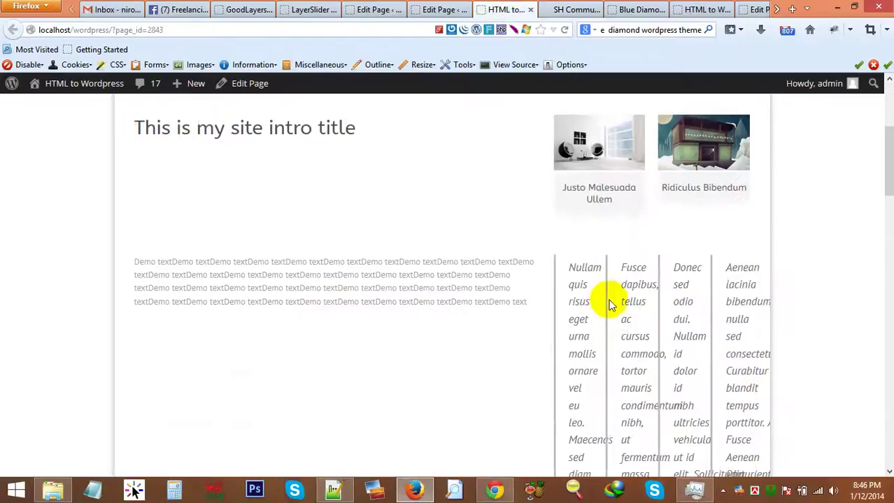
scroll(623, 256, up, 1)
scroll(642, 336, down, 3)
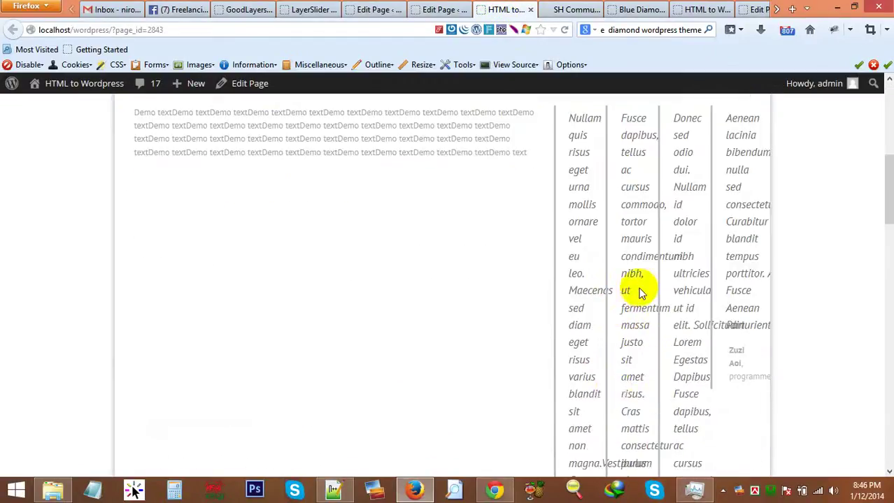
scroll(616, 378, down, 6)
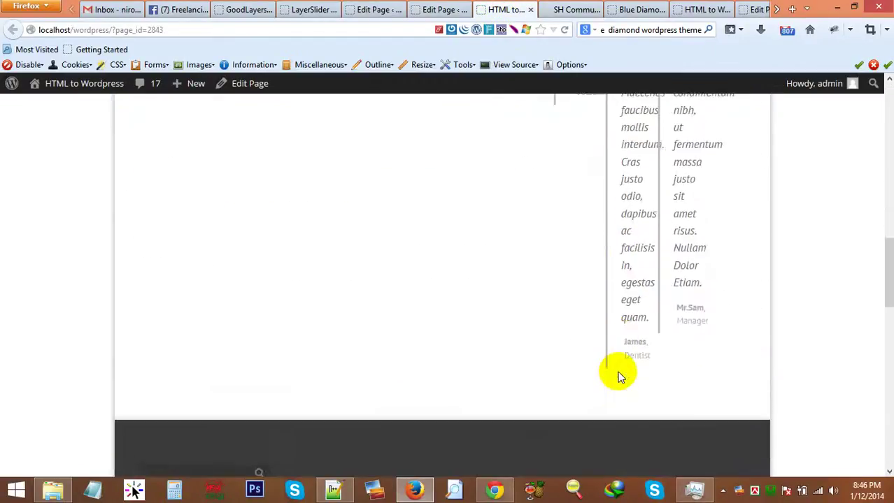
scroll(617, 371, up, 8)
Return to the Test Page's editing screen and open the Testimonial item's settings.
click(441, 9)
scroll(535, 285, down, 5)
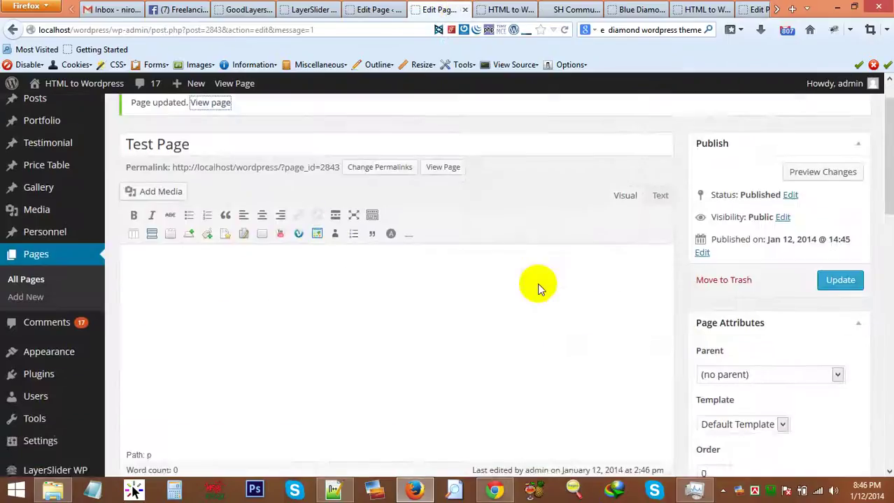
click(638, 320)
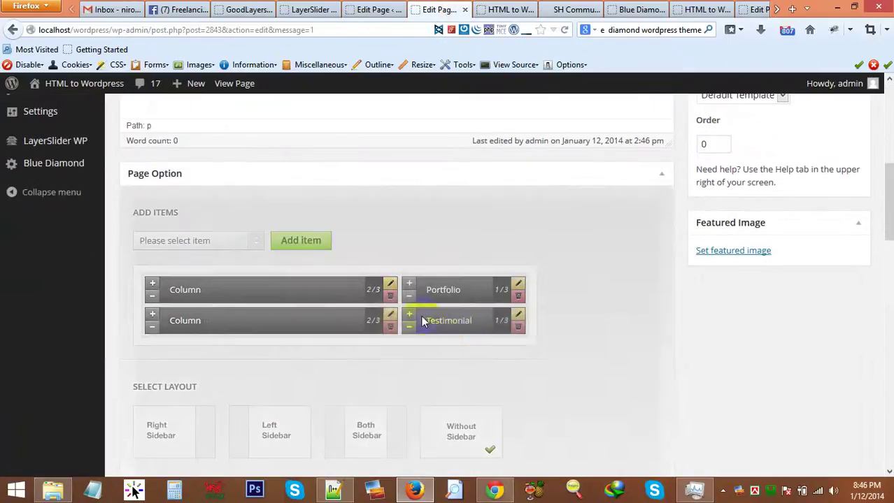
Set the Testimonial item's Num Fetch to 1.
scroll(383, 295, down, 5)
drag(220, 234, 84, 212)
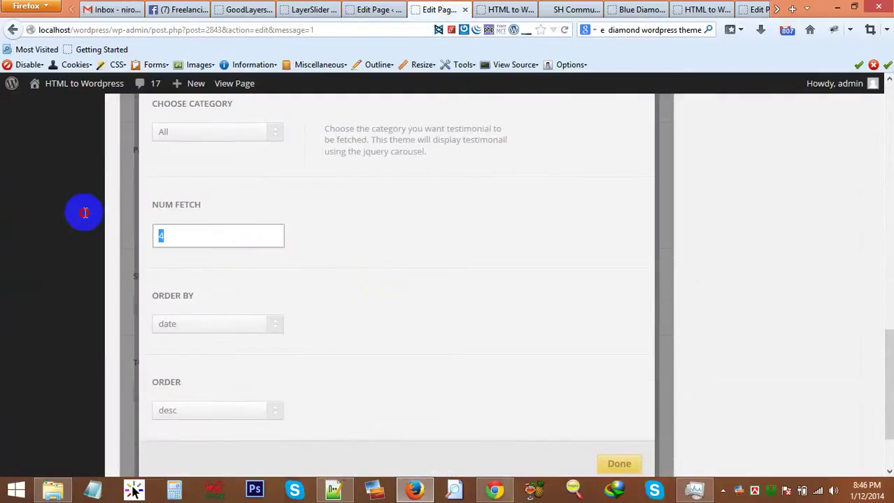
text(1)
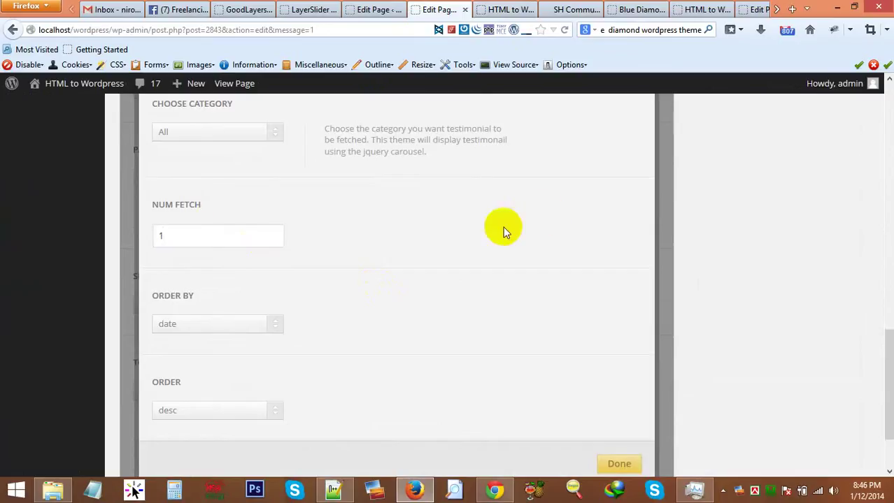
scroll(293, 163, up, 1)
scroll(293, 164, up, 1)
scroll(229, 323, down, 3)
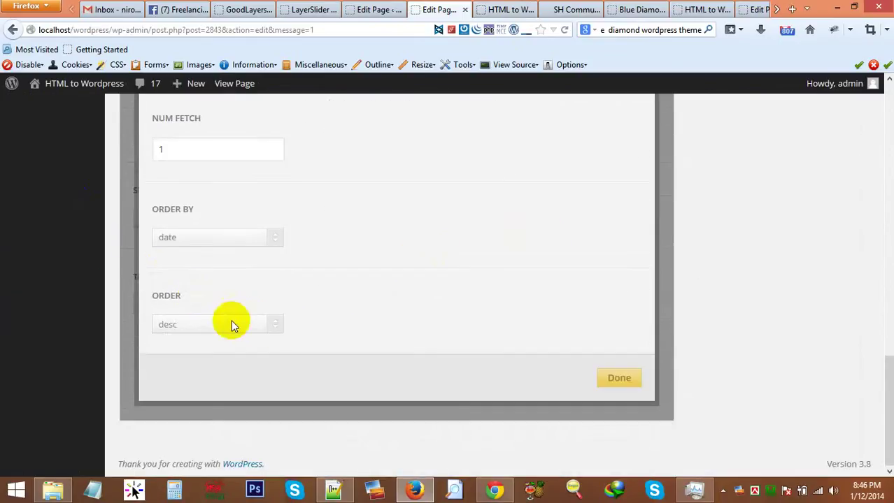
Set the Testimonial item's size to 1/1.
scroll(442, 303, up, 7)
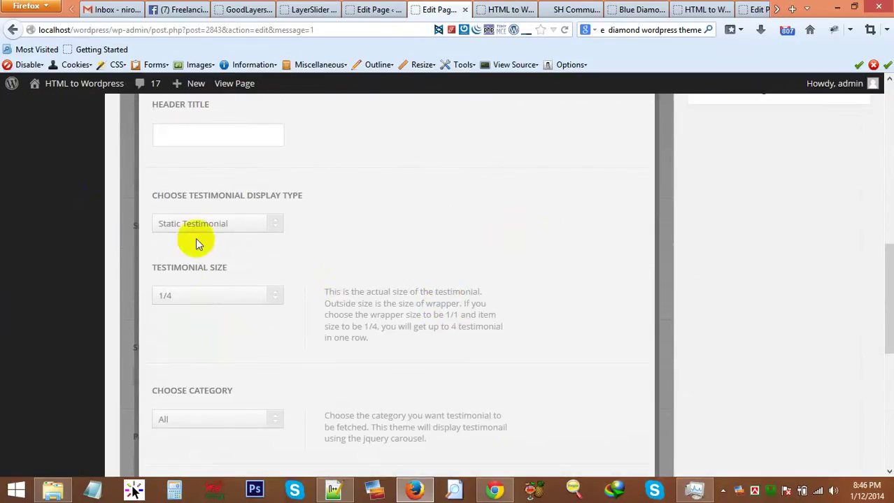
click(220, 297)
click(216, 351)
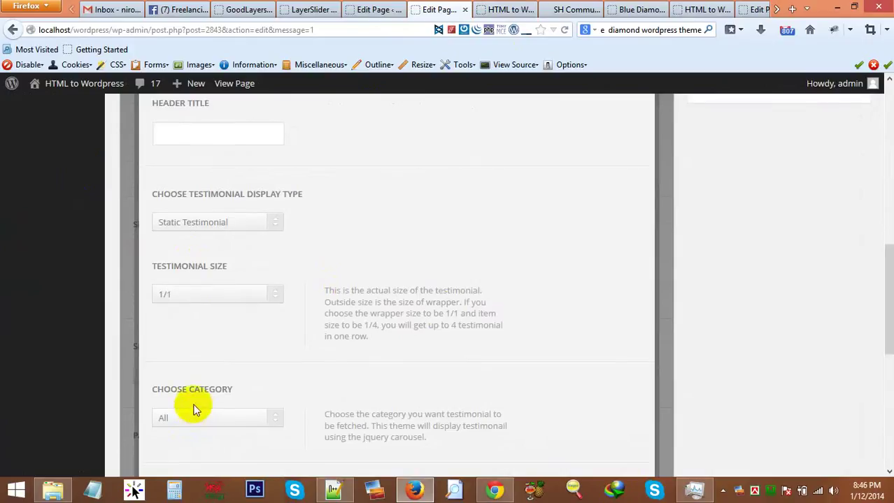
Set the Testimonial item's Num Fetch to 4.
scroll(192, 377, down, 3)
double_click(179, 368)
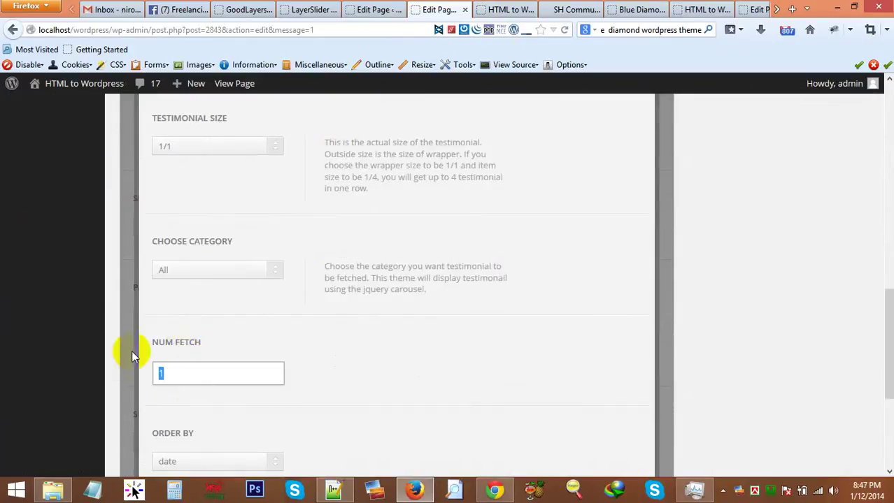
text(4)
click(465, 422)
scroll(350, 377, up, 4)
scroll(270, 337, up, 2)
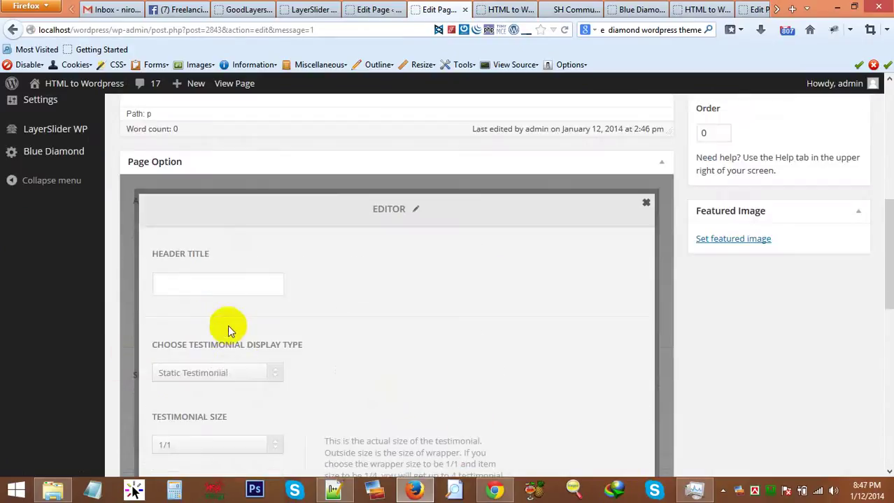
Set the Testimonial item's display type to Carousel Testimonial and look through the options offered for that type.
click(230, 373)
click(228, 405)
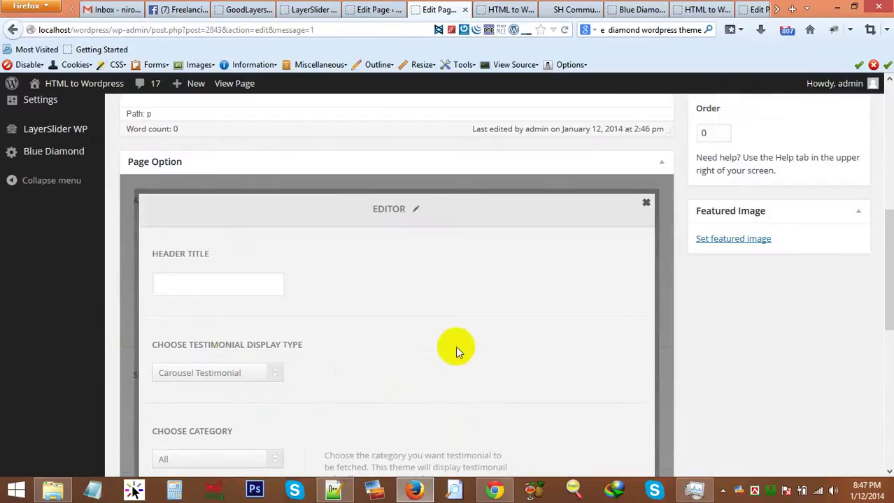
scroll(369, 313, down, 5)
scroll(254, 347, down, 3)
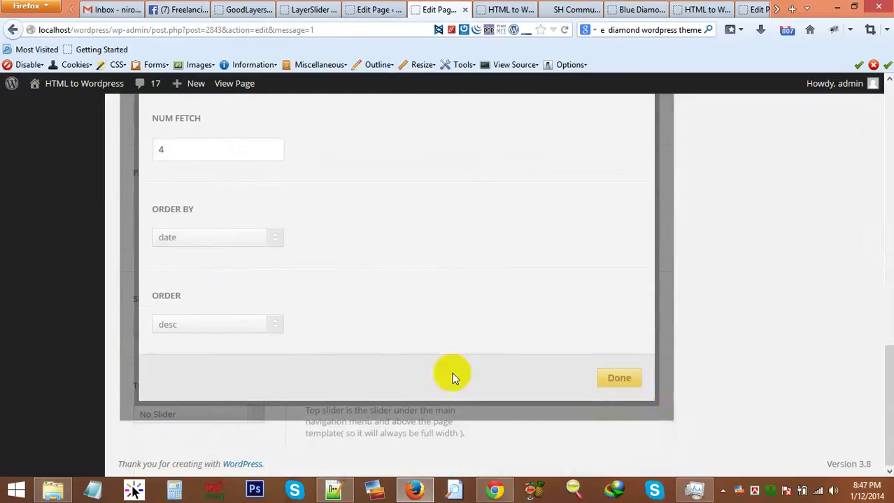
scroll(378, 331, up, 3)
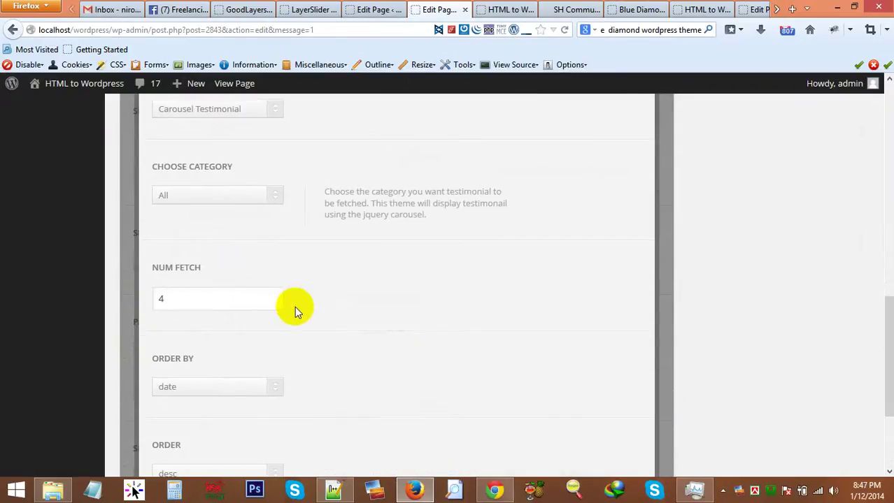
scroll(294, 306, up, 2)
scroll(294, 306, down, 2)
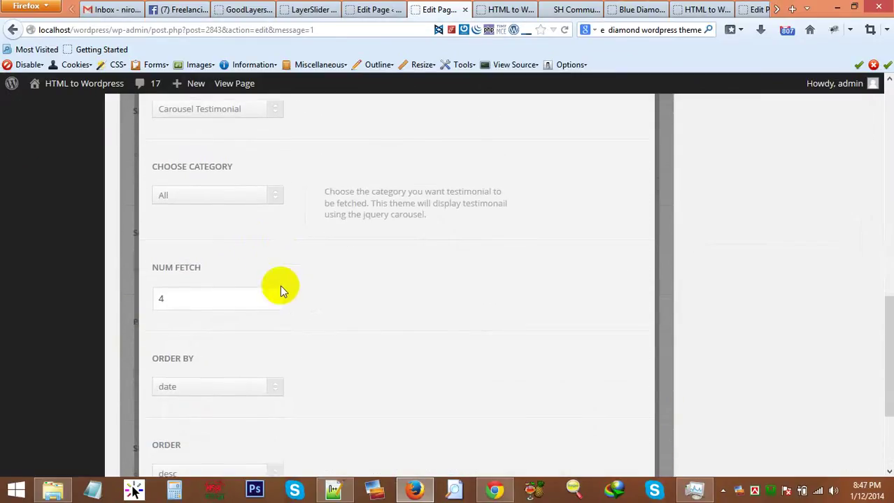
Keep the Testimonial item's category at All, enter 4 for Num Fetch and confirm the item's settings.
click(271, 195)
click(321, 188)
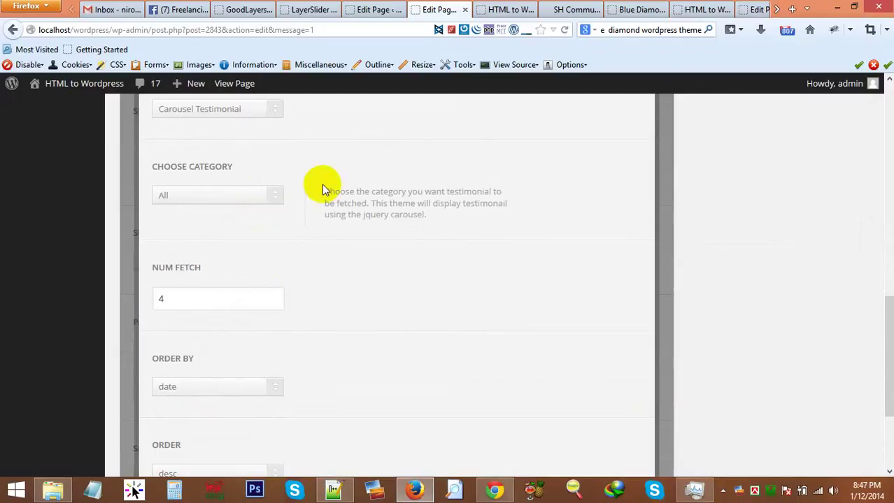
click(157, 299)
text(4)
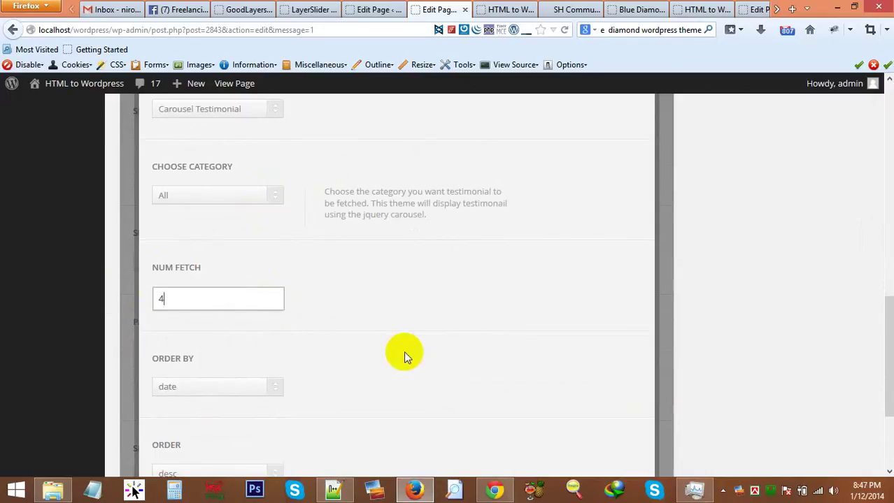
scroll(531, 405, down, 3)
click(619, 385)
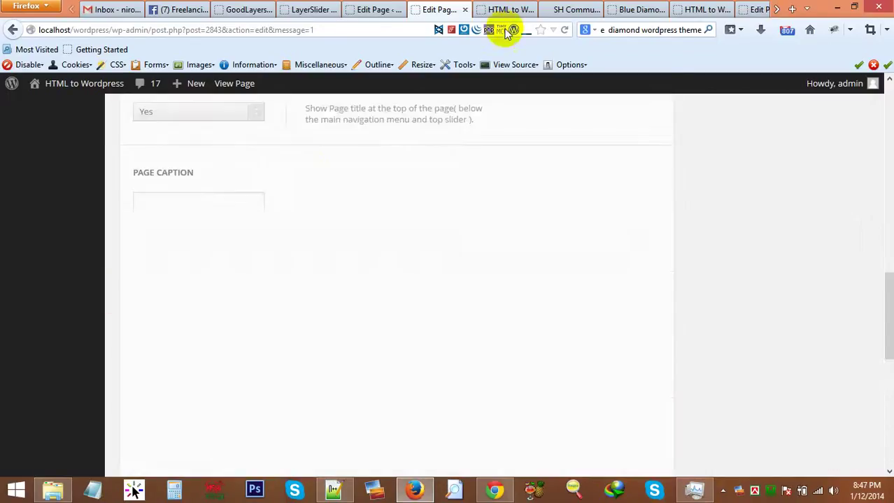
Update the Test Page and reload its live view.
scroll(508, 115, up, 10)
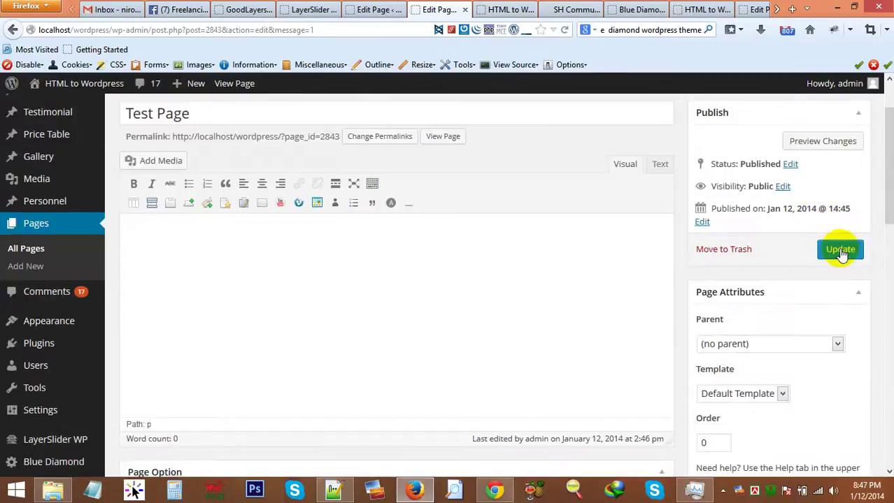
click(840, 251)
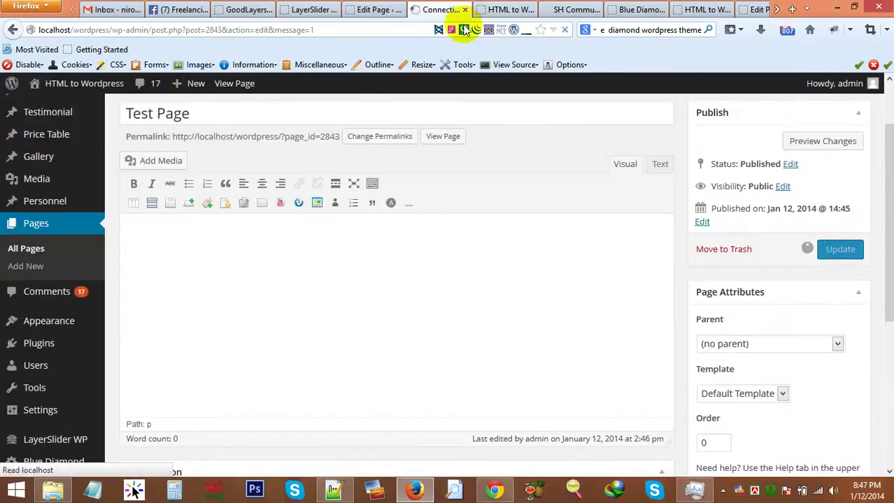
click(505, 9)
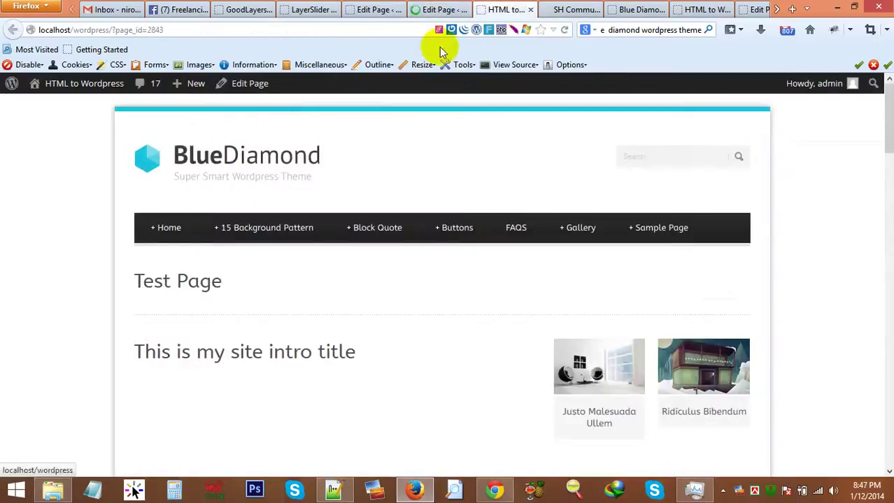
key(F5)
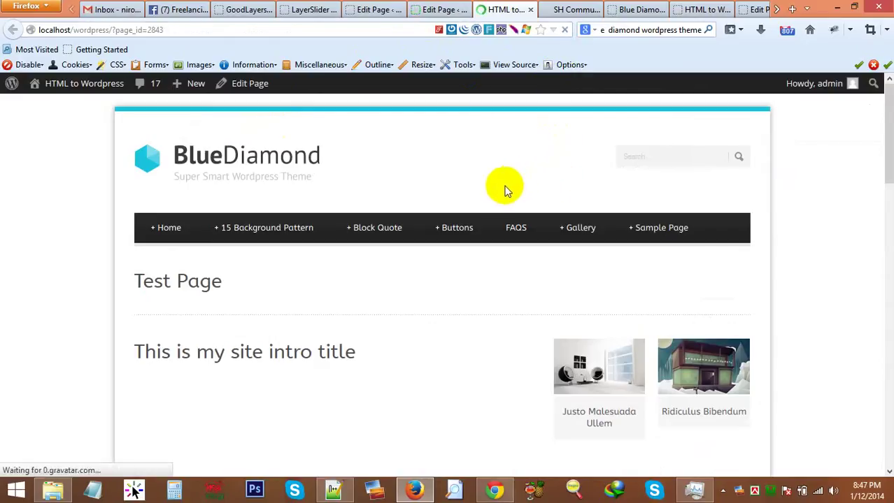
Advance through the testimonial carousel on the live Test Page and examine how the column text sits beside it.
scroll(493, 210, down, 5)
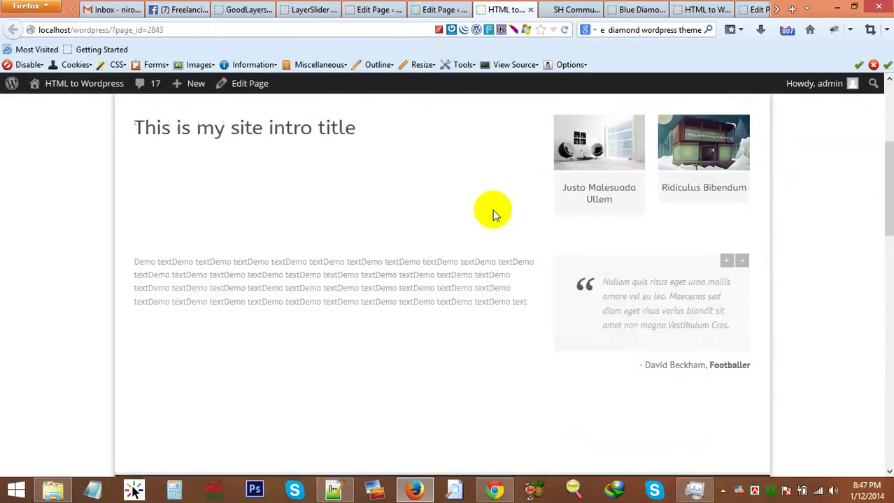
click(742, 266)
click(742, 266)
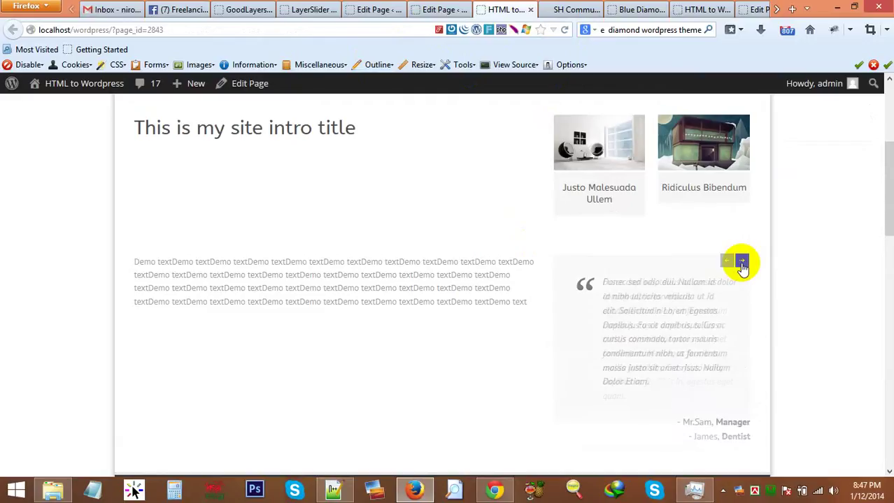
click(742, 266)
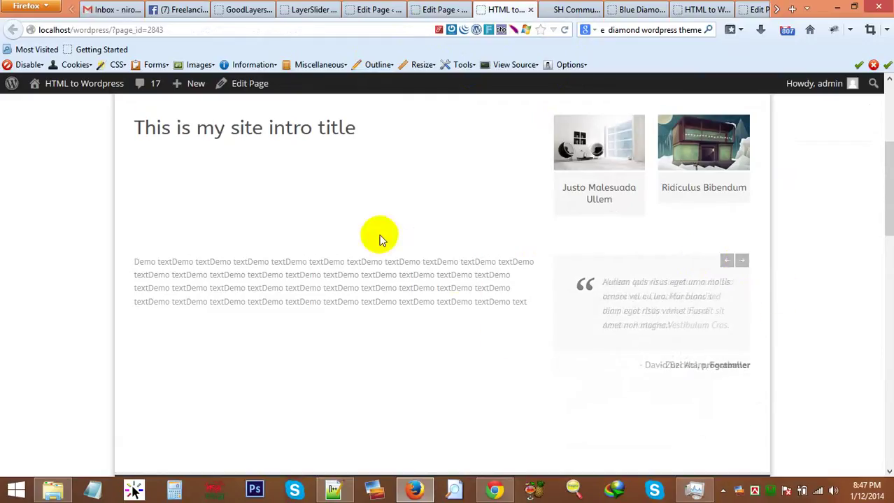
scroll(350, 245, up, 5)
scroll(248, 258, down, 5)
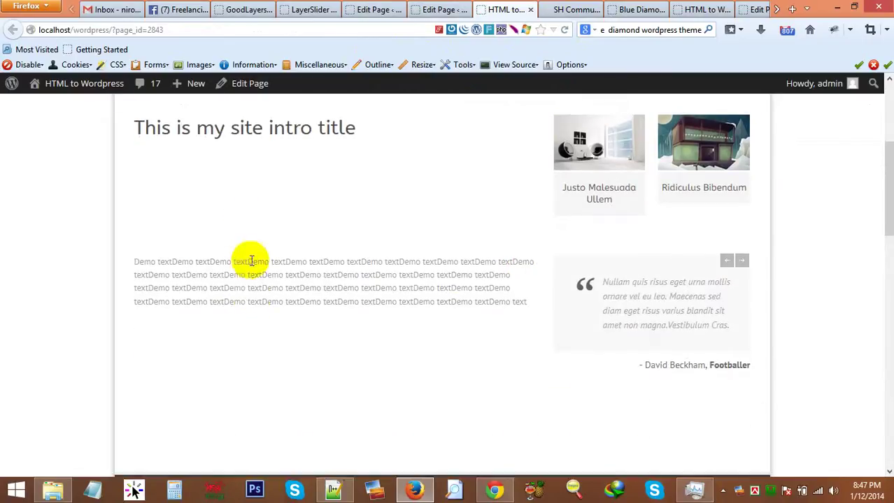
mouse_move(180, 234)
mouse_down()
mouse_move(235, 302)
mouse_move(180, 233)
mouse_up()
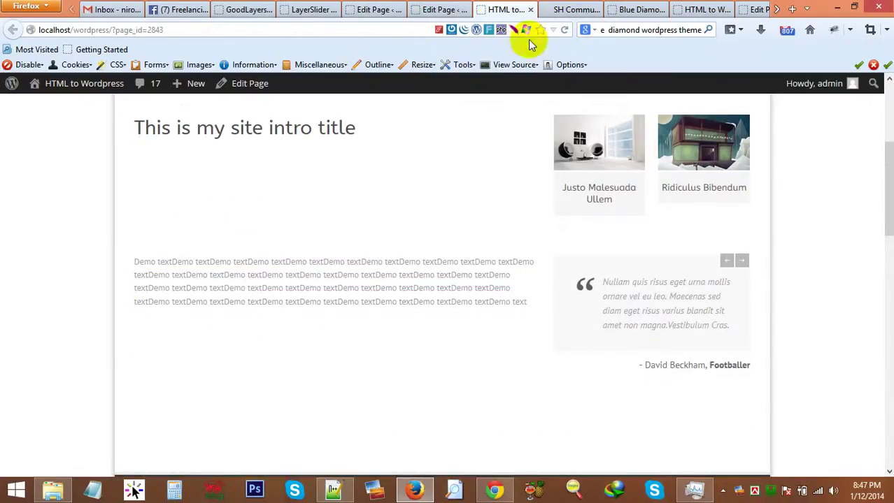
Back on the editing screen, copy the demo text from the second-row Column item, empty its Column Text and confirm.
click(435, 10)
scroll(423, 241, down, 10)
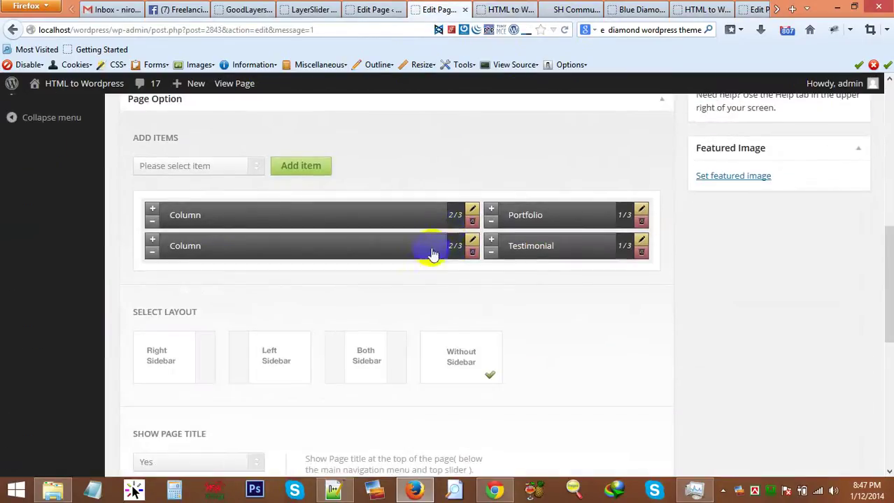
click(473, 242)
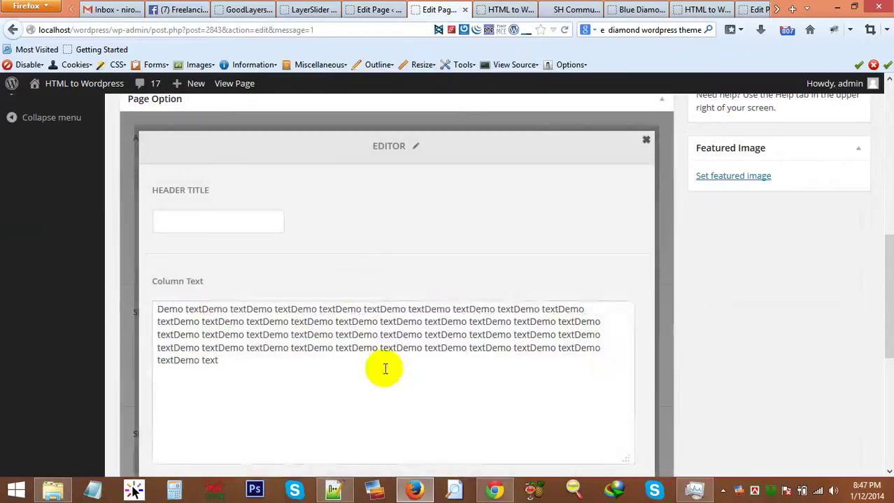
drag(385, 366, 2, 141)
key(ctrl+c)
key(Delete)
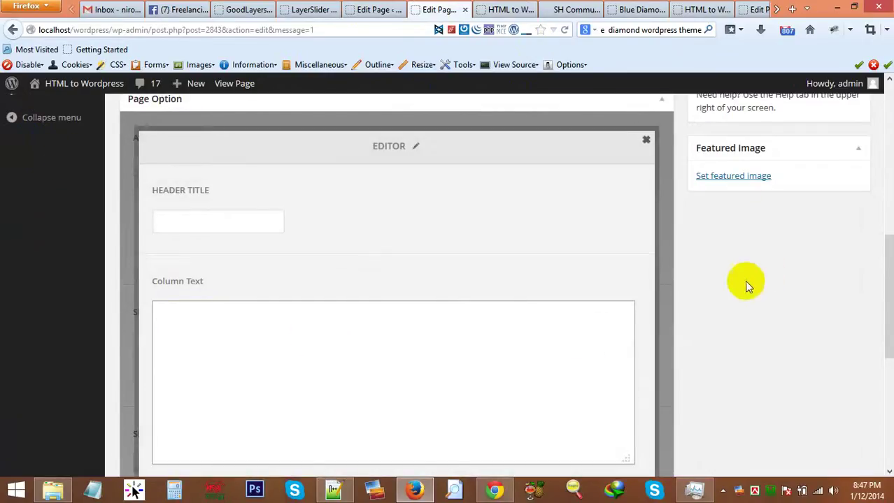
scroll(744, 281, down, 5)
click(633, 219)
scroll(454, 238, up, 5)
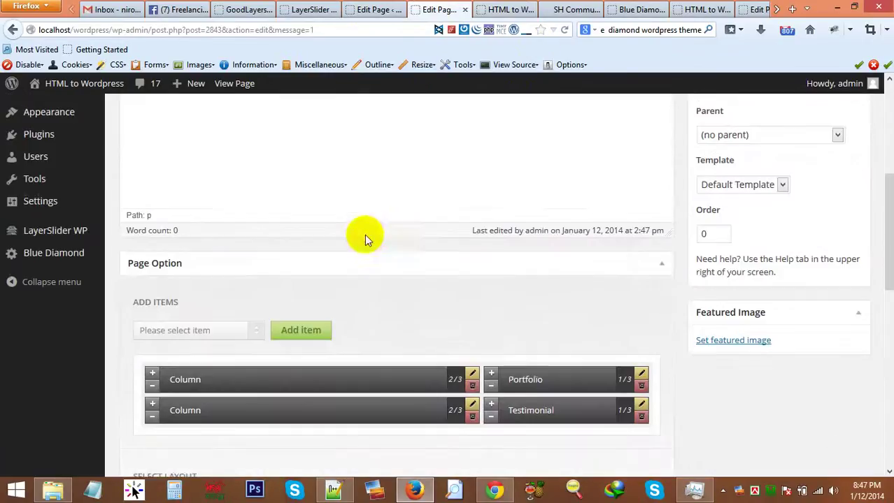
Paste the copied demo text after the h1 heading in the first-row Column item's Column Text.
click(473, 378)
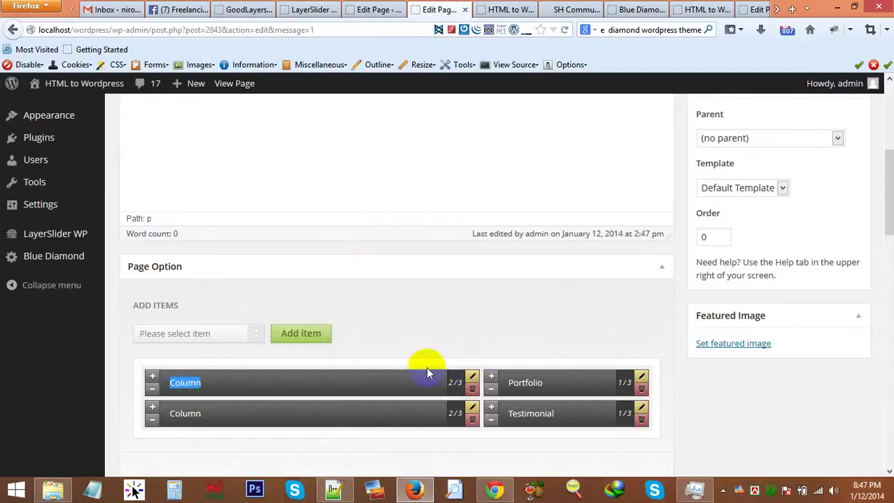
scroll(349, 371, down, 5)
click(267, 209)
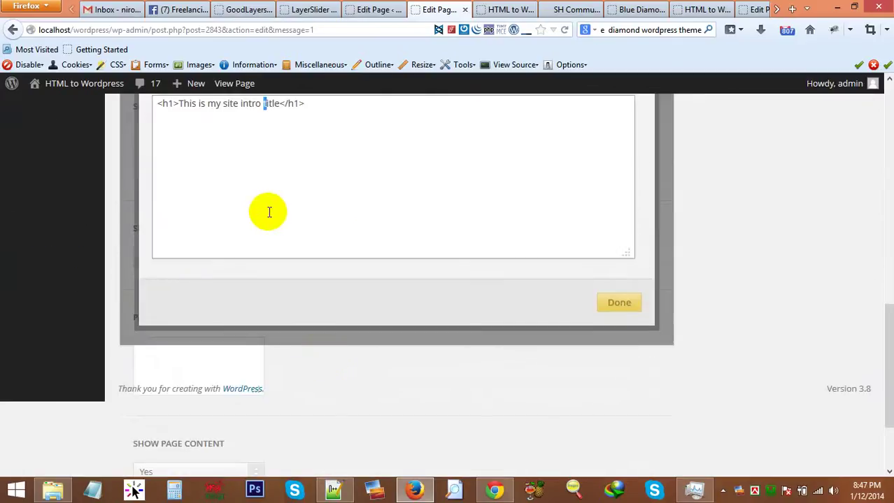
click(319, 144)
key(ctrl+v)
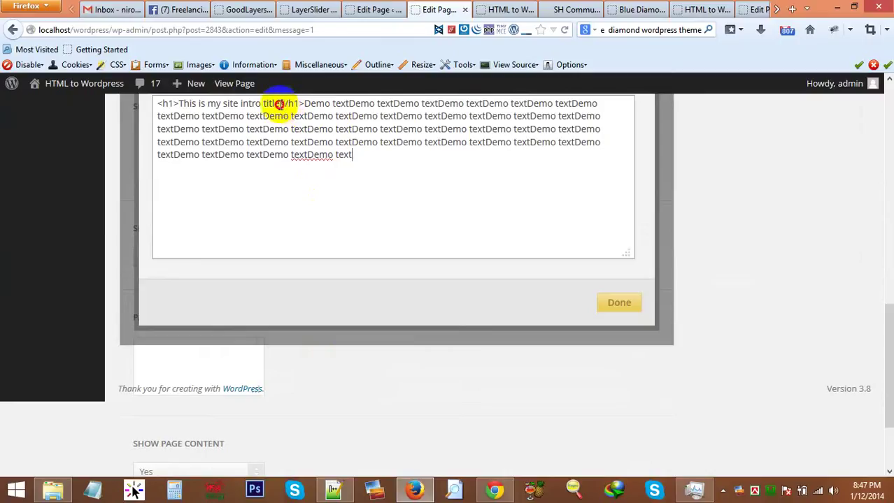
Move "This is my site intro title" from the Column Text to the Header Title, remove the empty h1 tags and confirm.
drag(279, 104, 163, 88)
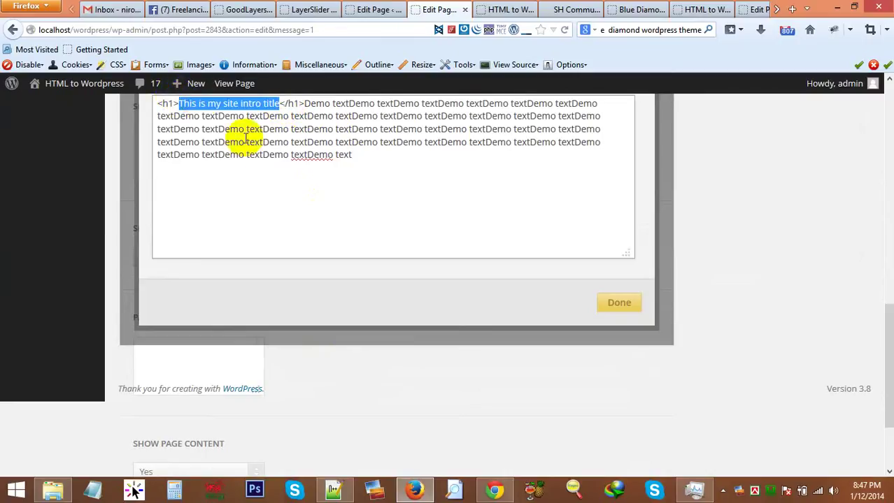
key(ctrl+x)
scroll(253, 143, up, 5)
click(229, 305)
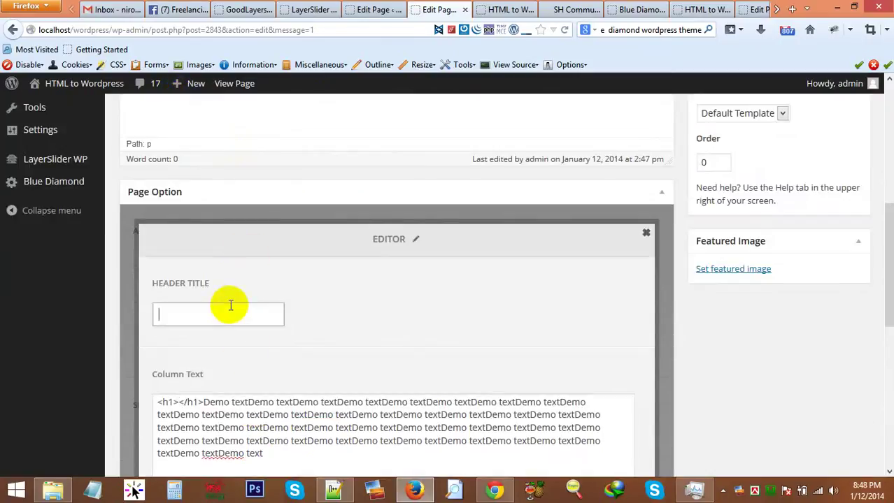
scroll(225, 298, down, 5)
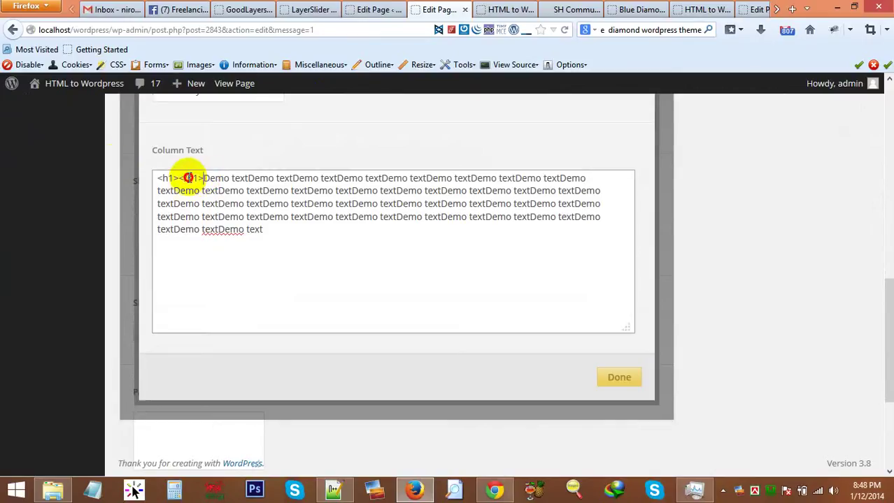
drag(203, 178, 129, 168)
key(Delete)
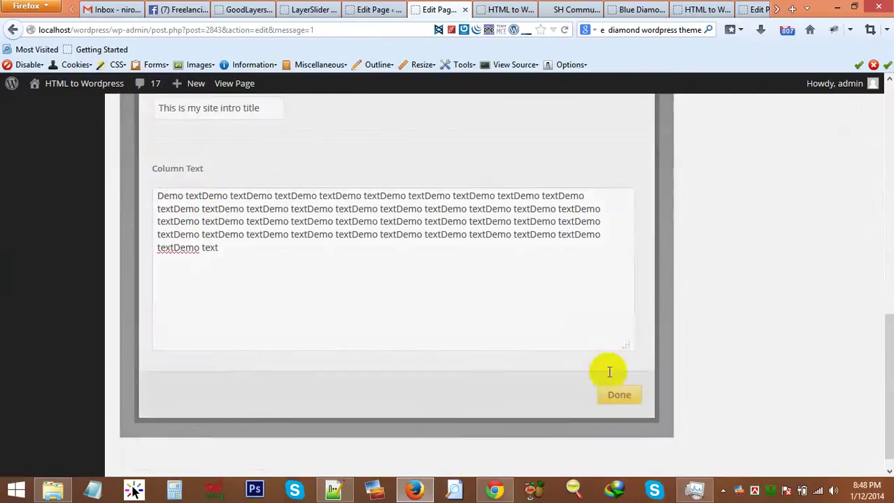
click(608, 372)
Update the Test Page and reload its live view to check the intro title and demo text beside the portfolio.
scroll(694, 311, up, 5)
click(832, 325)
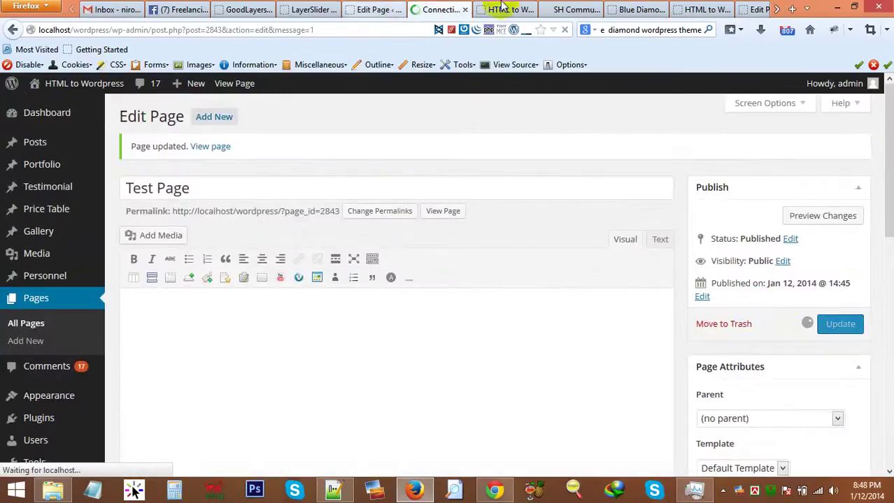
click(506, 9)
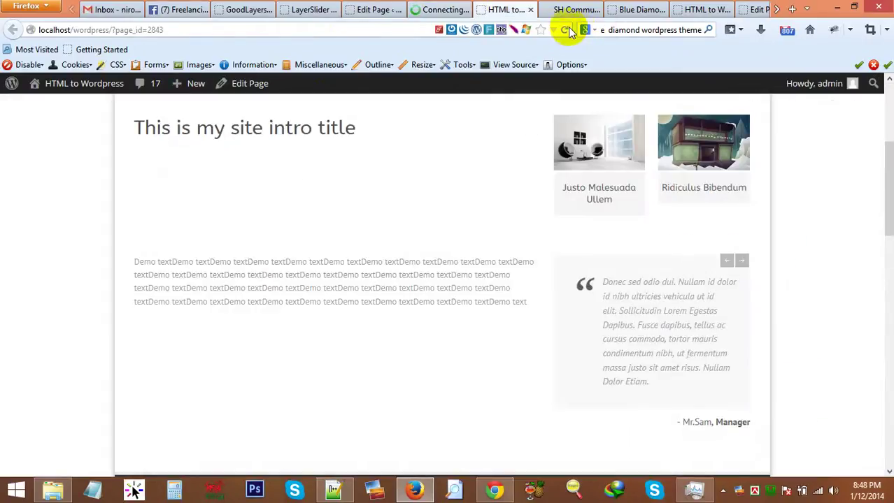
click(564, 29)
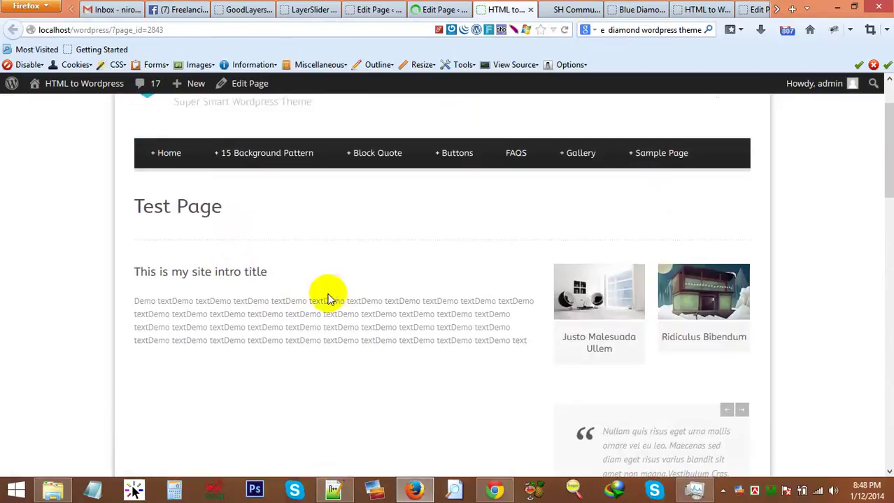
scroll(339, 275, down, 5)
scroll(339, 276, up, 7)
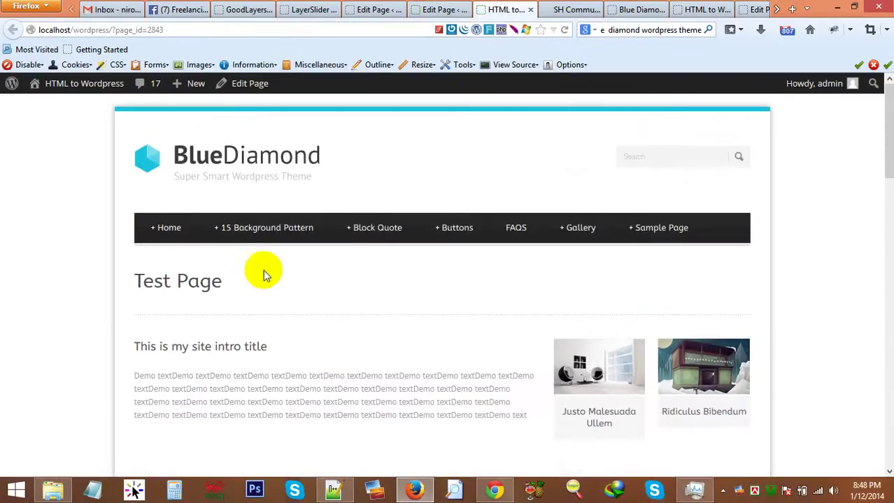
scroll(347, 341, down, 3)
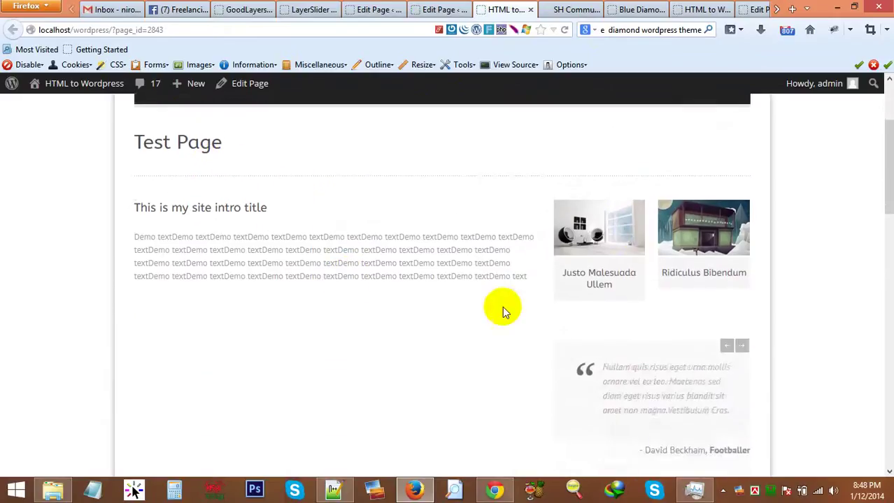
Return to the Test Page's editing screen and set its layout to Both Sidebar.
click(438, 13)
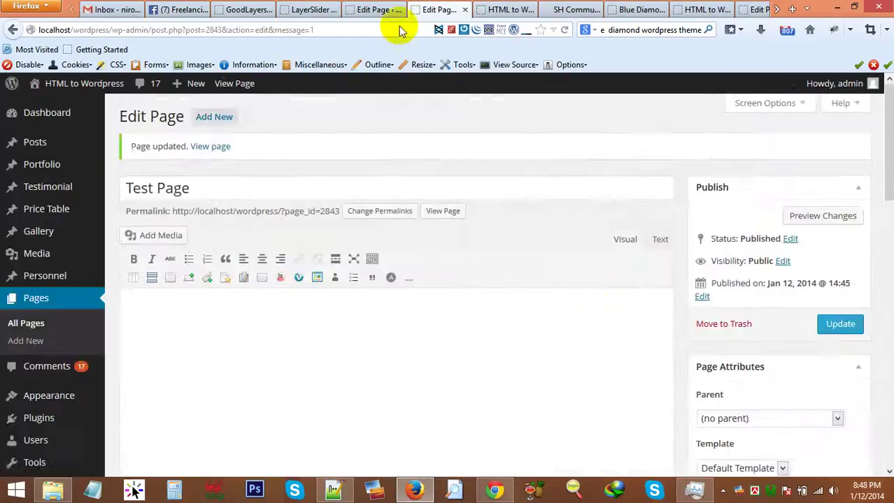
scroll(388, 244, down, 12)
scroll(398, 295, down, 3)
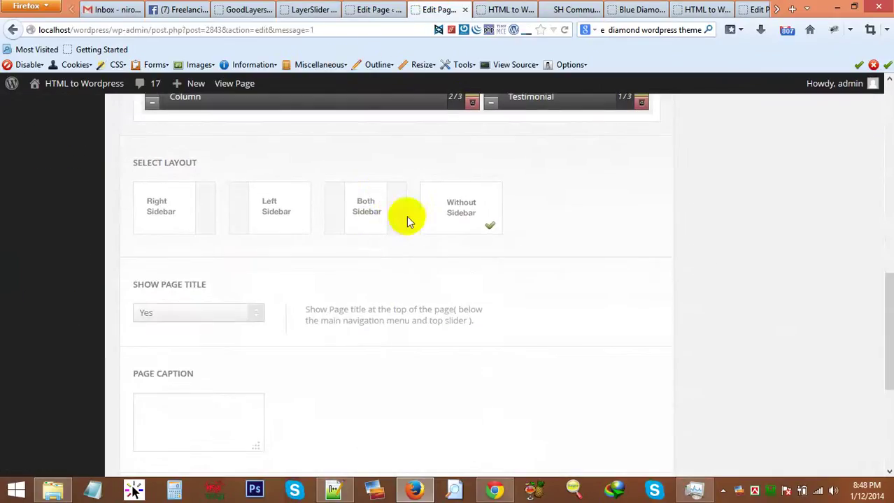
click(345, 223)
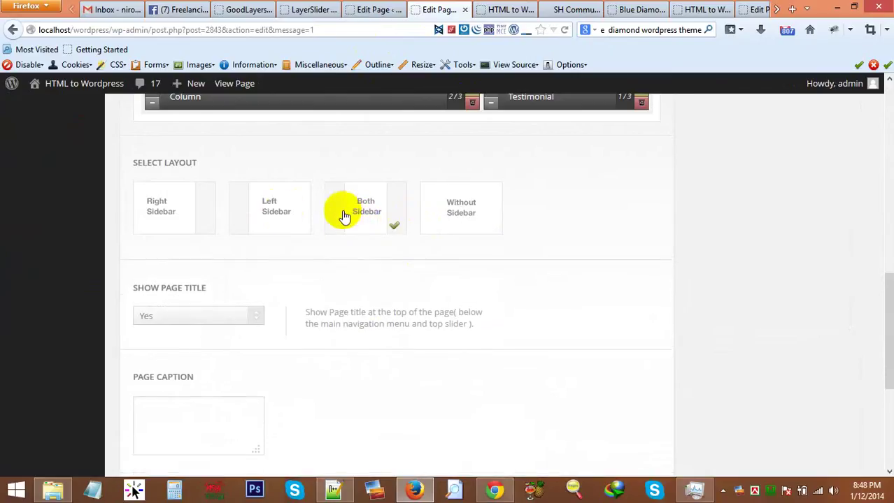
Try the Left Sidebar and Right Sidebar layouts on the Test Page and open the choices for the right sidebar.
click(233, 207)
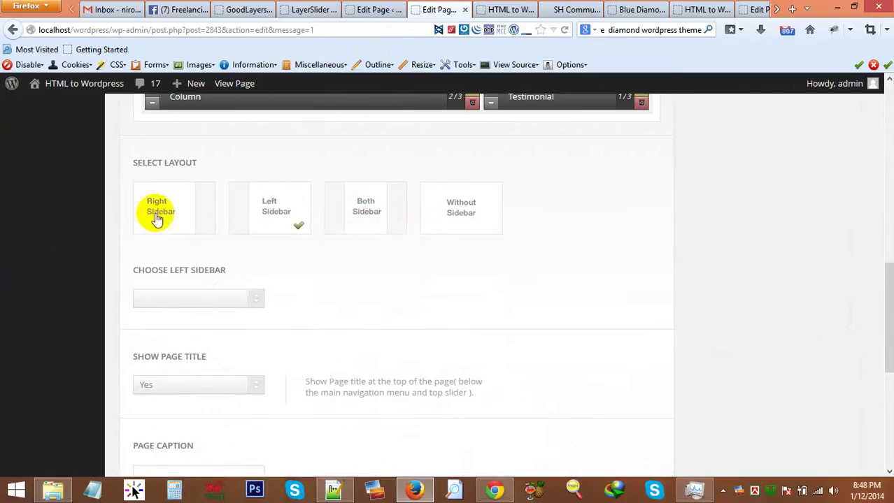
click(154, 209)
click(216, 297)
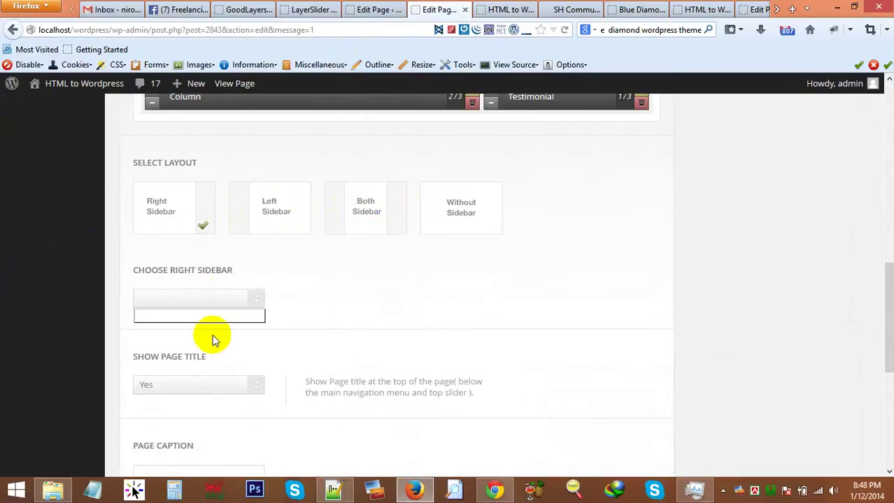
Open the Blue Diamond theme's admin panel in a new browser tab and switch to it.
scroll(59, 335, up, 15)
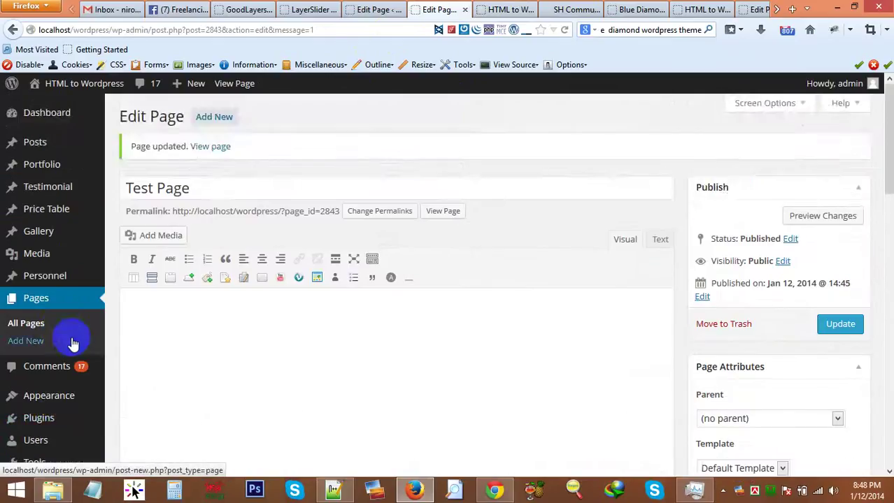
scroll(74, 343, down, 1)
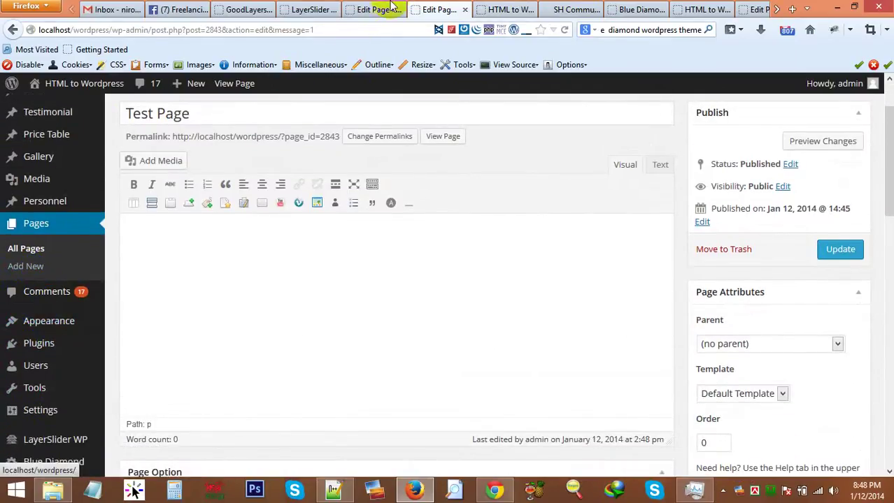
scroll(32, 351, down, 5)
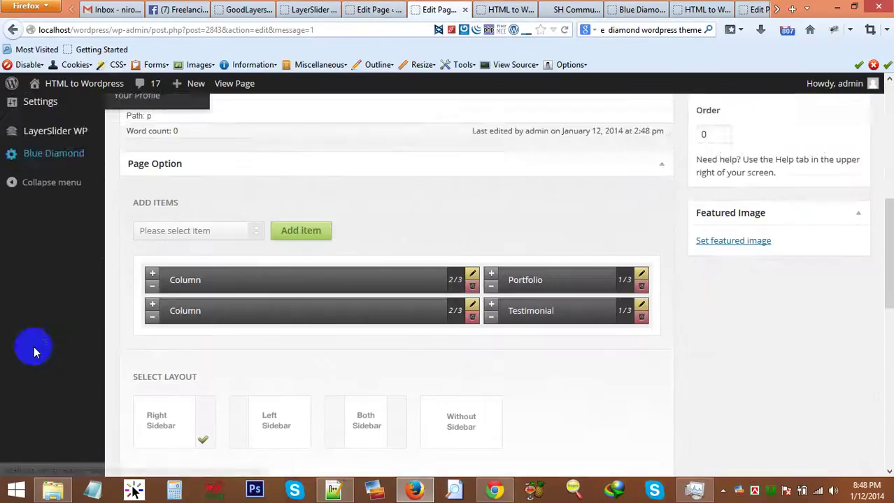
scroll(50, 259, up, 2)
middle_click(50, 259)
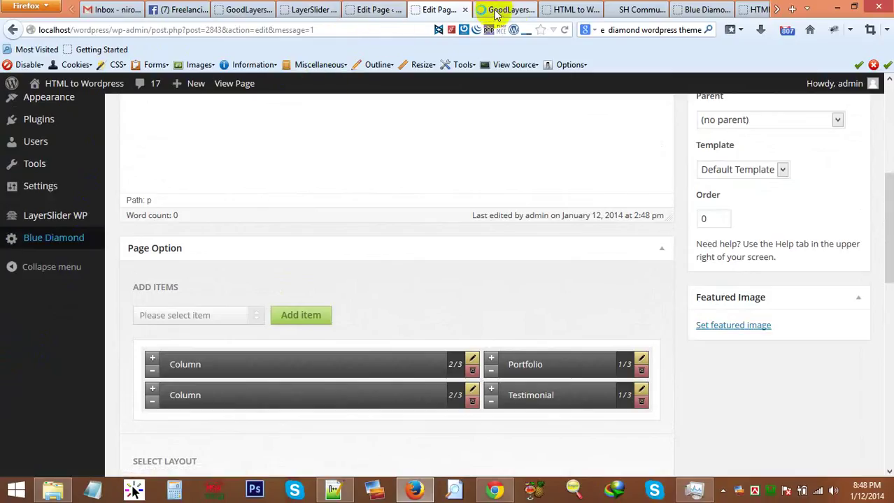
click(493, 14)
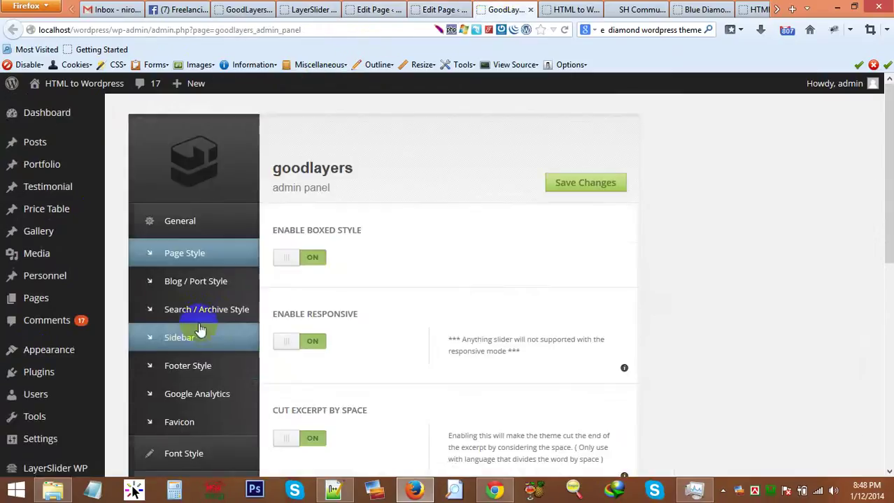
Look through the Overall Elements and Plugin Setting groups of the theme's admin panel for sidebar options.
scroll(199, 329, down, 2)
scroll(200, 330, down, 3)
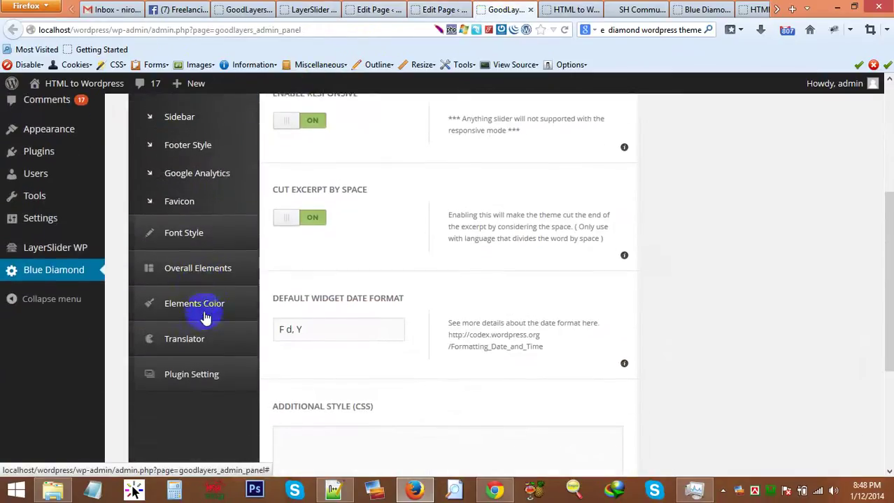
click(205, 262)
scroll(202, 270, up, 3)
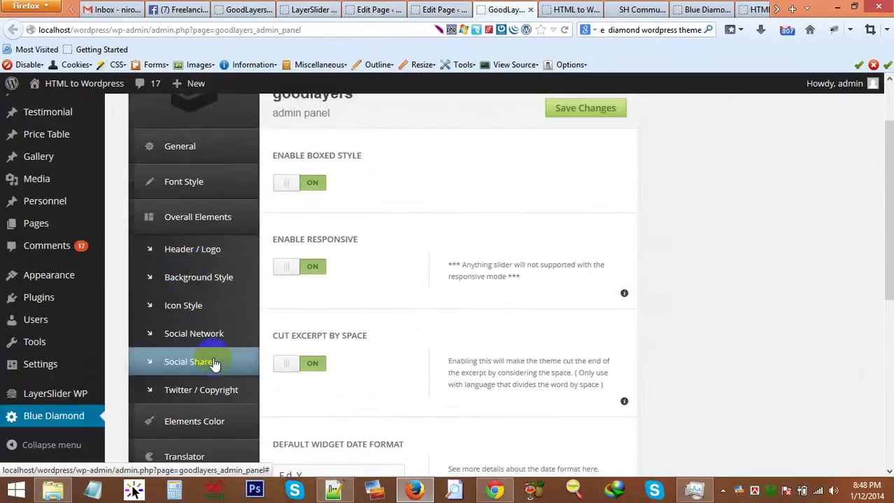
scroll(214, 363, down, 1)
scroll(214, 363, down, 3)
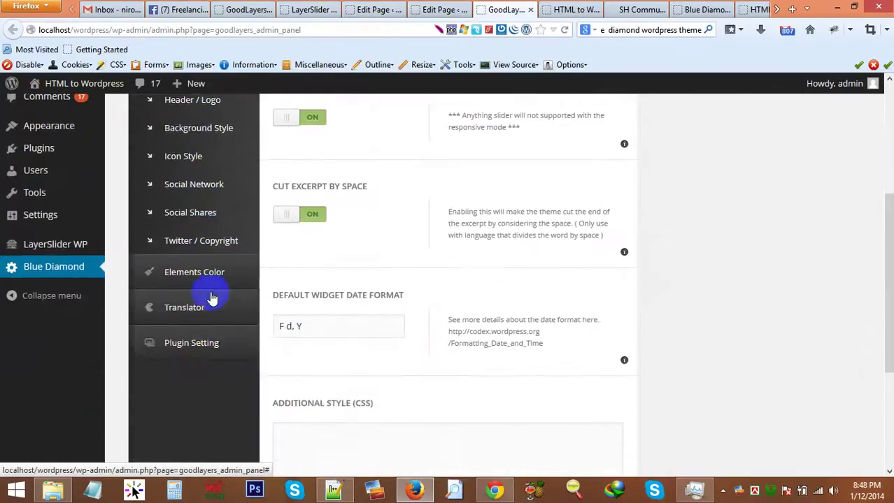
click(225, 342)
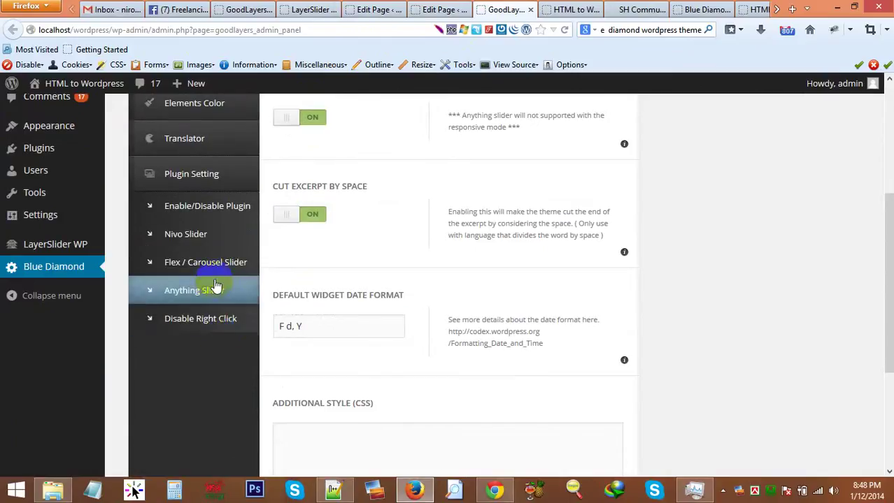
scroll(230, 239, up, 5)
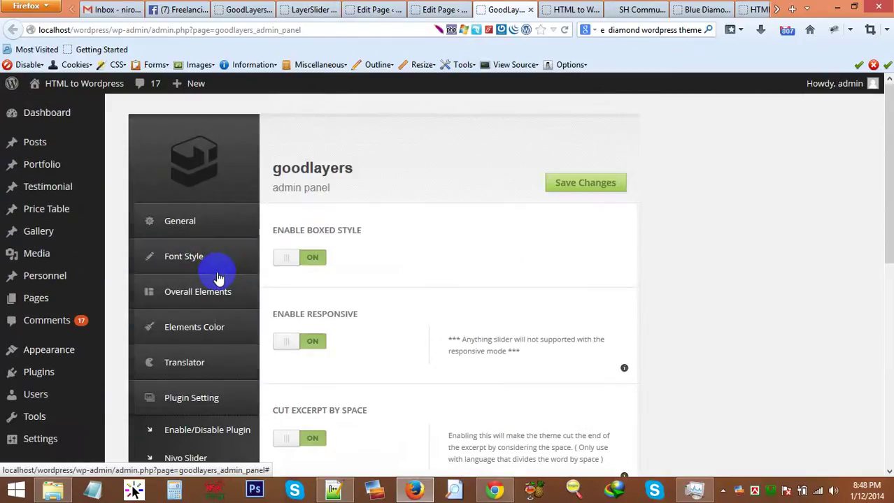
Create a sidebar named "Test Page" in the General group's Sidebar settings and save the changes.
click(206, 232)
click(199, 343)
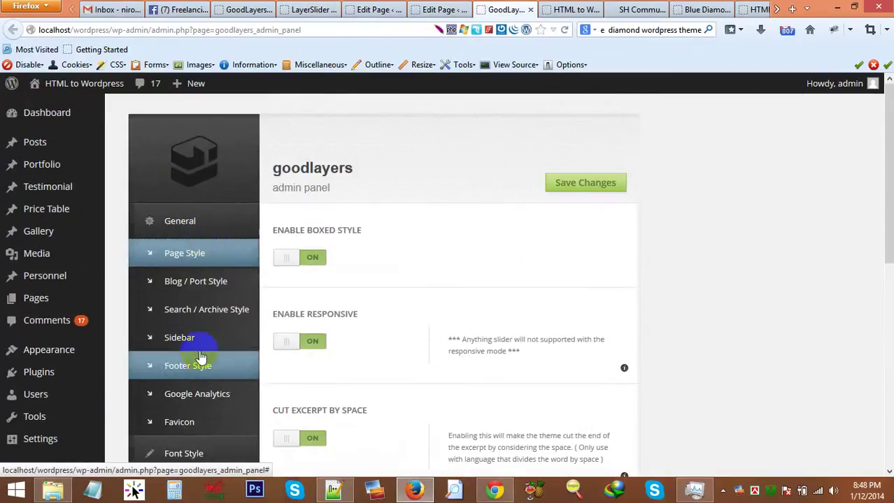
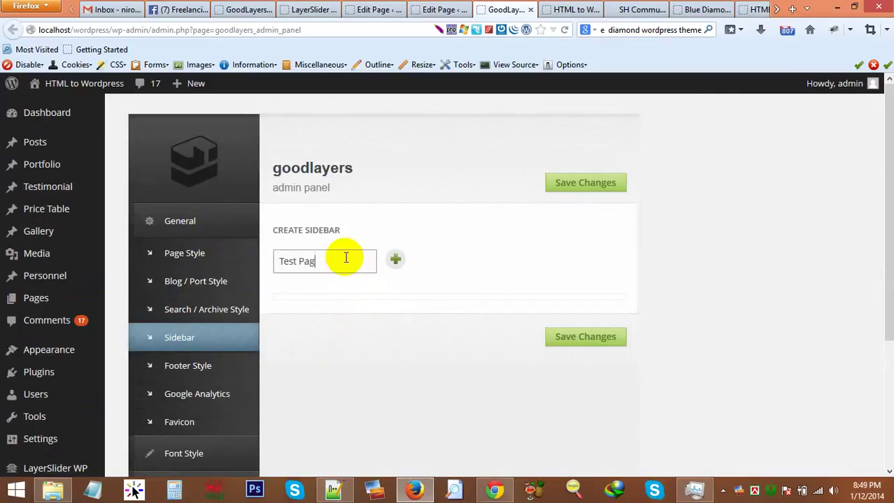
text(e)
click(395, 259)
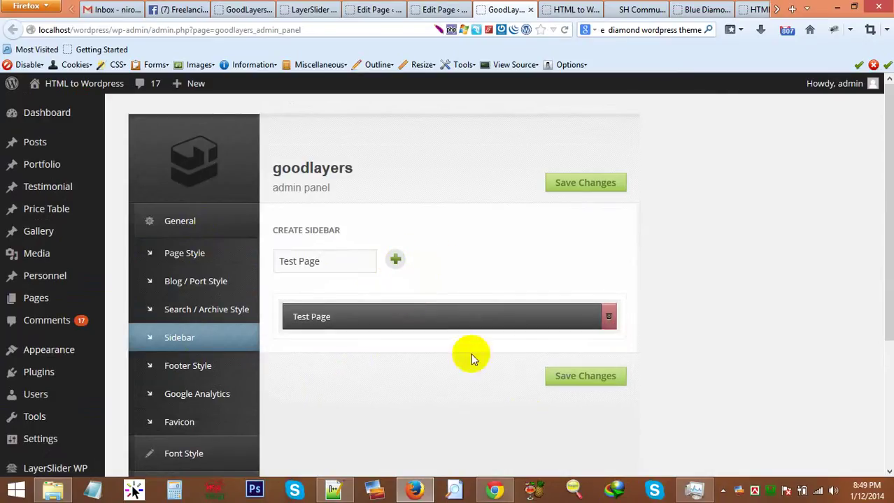
click(570, 379)
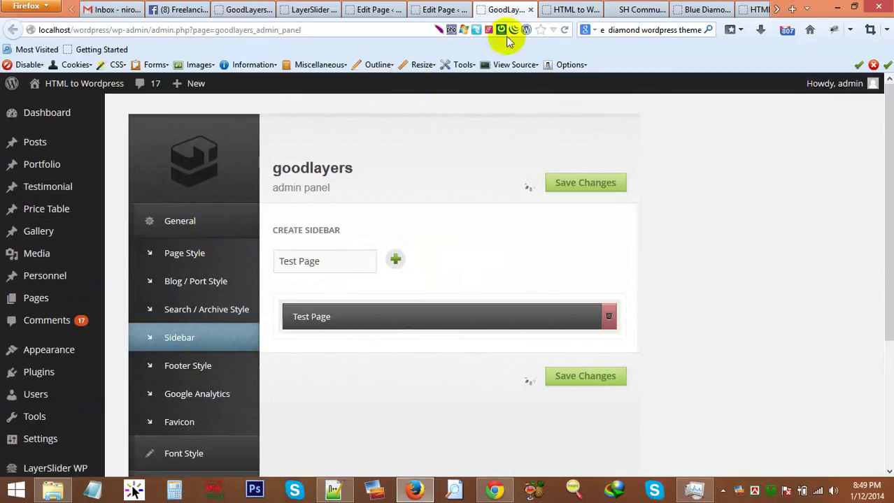
Return to the Test Page's live view and reopen the page for editing.
click(568, 10)
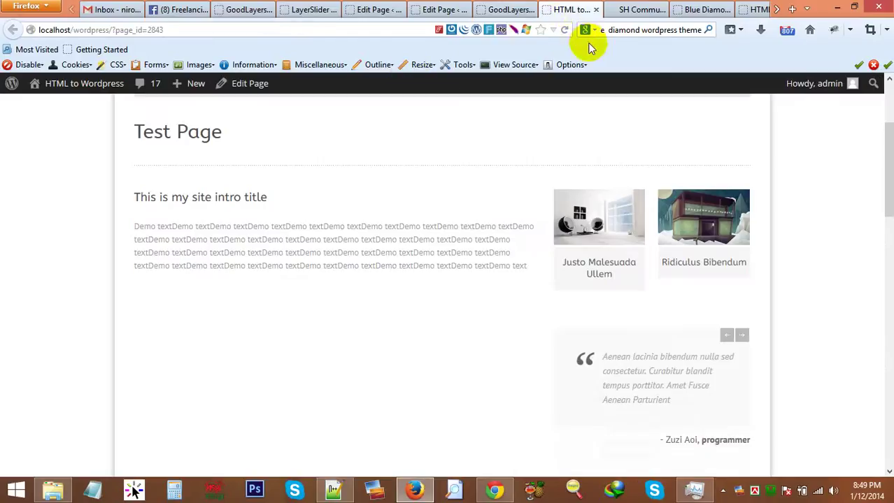
click(495, 9)
click(569, 10)
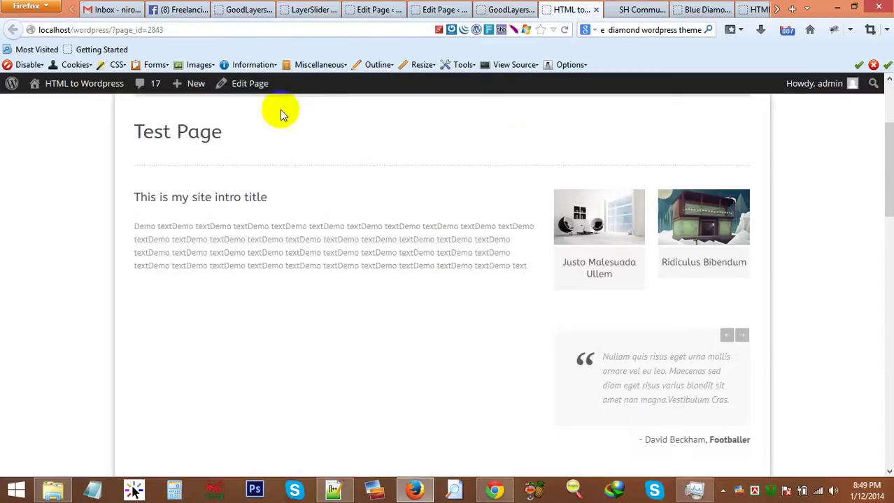
key(F5)
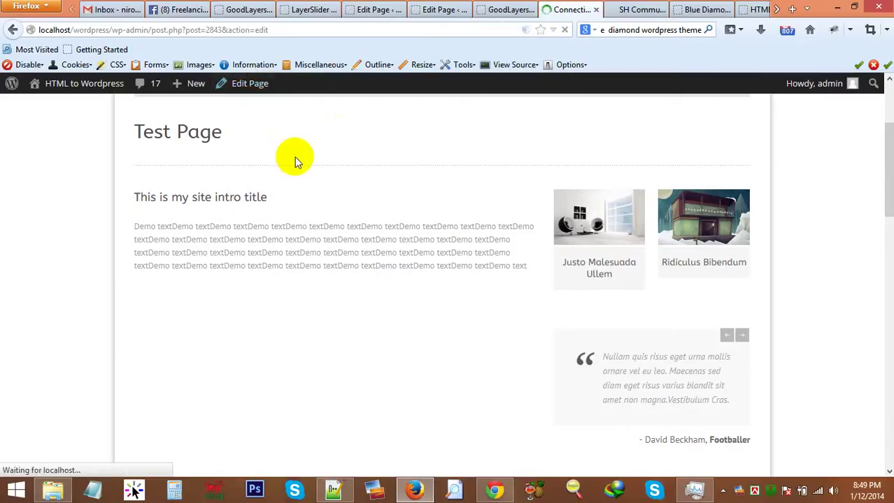
Set the Test Page's layout to Left Sidebar and choose "Test Page" as its left sidebar.
scroll(388, 271, down, 5)
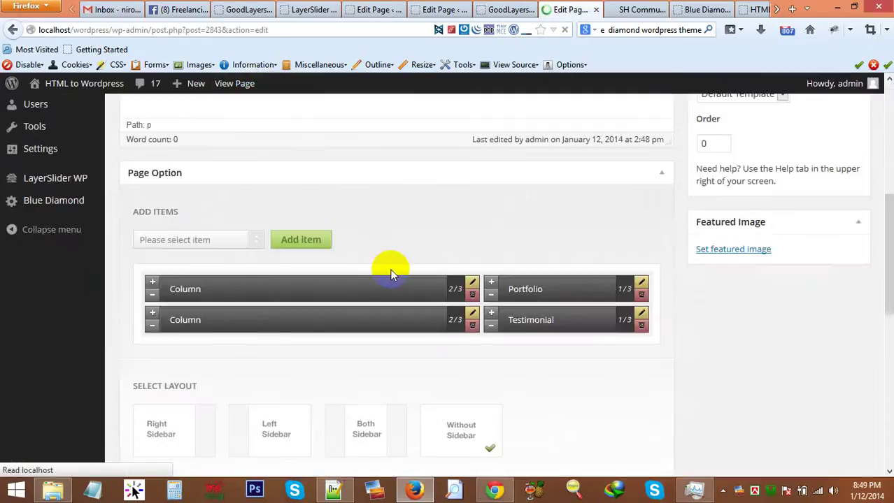
scroll(363, 290, down, 3)
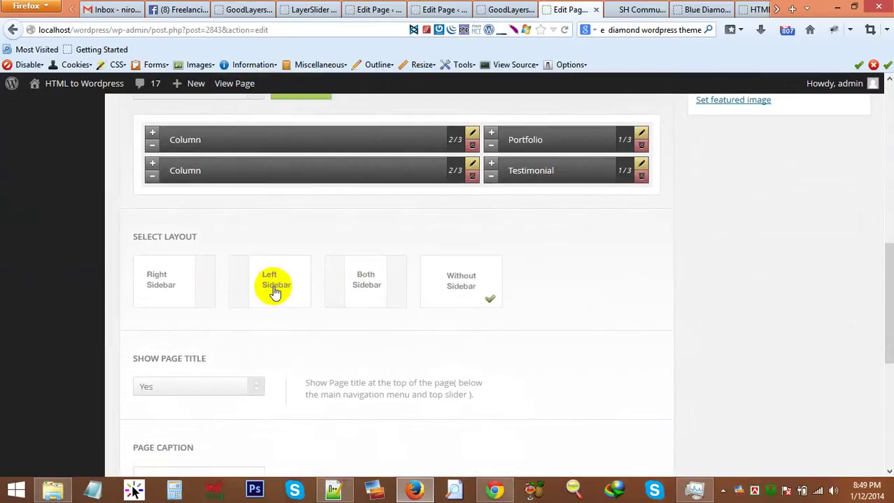
click(274, 293)
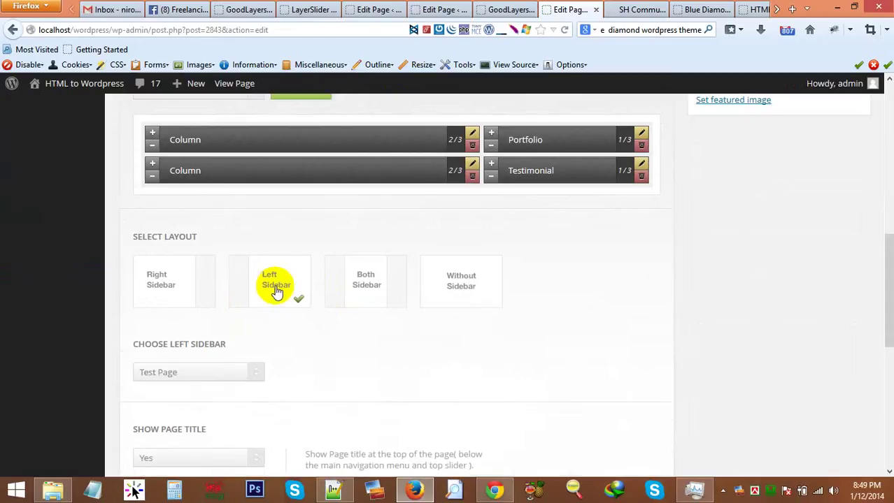
scroll(220, 336, down, 2)
click(228, 301)
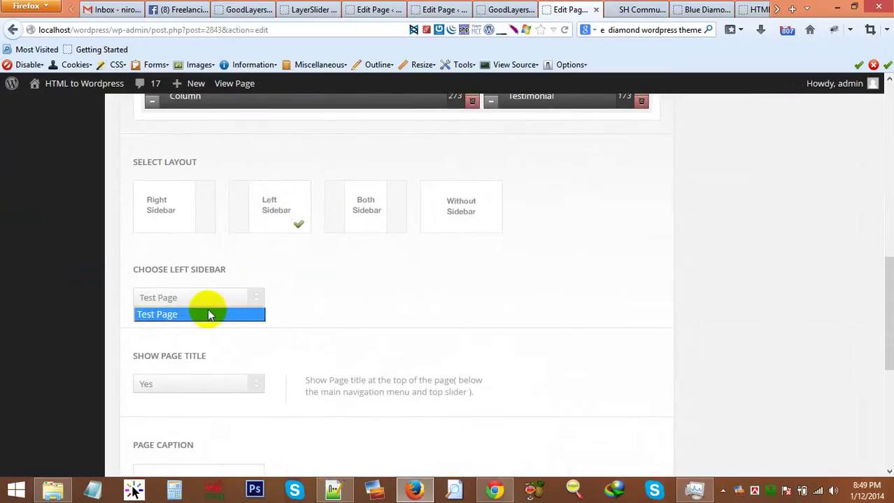
click(208, 313)
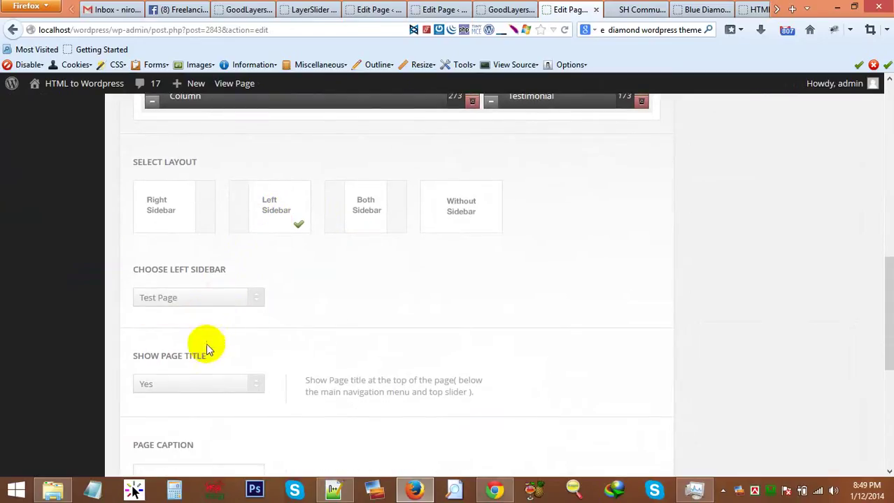
click(213, 297)
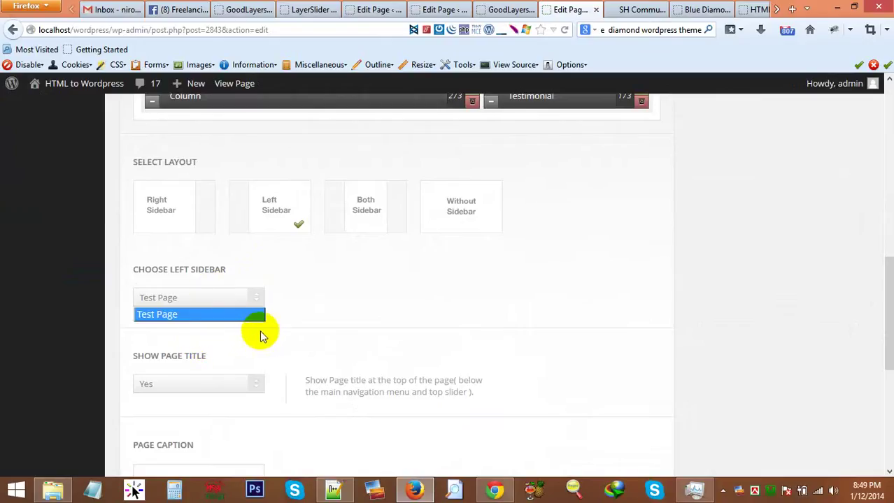
click(299, 314)
Examine the available choices for Show Page Content and Top Slider Type in the page options.
scroll(282, 339, down, 3)
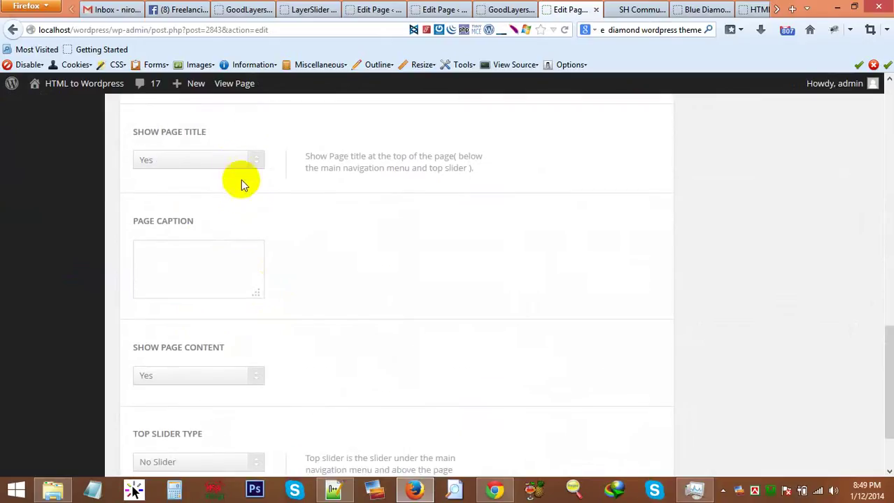
click(224, 380)
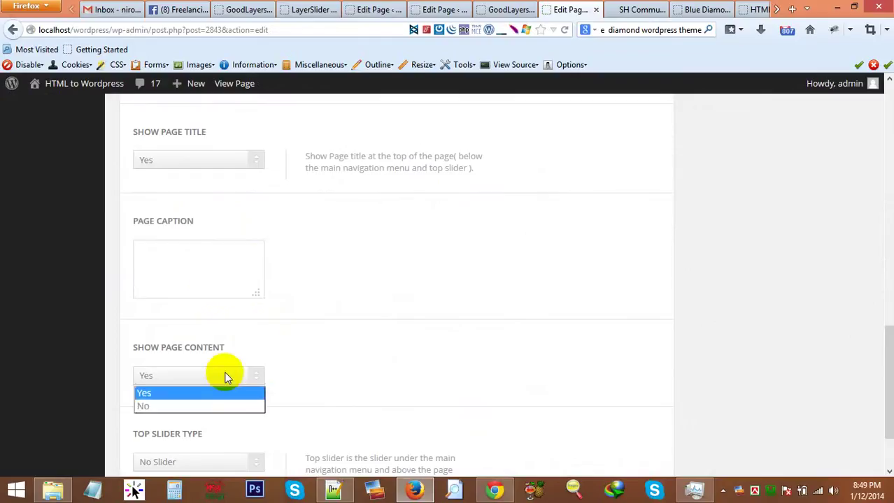
click(297, 367)
scroll(293, 363, up, 15)
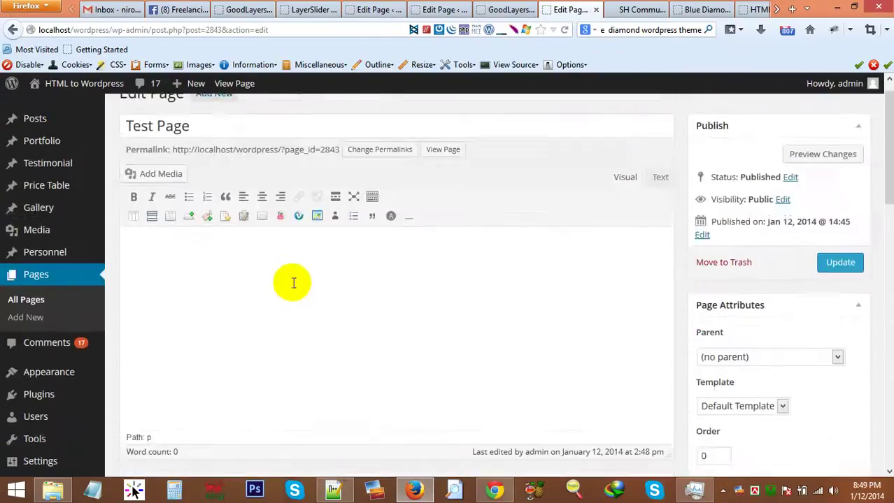
scroll(289, 360, down, 15)
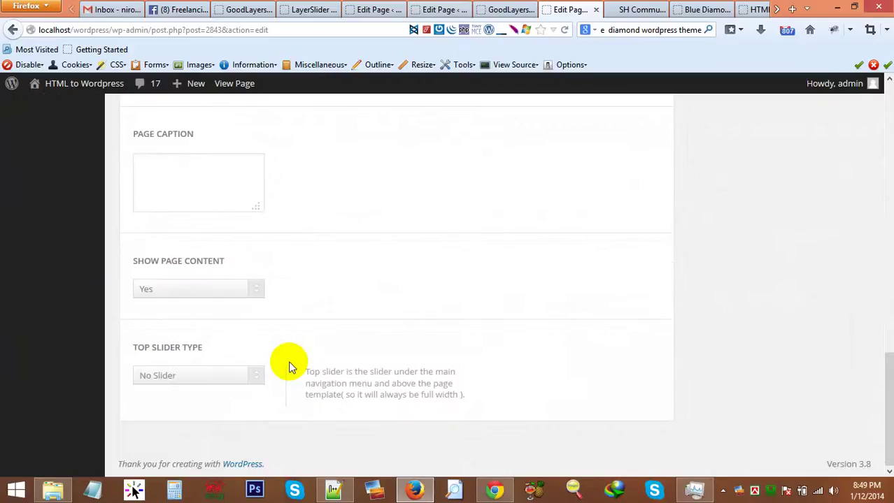
click(229, 373)
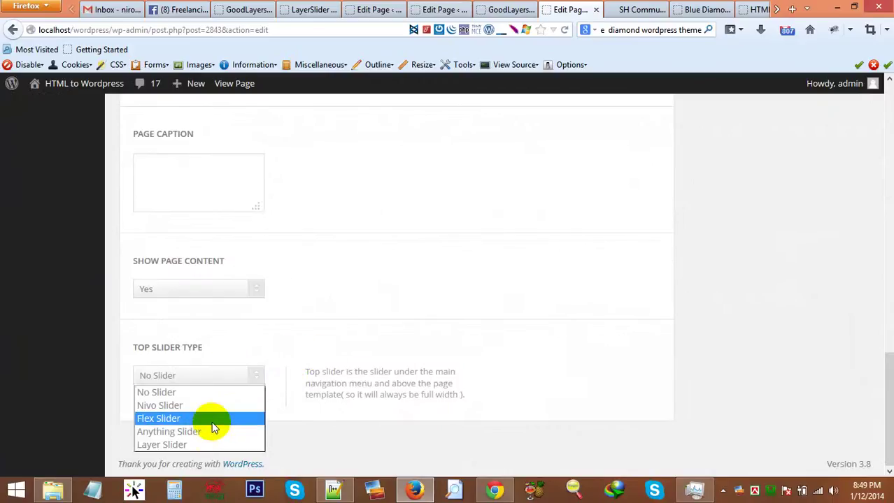
click(334, 344)
Update the Test Page and view it live to check the left sidebar area beside the content.
scroll(339, 343, up, 15)
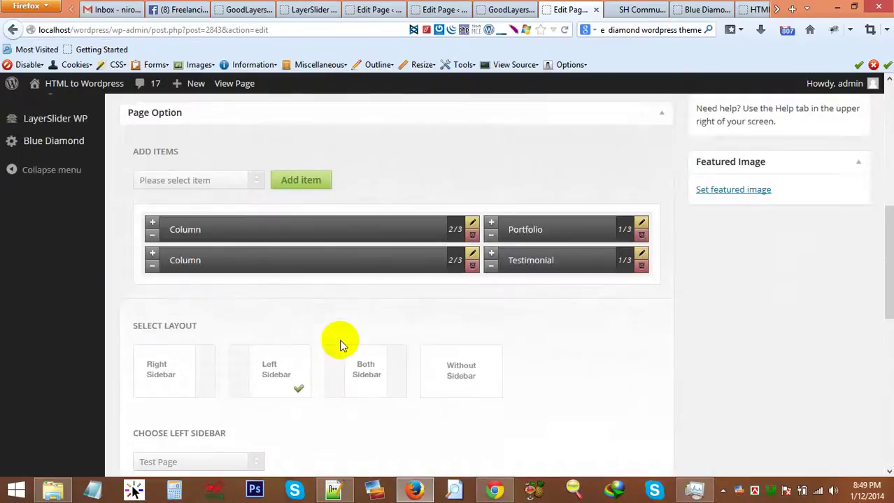
click(839, 286)
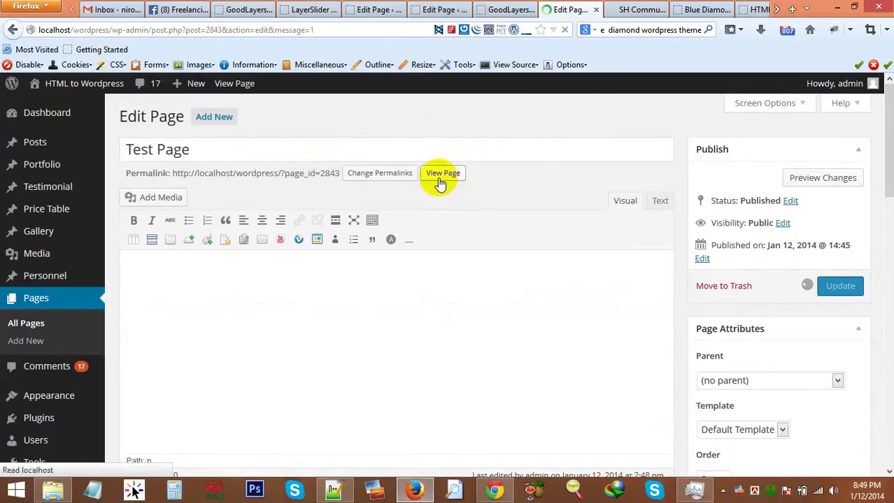
click(435, 212)
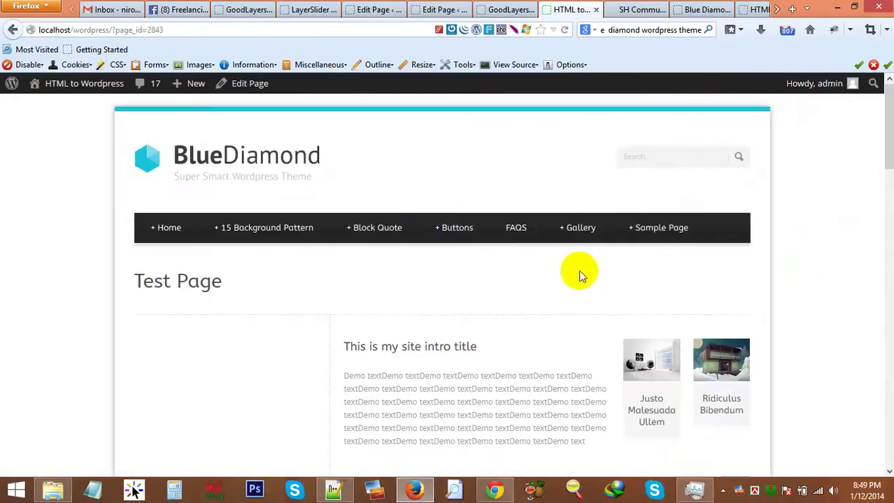
scroll(179, 265, down, 3)
scroll(205, 257, up, 3)
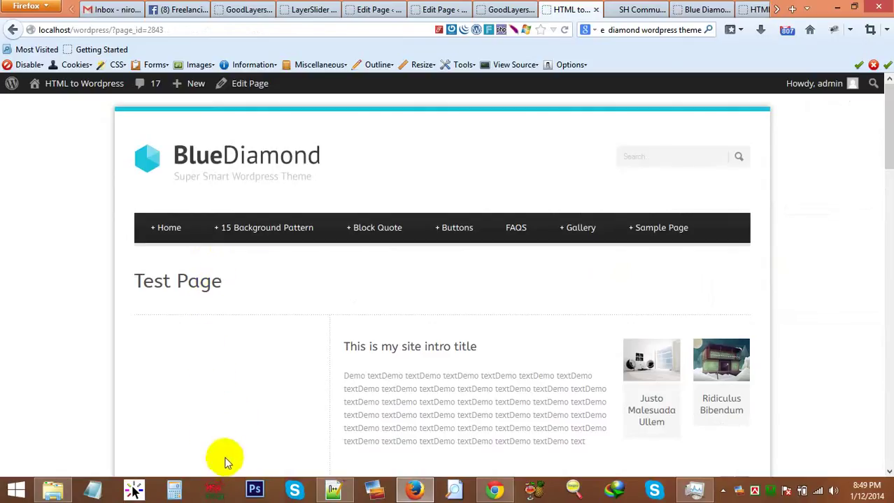
scroll(214, 420, down, 4)
scroll(210, 424, up, 3)
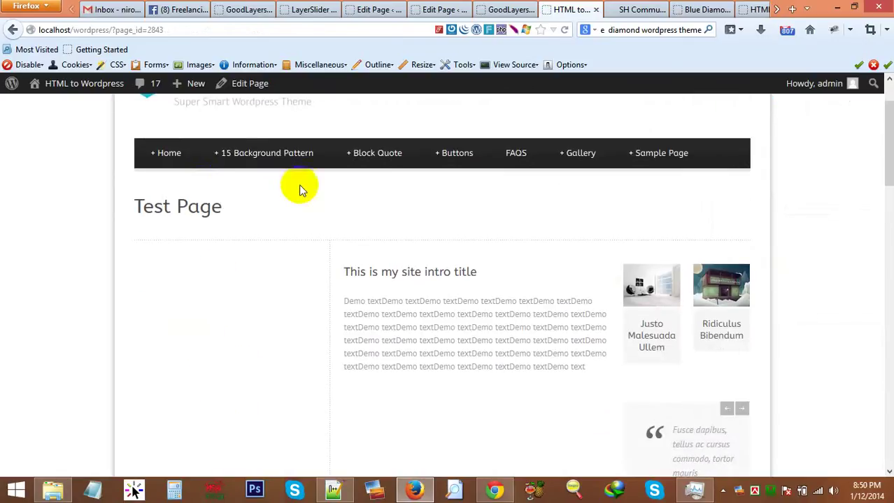
mouse_move(70, 85)
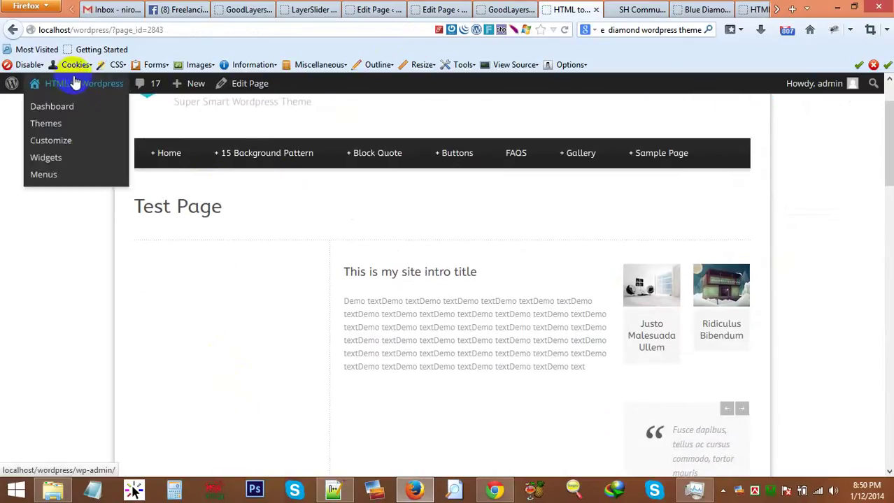
click(56, 155)
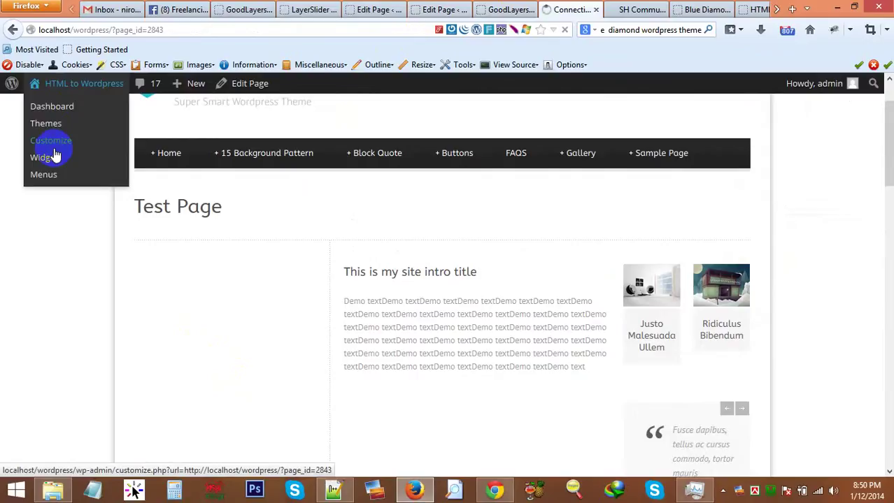
click(47, 160)
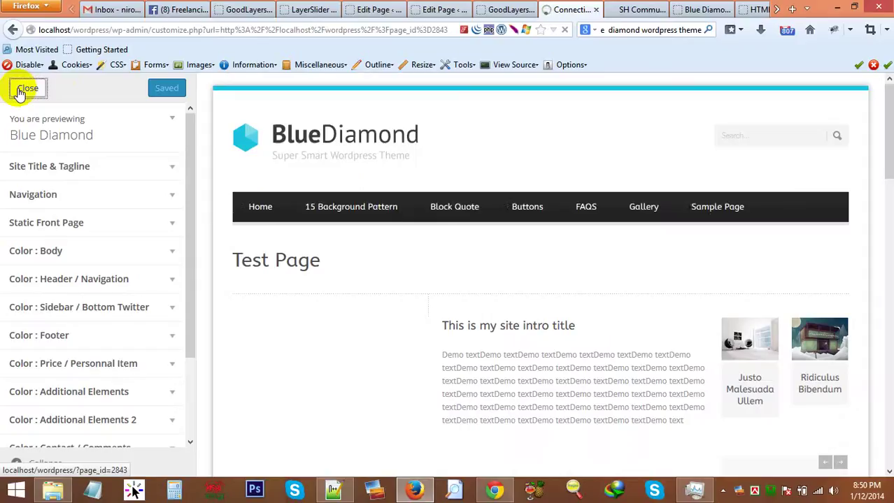
click(22, 90)
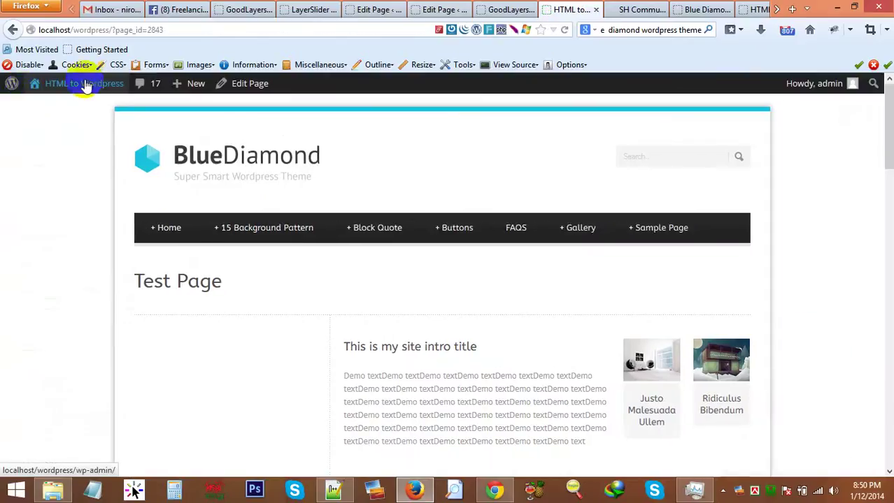
Open the site's widget management screen and look over the available widgets and widget areas.
mouse_move(86, 86)
click(47, 163)
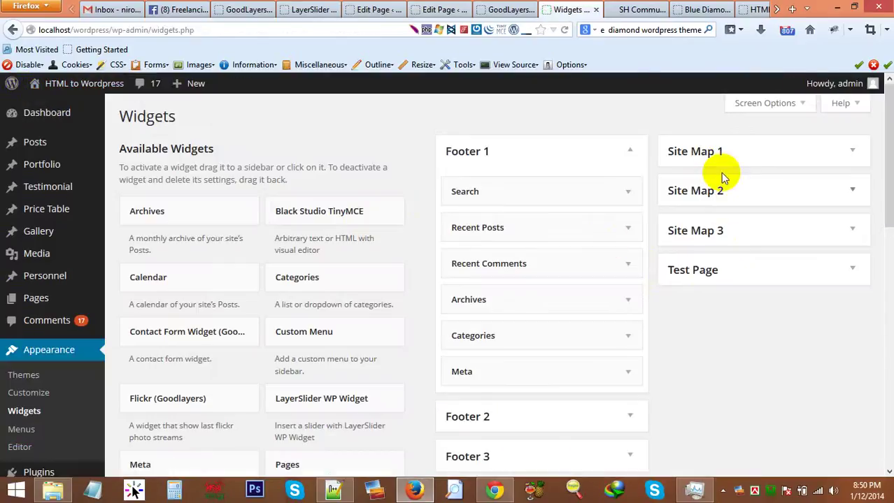
scroll(590, 279, down, 3)
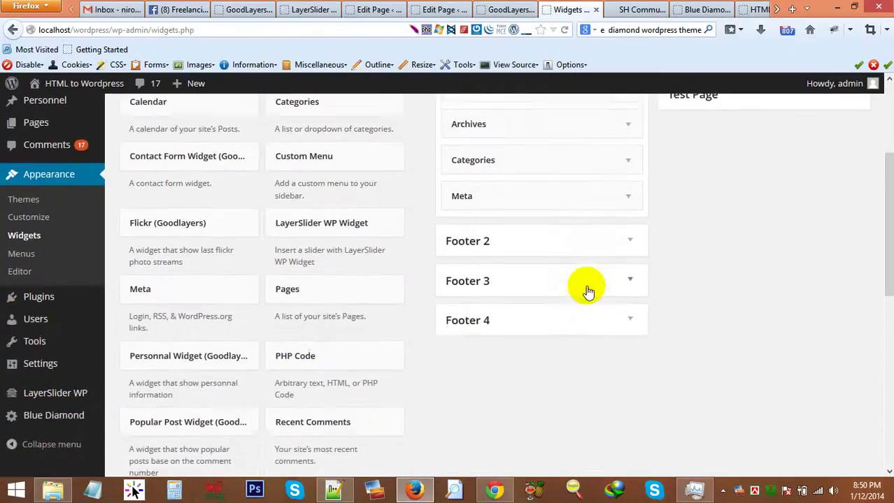
scroll(585, 292, up, 3)
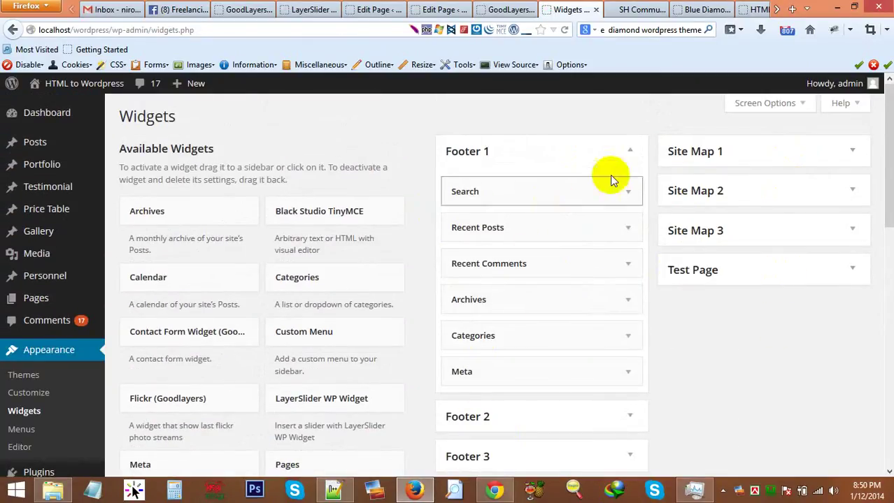
Add a Calendar widget to the Test Page sidebar and save it without a title.
click(751, 278)
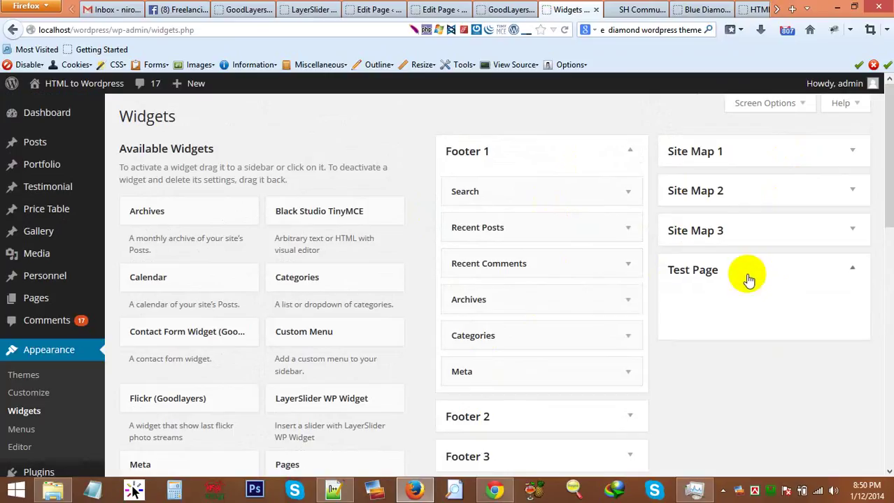
click(748, 278)
click(748, 278)
drag(154, 278, 732, 302)
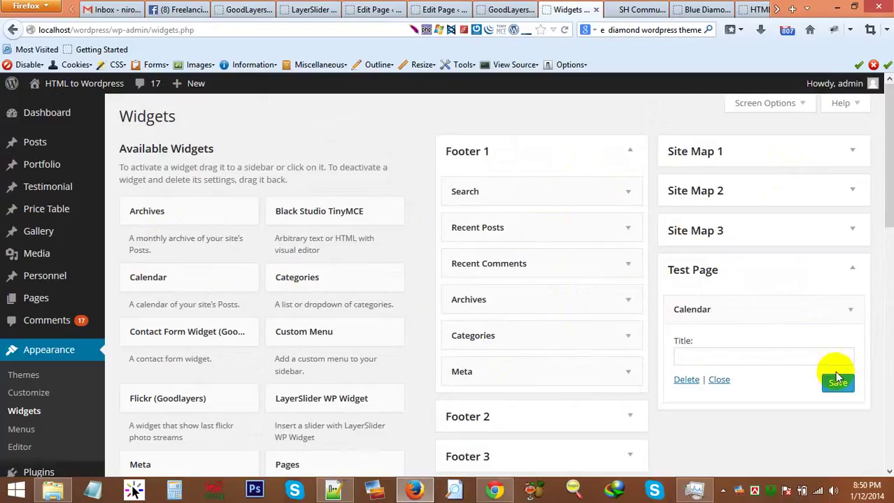
click(837, 381)
View the Test Page live from its edit screen and check the calendar in its left sidebar.
click(507, 11)
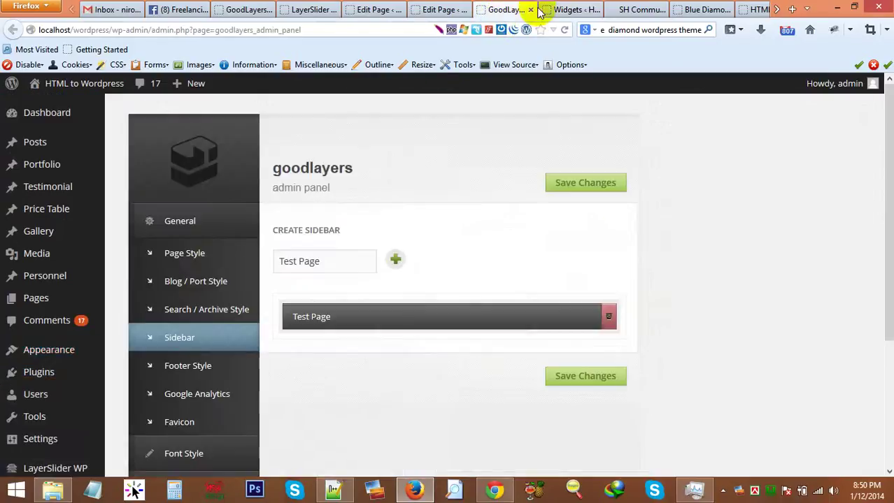
click(555, 10)
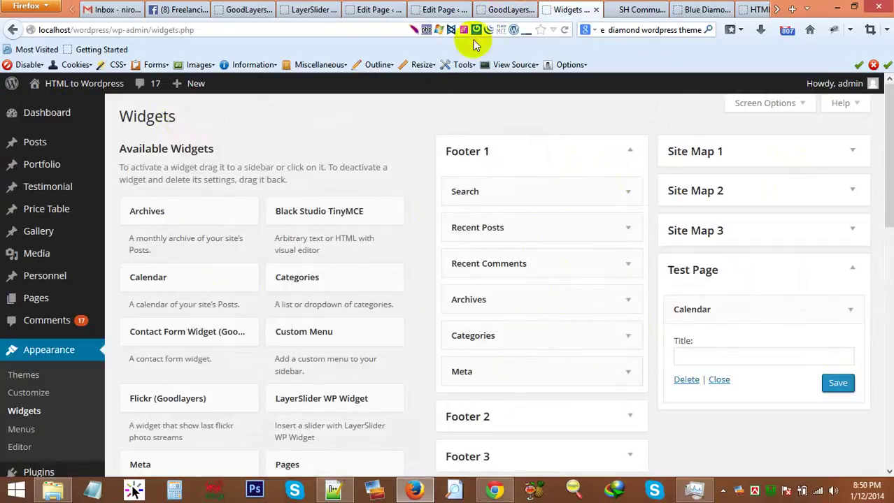
click(378, 10)
click(435, 10)
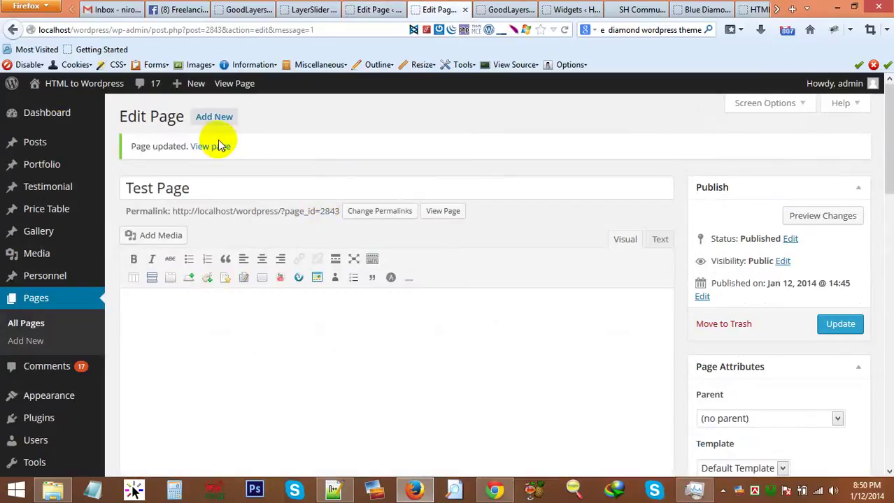
click(219, 148)
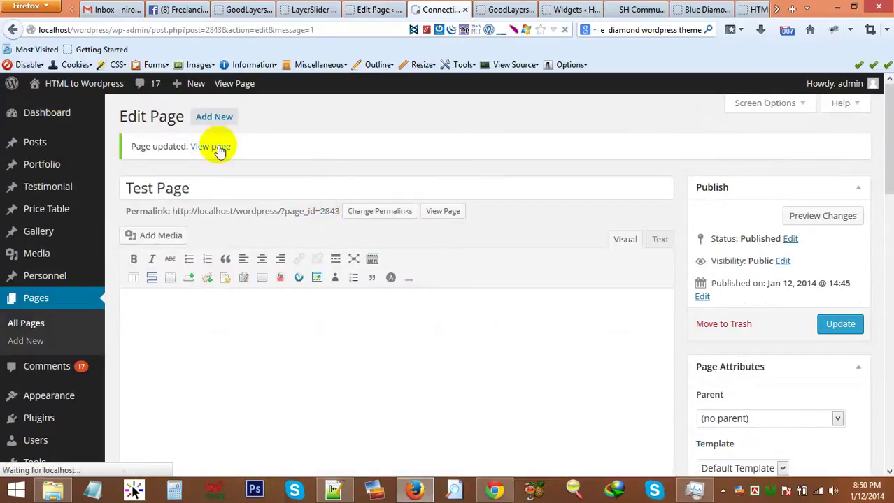
scroll(280, 283, down, 5)
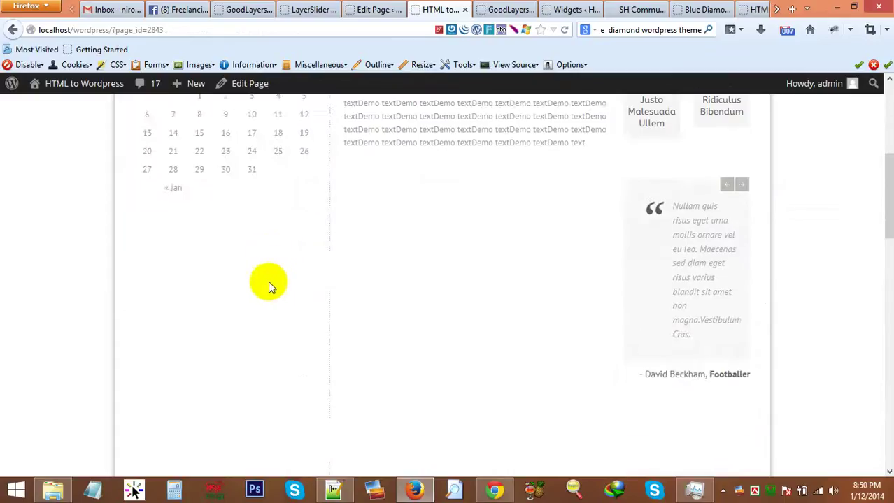
scroll(271, 283, up, 3)
drag(221, 327, 283, 372)
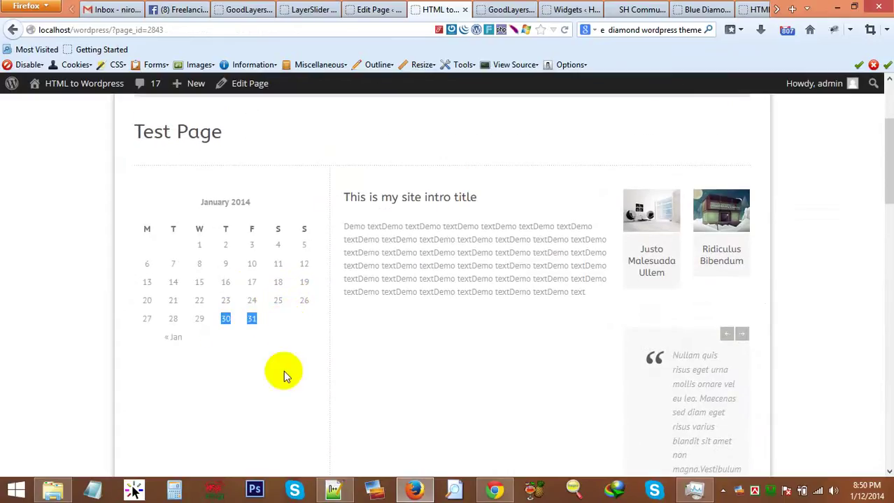
click(284, 372)
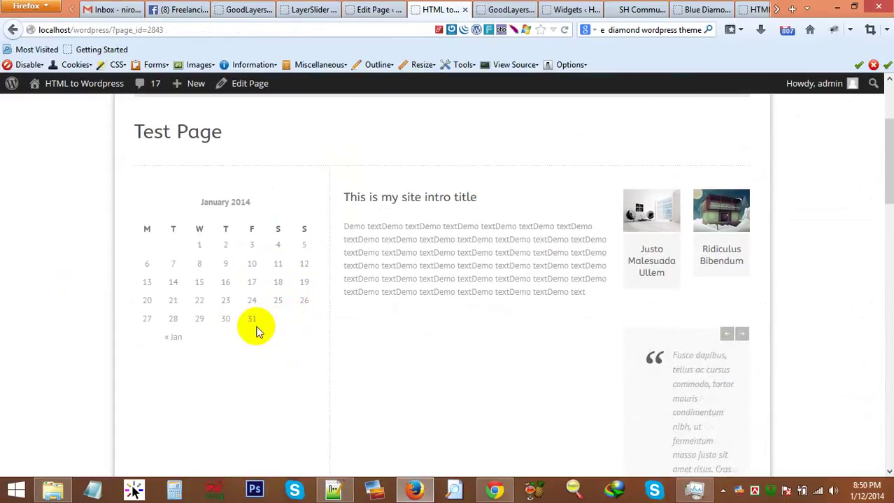
scroll(392, 321, down, 3)
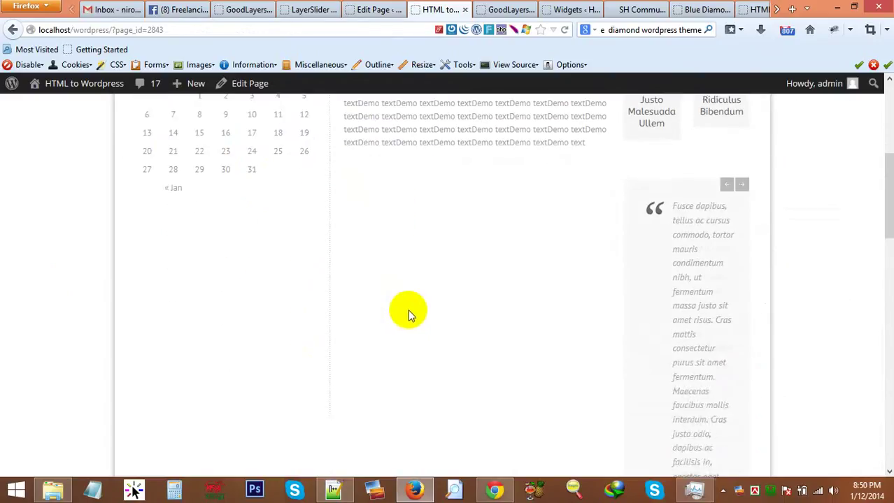
scroll(408, 310, up, 3)
scroll(408, 310, up, 3)
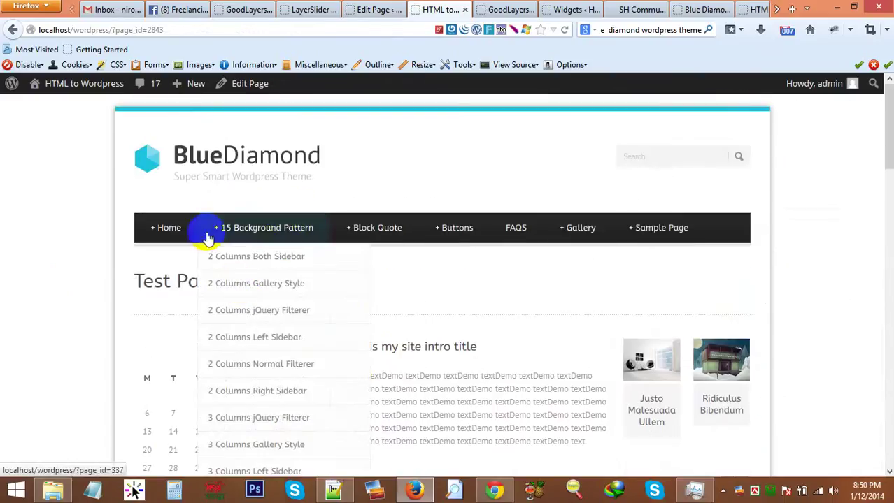
Examine the "main ex 1" page's edit screen, including the admin menu entries, content editor, page attributes and Page Option items.
click(373, 11)
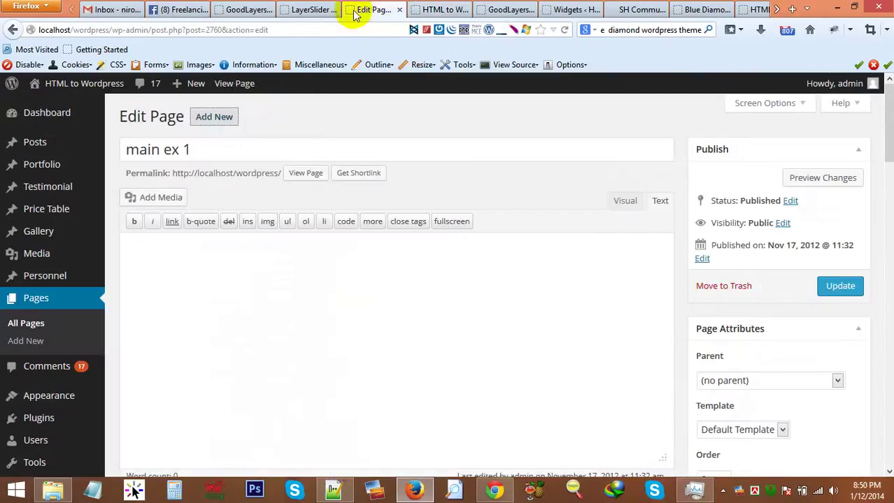
scroll(74, 279, down, 5)
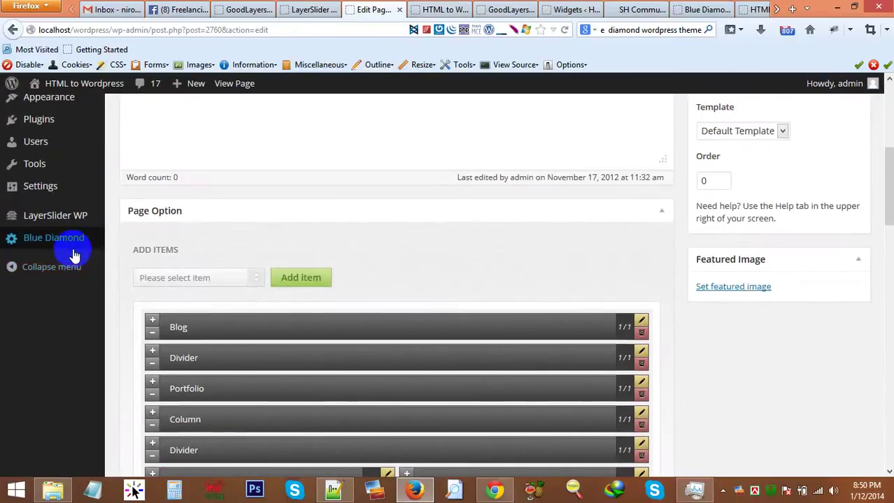
scroll(72, 253, up, 3)
mouse_move(61, 371)
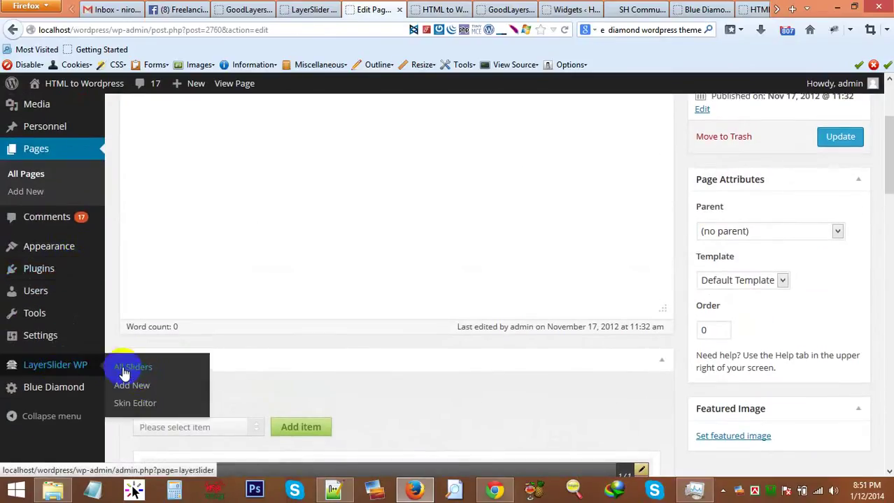
scroll(106, 361, up, 3)
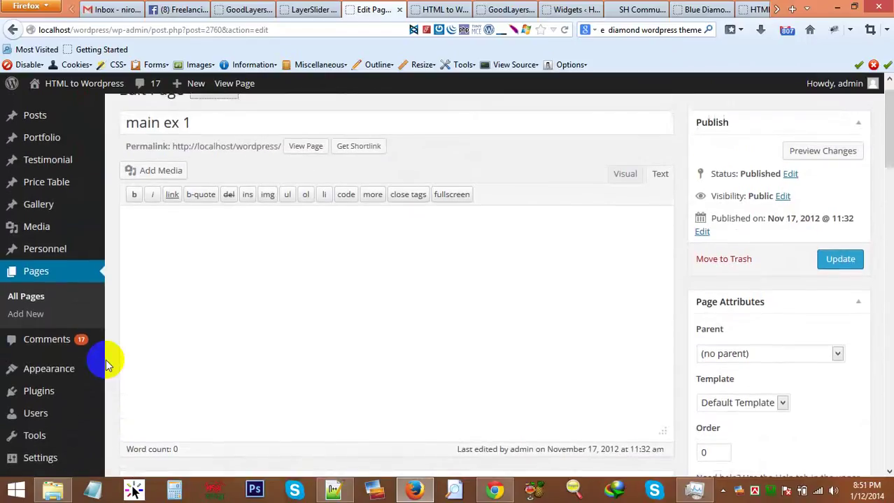
mouse_move(78, 236)
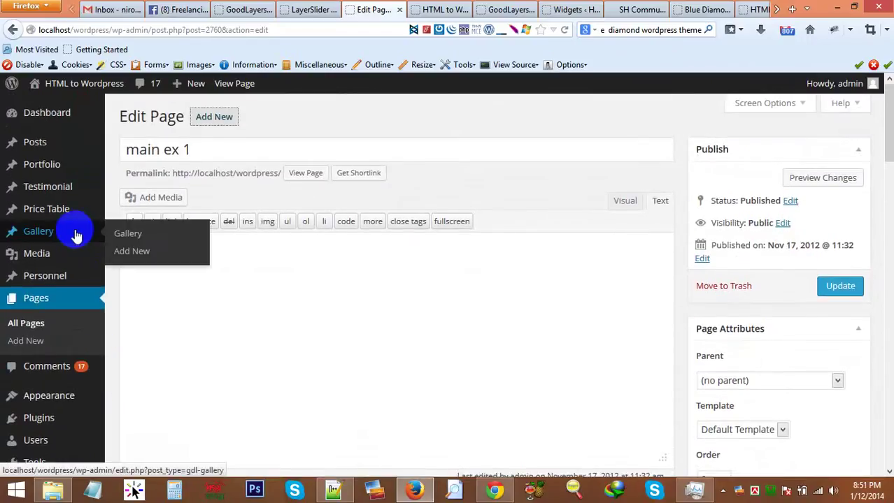
click(369, 299)
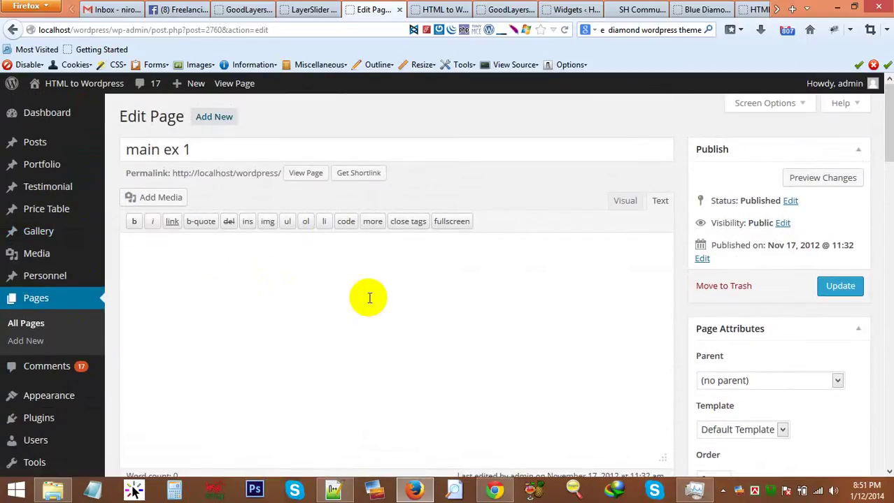
scroll(505, 275, down, 2)
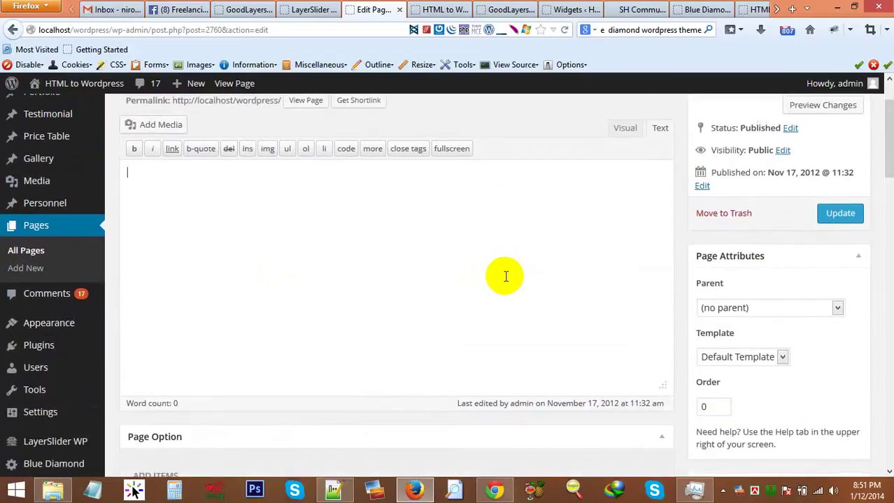
scroll(504, 275, down, 4)
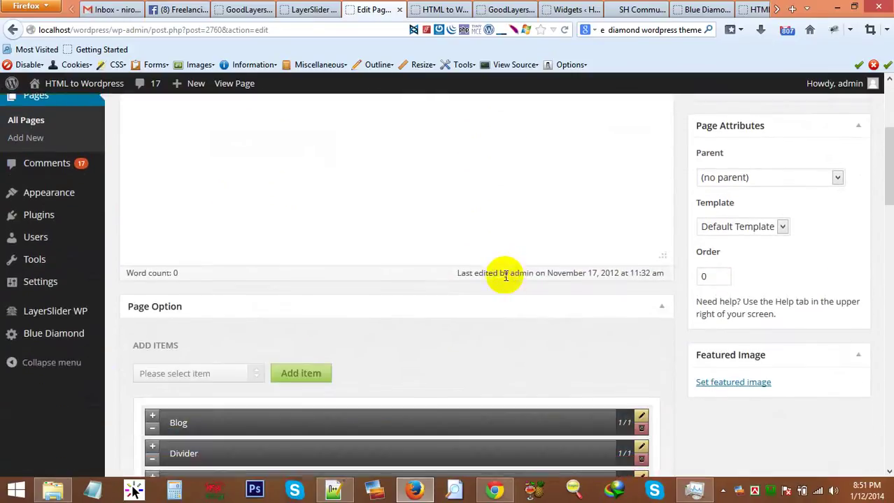
scroll(506, 274, up, 6)
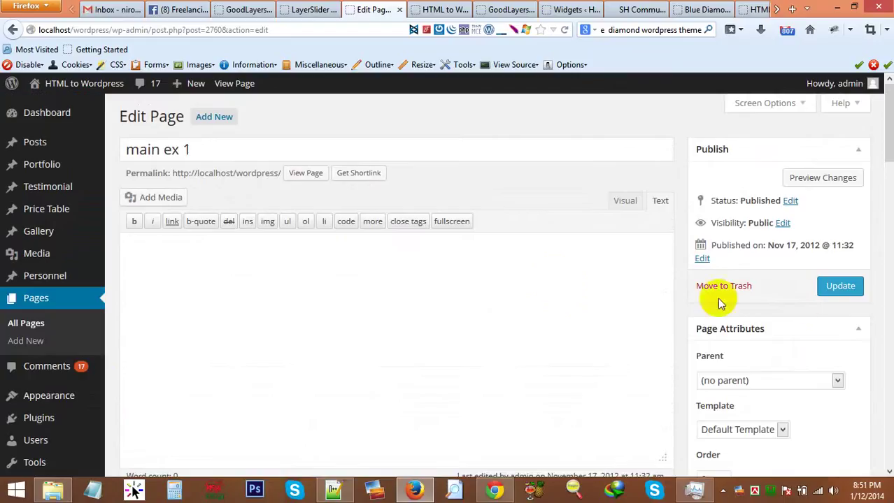
scroll(684, 309, down, 6)
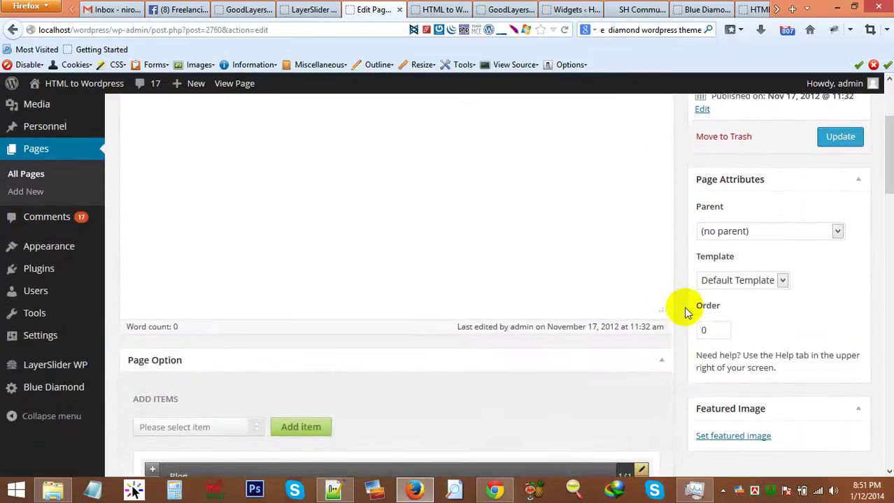
scroll(575, 312, up, 7)
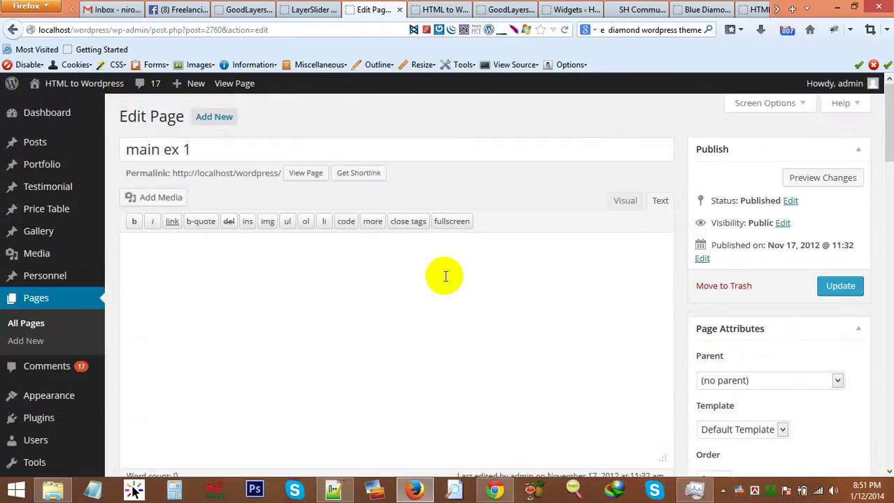
scroll(444, 278, down, 7)
scroll(444, 278, down, 1)
scroll(445, 277, up, 8)
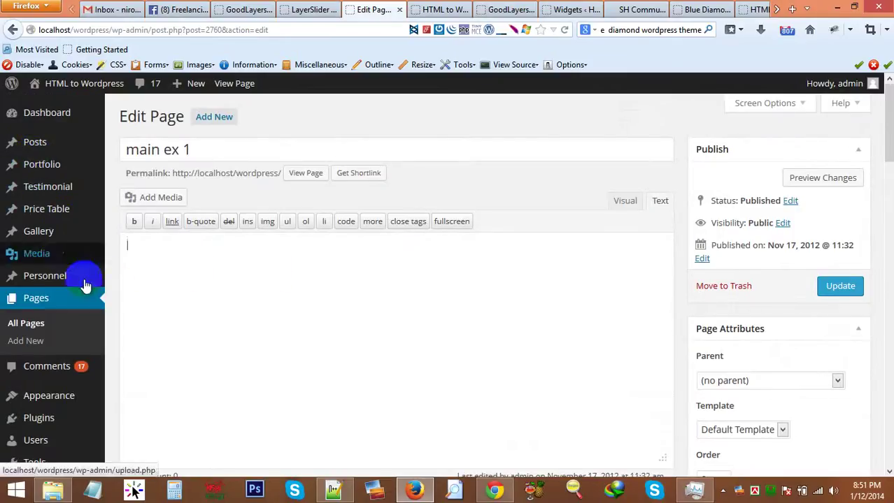
Reopen the Test Page for editing and enable the Custom Fields, Discussion and Comments boxes in its Screen Options.
click(418, 11)
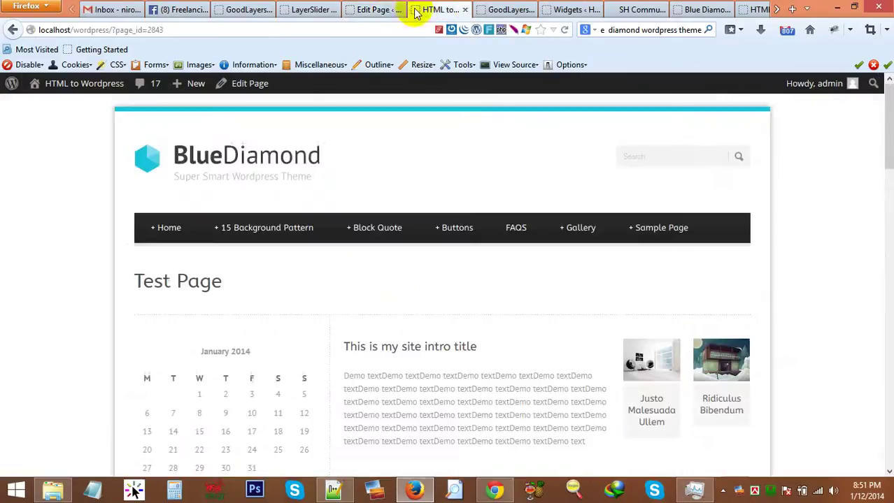
click(257, 85)
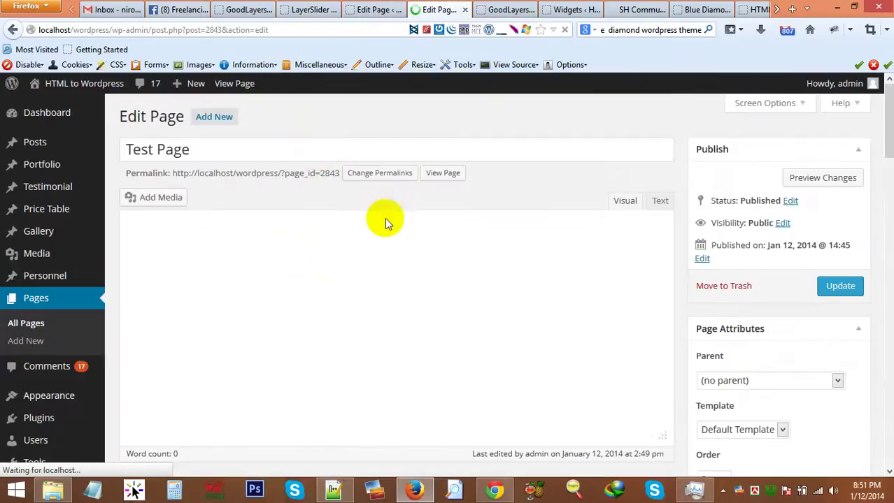
click(774, 104)
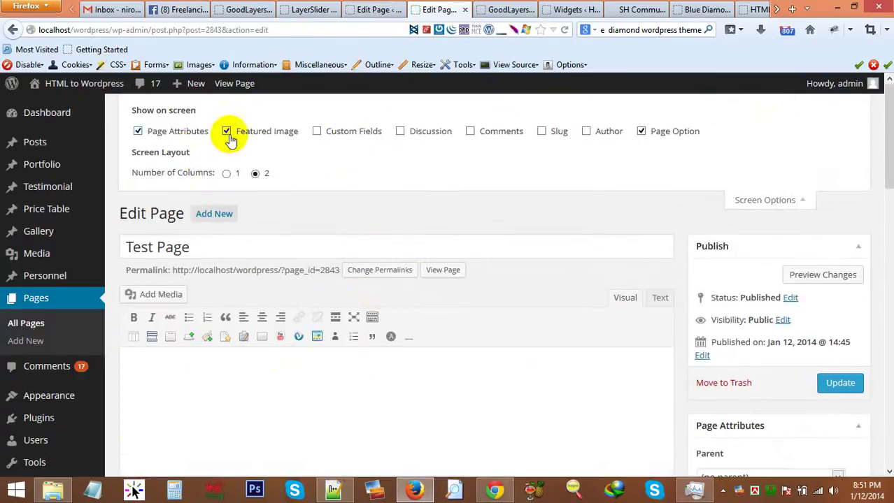
click(319, 131)
click(400, 132)
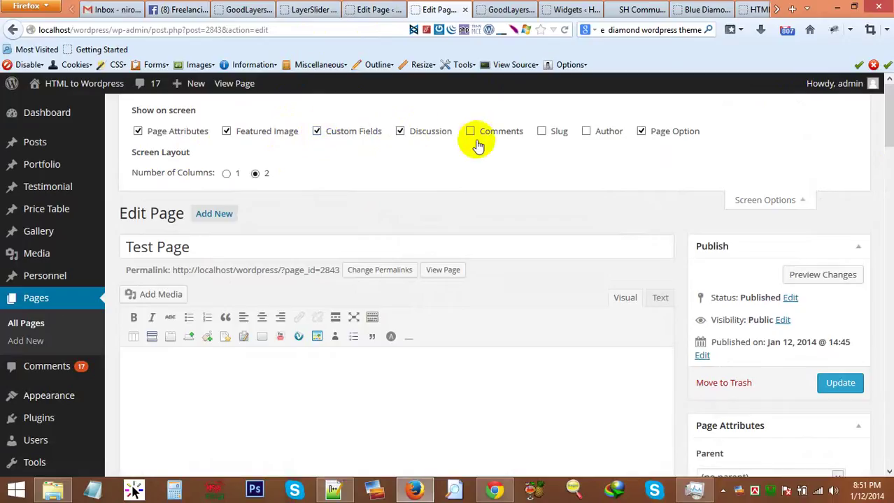
click(471, 131)
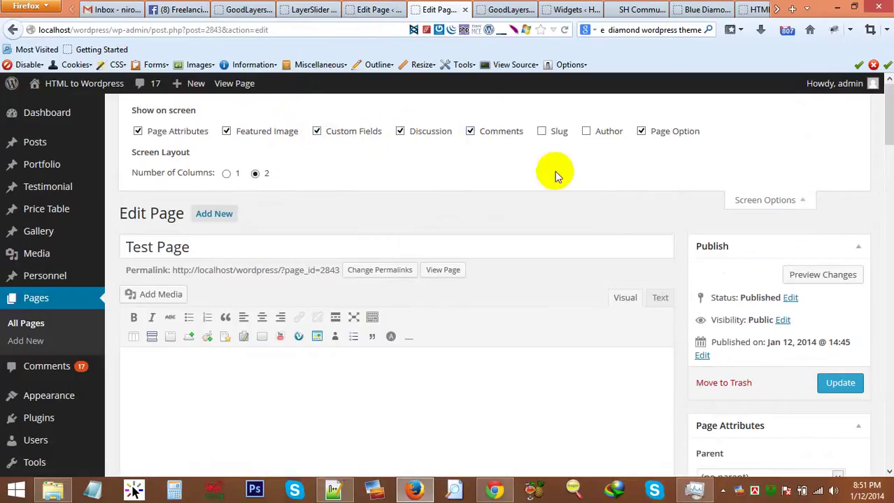
Close the Screen Options, reload the Test Page's edit screen and examine its Custom Fields entries.
click(772, 201)
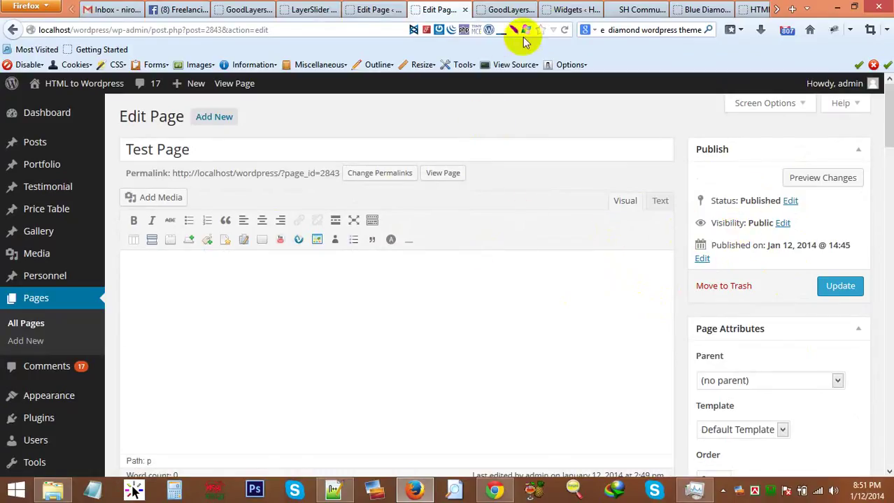
click(564, 29)
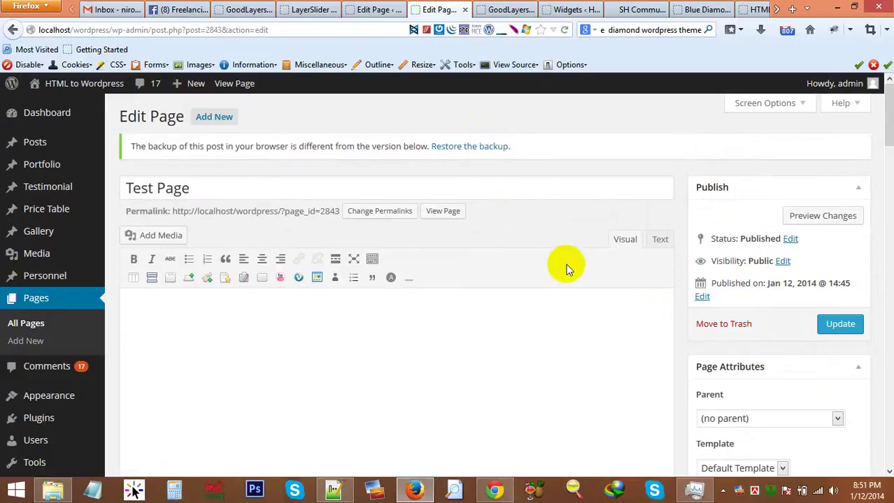
scroll(566, 269, down, 5)
scroll(563, 265, down, 3)
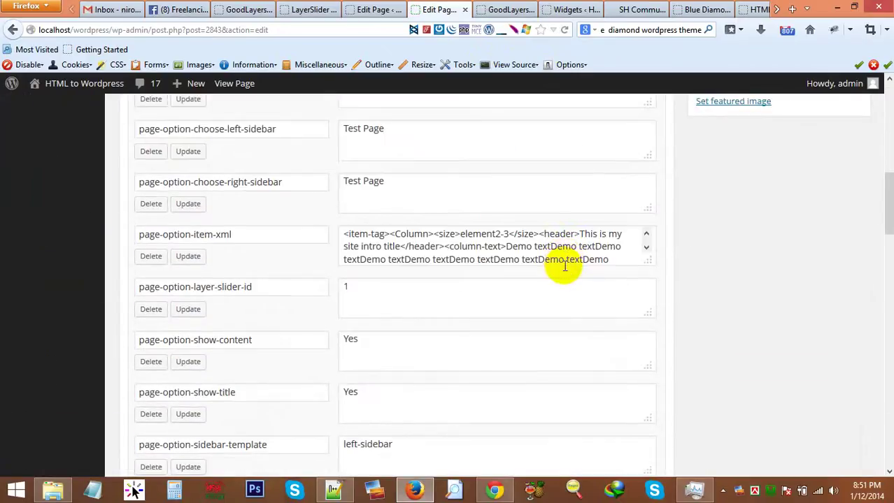
scroll(560, 265, up, 8)
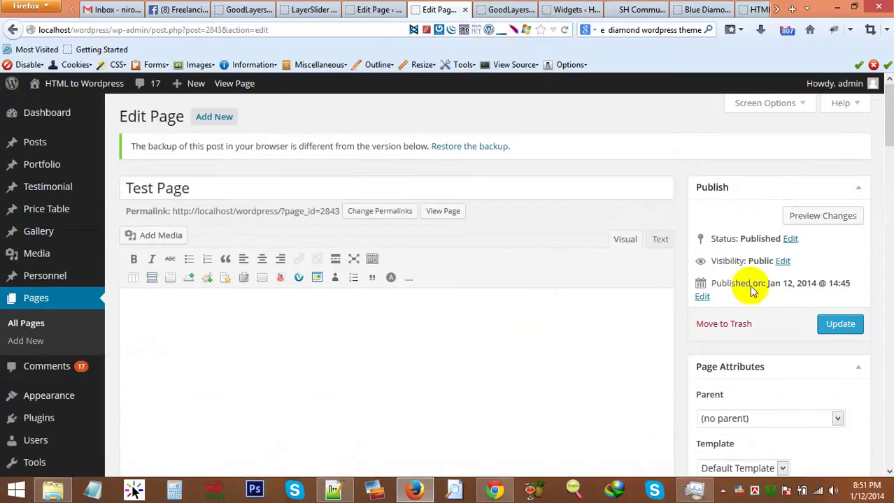
scroll(614, 398, down, 5)
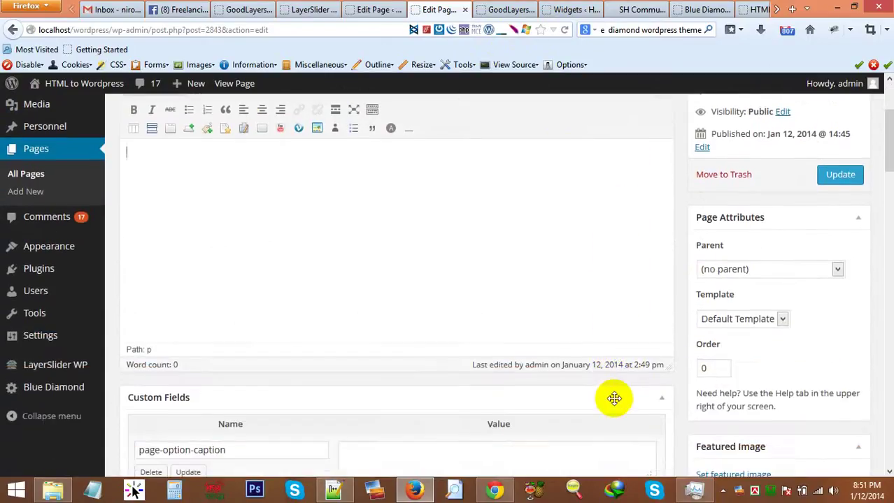
scroll(139, 256, up, 5)
Open the "Hello world!" post for editing from the list of all posts and look over its edit screen.
mouse_move(91, 149)
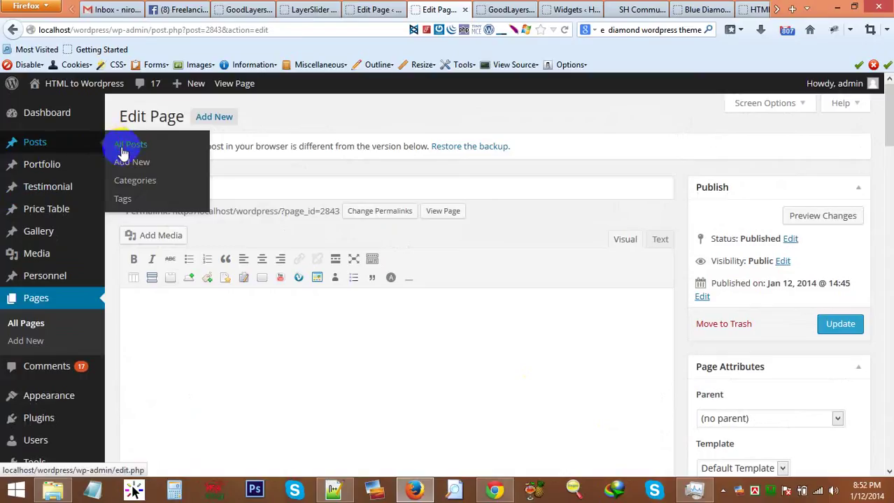
click(123, 150)
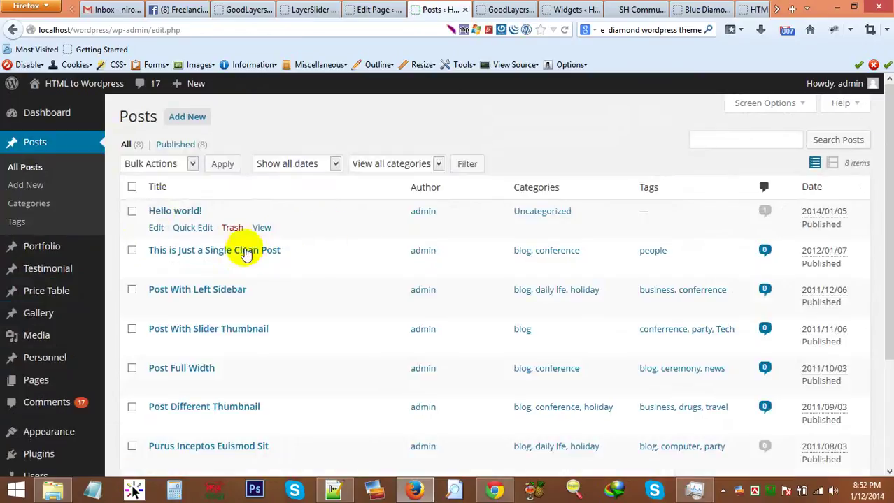
click(156, 228)
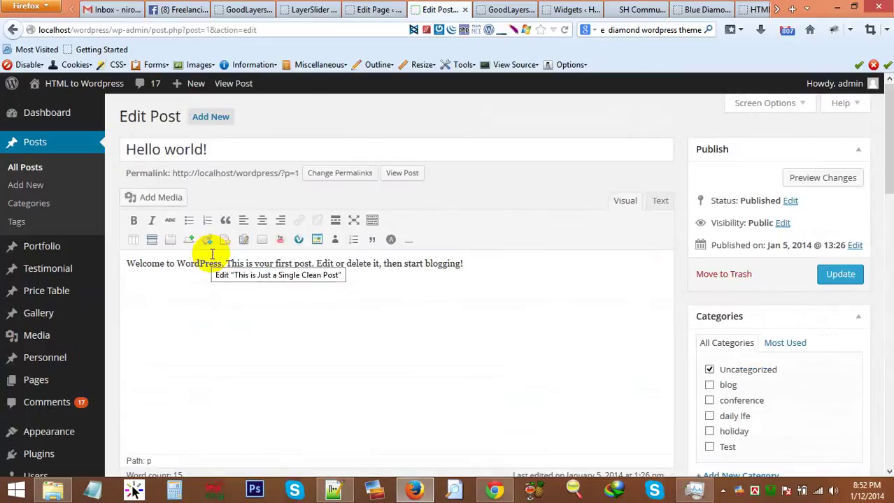
scroll(170, 258, down, 3)
scroll(158, 248, up, 2)
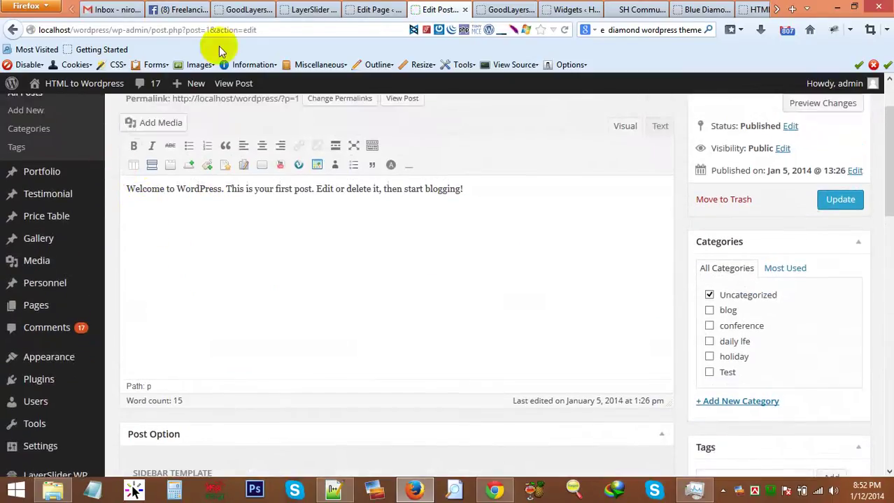
Close the "Hello world!" post's browser tab and switch to the tab with the goodlayers Sidebar settings.
click(491, 11)
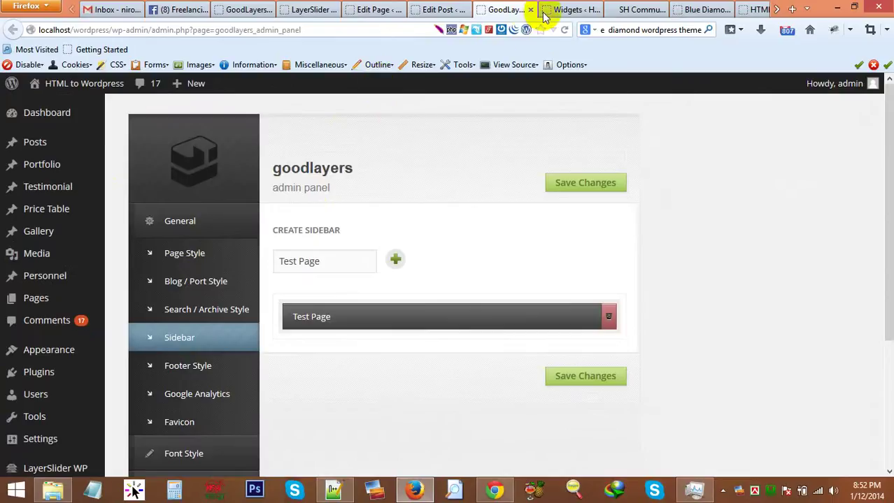
click(417, 14)
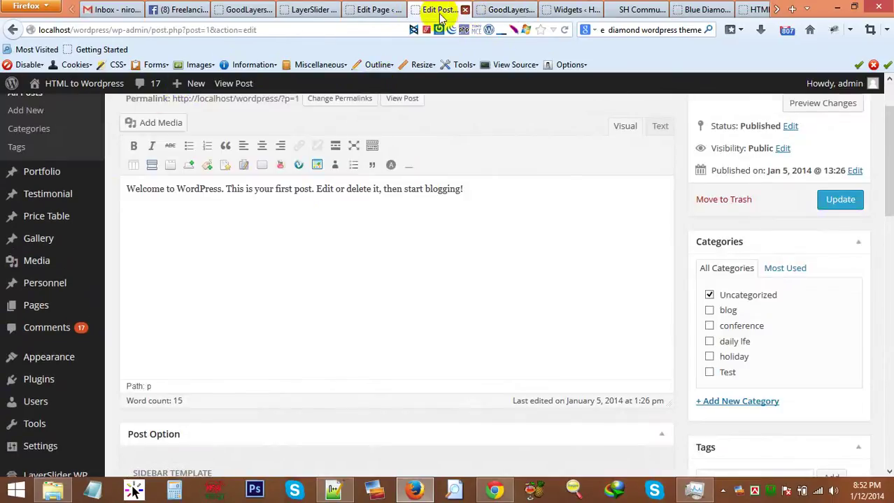
click(465, 9)
click(370, 10)
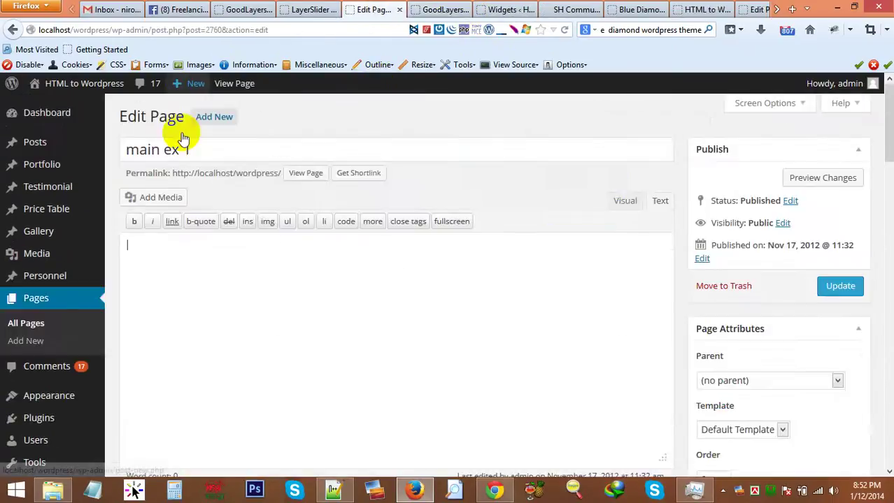
click(286, 11)
click(448, 11)
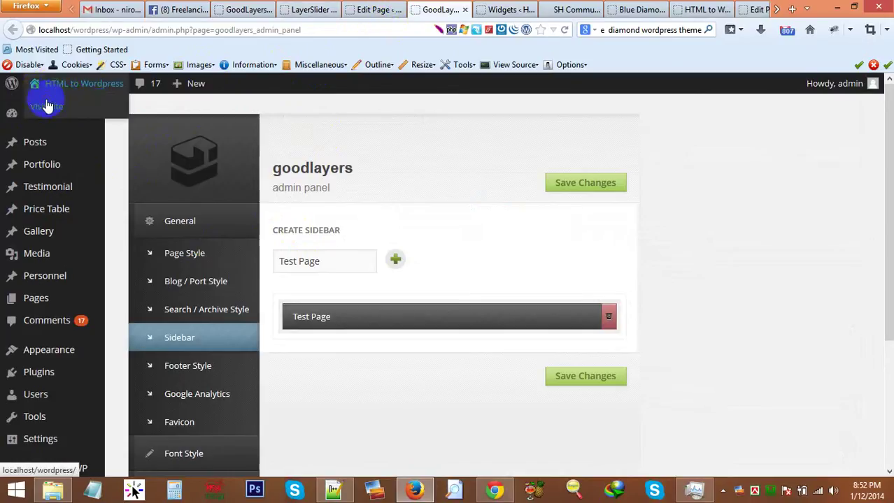
Visit the live site, search it for "test page", open the Test Page and look over its layout.
click(46, 106)
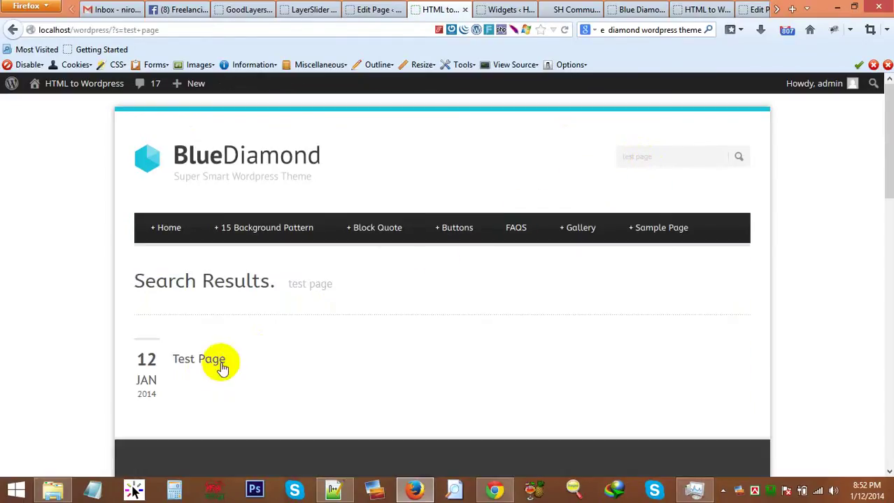
click(199, 364)
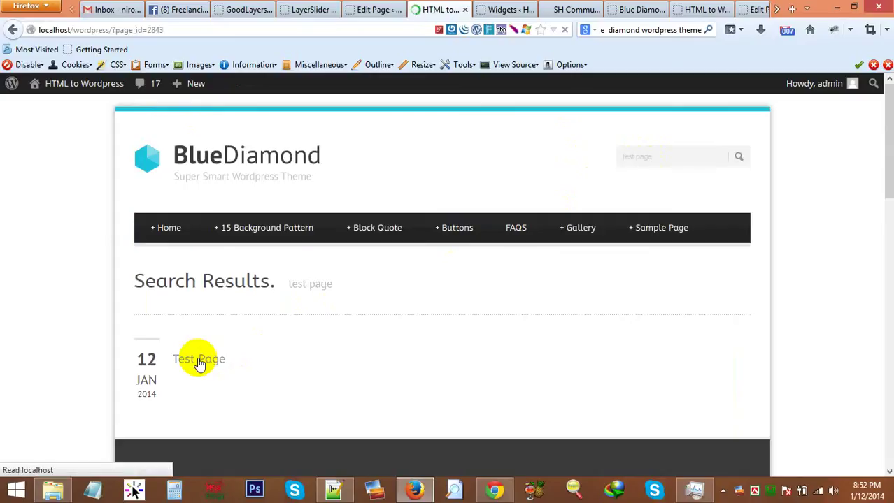
scroll(285, 286, down, 4)
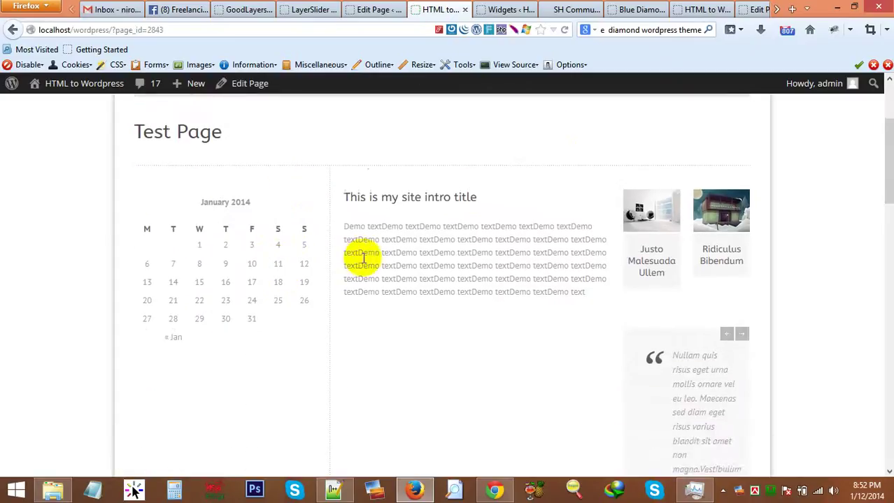
scroll(359, 256, up, 4)
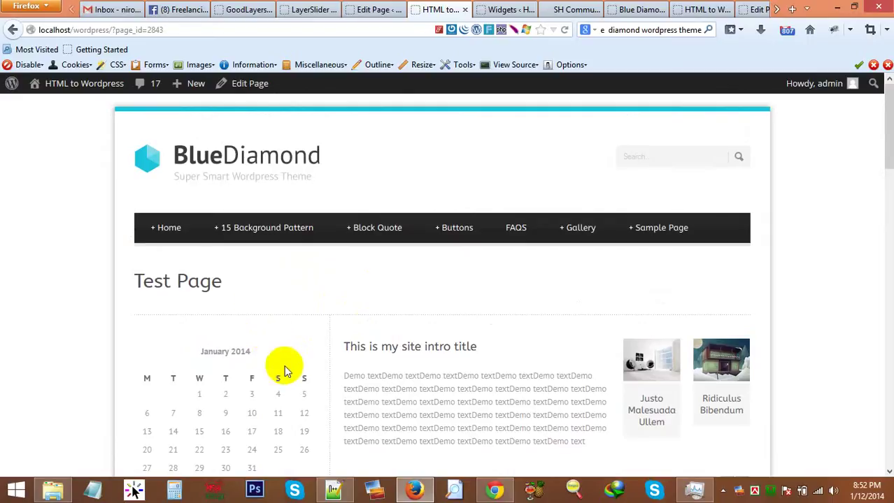
Preview the Test Page in responsive design view at 330x579 and check how its content and sidebar calendar stack.
key(ctrl+shift+m)
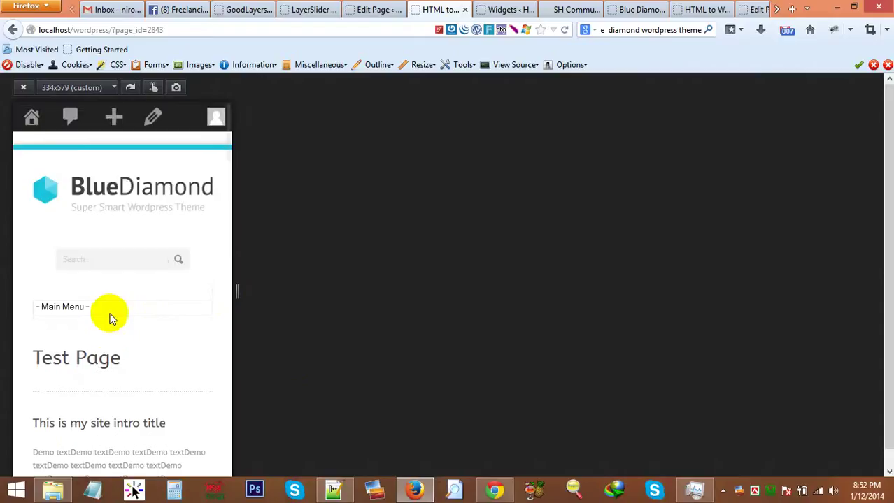
scroll(109, 316, down, 5)
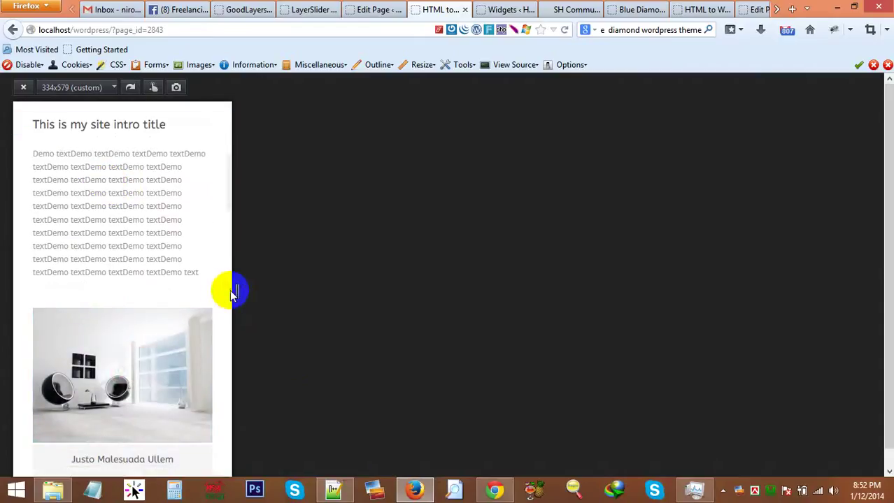
mouse_move(231, 291)
mouse_down()
mouse_move(353, 329)
mouse_move(207, 309)
mouse_move(214, 316)
mouse_move(296, 295)
mouse_move(233, 293)
mouse_up()
scroll(70, 286, down, 10)
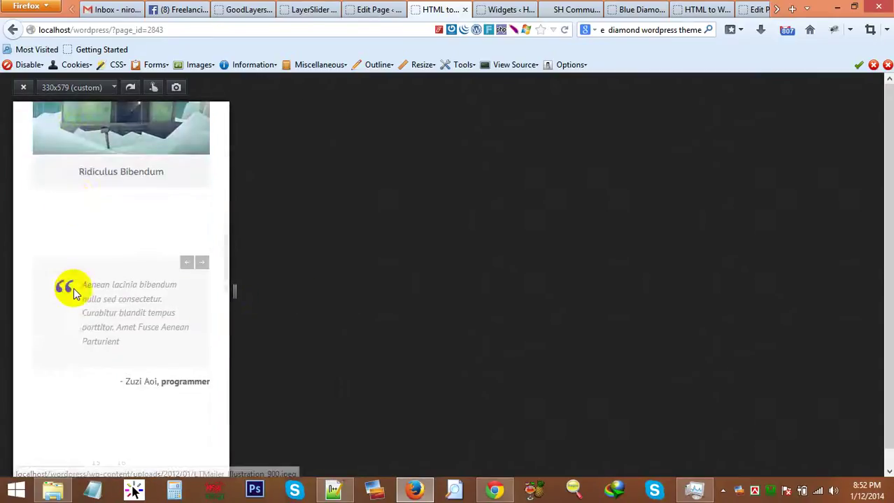
scroll(73, 288, down, 5)
scroll(73, 287, up, 3)
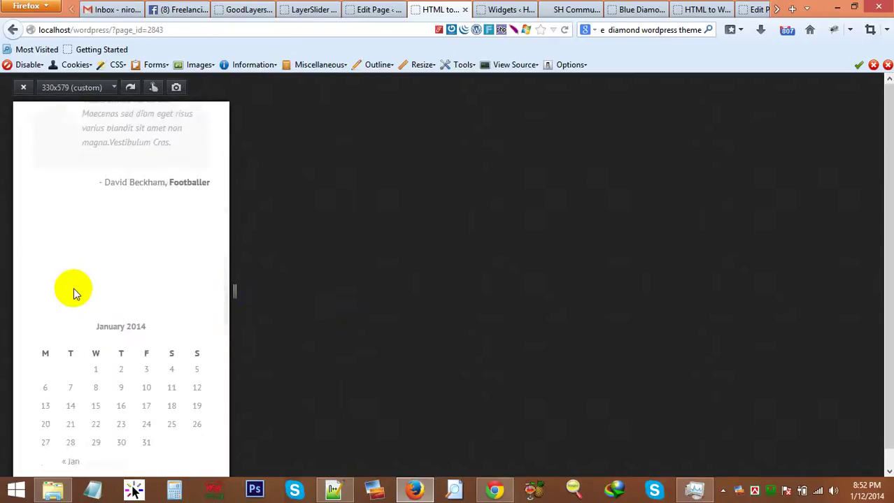
scroll(74, 290, up, 2)
scroll(77, 293, down, 4)
Inspect the sidebar calendar with Firebug, examine its calendar_wrap and custom-sidebar divs, and close the inspector.
right_click(104, 339)
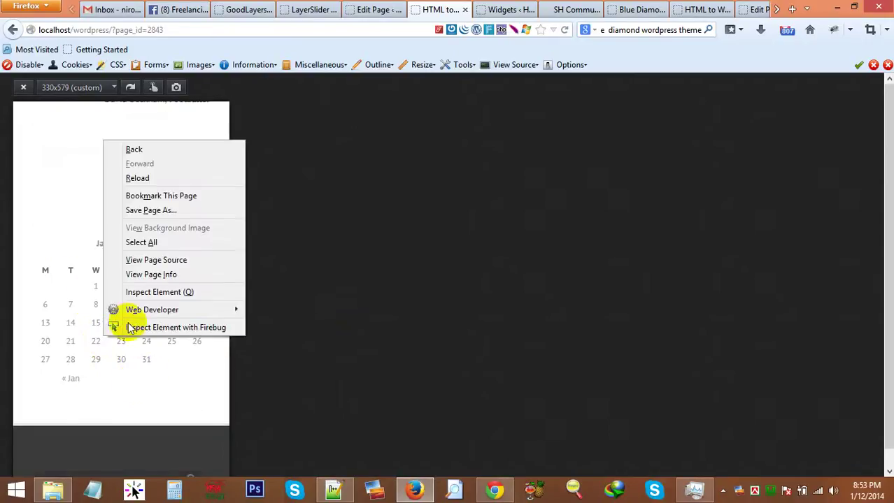
click(129, 327)
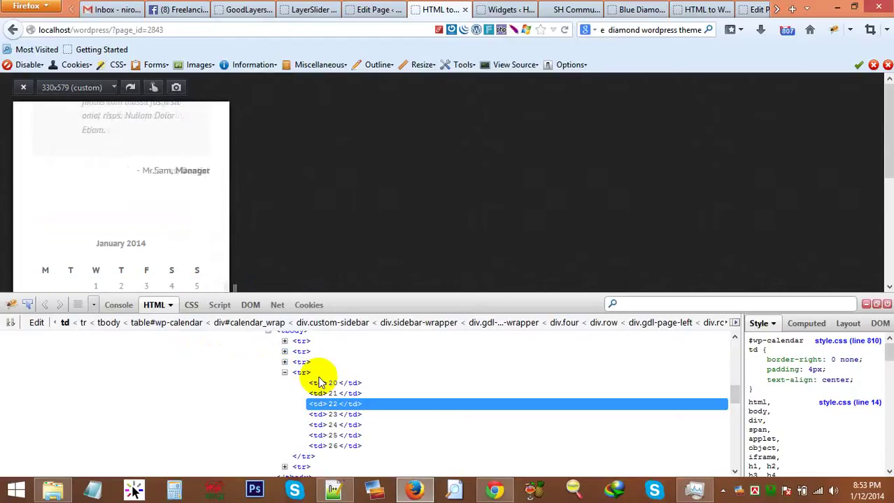
scroll(334, 409, up, 3)
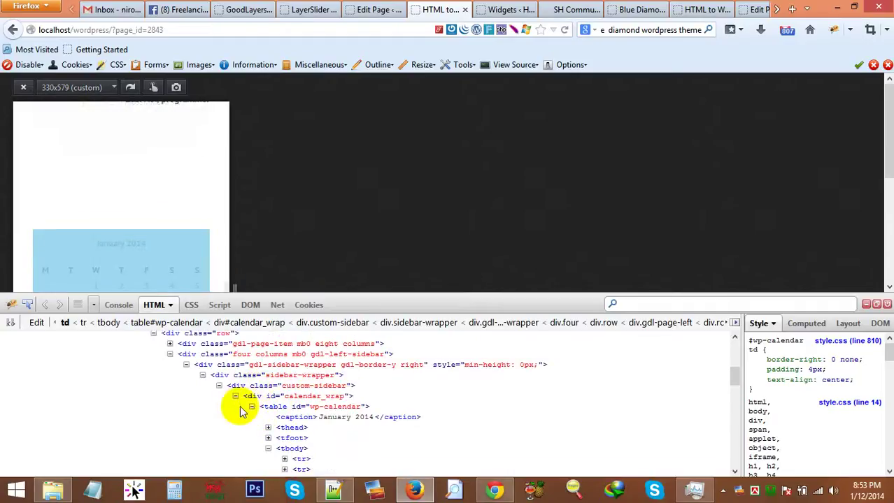
click(251, 397)
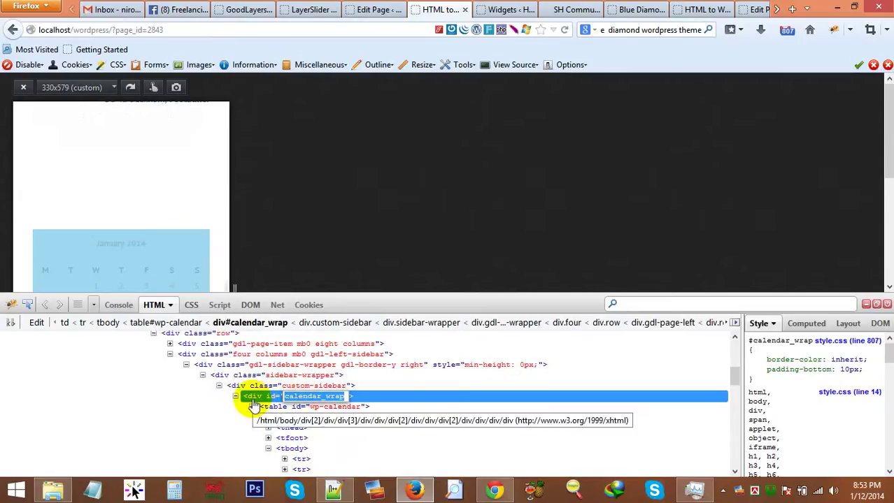
key(Escape)
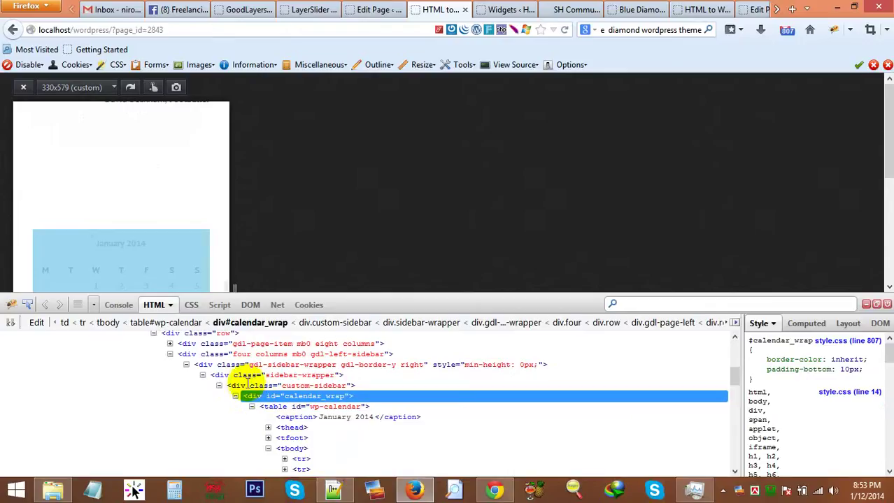
click(242, 386)
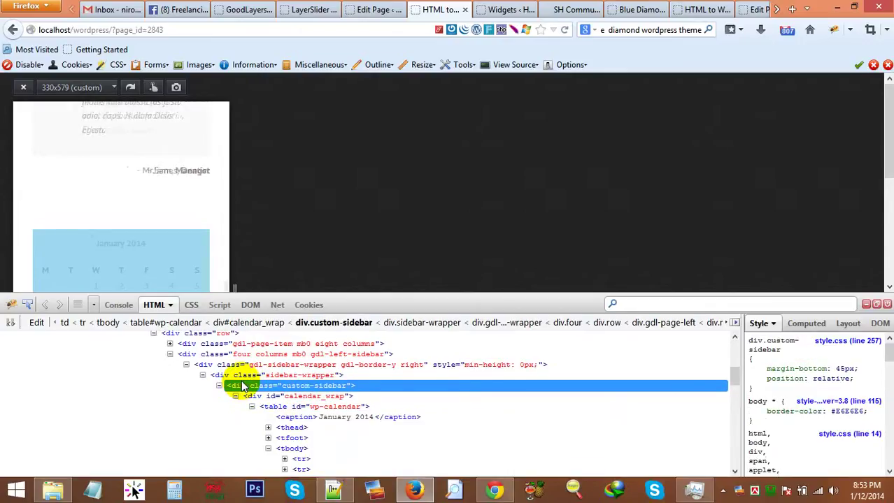
click(247, 396)
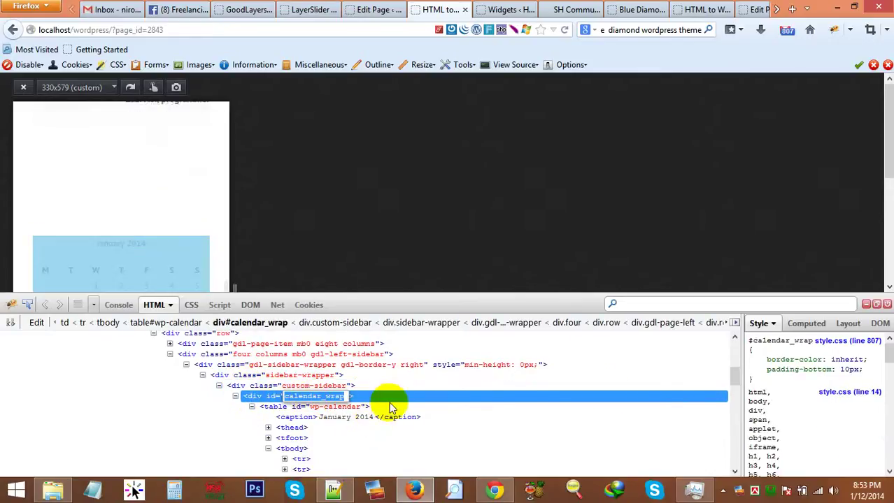
click(886, 303)
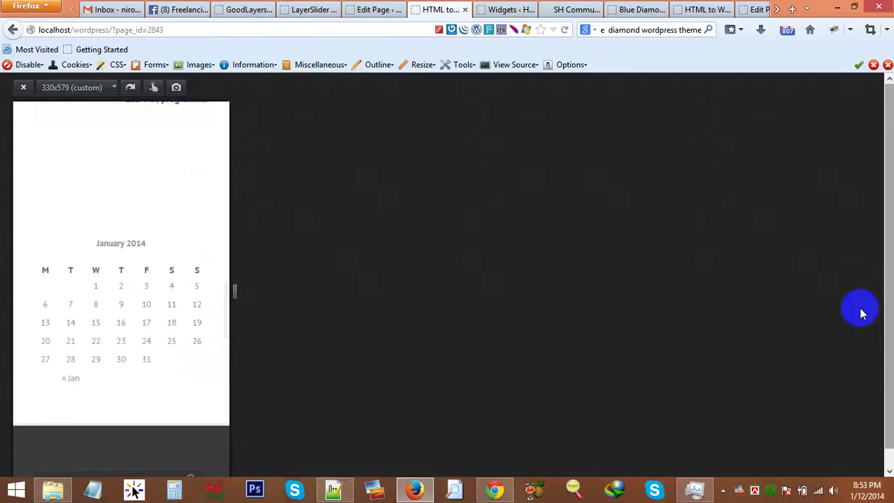
Open the Blue Diamond theme options and examine the Header / Logo settings of the Overall Elements group.
click(395, 9)
scroll(55, 392, down, 7)
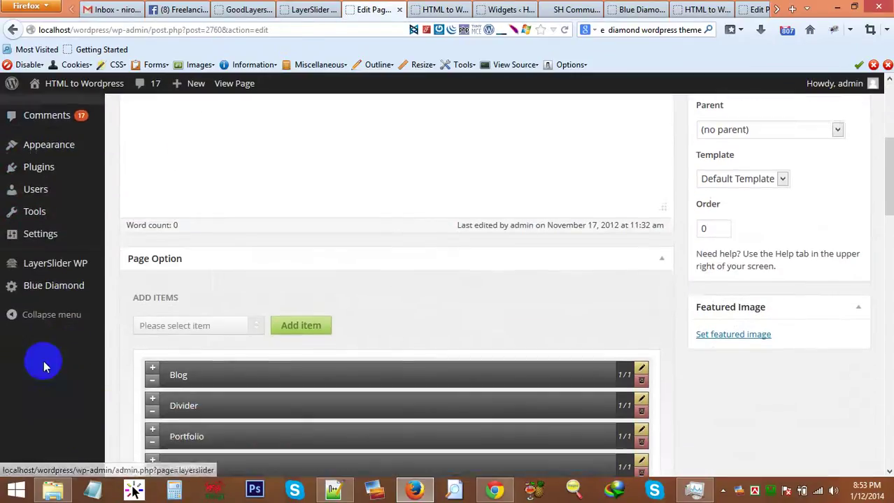
click(77, 244)
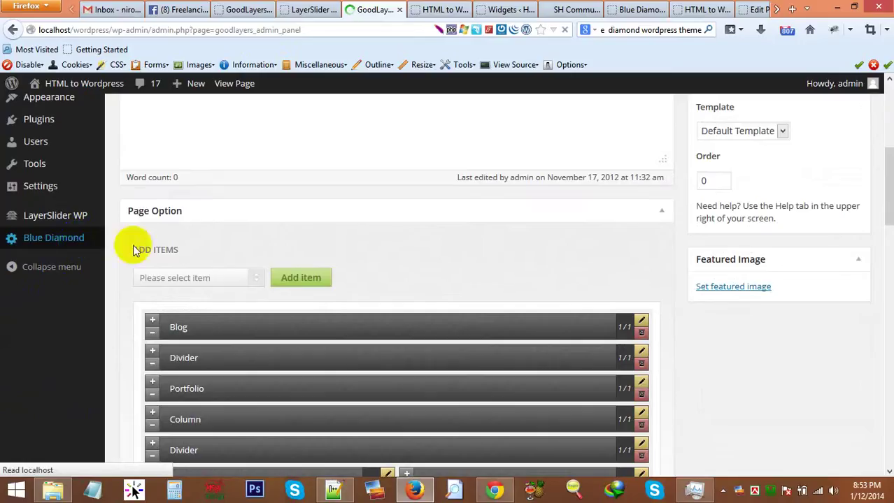
scroll(227, 187, down, 3)
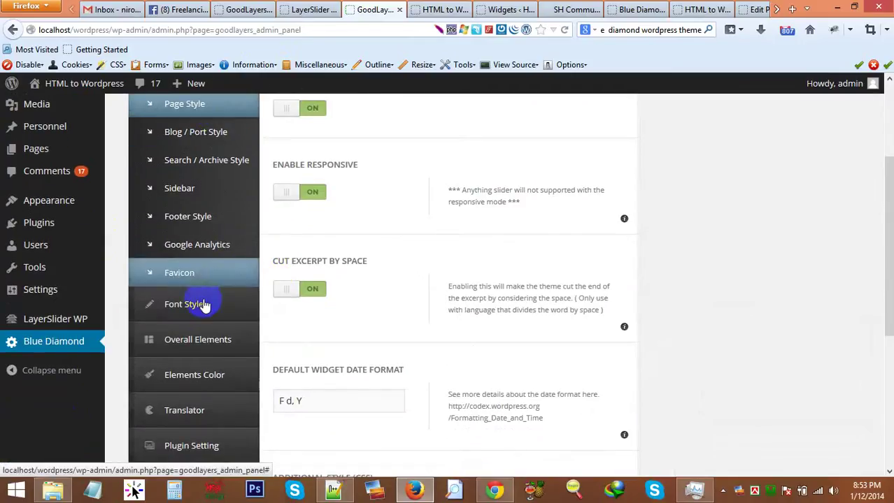
click(206, 340)
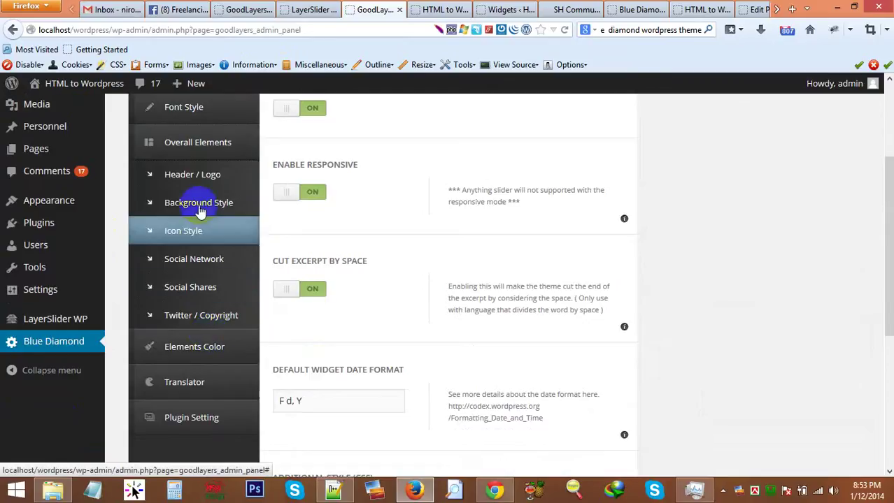
click(203, 175)
scroll(385, 293, down, 5)
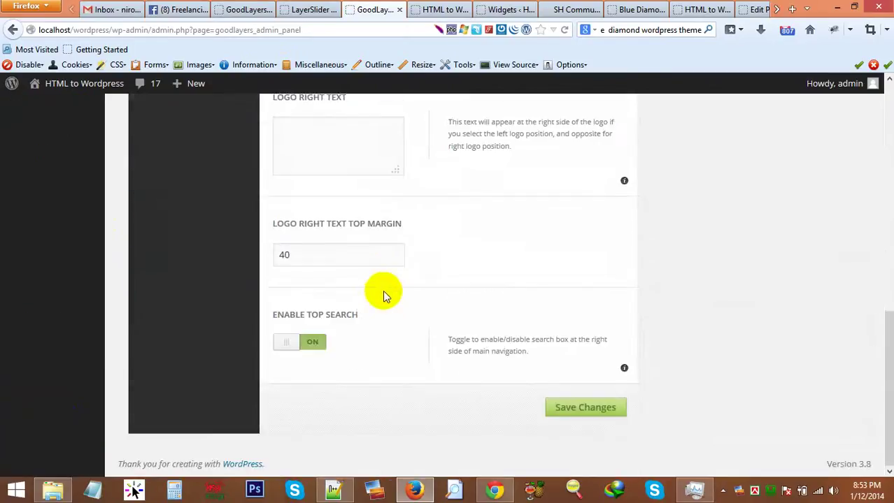
scroll(405, 320, up, 8)
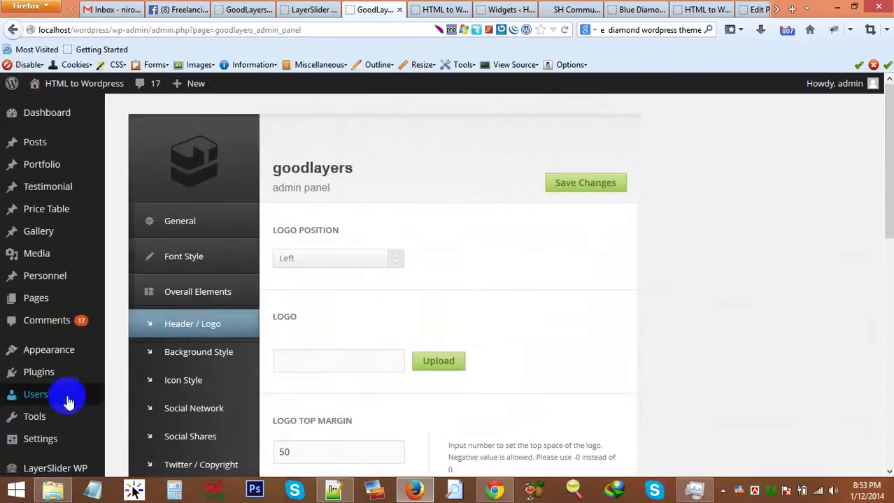
Examine the Background Style settings of the Overall Elements group, including the custom background and content shadow opacity.
click(150, 351)
scroll(424, 323, down, 4)
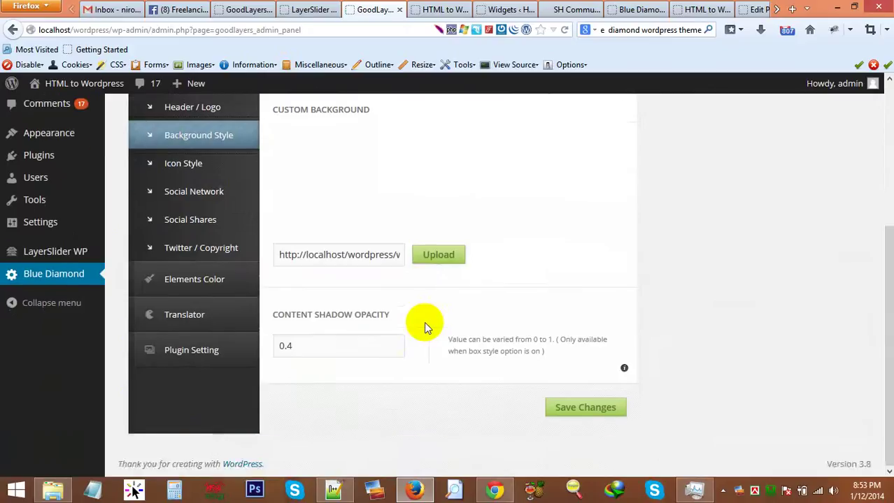
scroll(420, 327, up, 2)
scroll(420, 323, down, 2)
scroll(413, 327, up, 6)
click(186, 326)
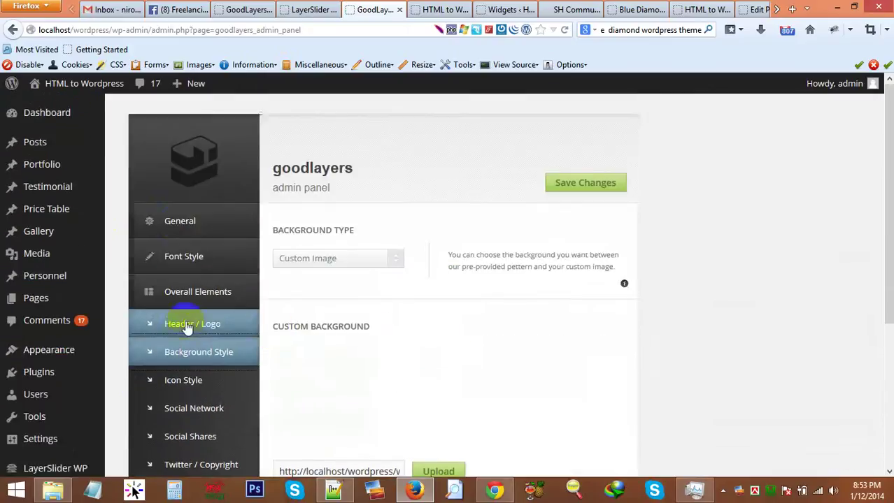
Open the General group's Page Style options and enter the rule "#calendar_wrap { display:none}" as Additional Style (CSS).
click(180, 223)
click(233, 256)
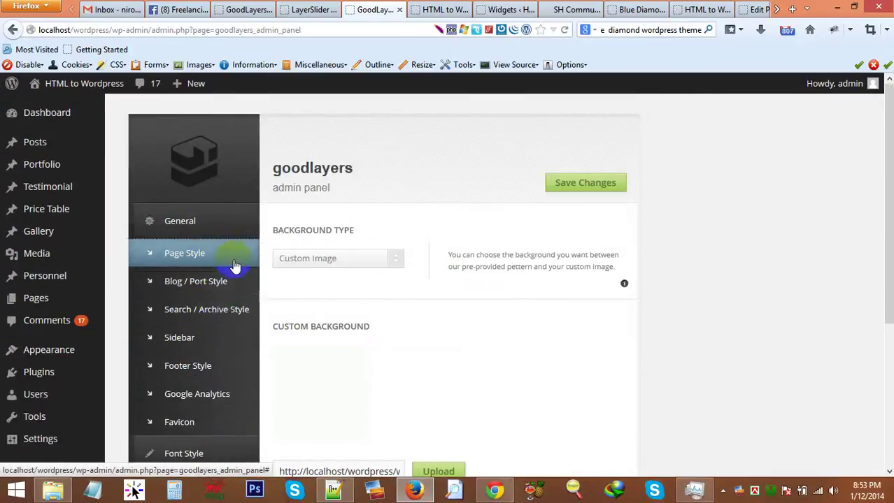
scroll(508, 323, down, 10)
click(331, 264)
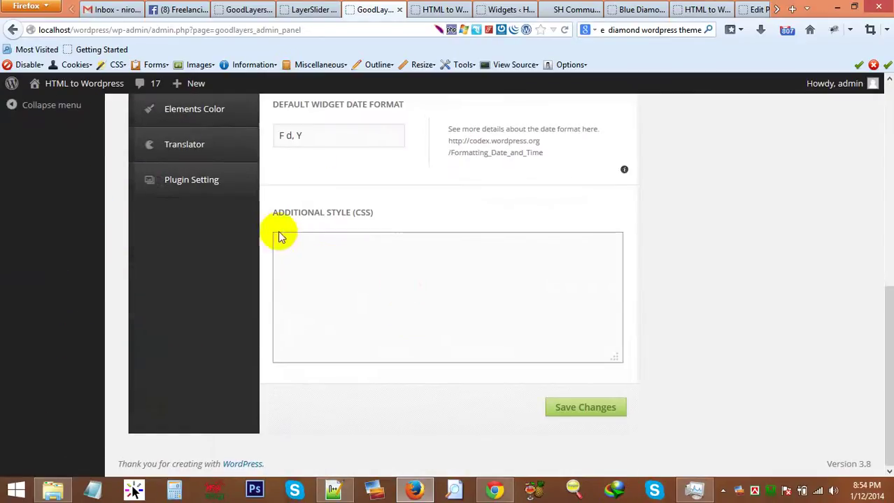
drag(279, 212, 368, 205)
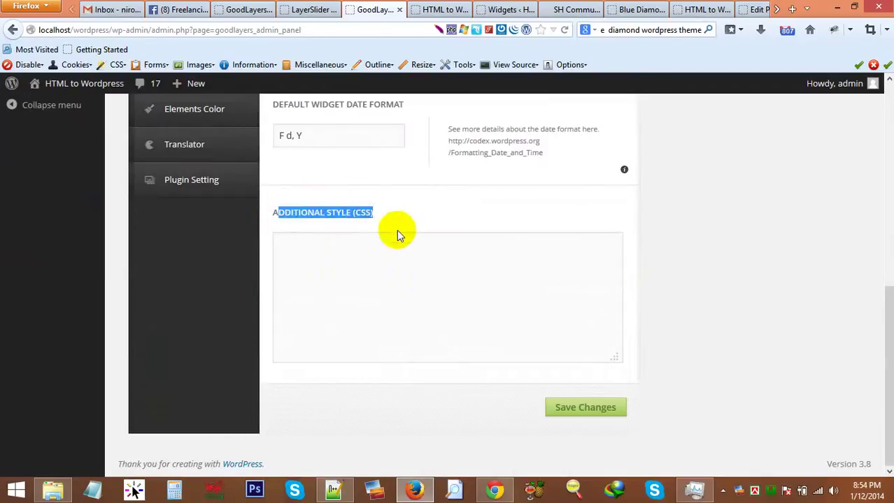
click(396, 292)
scroll(382, 299, up, 4)
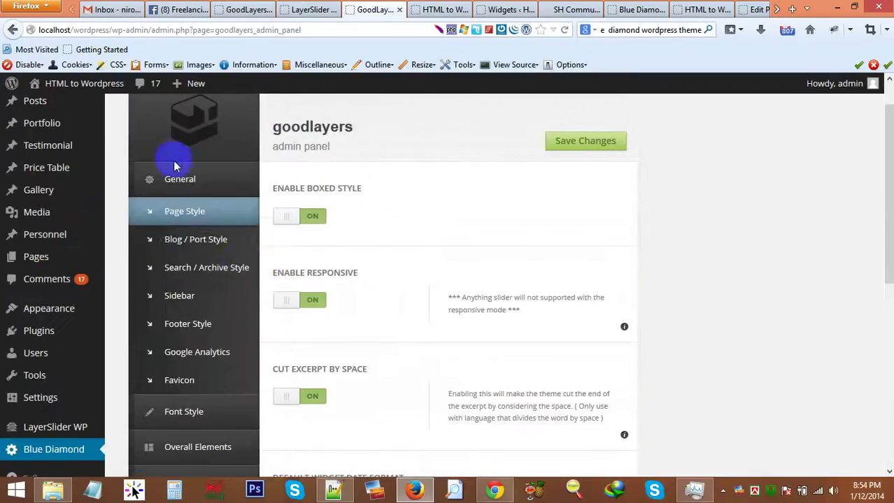
scroll(298, 357, down, 6)
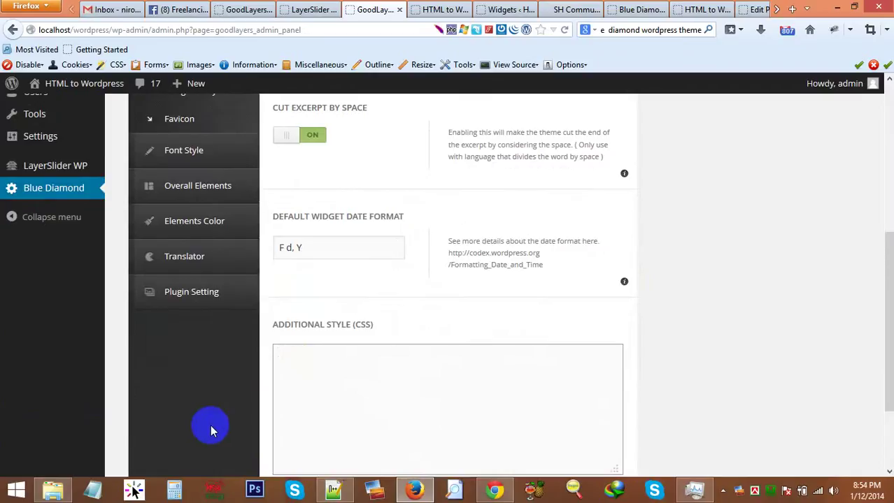
text(#calendar_wrap { display:none)
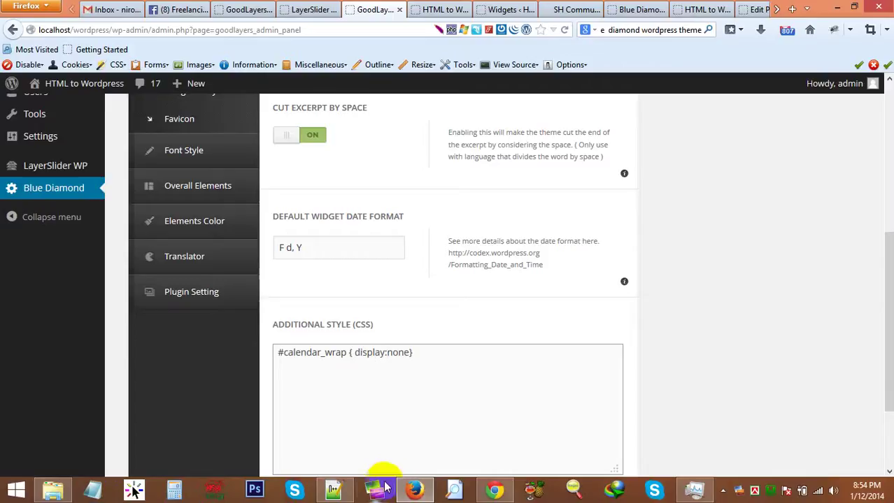
Switch to Notepad++, start opening a file and browse to the RS - Copynew folder on the D: drive.
click(336, 489)
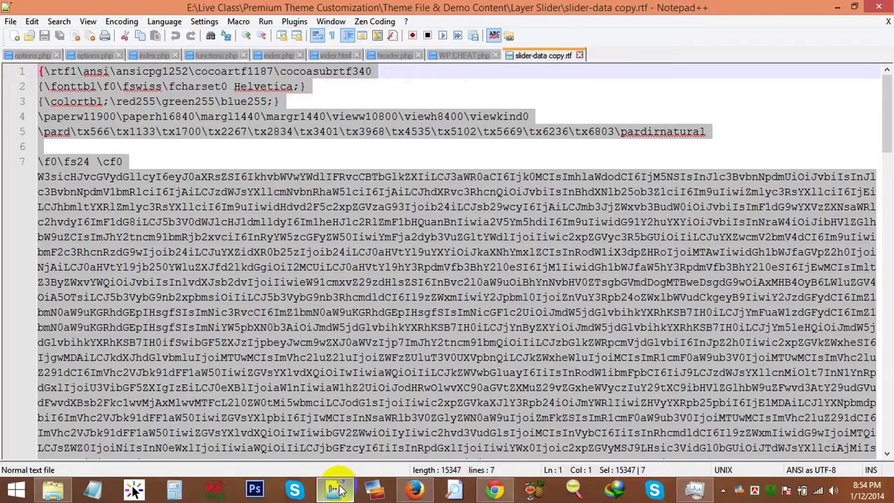
key(ctrl+o)
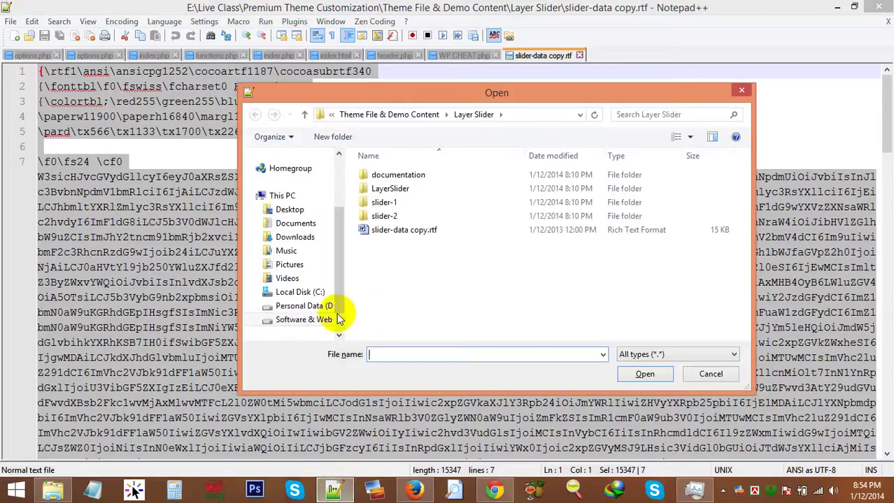
click(321, 305)
scroll(470, 285, down, 3)
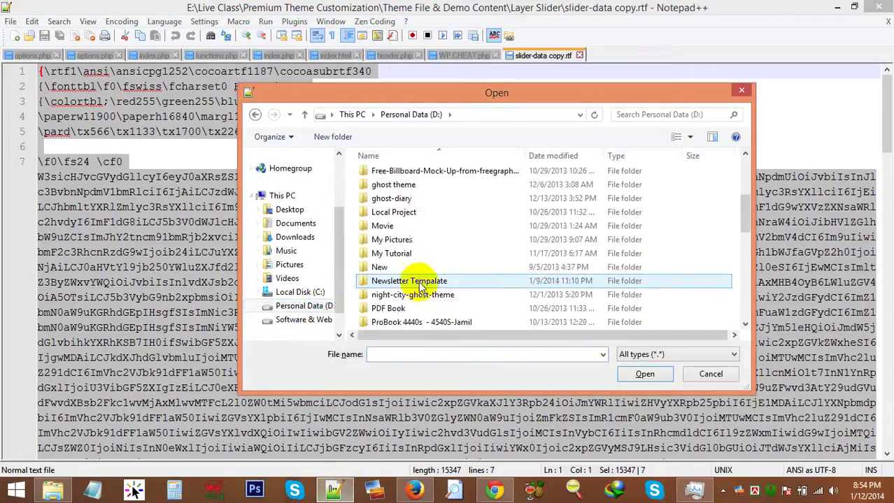
scroll(419, 286, down, 1)
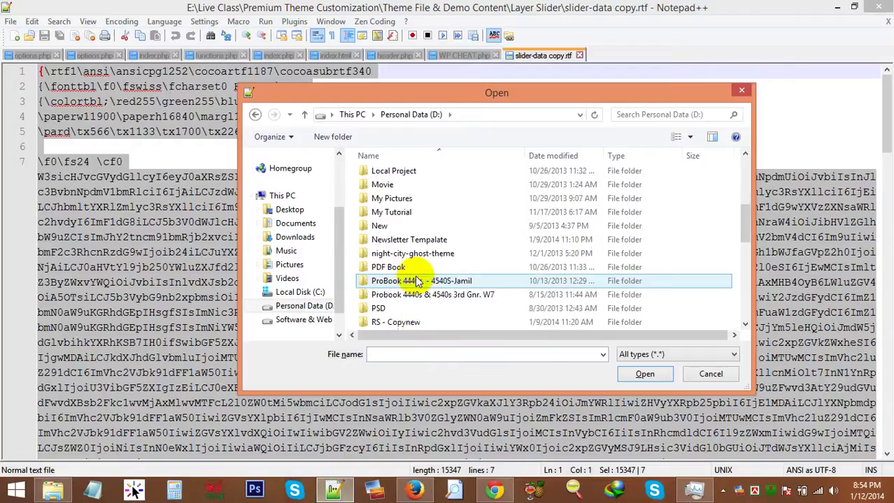
double_click(424, 324)
click(408, 192)
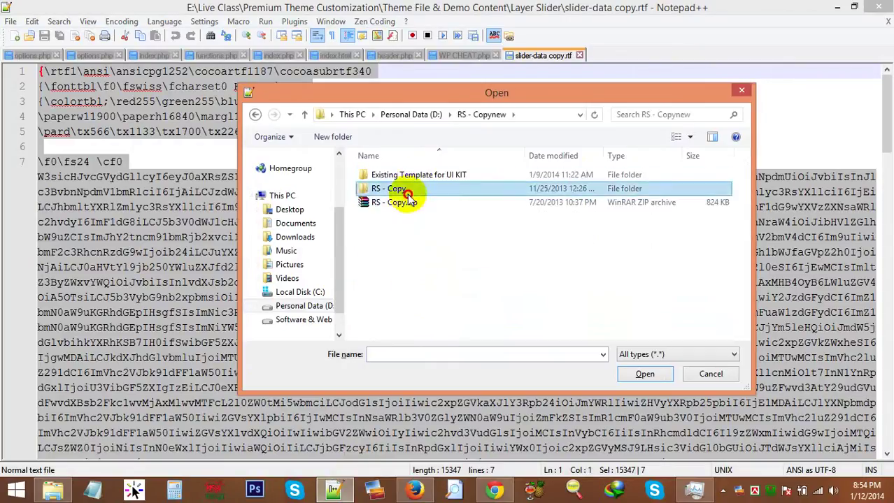
double_click(408, 192)
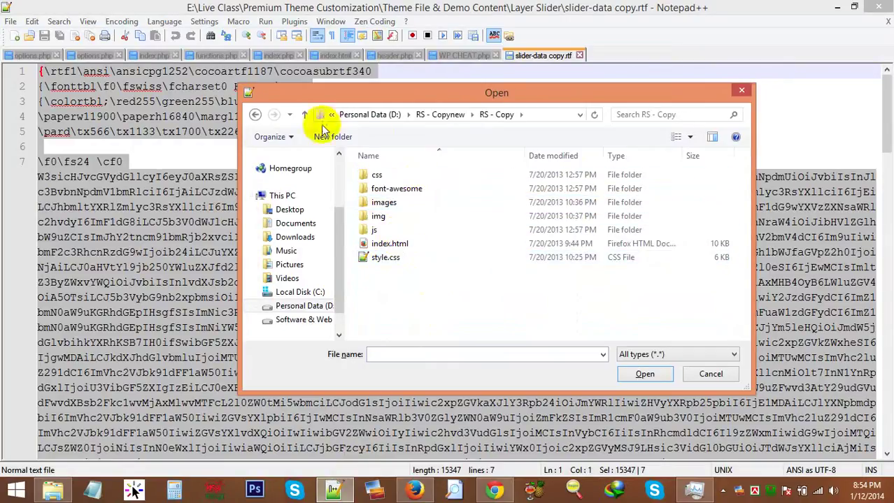
click(304, 116)
click(304, 117)
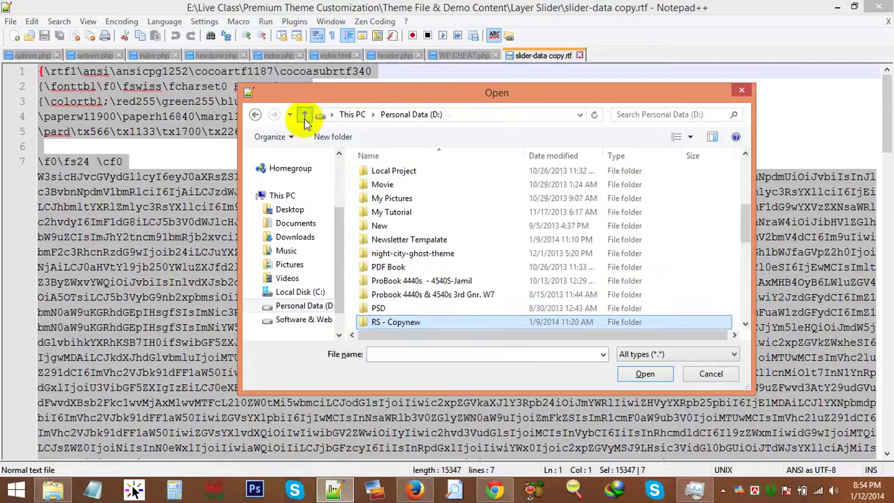
scroll(395, 308, down, 2)
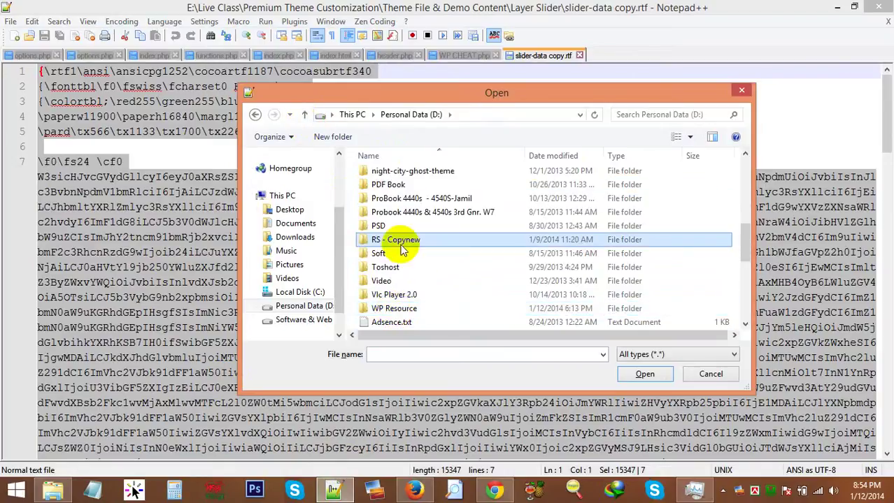
double_click(400, 243)
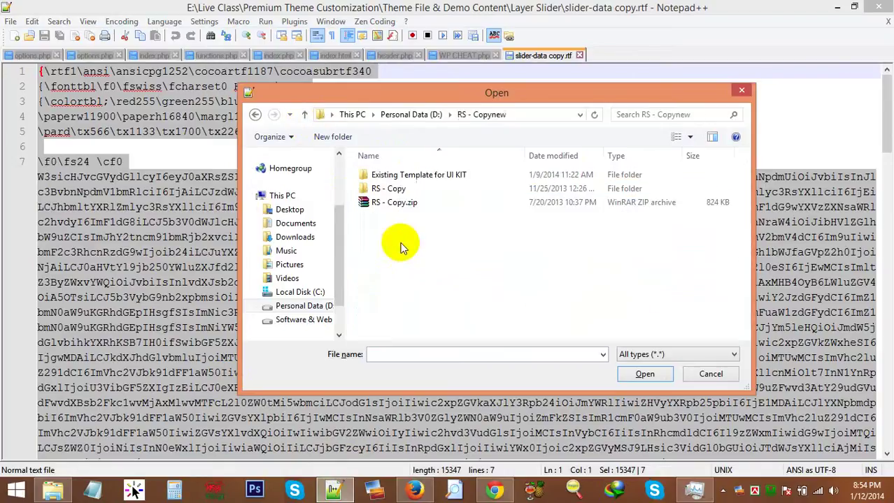
double_click(395, 189)
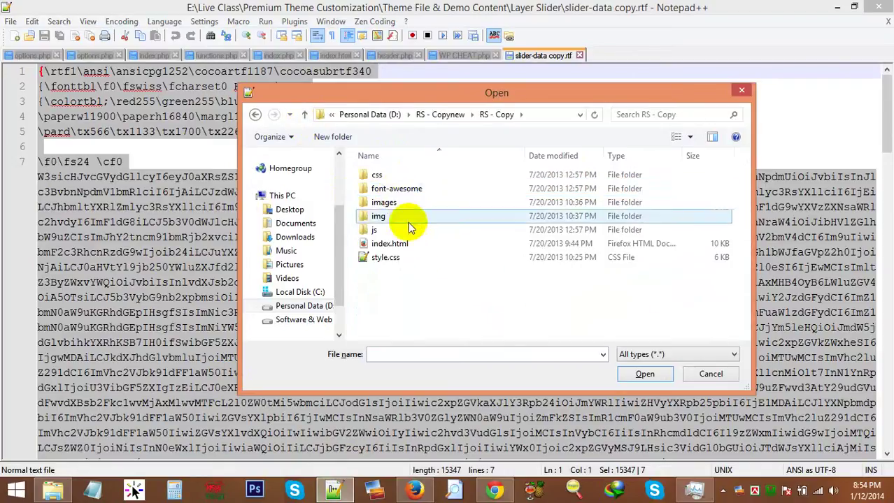
double_click(393, 177)
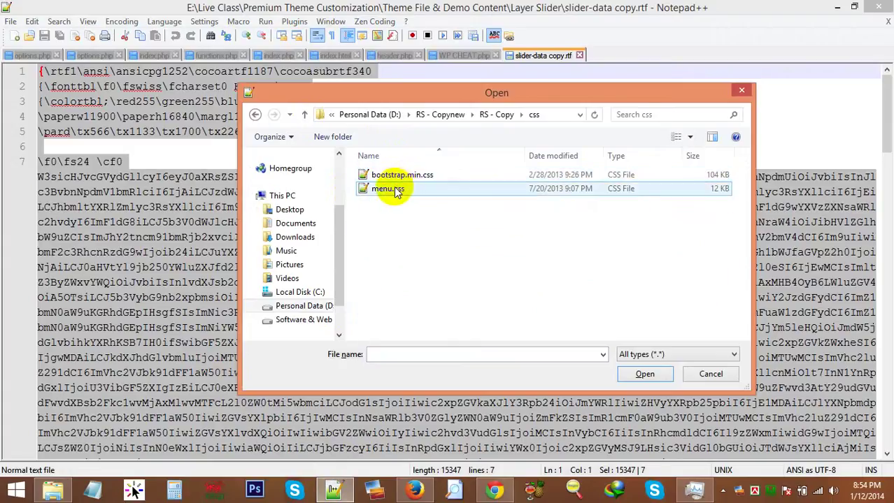
key(BackSpace)
key(BackSpace)
Open responsive.css from the Existing Template for UI KIT folder.
click(396, 176)
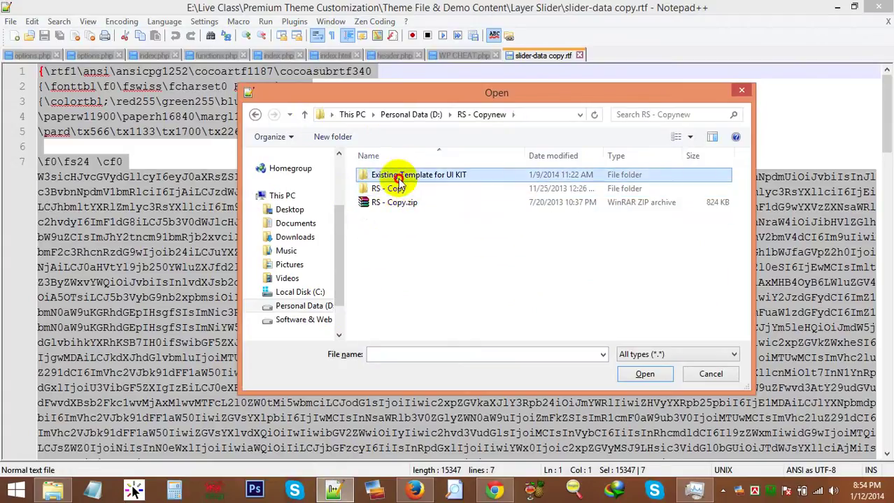
double_click(396, 176)
double_click(407, 256)
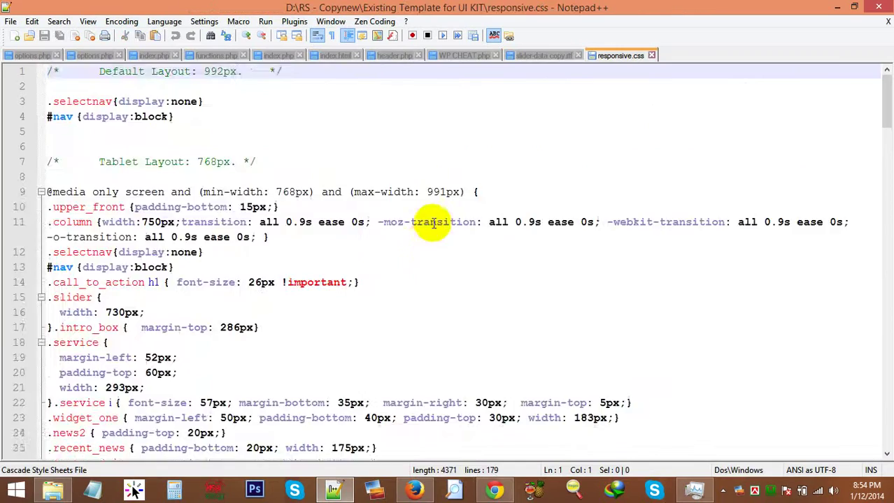
scroll(458, 279, down, 20)
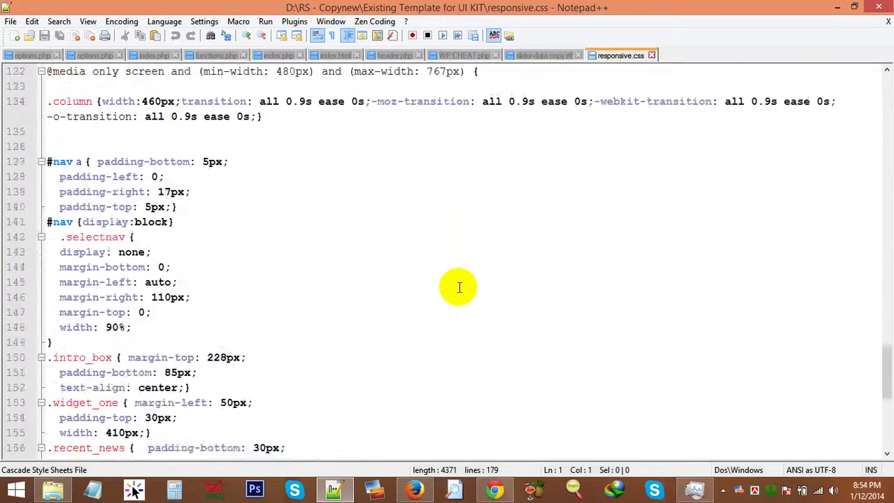
scroll(459, 287, up, 5)
click(238, 261)
scroll(252, 280, down, 3)
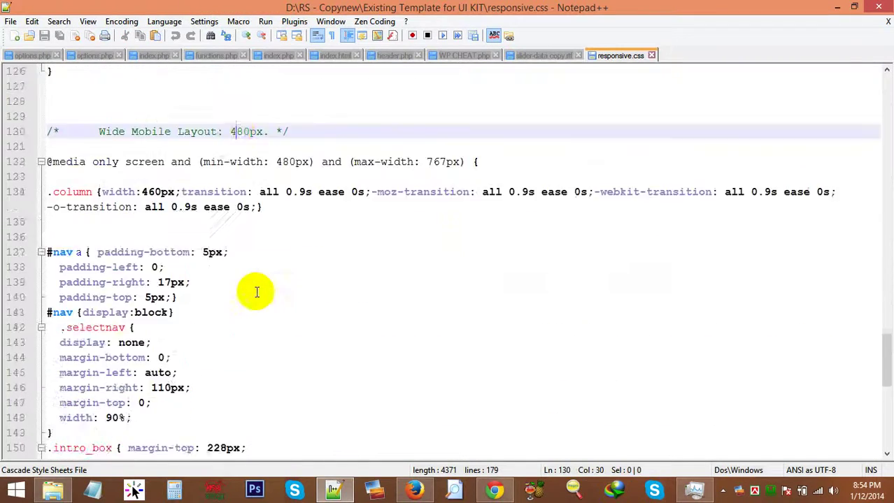
scroll(256, 293, down, 10)
scroll(259, 292, up, 20)
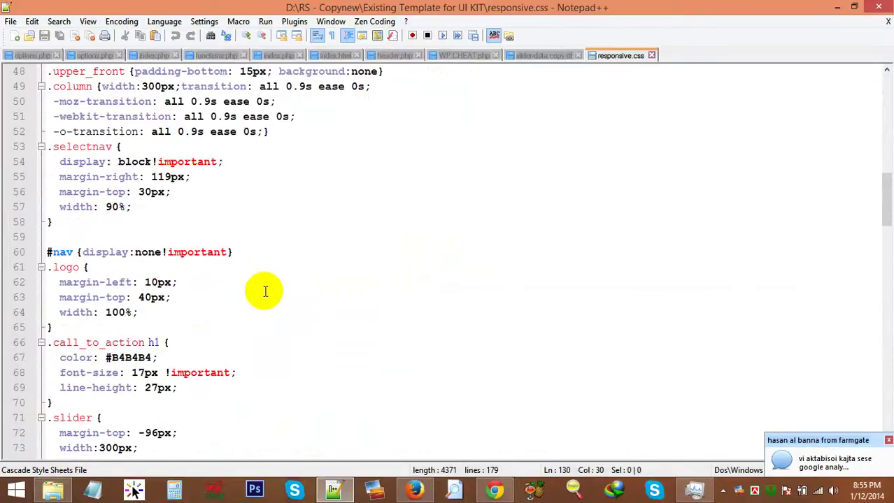
scroll(265, 292, up, 2)
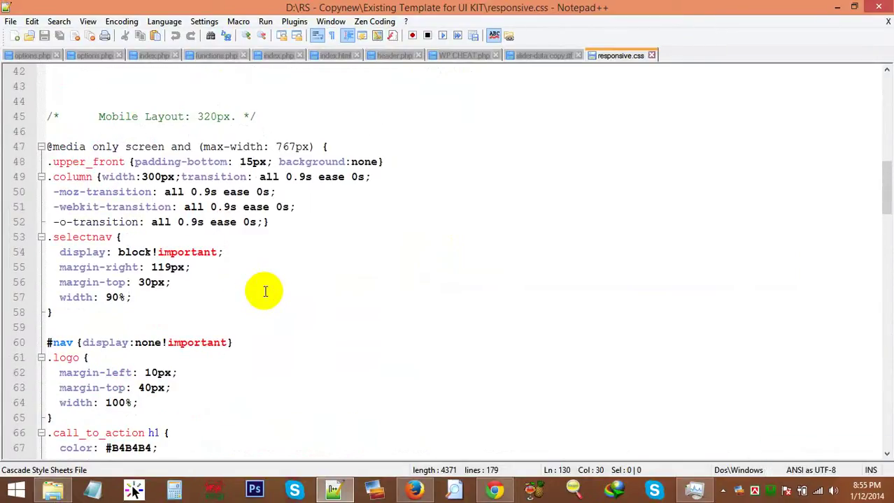
drag(329, 147, 30, 147)
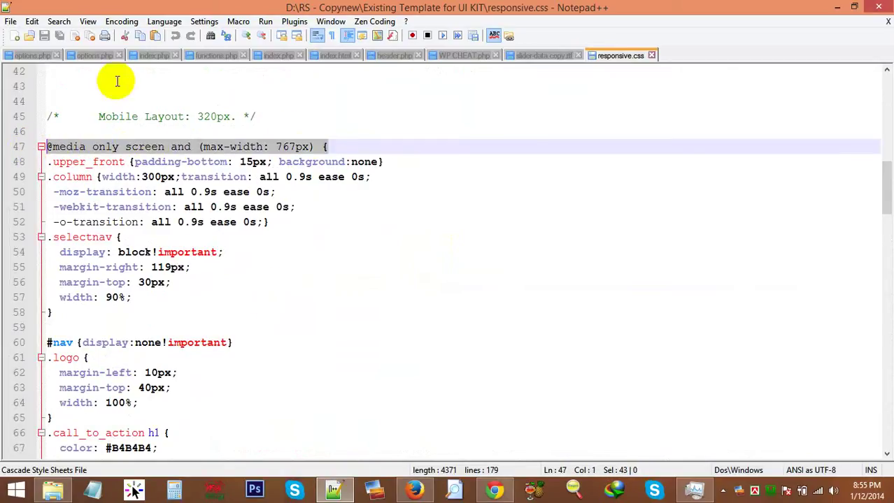
Switch back to Firefox, wrap the #calendar_wrap rule in the copied max-width 767px media query, closed with a brace, and save the theme options.
click(420, 495)
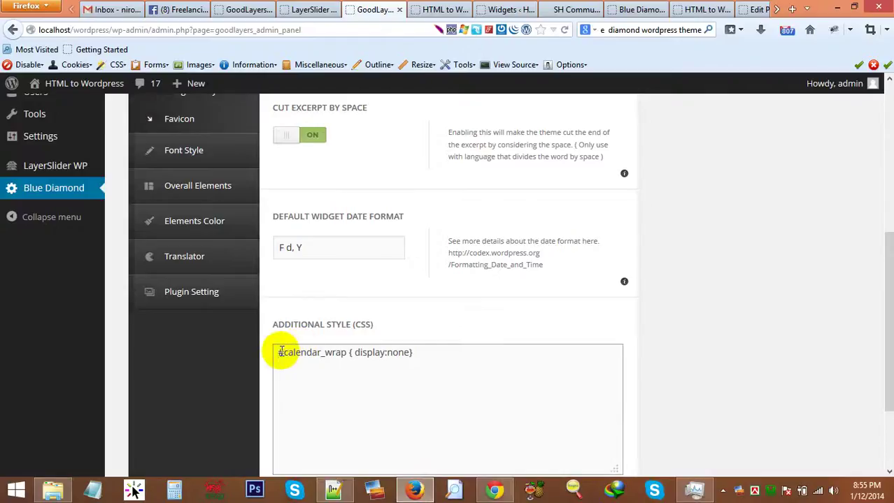
click(280, 352)
key(Return)
key(ctrl+v)
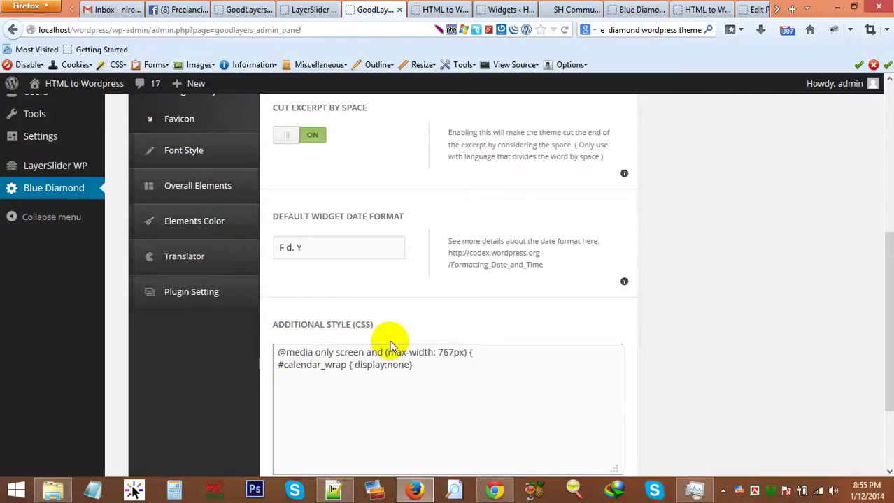
key(Down)
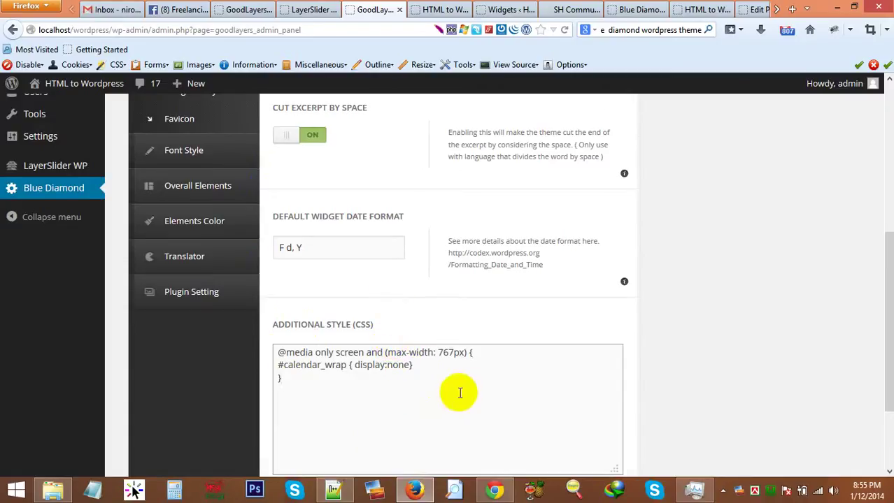
scroll(489, 384, down, 3)
click(584, 410)
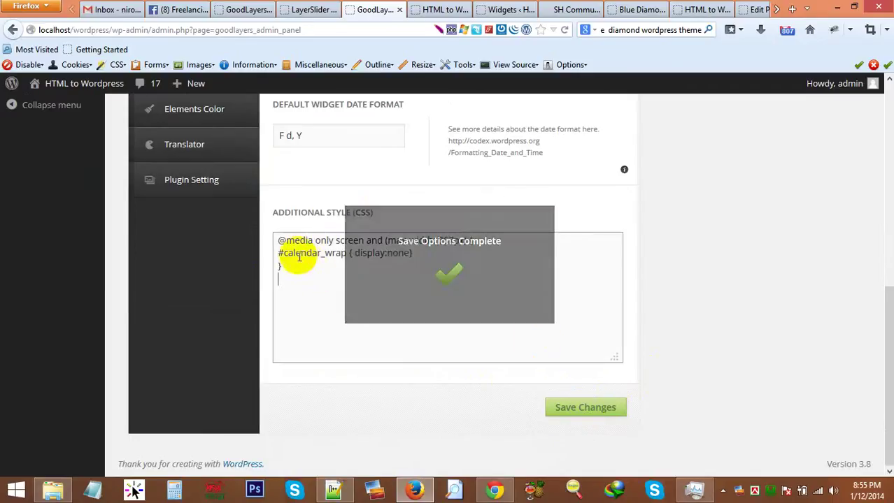
drag(295, 253, 376, 253)
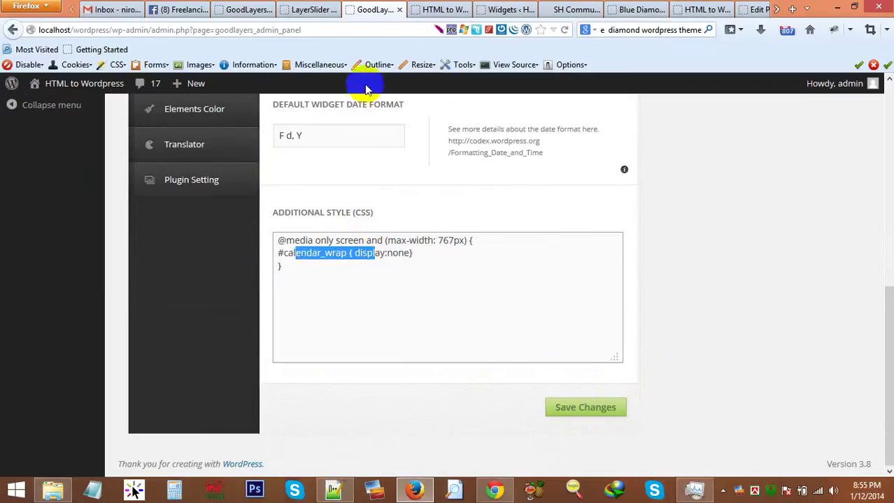
Reload the Test Page in responsive view, check whether the sidebar calendar is hidden, and widen the preview to 746x579.
click(438, 10)
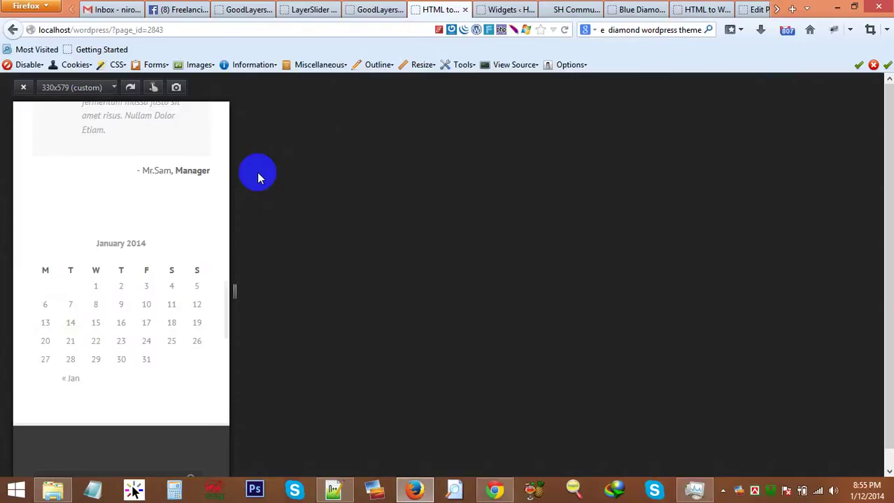
key(F5)
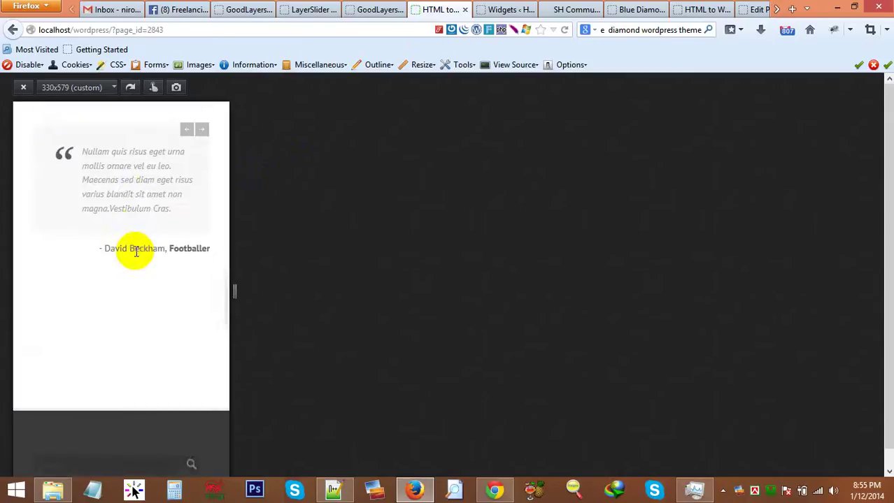
scroll(135, 252, up, 4)
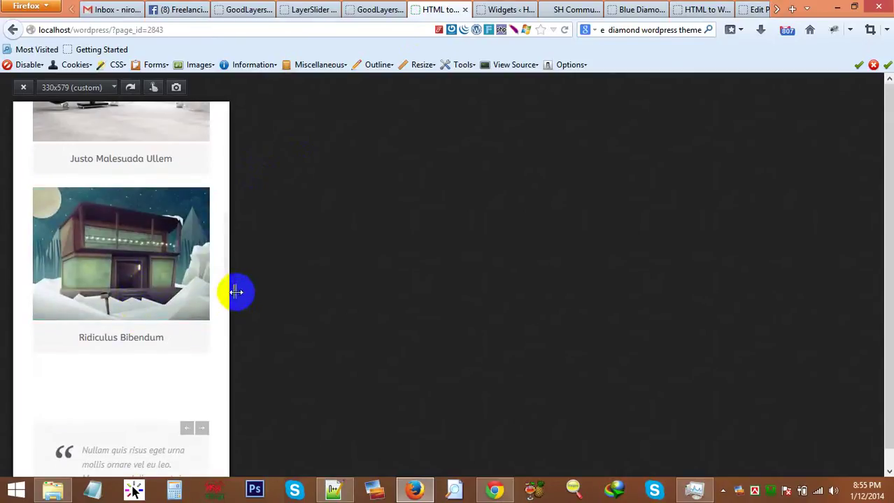
drag(236, 292, 507, 325)
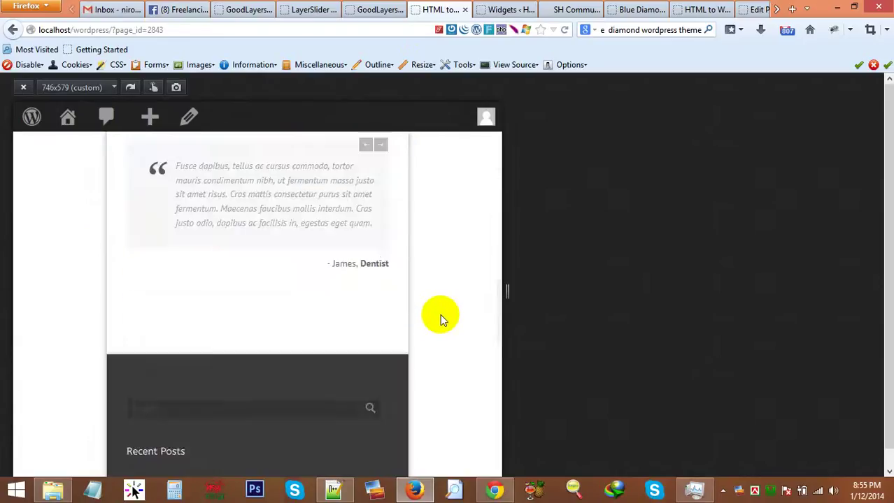
Preview the Test Page at 768x1024 and at 320x480, checking whether the sidebar calendar shows at each size.
click(77, 87)
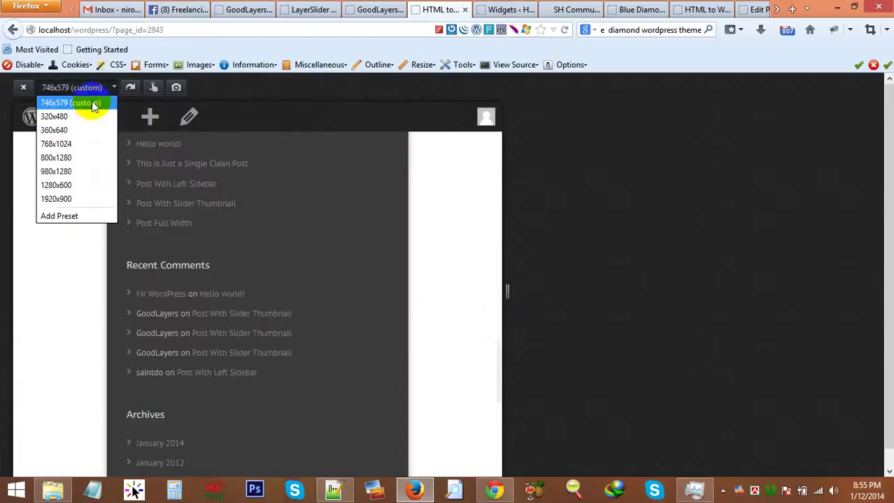
click(67, 143)
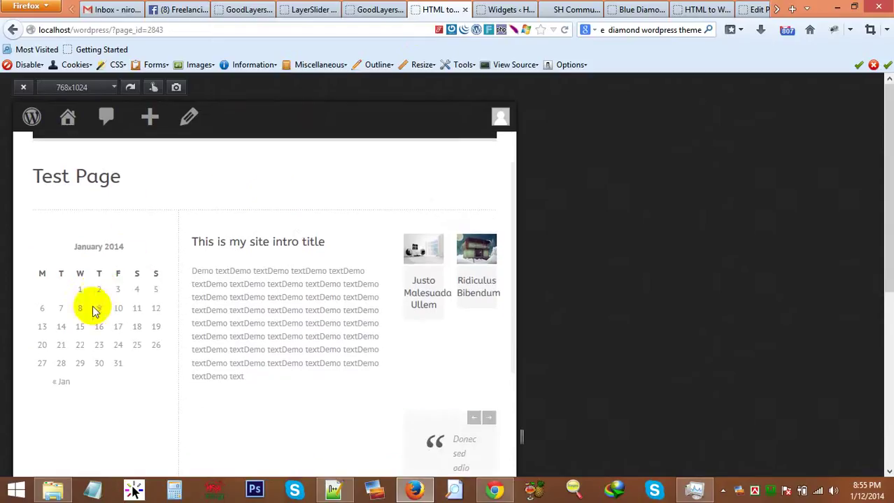
click(64, 87)
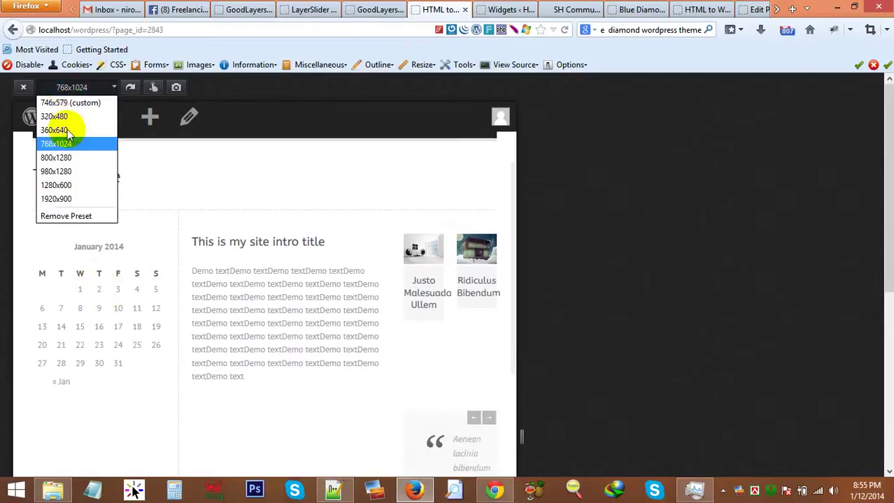
click(62, 117)
scroll(140, 251, down, 2)
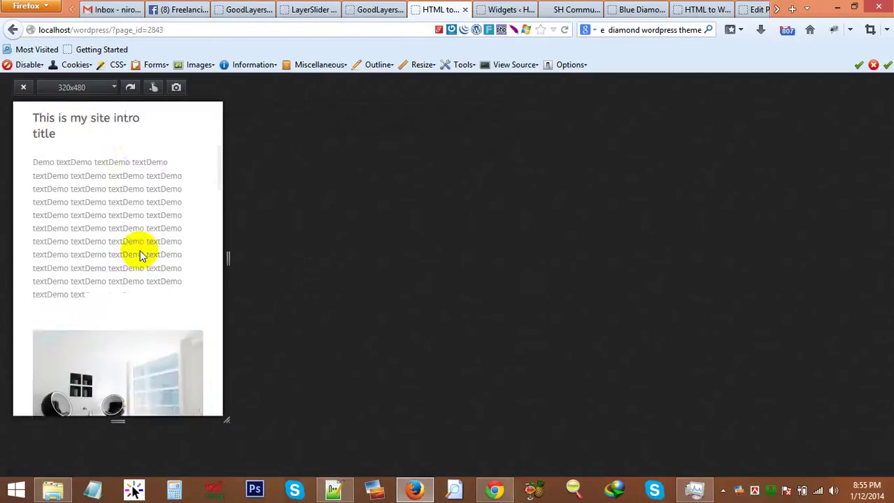
scroll(140, 257, down, 15)
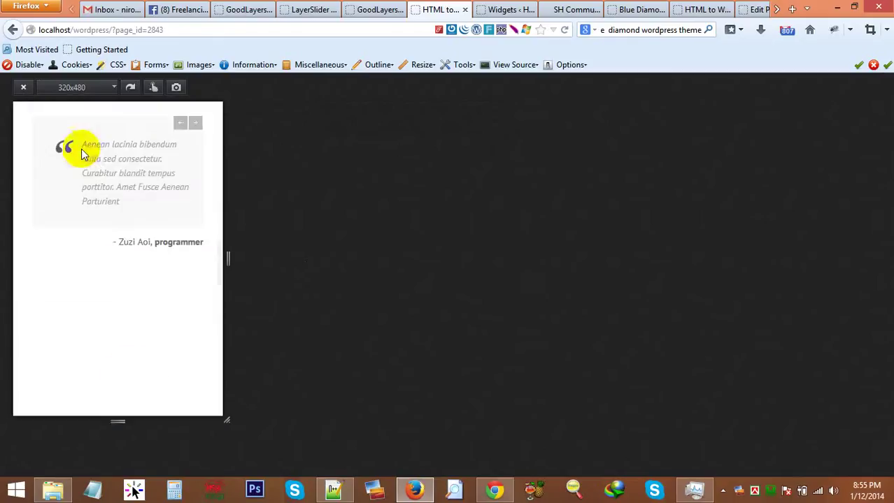
Rotate the 320x480 preview to landscape and check the page from header to footer for the sidebar calendar.
click(130, 88)
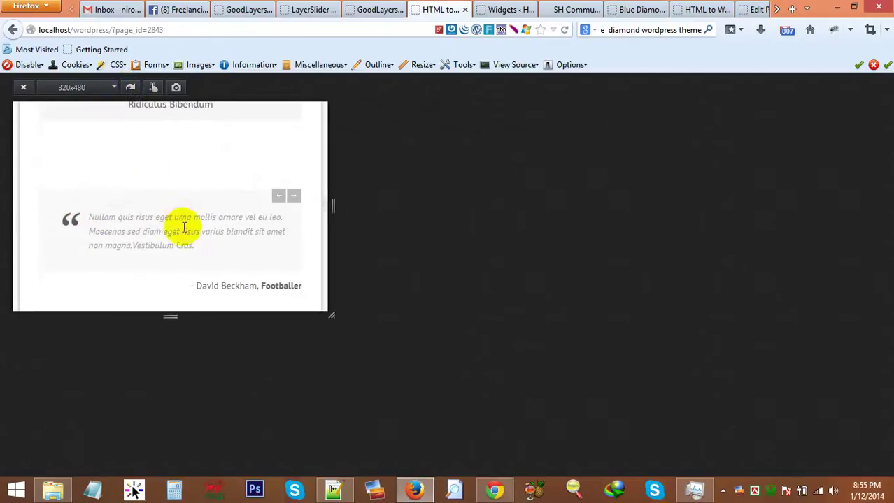
scroll(182, 229, up, 3)
scroll(180, 227, up, 6)
scroll(176, 222, down, 8)
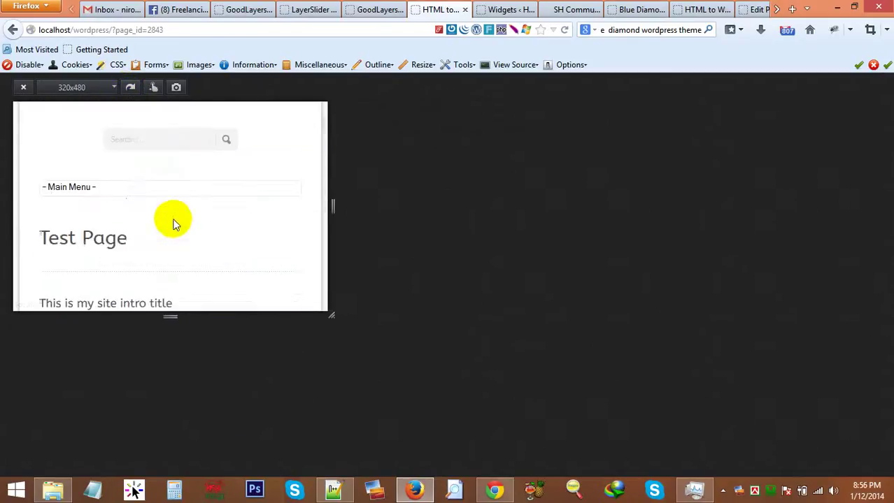
scroll(175, 224, down, 6)
scroll(161, 225, up, 4)
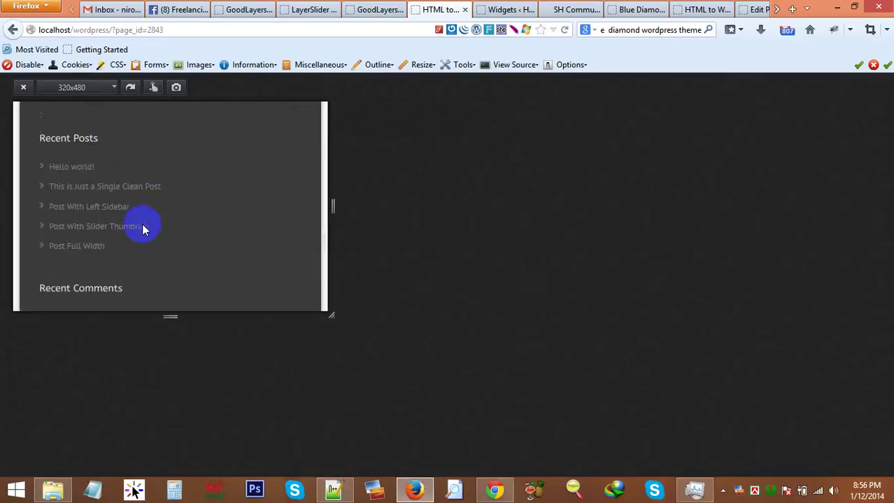
scroll(144, 228, down, 1)
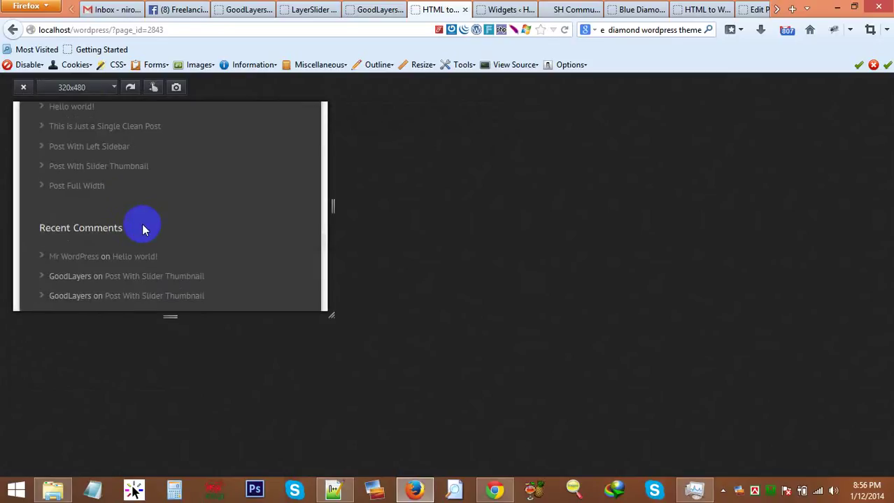
scroll(144, 221, up, 4)
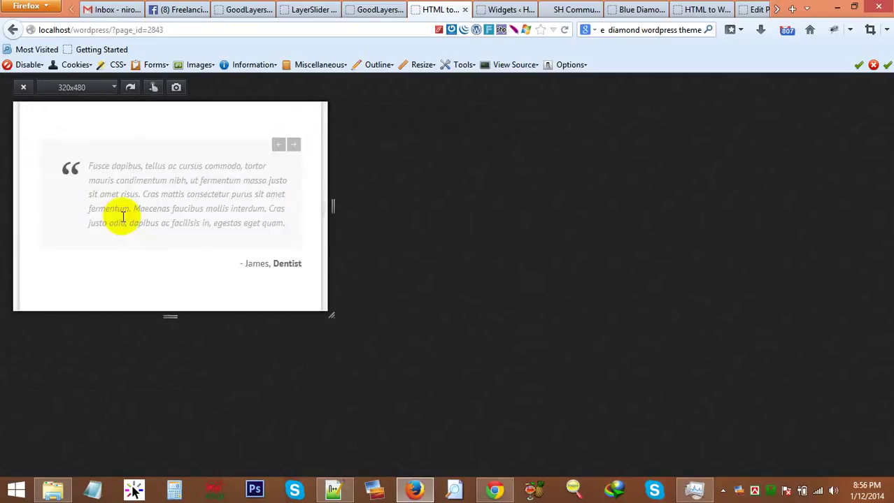
drag(94, 171, 125, 163)
click(179, 212)
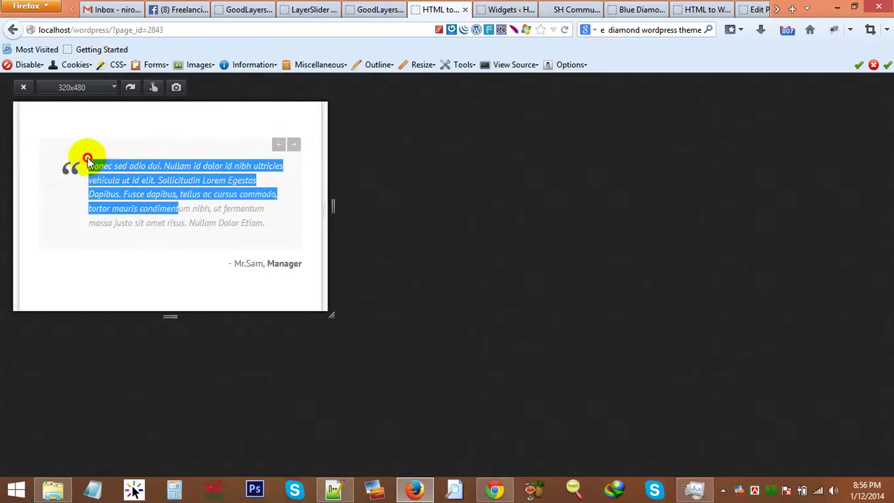
click(133, 198)
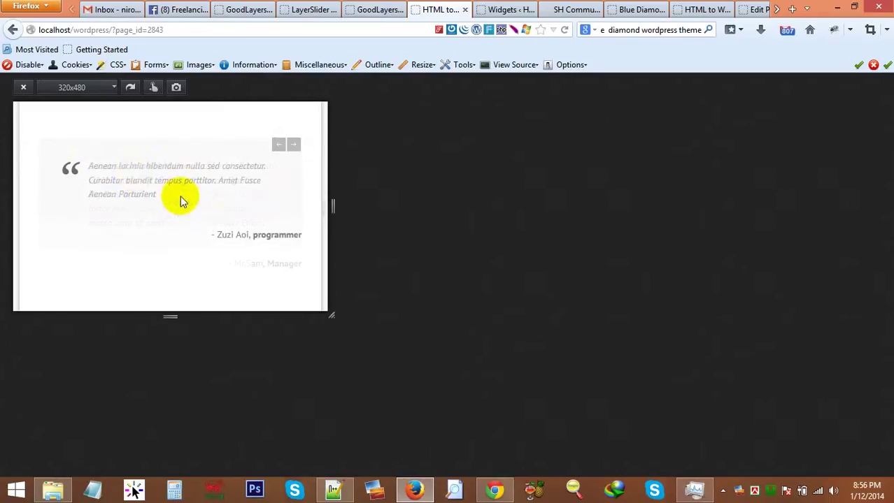
Switch to Notepad++ and examine the max-width 767px media query under the 320px Mobile Layout comment in responsive.css.
click(333, 489)
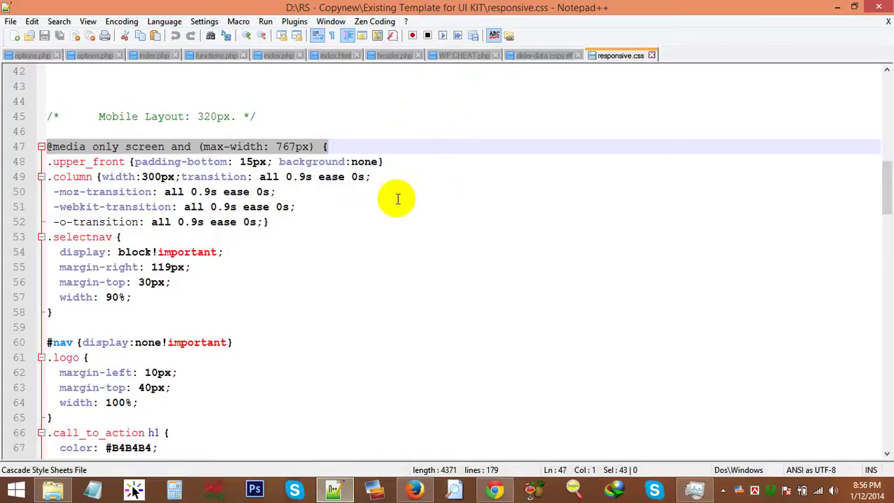
drag(323, 147, 47, 149)
click(86, 177)
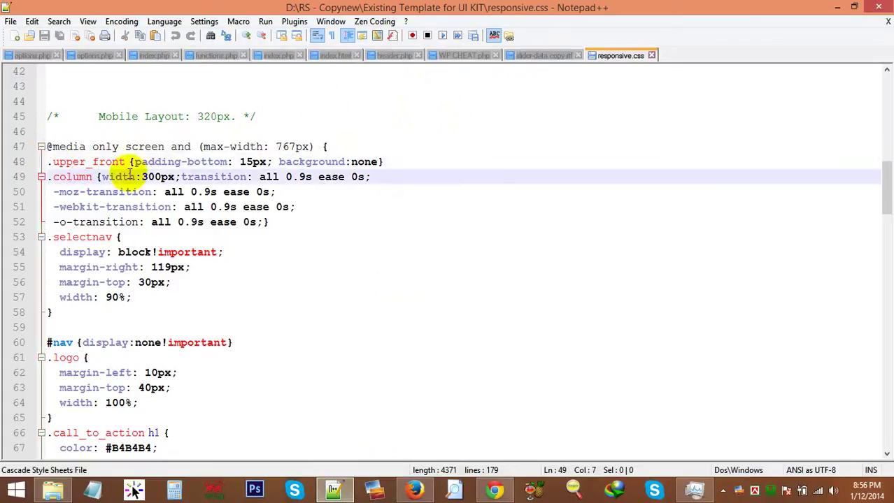
click(292, 147)
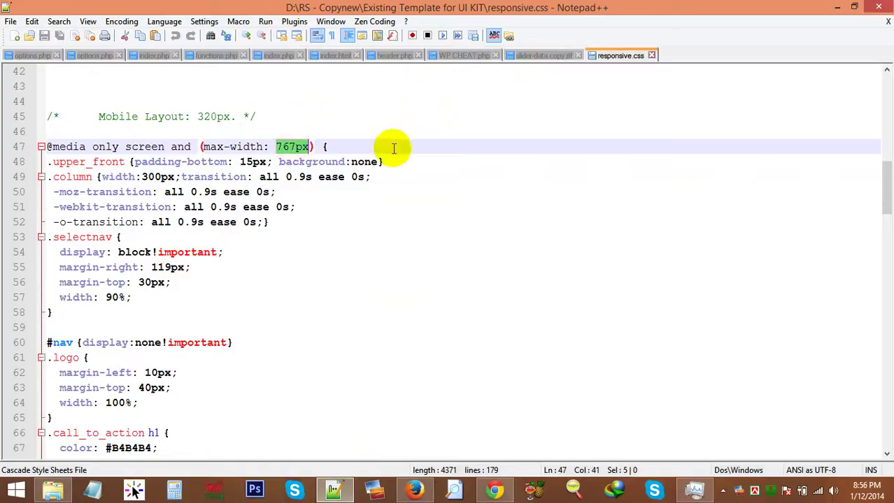
click(336, 148)
shift+click(82, 161)
drag(82, 162, 62, 149)
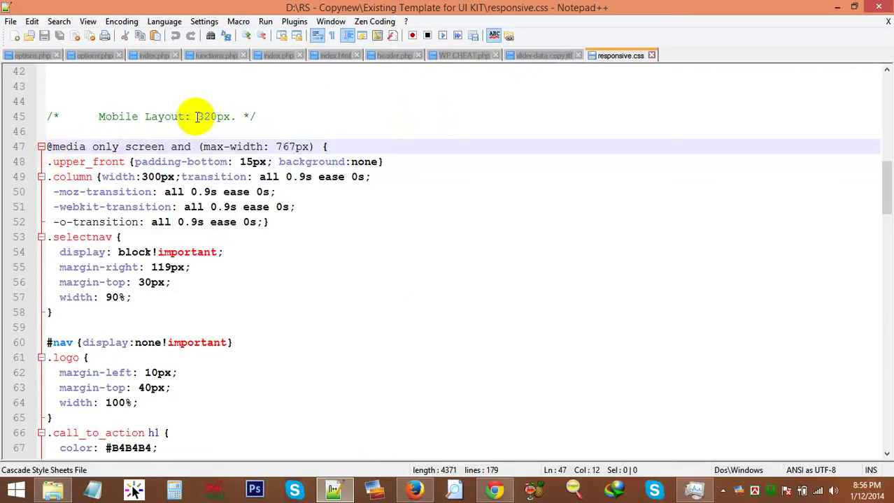
click(310, 145)
drag(310, 145, 45, 146)
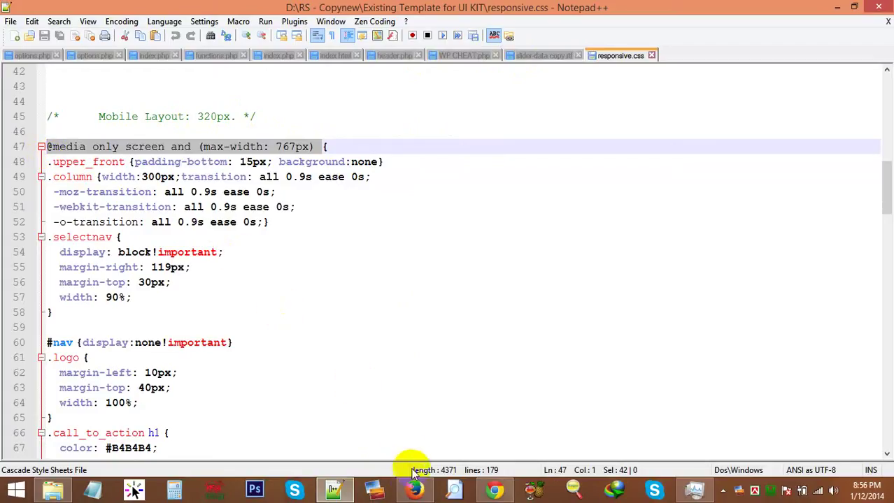
double_click(290, 147)
drag(353, 143, 16, 135)
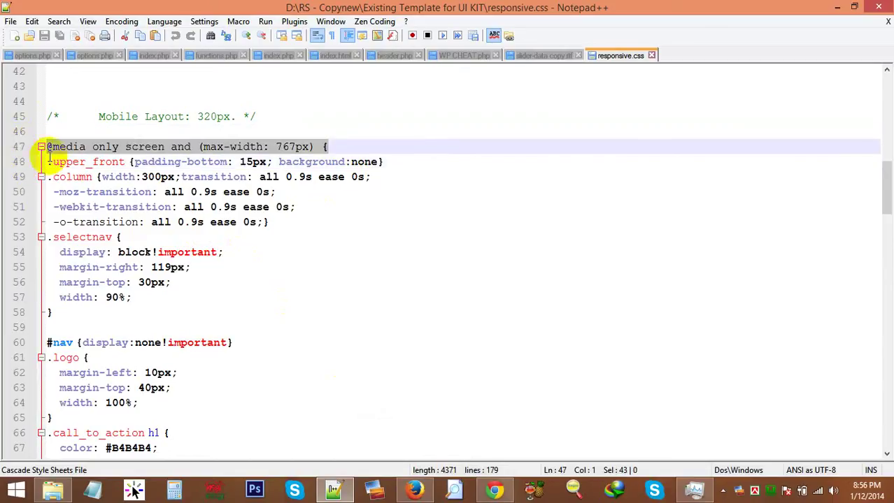
scroll(297, 243, down, 7)
scroll(297, 243, down, 20)
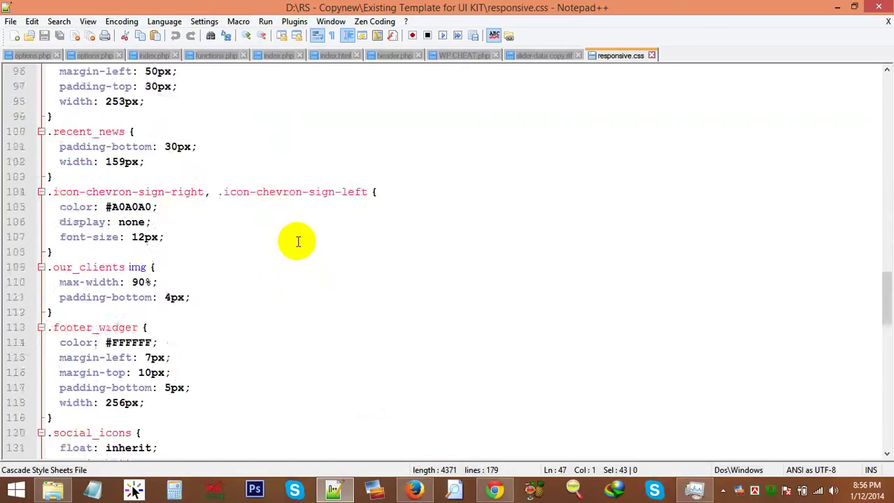
scroll(298, 243, up, 3)
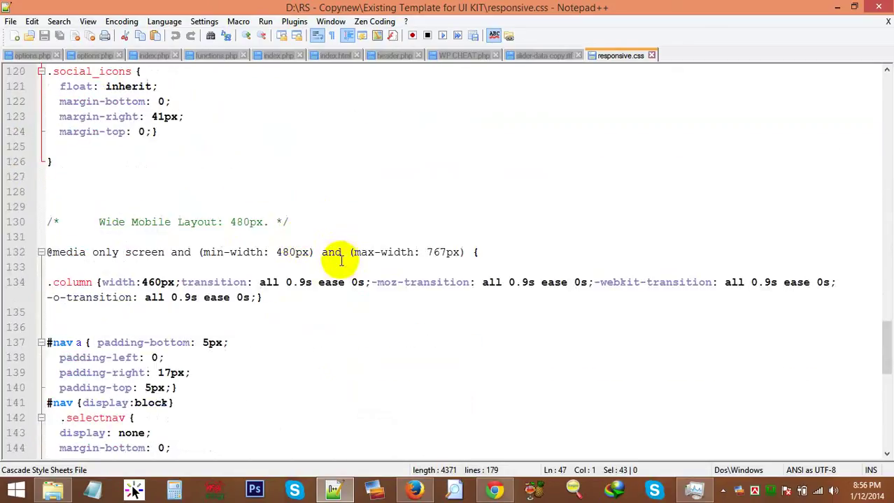
double_click(243, 252)
double_click(292, 251)
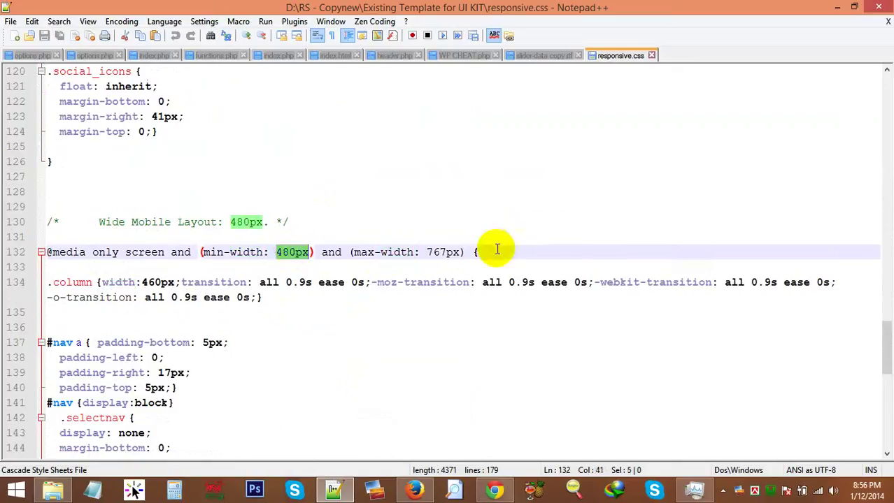
drag(490, 253, 46, 235)
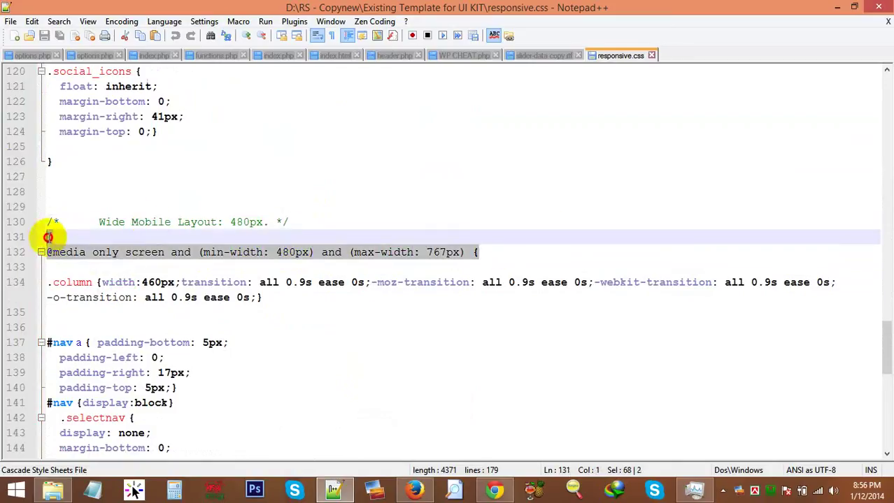
click(144, 299)
click(69, 310)
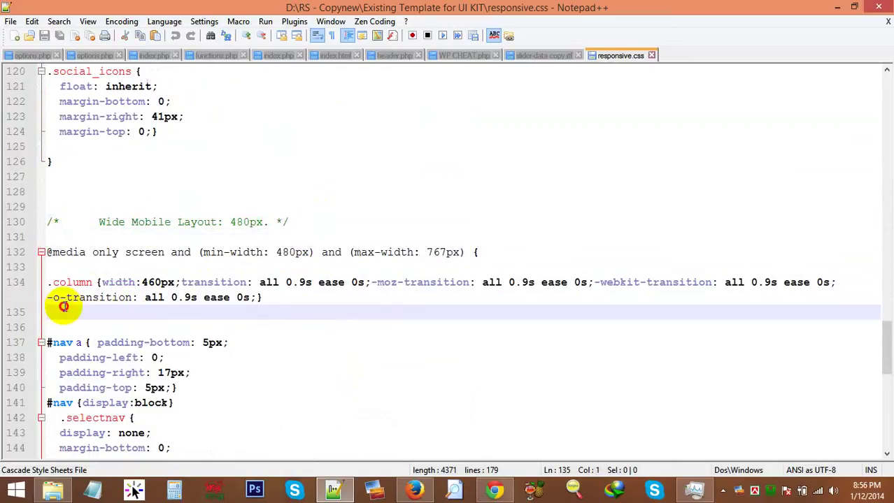
drag(489, 252, 9, 252)
key(ctrl+c)
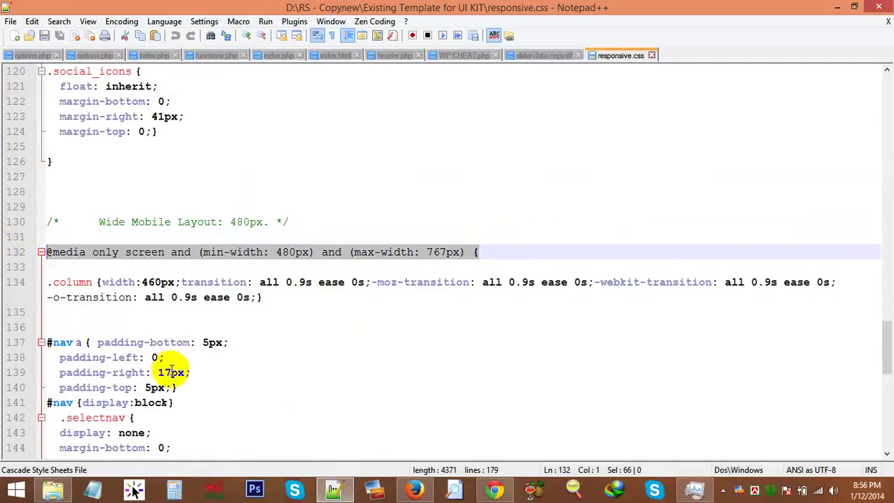
Switch back to Firefox and paste the copied media query below the existing rule in the theme's Additional Style (CSS), leaving a blank line between.
click(415, 490)
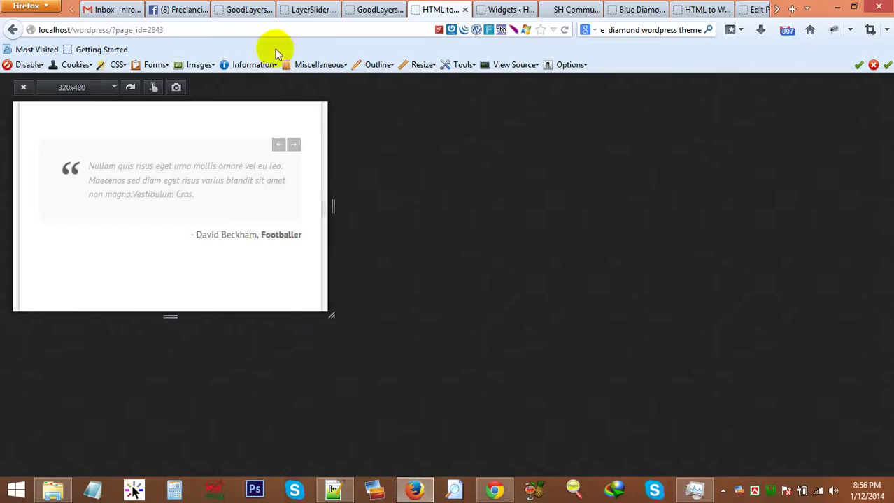
click(253, 10)
click(287, 10)
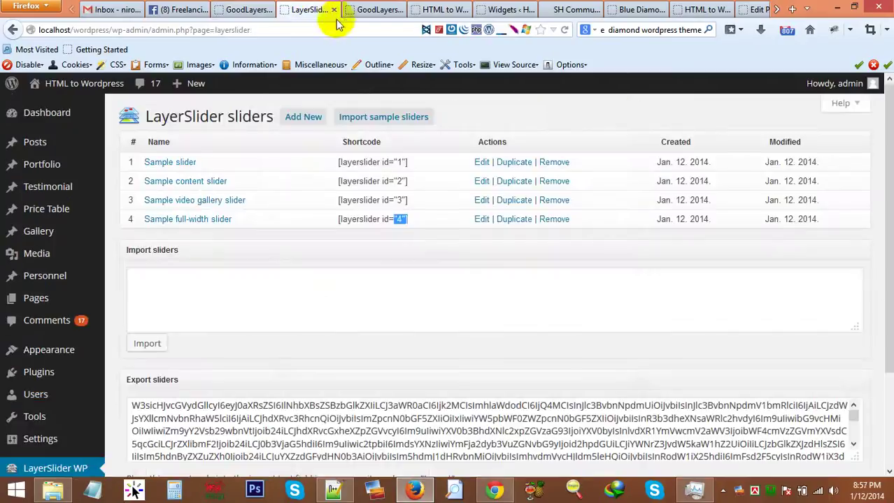
click(371, 10)
click(387, 293)
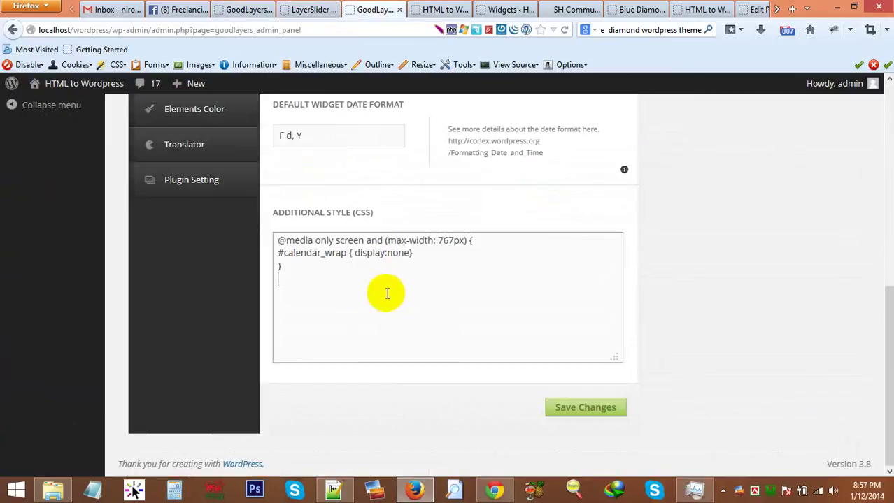
key(Return)
key(Return)
key(ctrl+v)
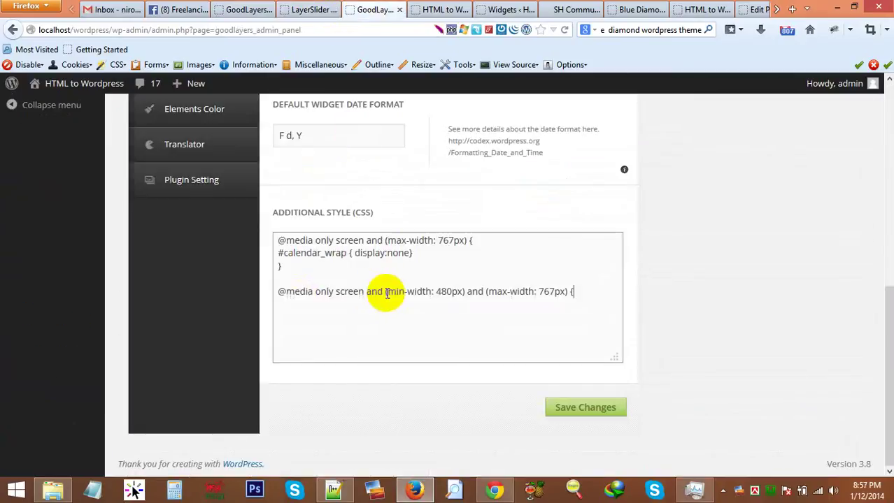
Copy the #calendar_wrap rule and closing brace into the 480px media query, set its display to block, and save the changes.
triple_click(267, 253)
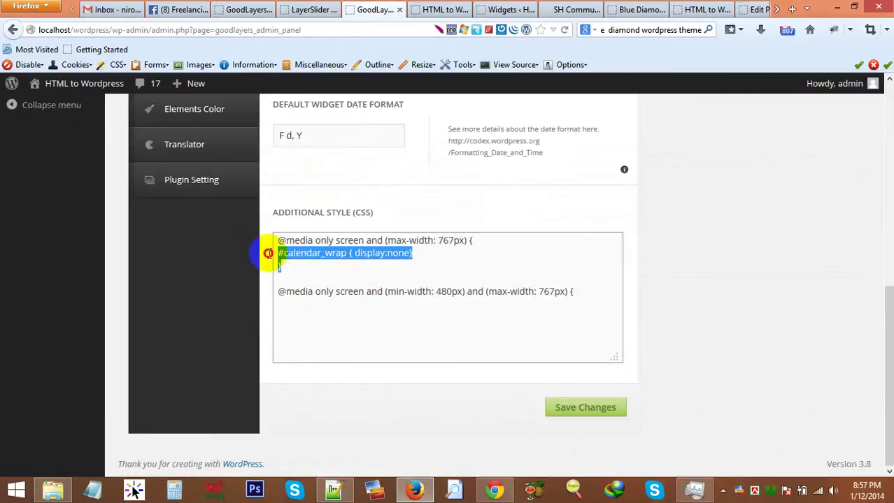
click(290, 310)
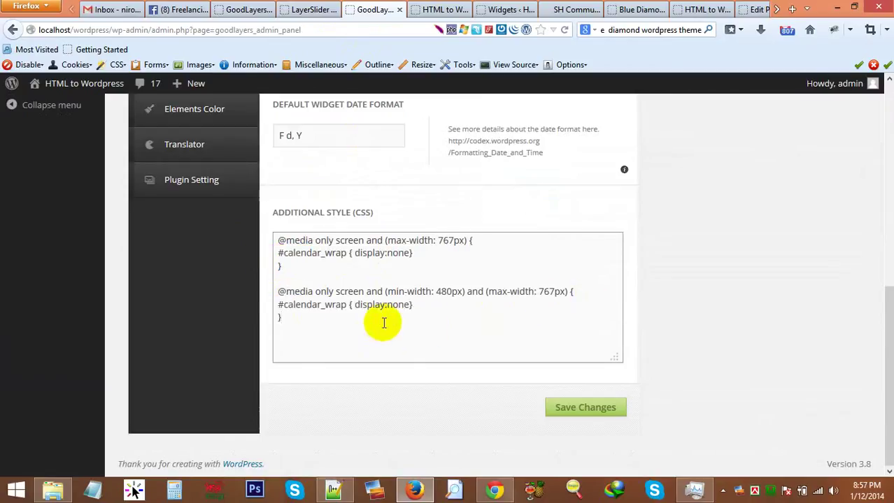
click(409, 305)
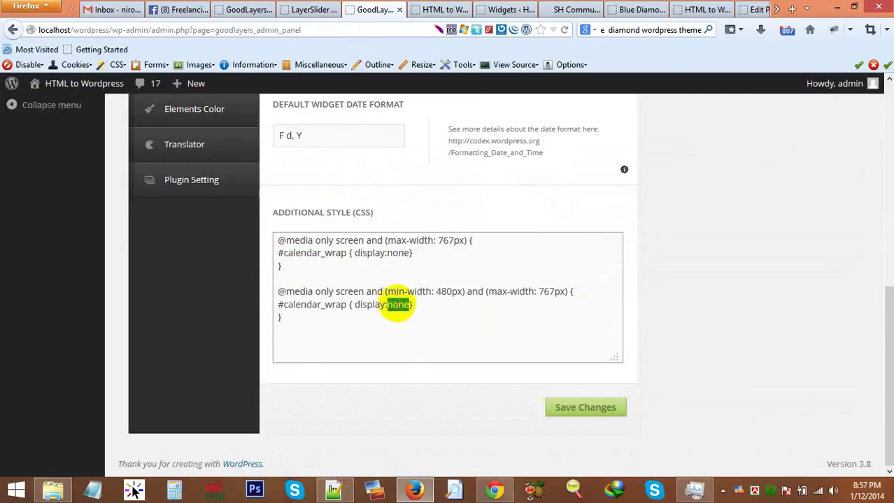
text(block)
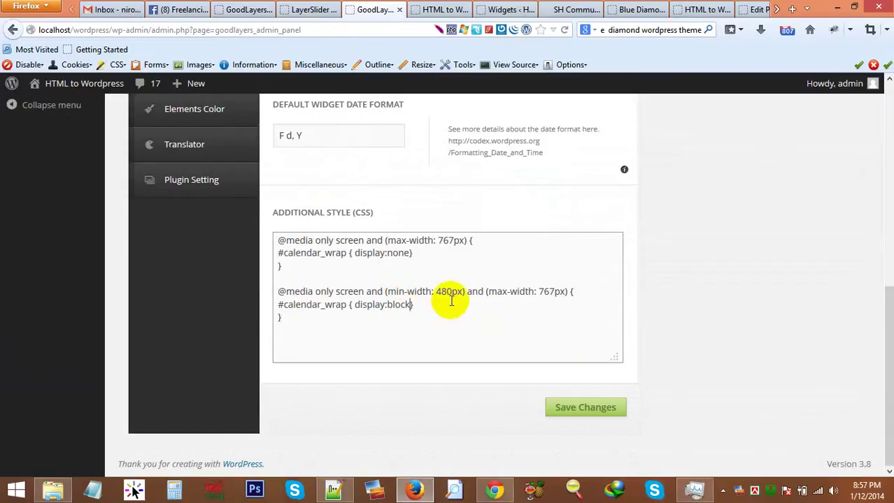
click(558, 412)
Reload the Test Page in the landscape 320x480 preview and check whether the sidebar calendar shows.
click(428, 11)
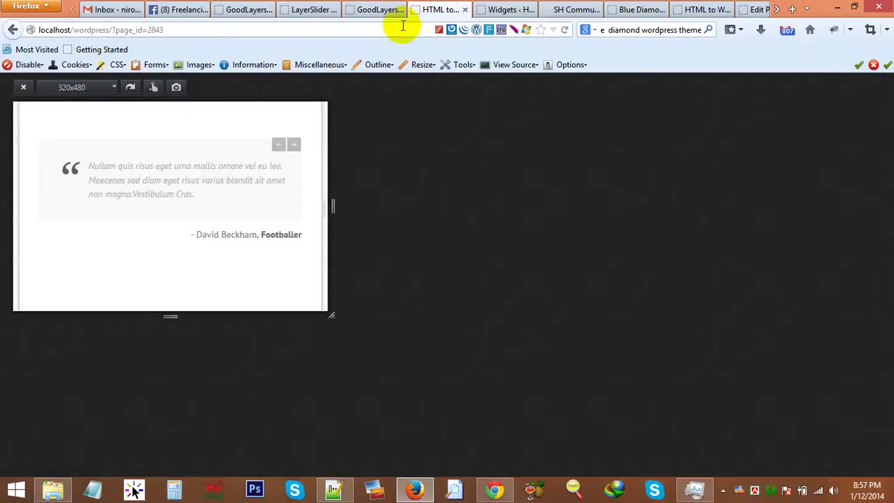
key(F5)
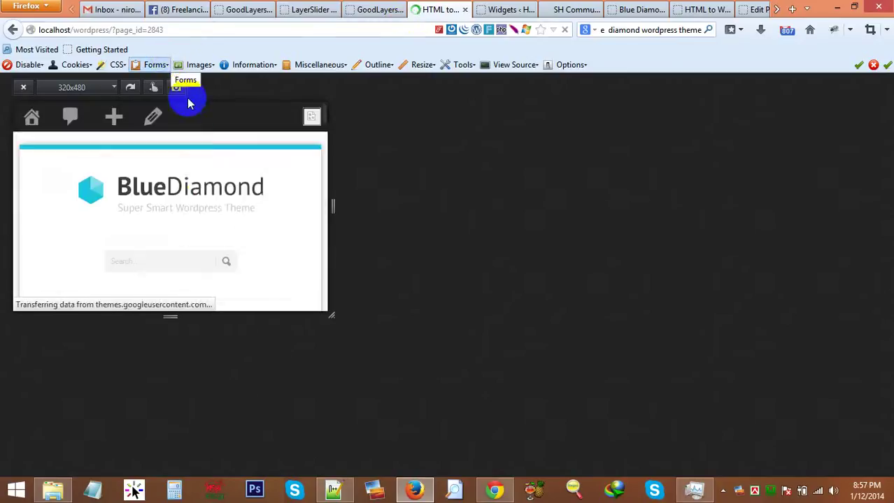
scroll(208, 156, down, 15)
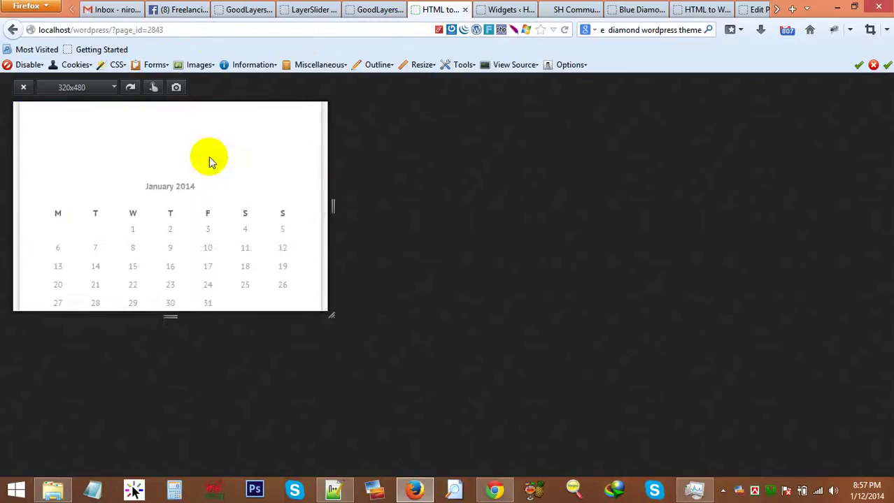
Rotate the 320x480 preview back to portrait and review the Test Page up to its header.
scroll(203, 162, down, 3)
scroll(161, 185, up, 2)
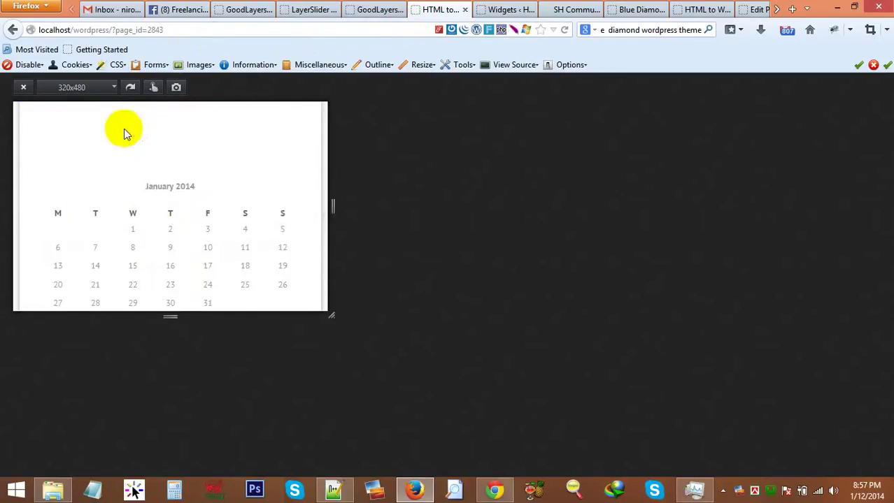
click(134, 88)
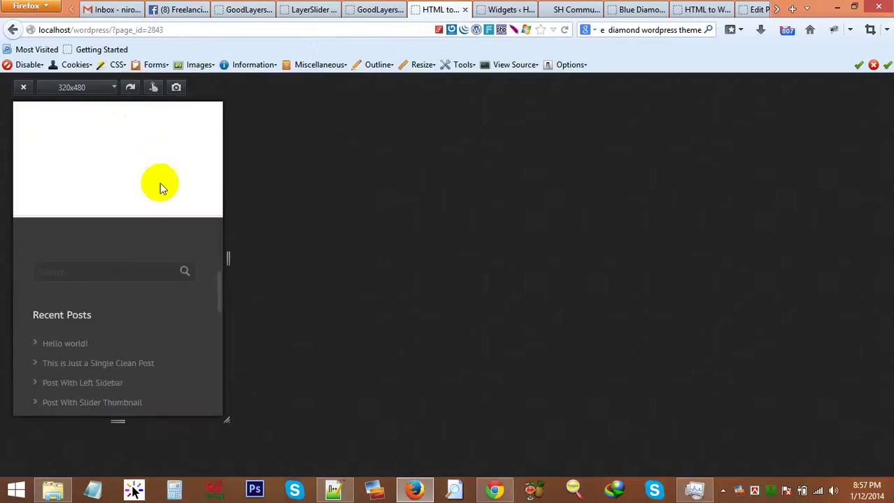
scroll(156, 187, up, 20)
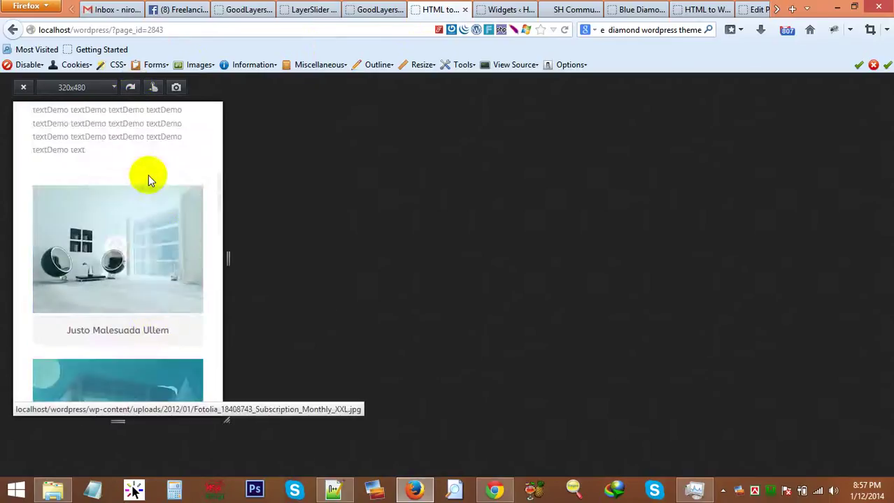
scroll(136, 160, up, 4)
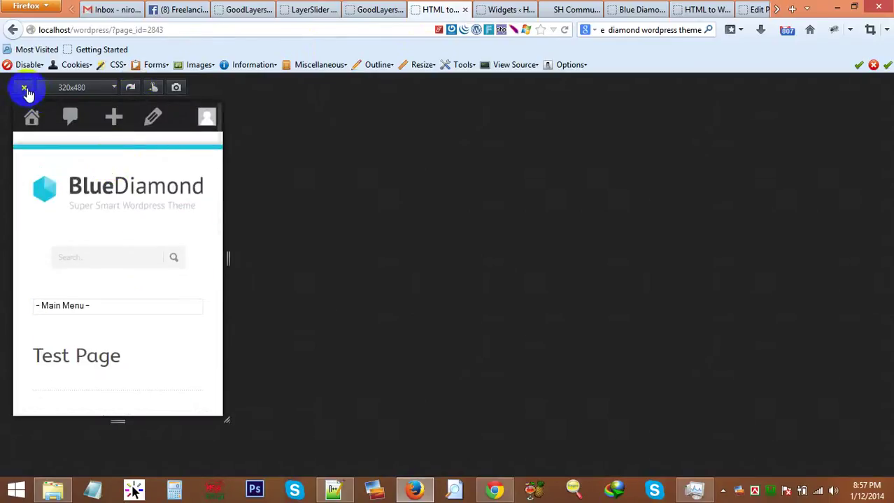
Close the responsive preview and look over the Test Page at full desktop width.
click(26, 89)
scroll(359, 208, down, 4)
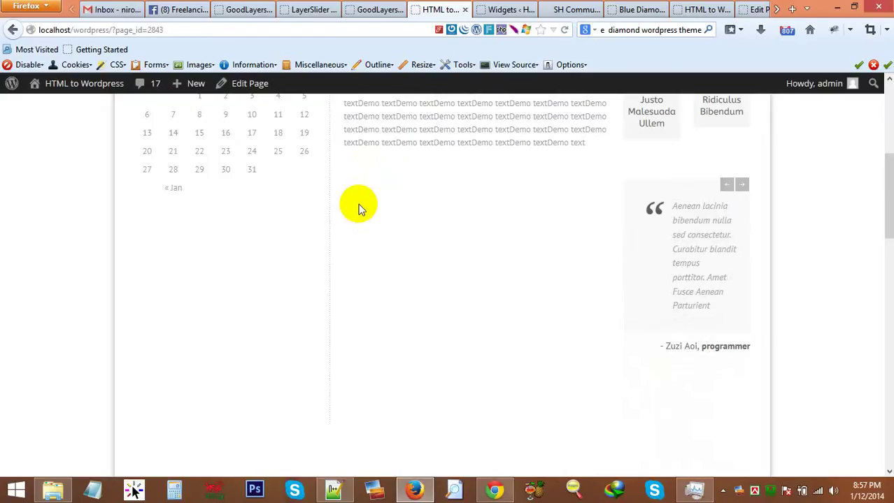
scroll(391, 204, up, 4)
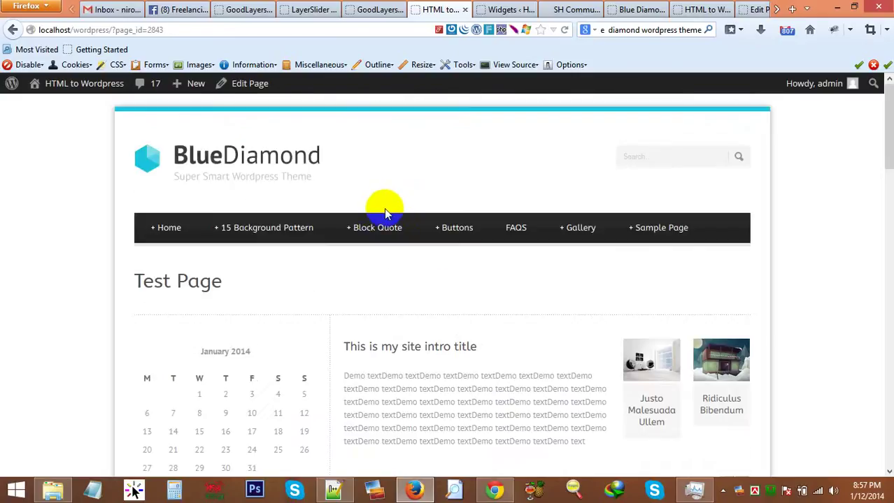
mouse_move(480, 234)
drag(92, 119, 153, 175)
click(75, 212)
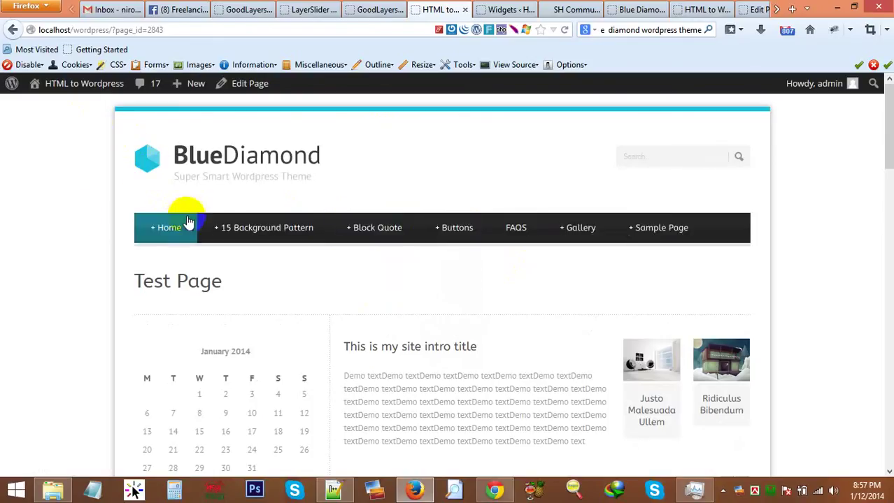
Inspect the Home menu item's list element and its style rules, and leave the inspector with the Sample Page open.
right_click(183, 225)
click(292, 357)
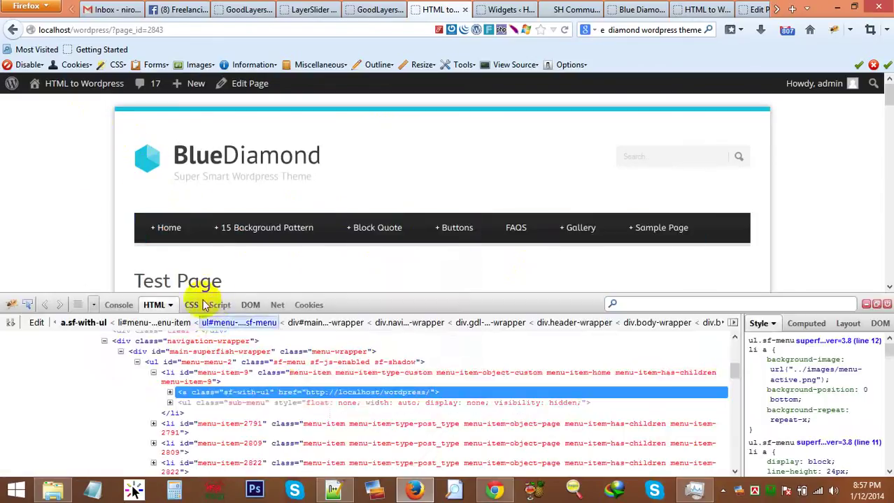
click(168, 377)
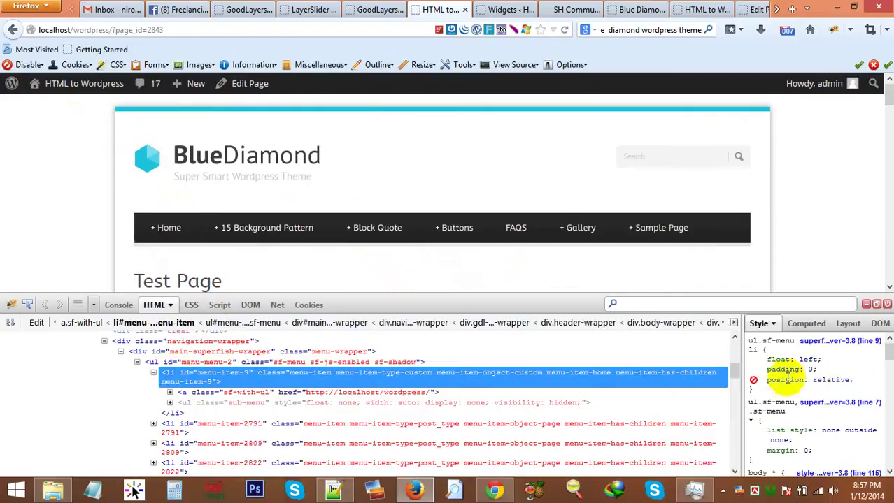
right_click(775, 341)
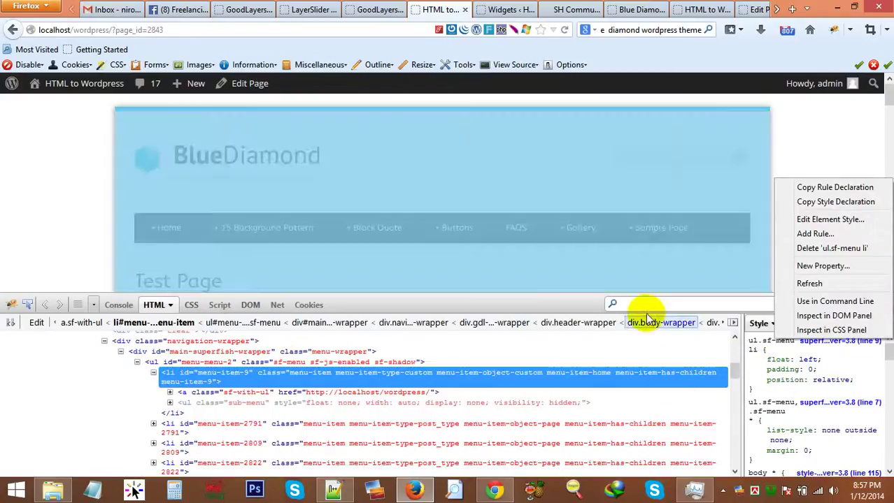
click(639, 242)
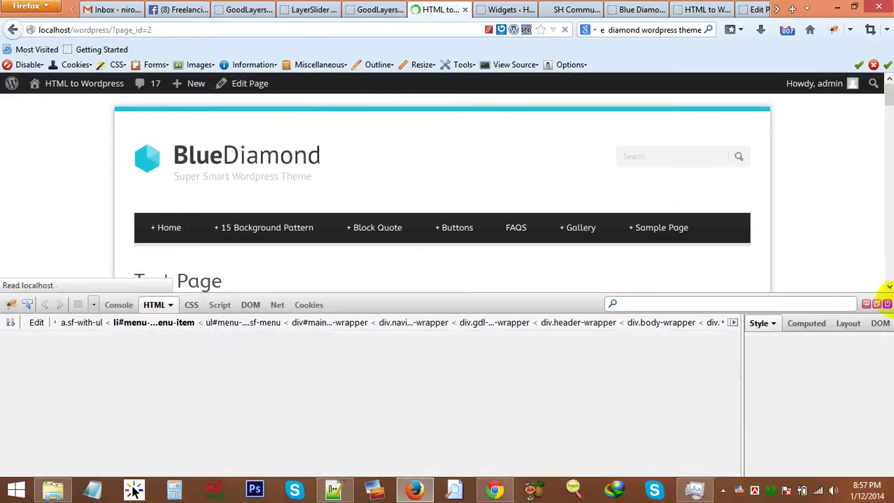
click(886, 303)
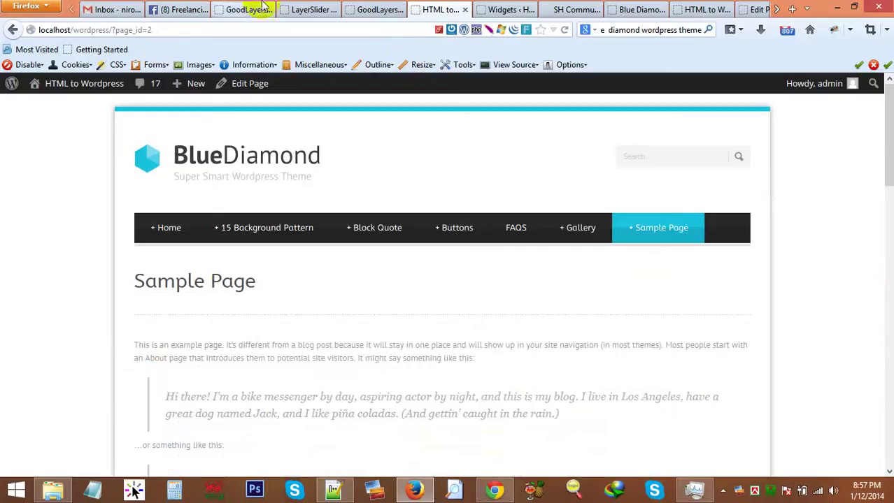
Open the David Beckham testimonial for editing in the WordPress admin and review its text, category and author position.
click(292, 11)
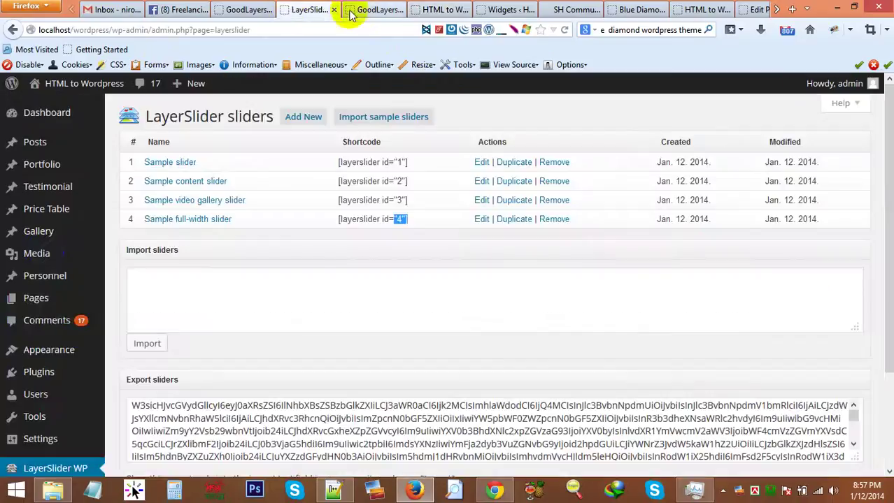
click(51, 195)
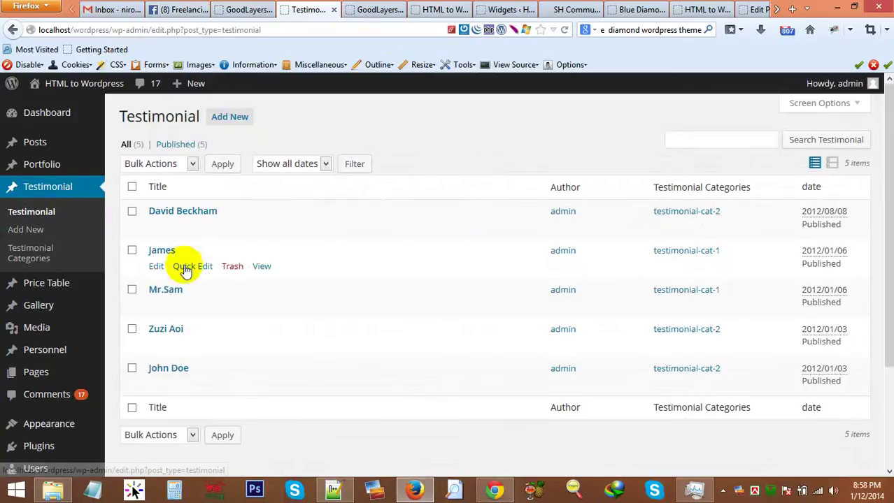
mouse_move(176, 228)
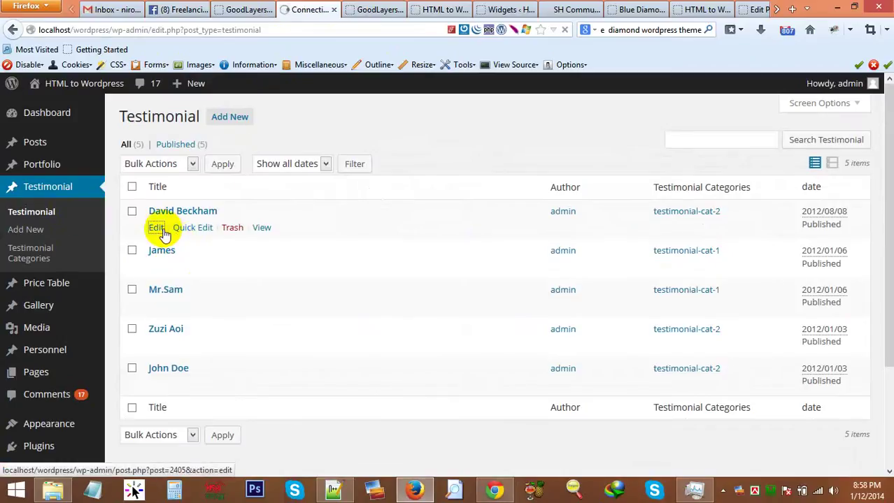
click(157, 228)
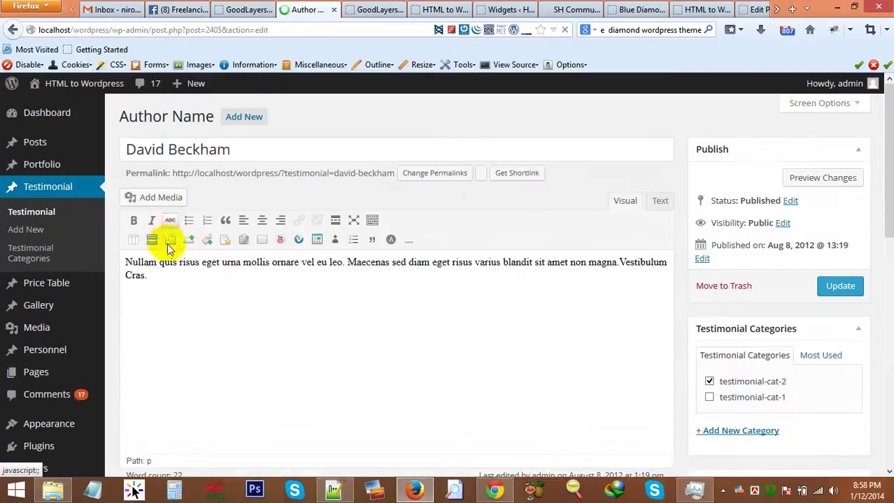
click(318, 336)
scroll(319, 335, down, 6)
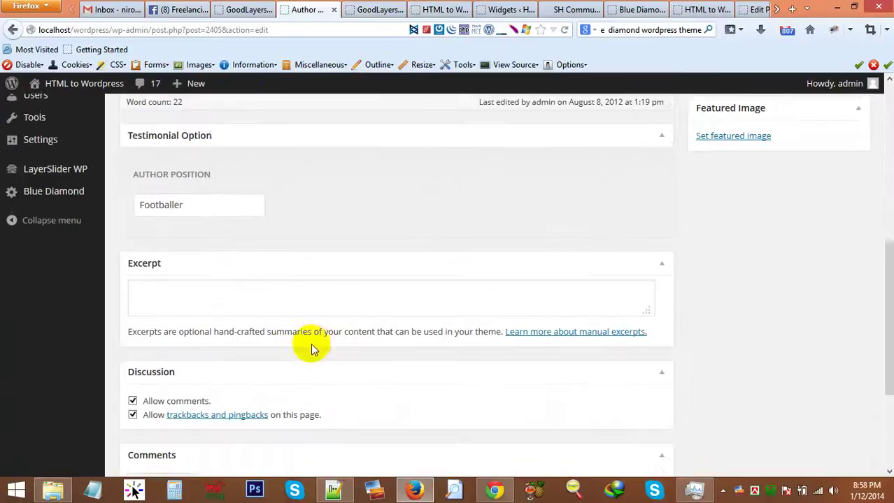
scroll(309, 349, up, 3)
scroll(43, 169, down, 1)
Open the list of all pages, select every listed page and clear the selection again.
mouse_move(40, 223)
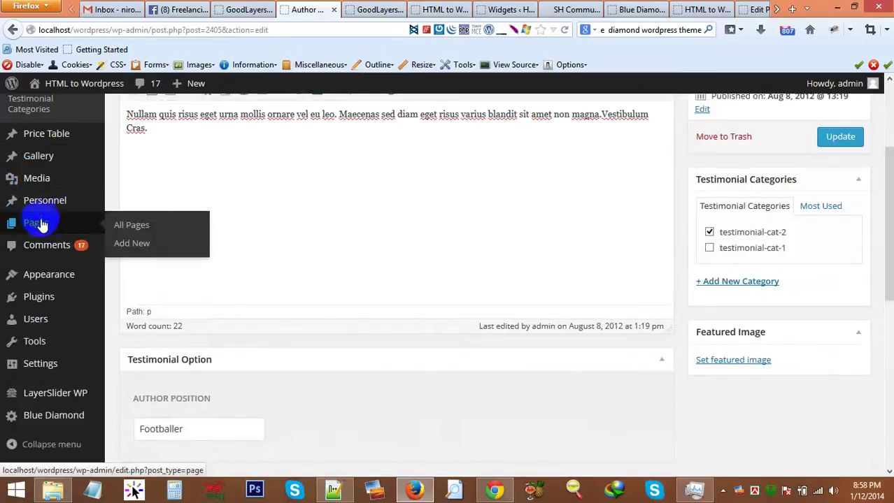
click(131, 227)
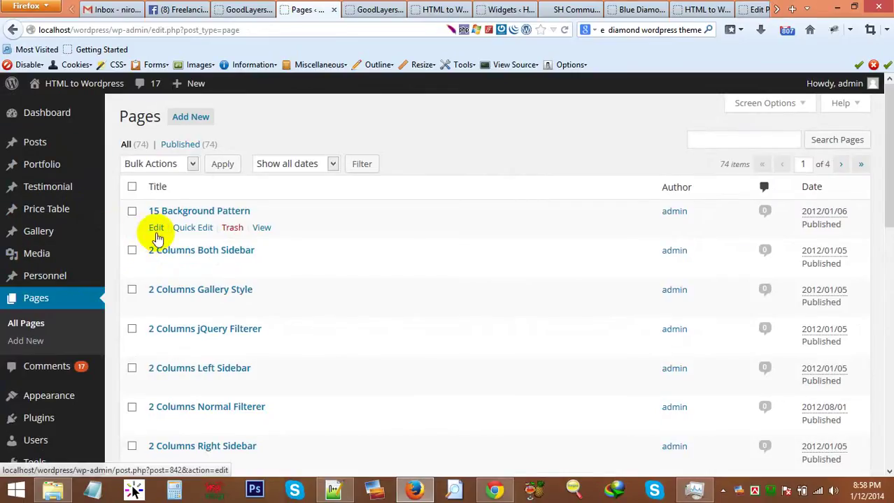
click(132, 188)
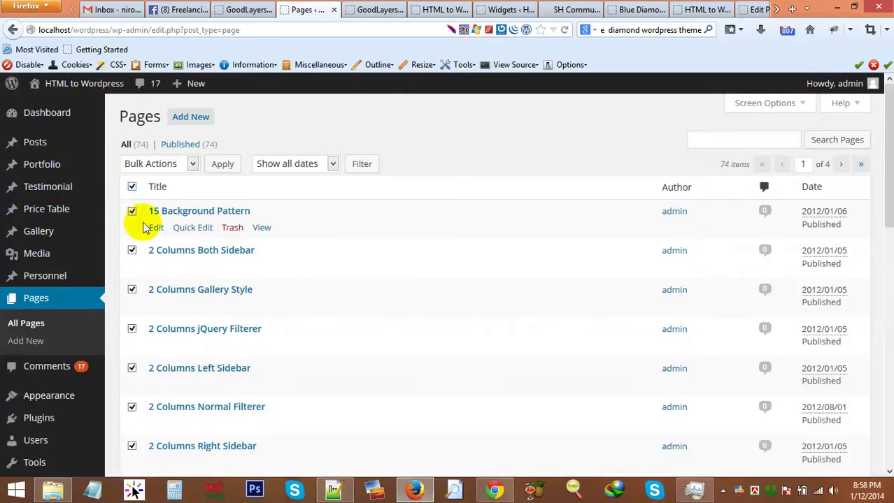
click(132, 188)
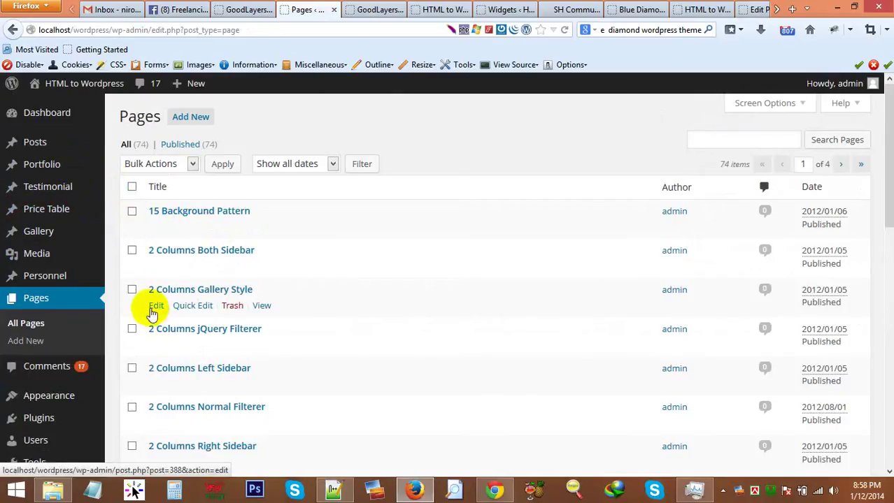
Open the 15 Background Pattern page for editing and examine its custom fields, such as page-option-show-title and page-option-sidebar-template.
click(156, 229)
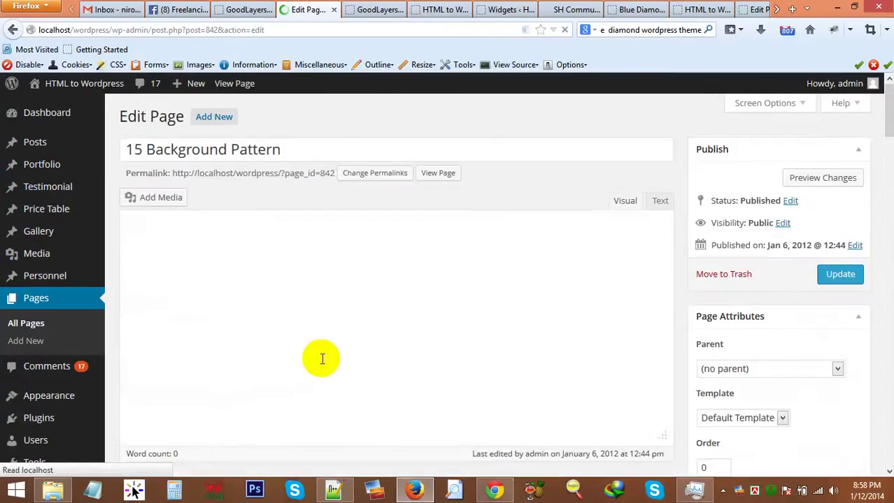
scroll(335, 378, down, 1)
scroll(334, 379, down, 8)
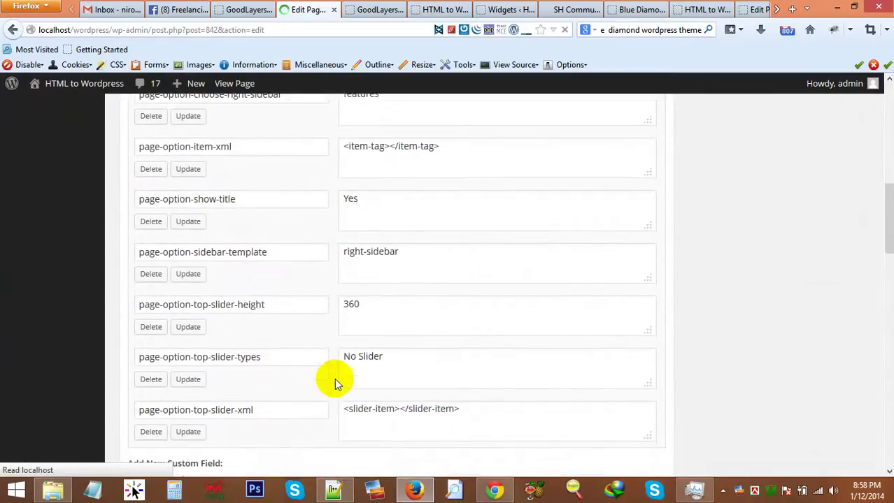
scroll(335, 378, up, 4)
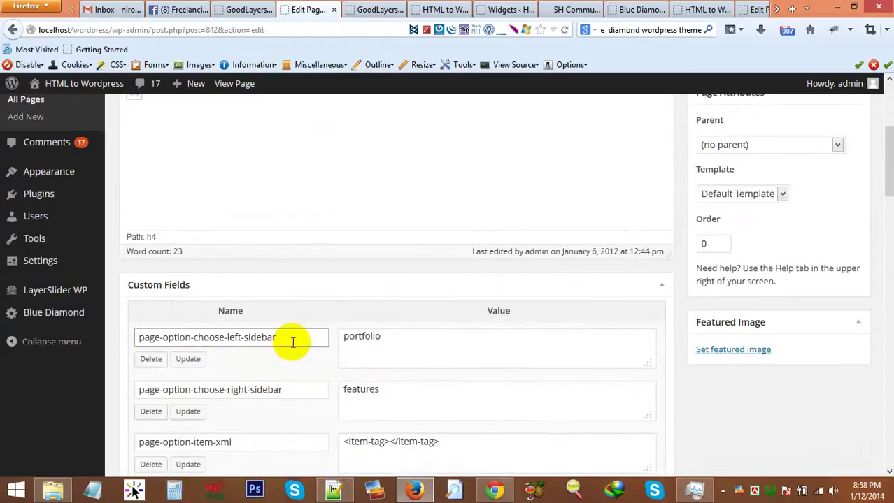
scroll(292, 342, down, 3)
click(201, 266)
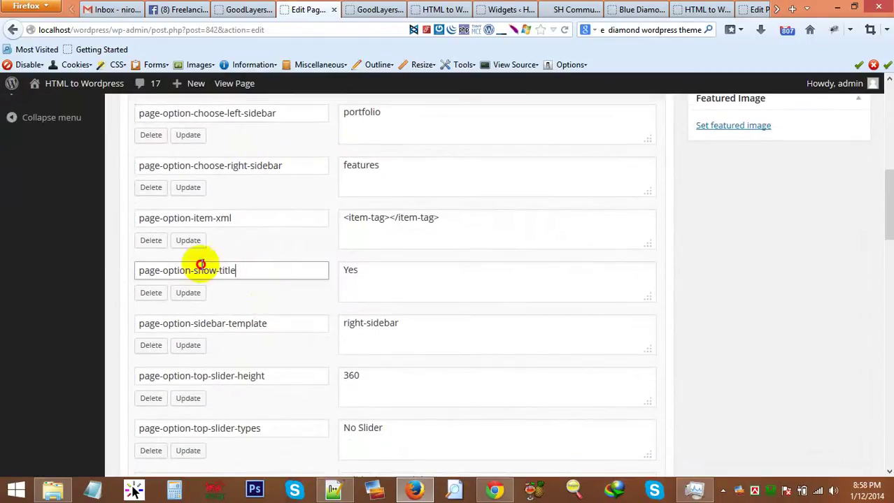
drag(201, 267, 96, 250)
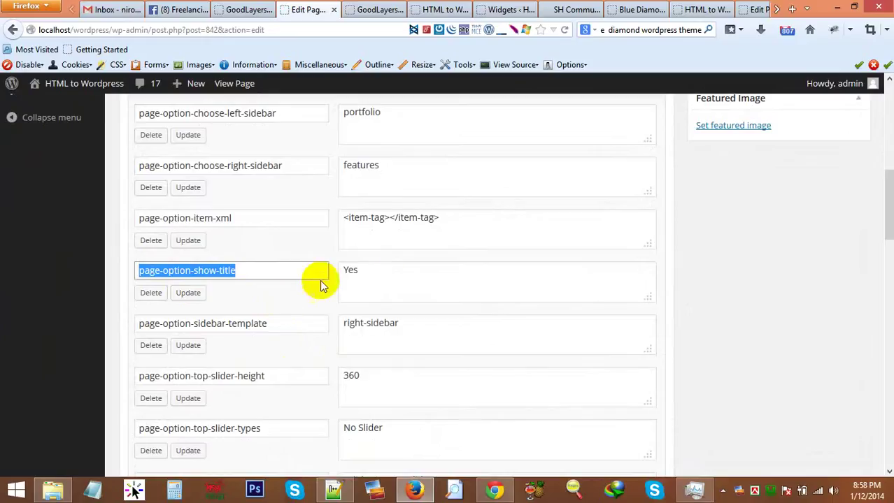
drag(392, 285, 271, 289)
click(440, 334)
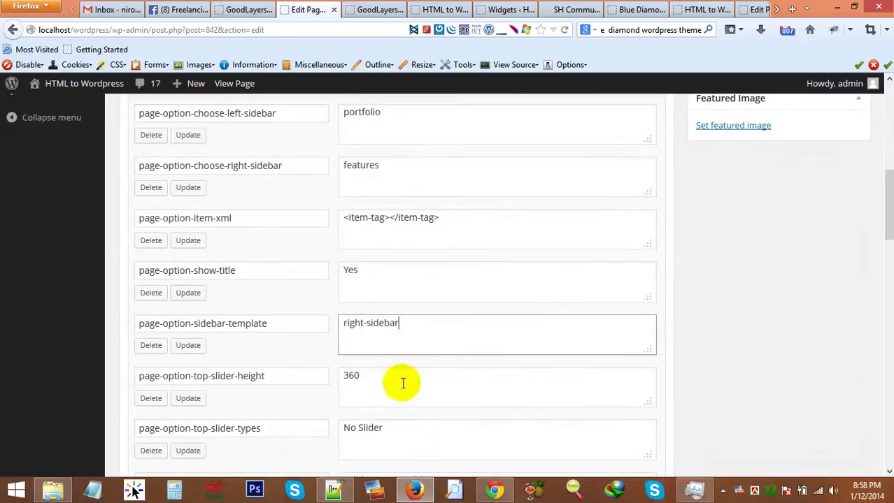
Examine the Page Option section's addable items and sidebar layouts on the 15 Background Pattern page.
scroll(385, 423, down, 4)
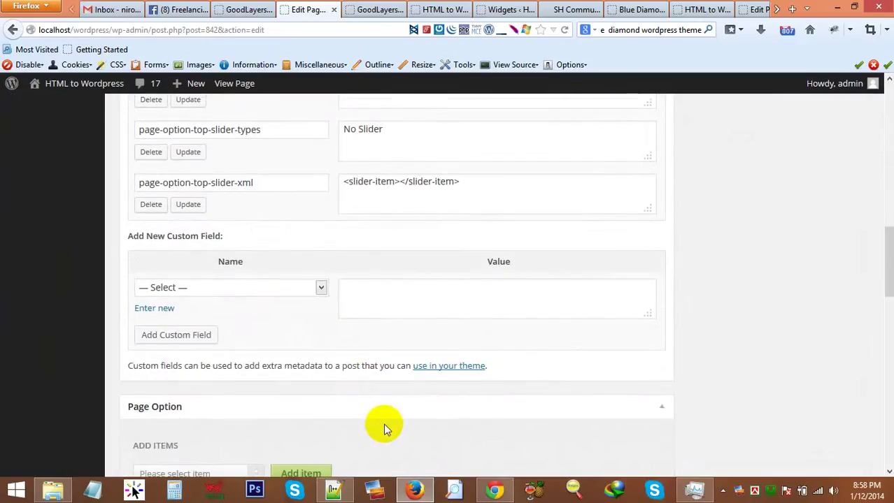
scroll(384, 423, down, 4)
click(185, 178)
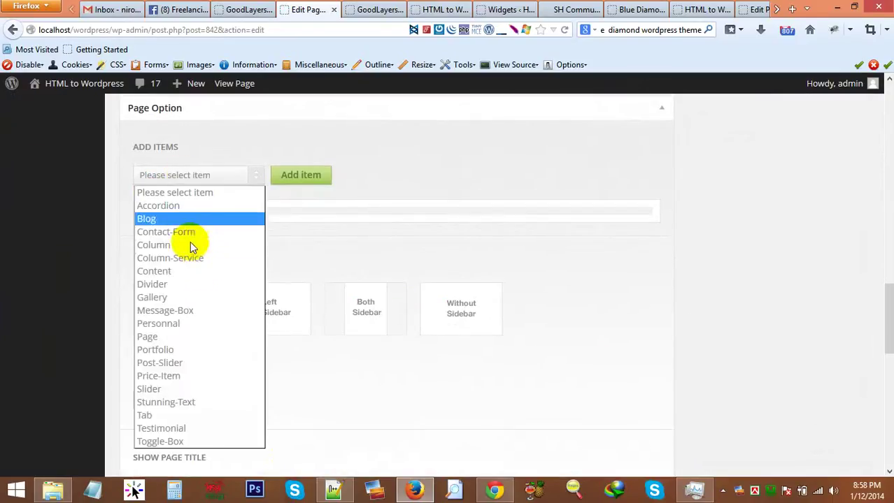
click(578, 275)
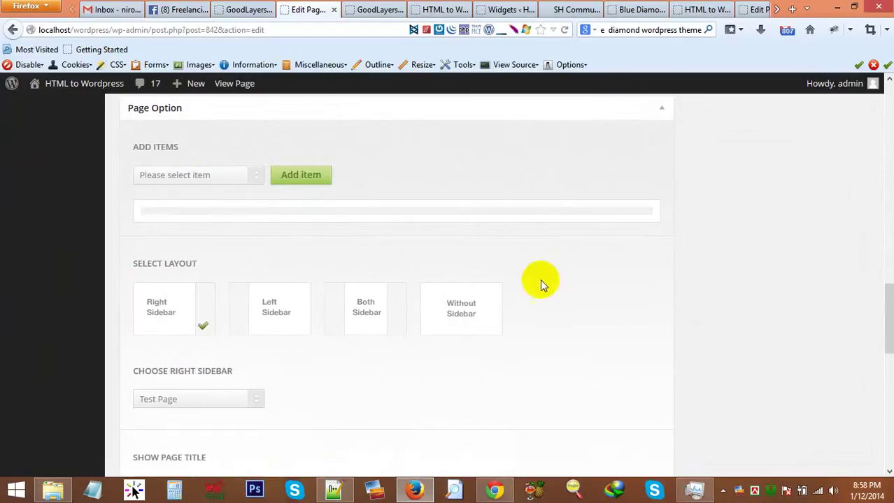
Switch to the Sample Page on the site and open it for editing.
click(381, 9)
click(439, 9)
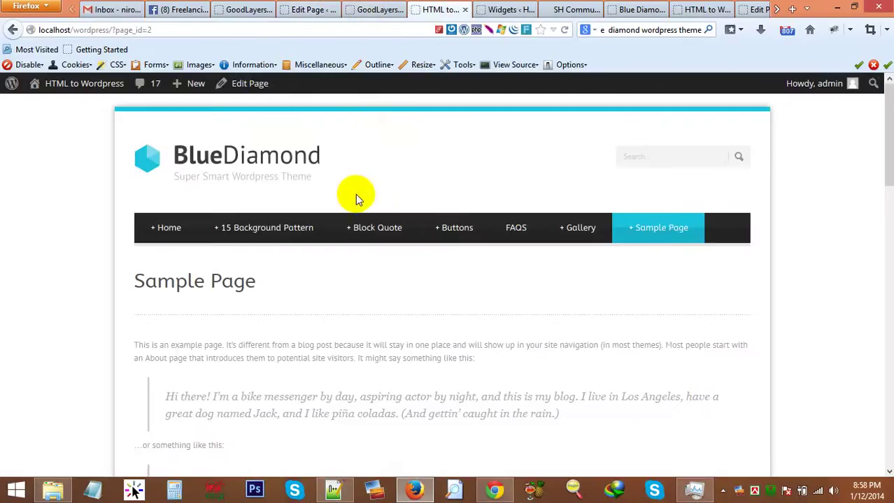
click(263, 95)
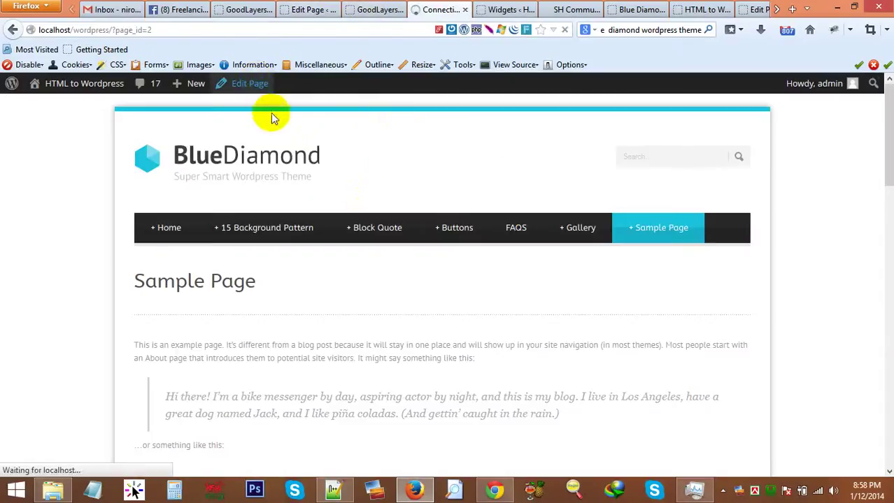
Try to add the post-option-inside-thumbnail-html5-video custom field to the Sample Page without a value.
scroll(324, 189, down, 5)
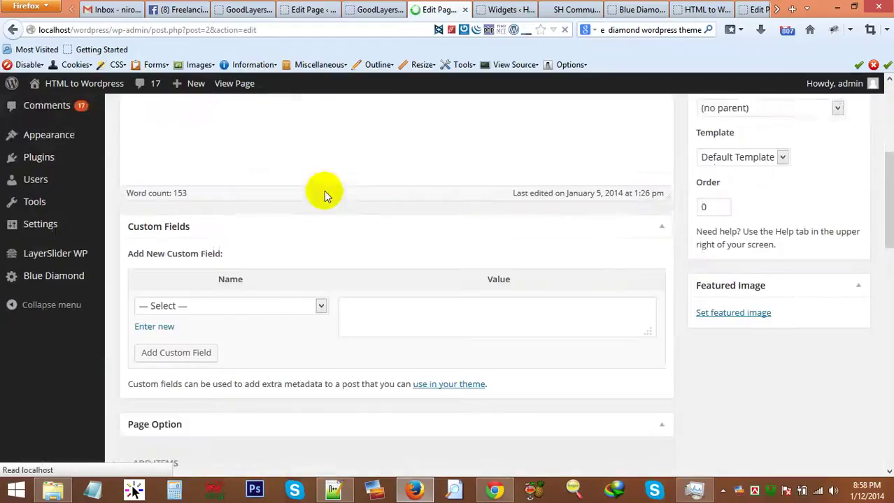
click(202, 288)
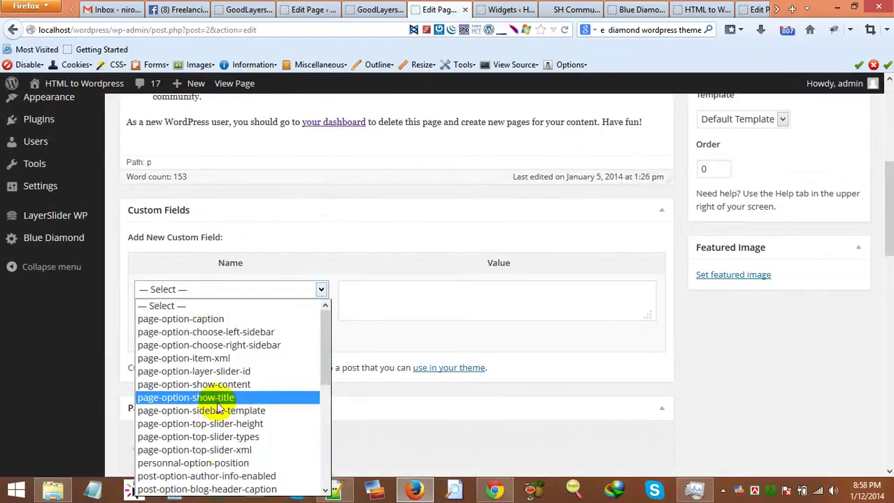
scroll(210, 402, down, 5)
scroll(217, 409, down, 1)
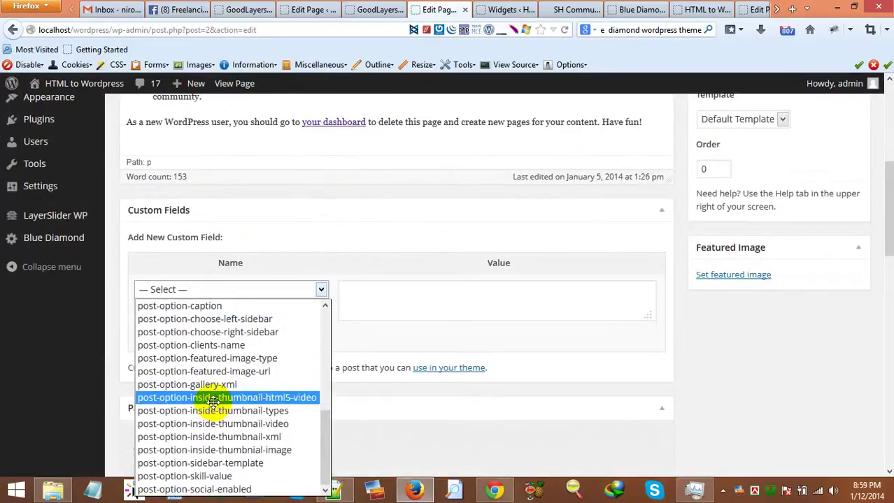
click(211, 397)
click(190, 336)
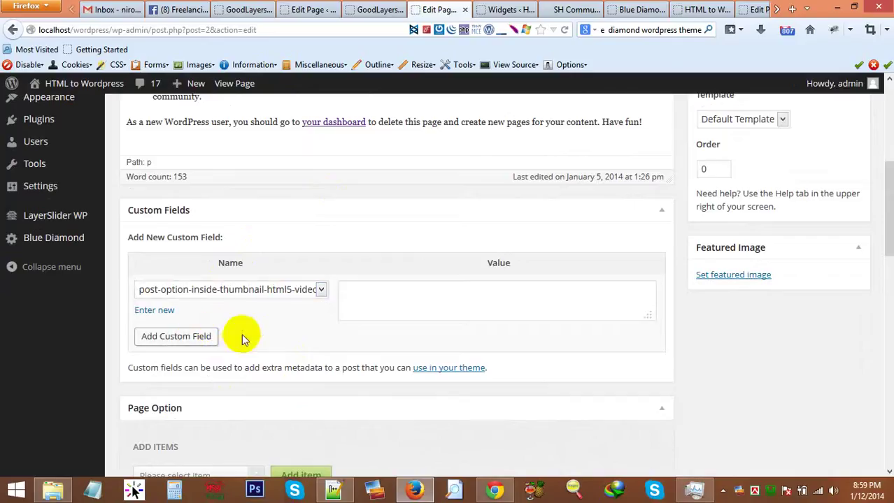
scroll(269, 325, up, 3)
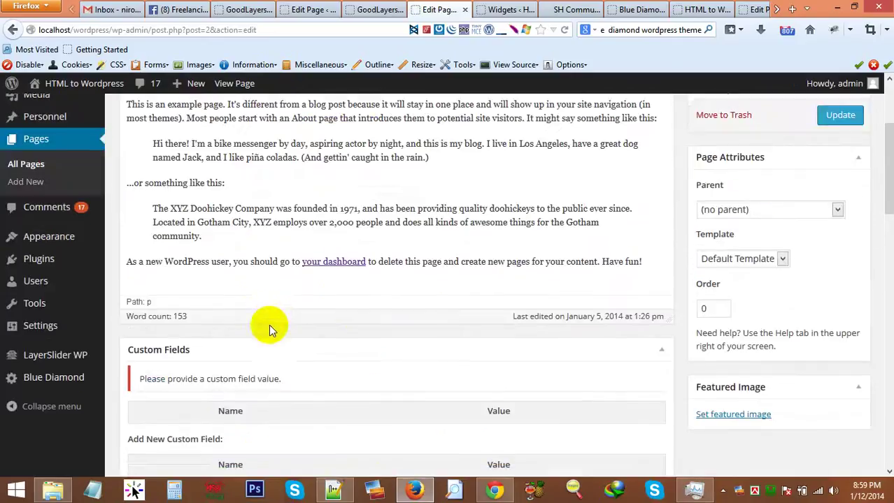
scroll(268, 324, down, 6)
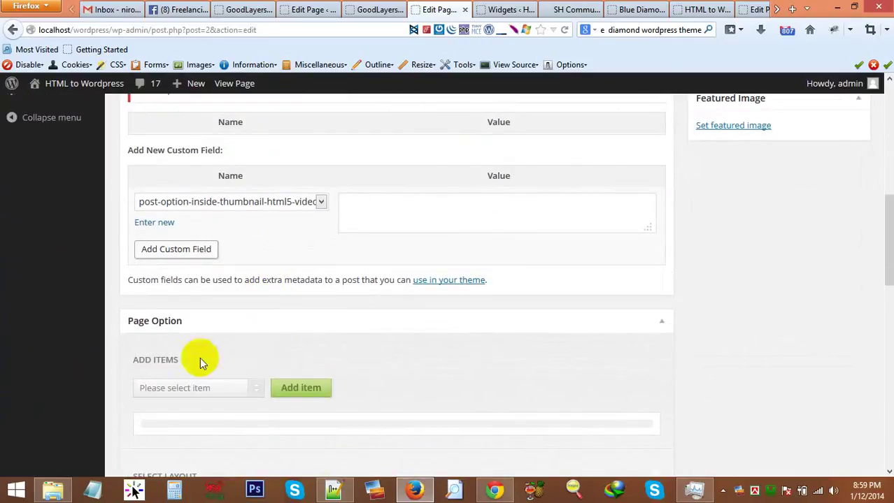
click(359, 198)
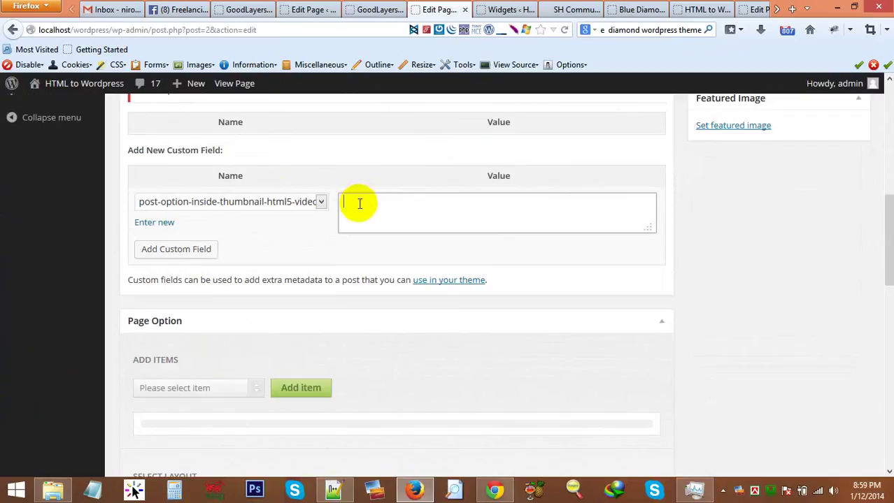
Return to the 15 Background Pattern page editor and examine its page-option-top-slider-height and page-option-show-title custom fields.
click(370, 10)
click(311, 10)
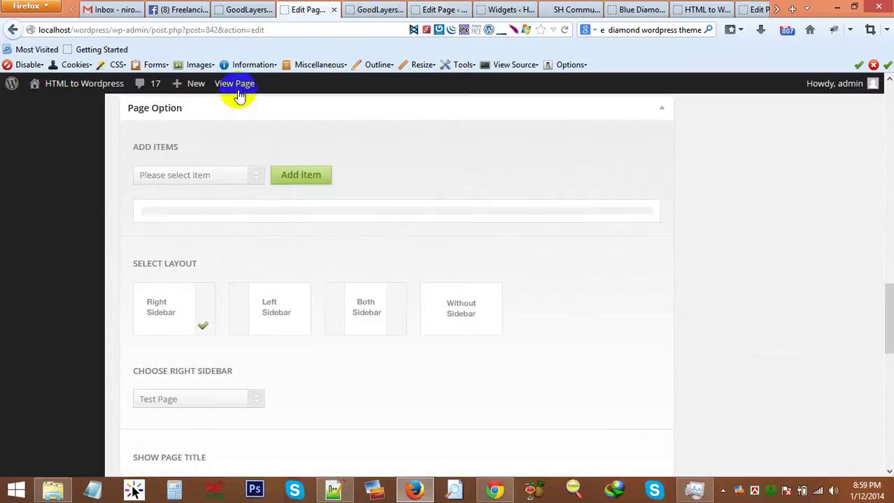
click(253, 9)
click(305, 9)
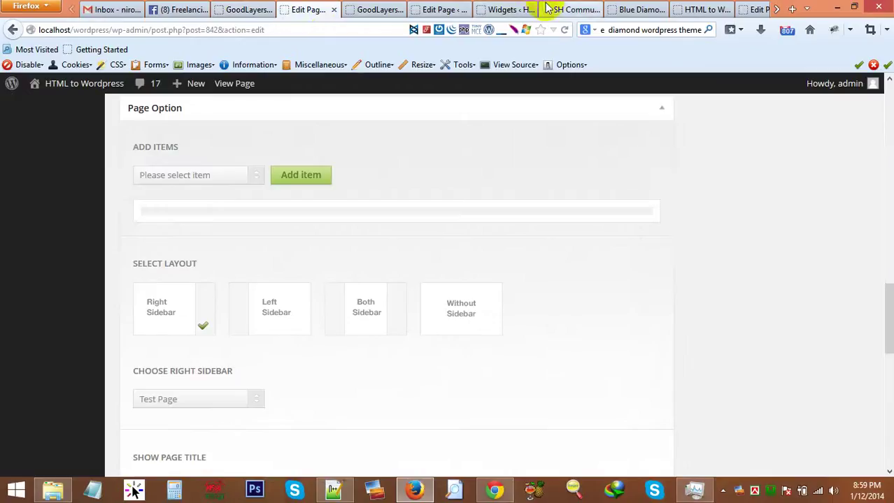
click(239, 10)
click(295, 10)
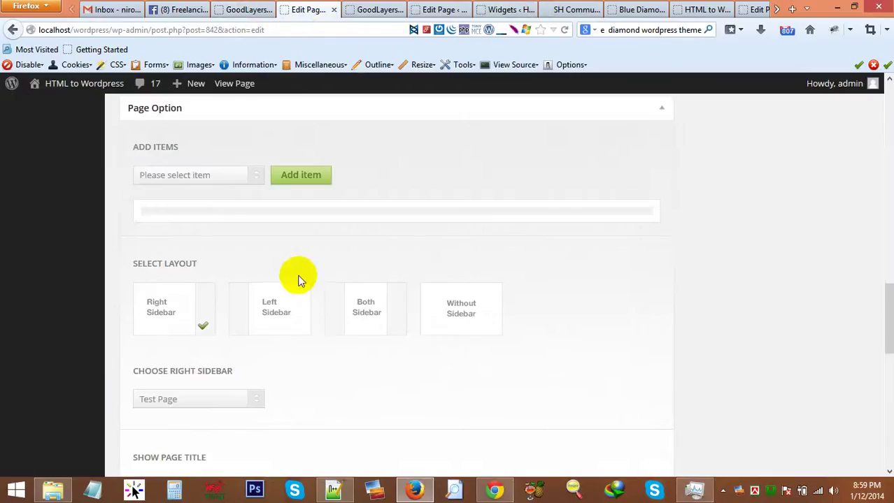
scroll(298, 278, down, 4)
scroll(298, 277, up, 10)
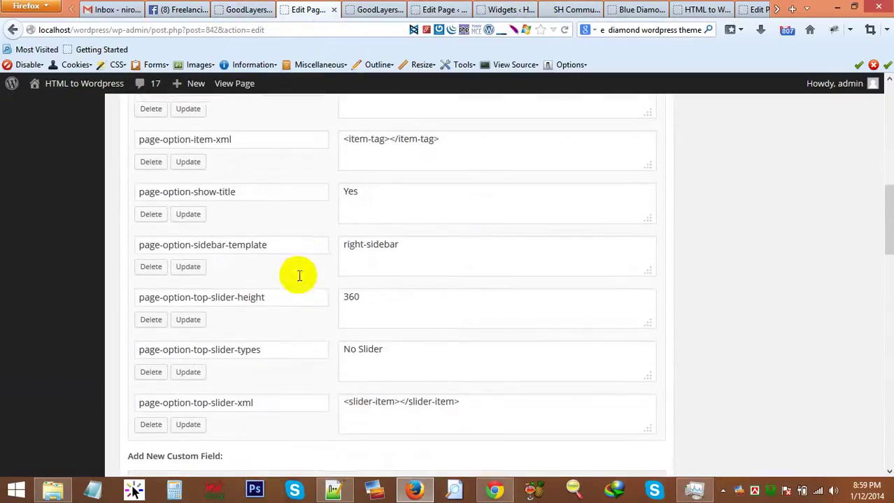
drag(261, 308, 149, 299)
click(313, 301)
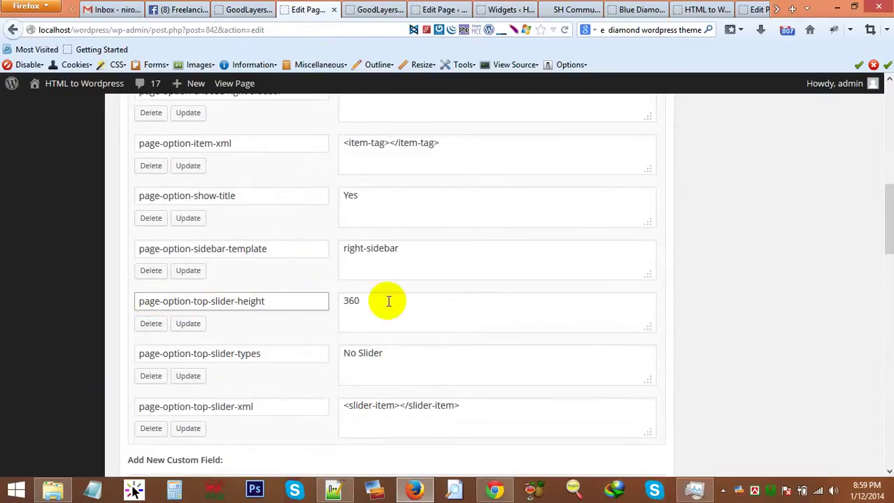
drag(381, 301, 300, 303)
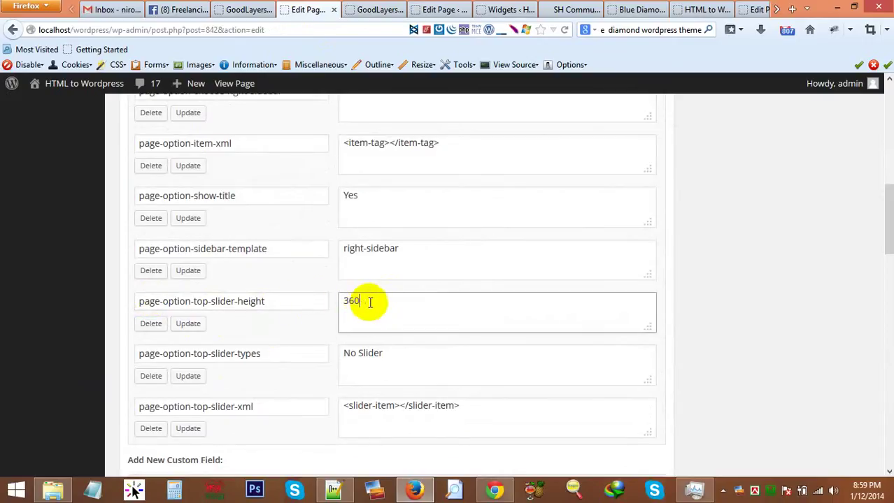
drag(370, 302, 326, 302)
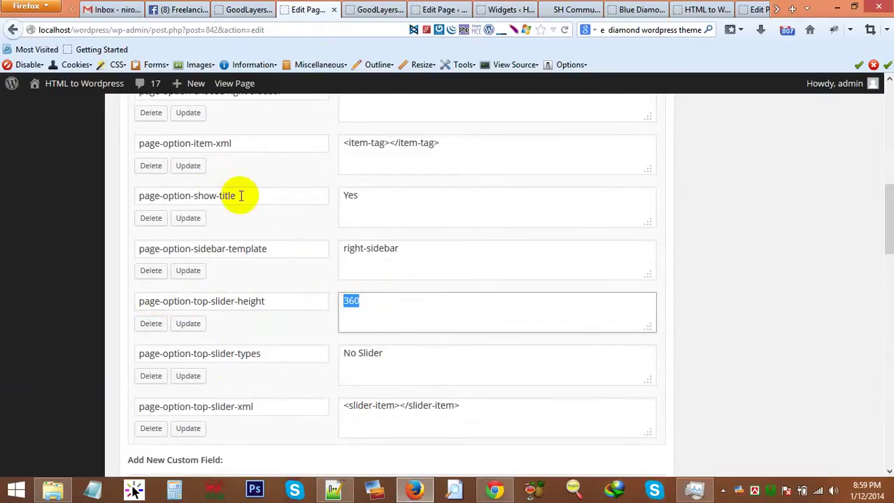
drag(241, 196, 100, 200)
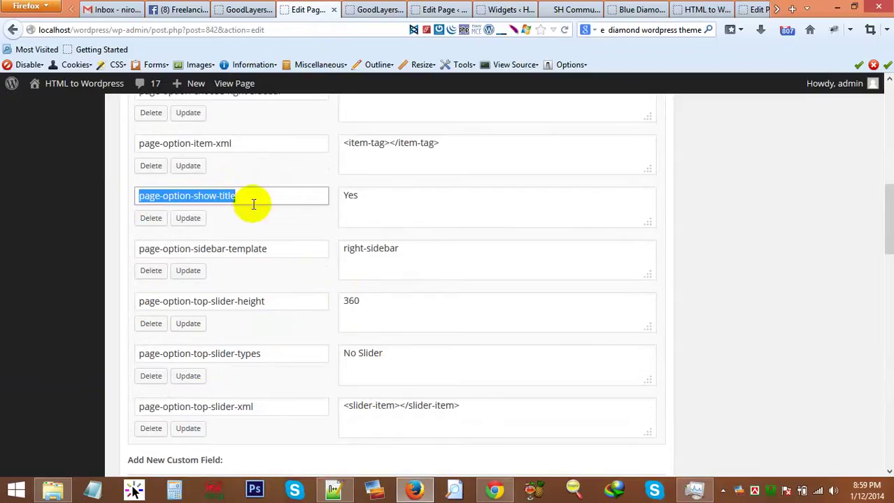
drag(367, 205, 340, 205)
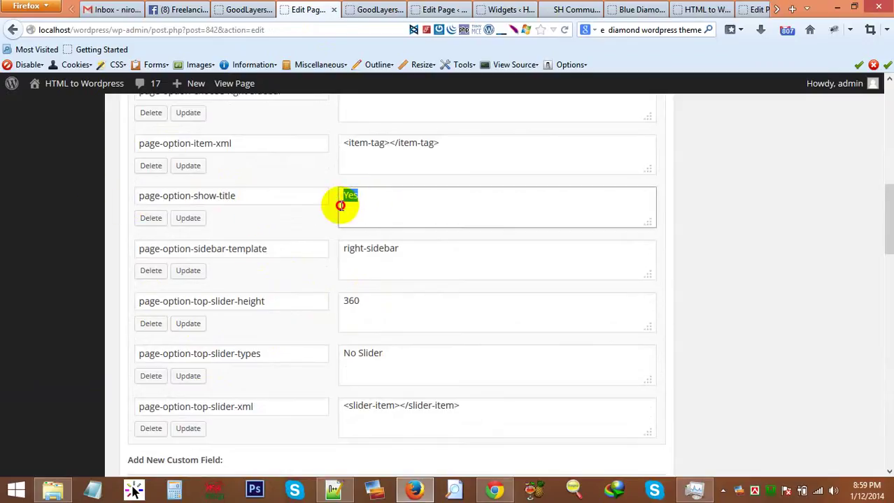
click(340, 205)
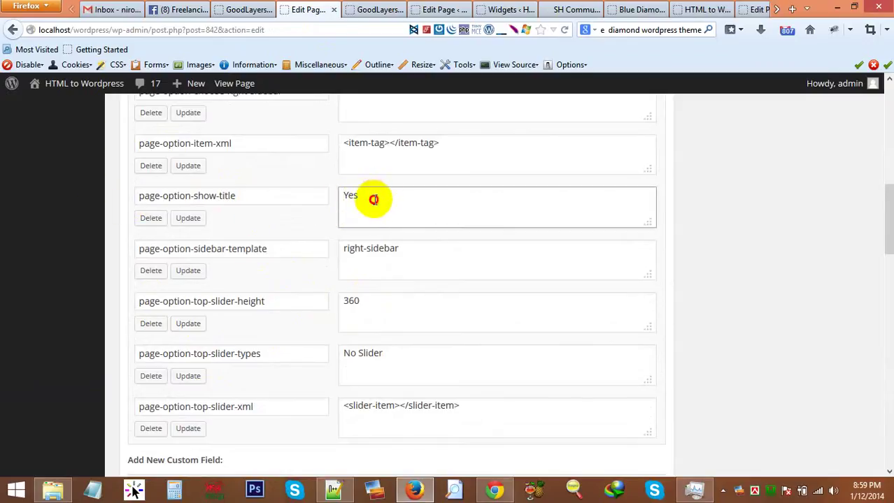
drag(375, 200, 343, 196)
Examine the right sidebar, item XML and left sidebar custom fields of the 15 Background Pattern page.
scroll(372, 207, up, 3)
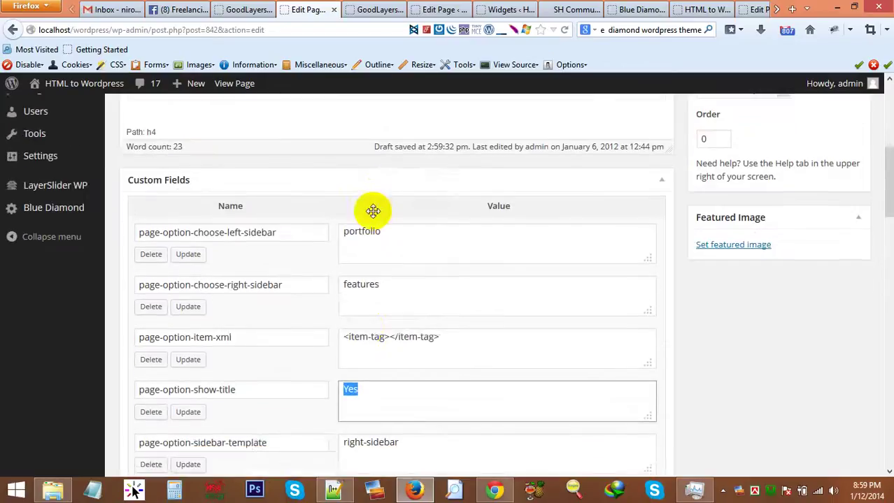
scroll(364, 353, down, 2)
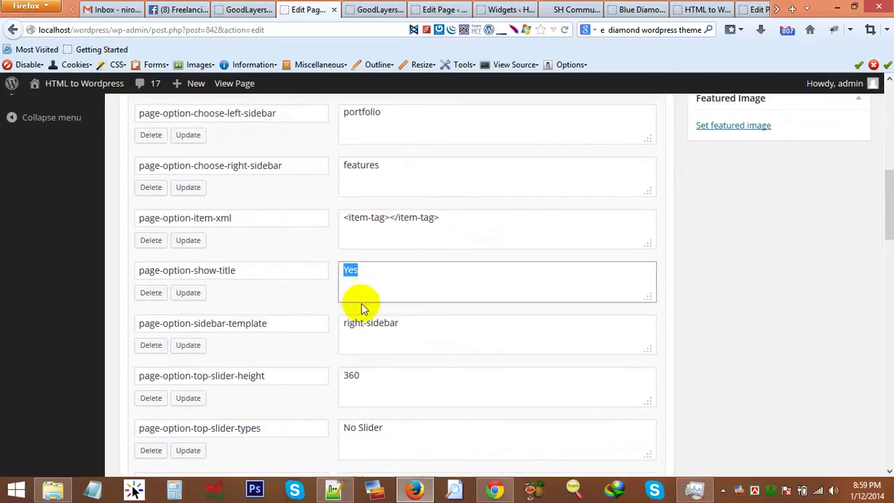
scroll(351, 299, up, 1)
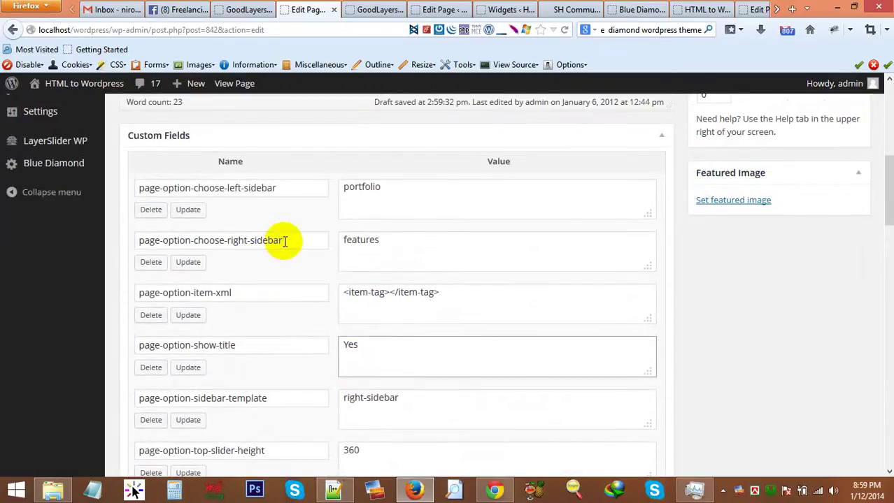
drag(285, 241, 140, 246)
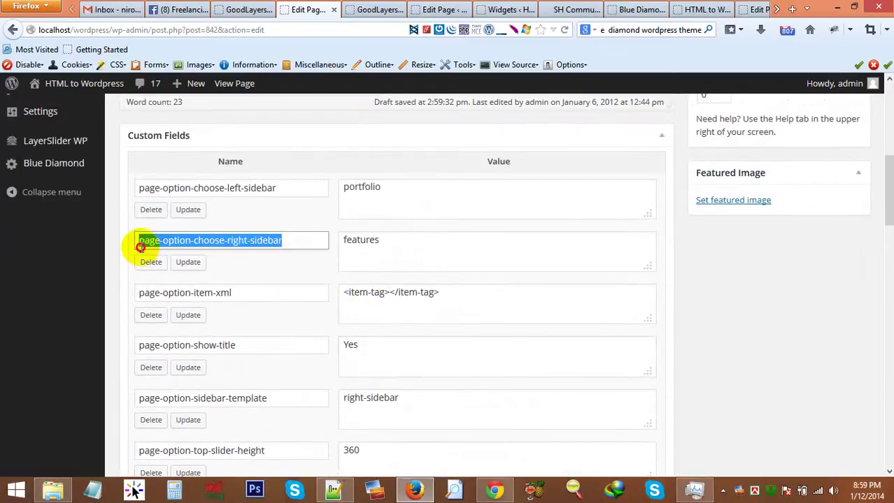
double_click(375, 248)
double_click(356, 293)
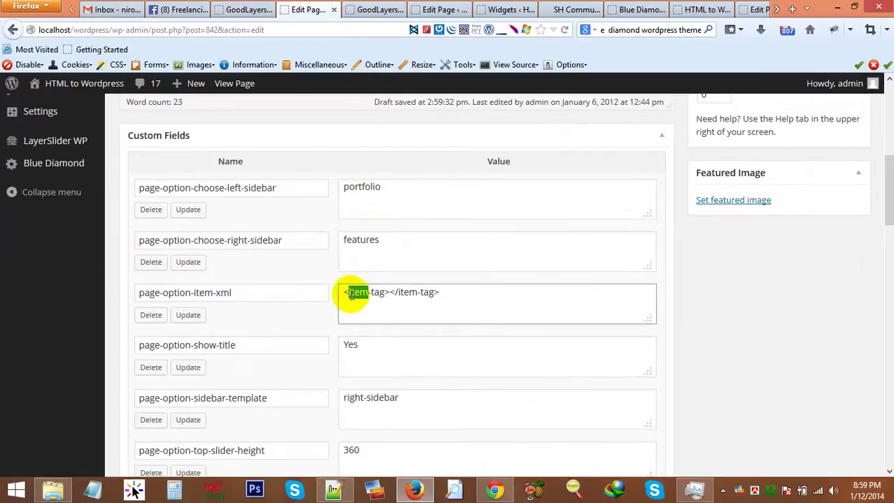
click(220, 288)
click(457, 299)
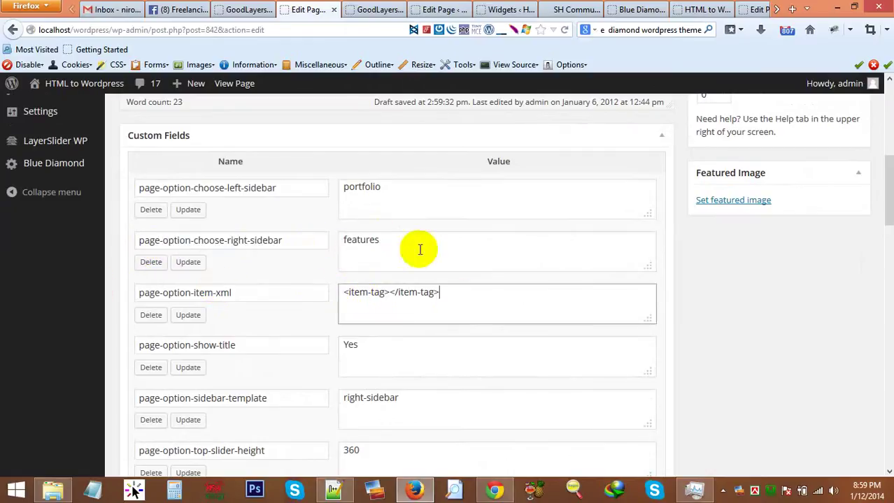
click(402, 200)
scroll(395, 224, down, 3)
scroll(330, 239, up, 5)
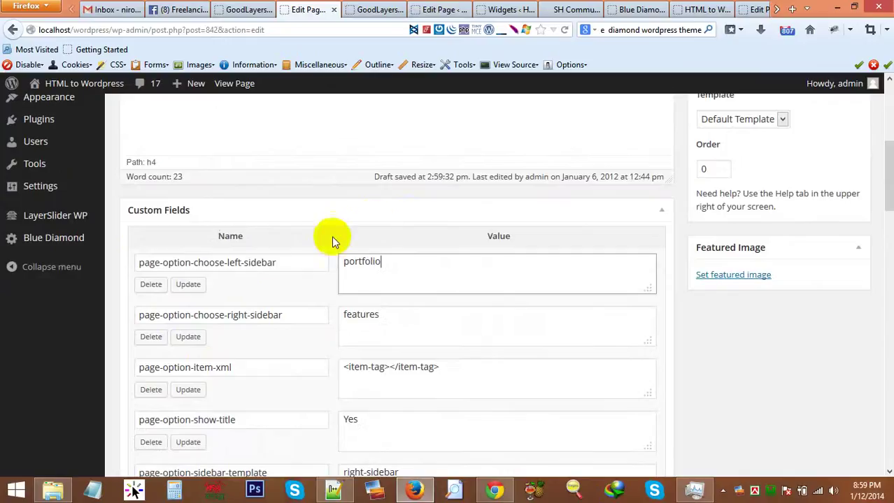
drag(287, 262, 44, 269)
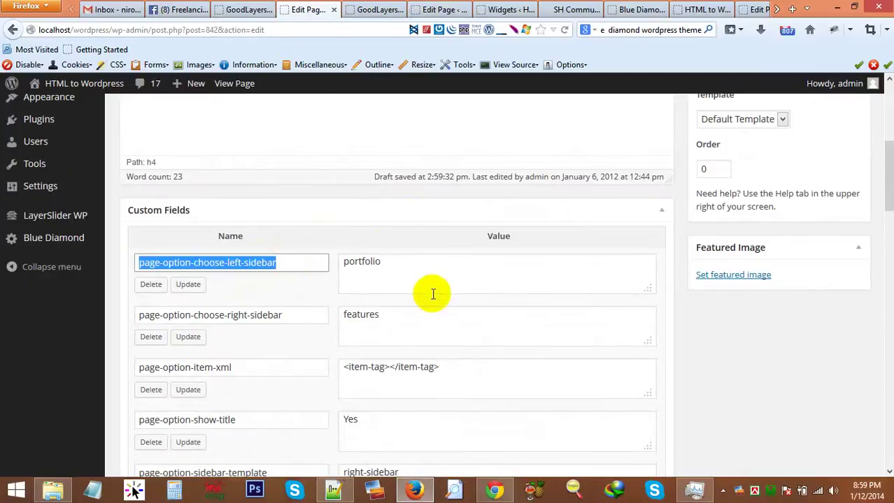
drag(420, 273, 259, 264)
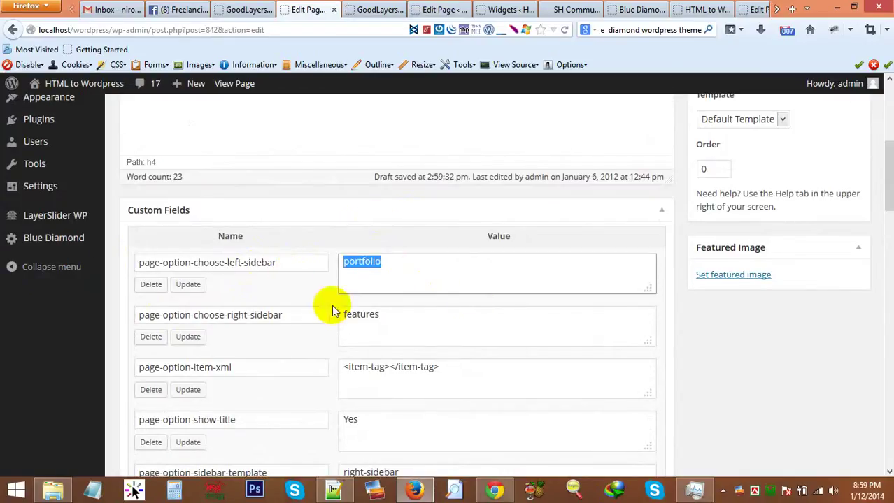
click(471, 269)
Add a Message-Box item in the Page Option section and widen it to the full 1/1 width.
scroll(449, 306, down, 10)
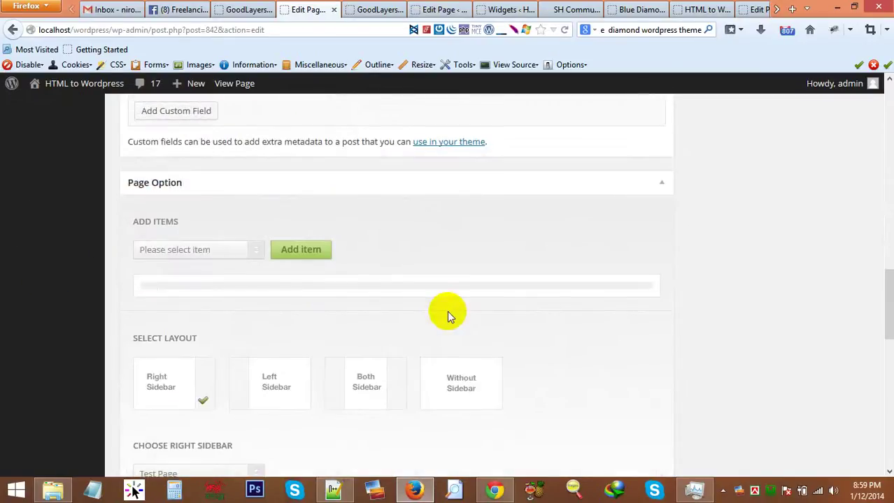
click(194, 251)
click(176, 386)
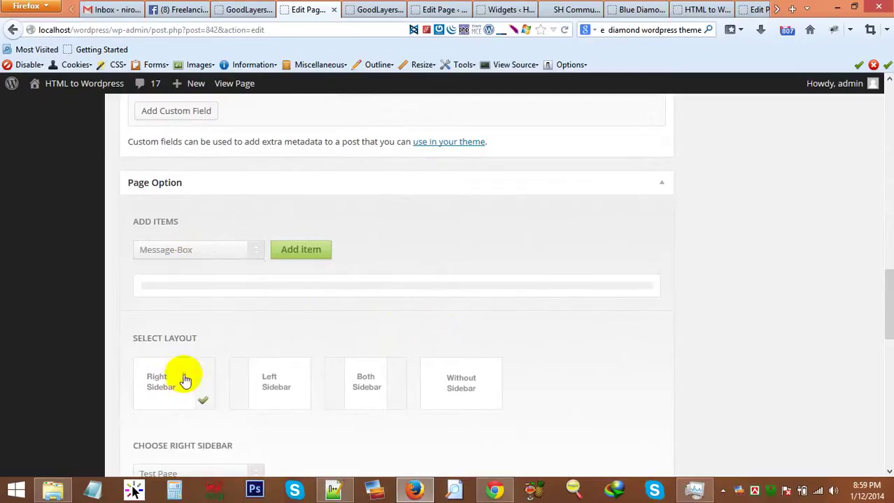
click(277, 259)
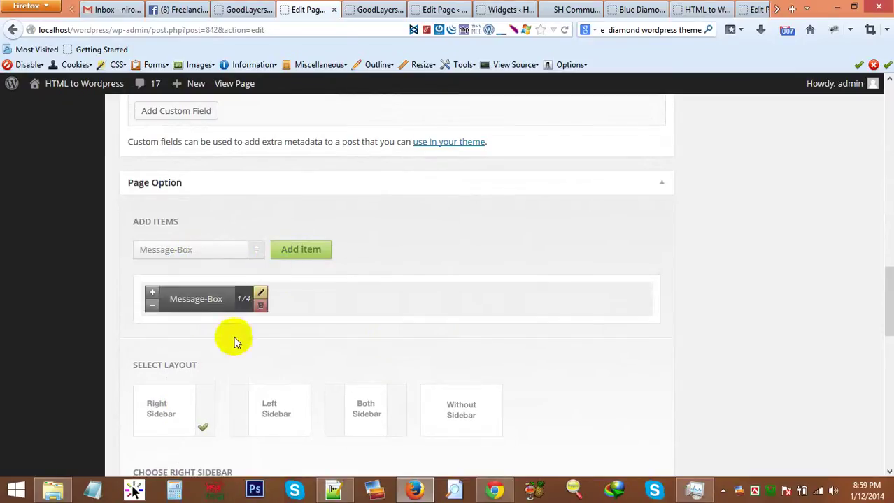
click(154, 298)
click(154, 298)
click(154, 298)
click(155, 299)
click(155, 299)
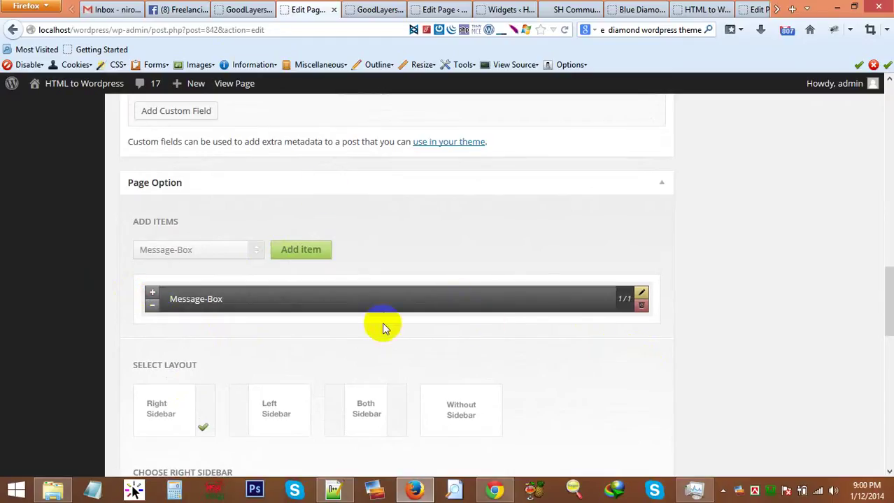
Open the list of installed plugins and review its entries down to WordPress Importer.
scroll(226, 199, up, 15)
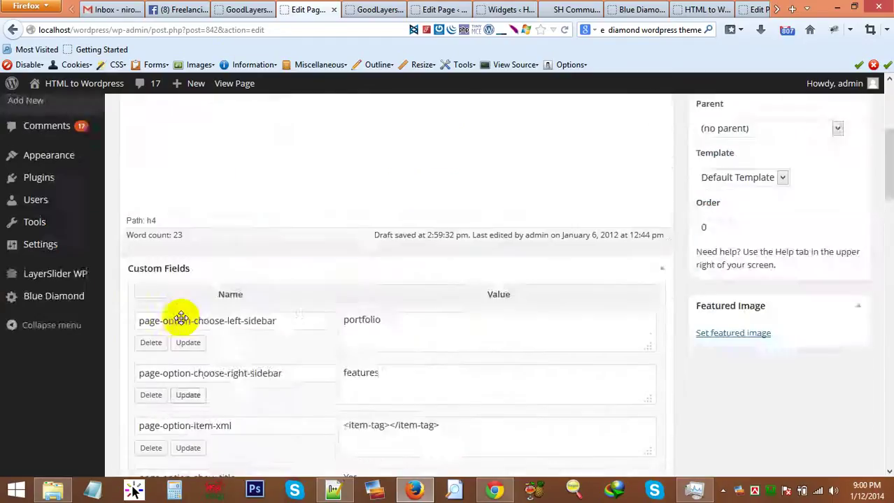
scroll(77, 286, down, 4)
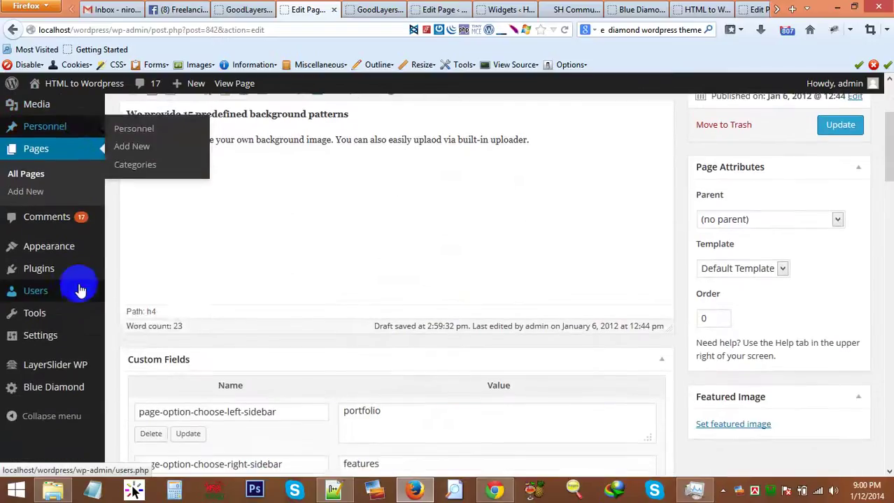
click(62, 272)
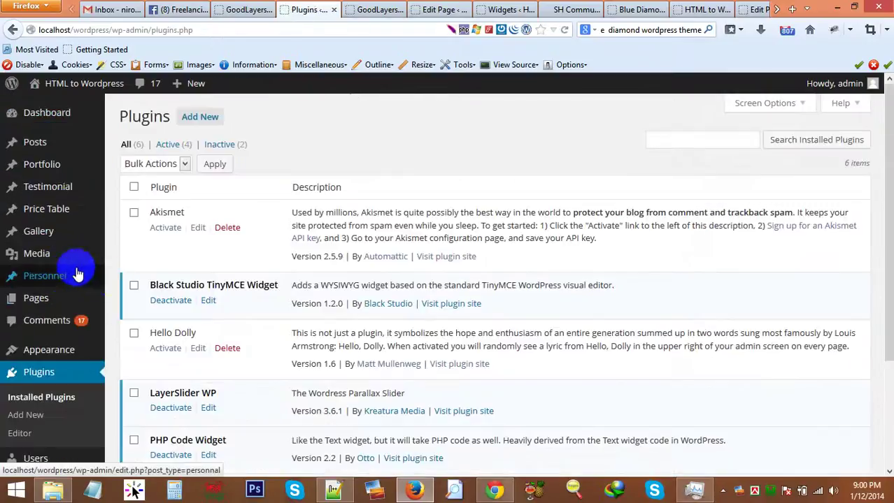
scroll(107, 276, down, 4)
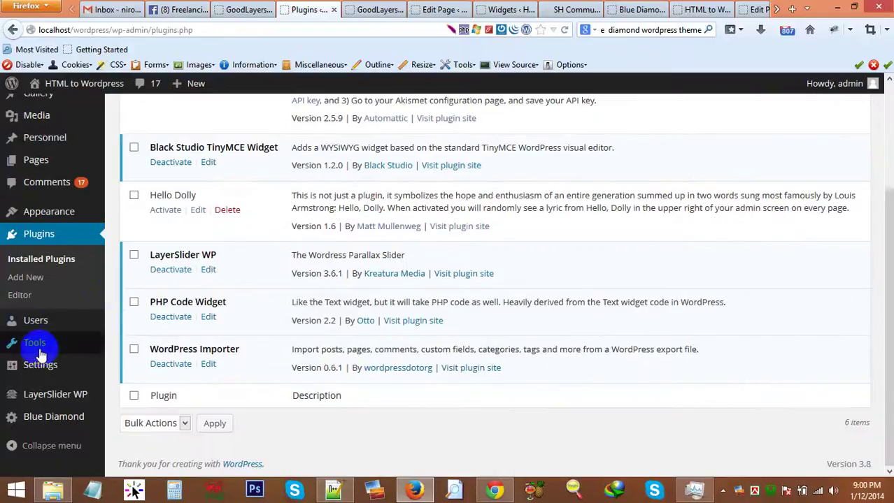
mouse_move(40, 356)
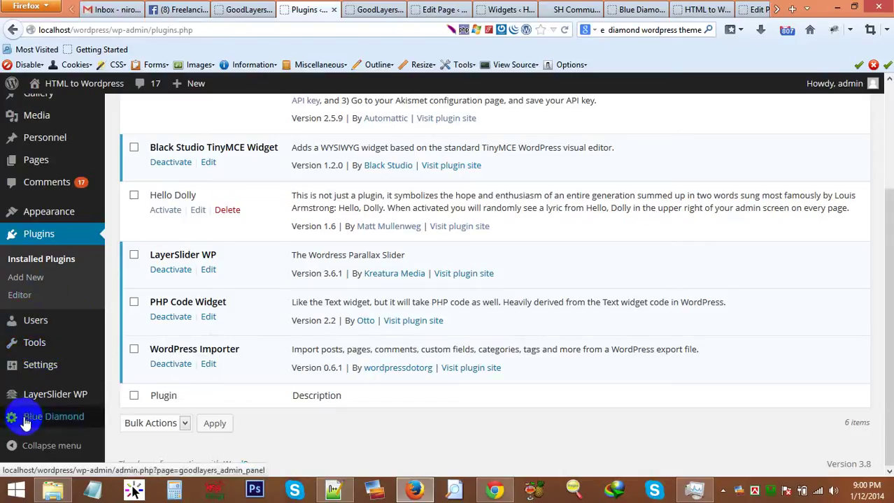
mouse_move(37, 334)
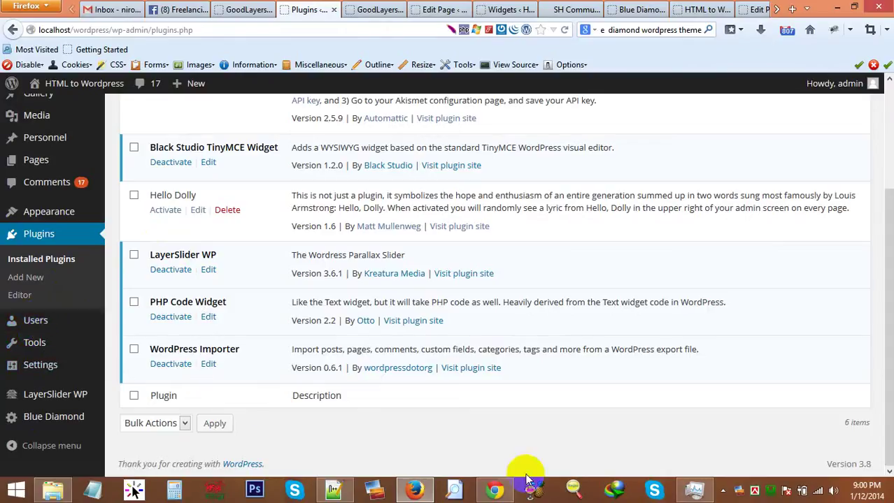